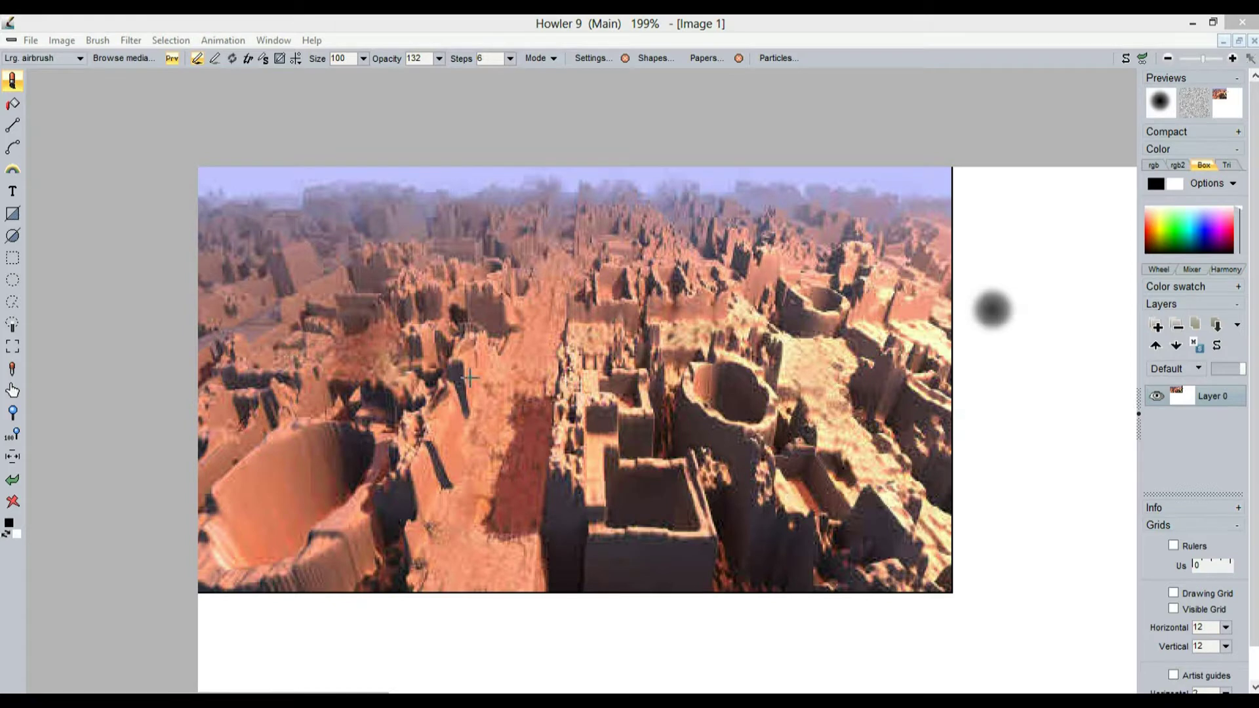
- Examine the rendered desert city picture on the canvas as a whole and up close, including its street, walls and round structures
scroll(478, 328, up, 3)
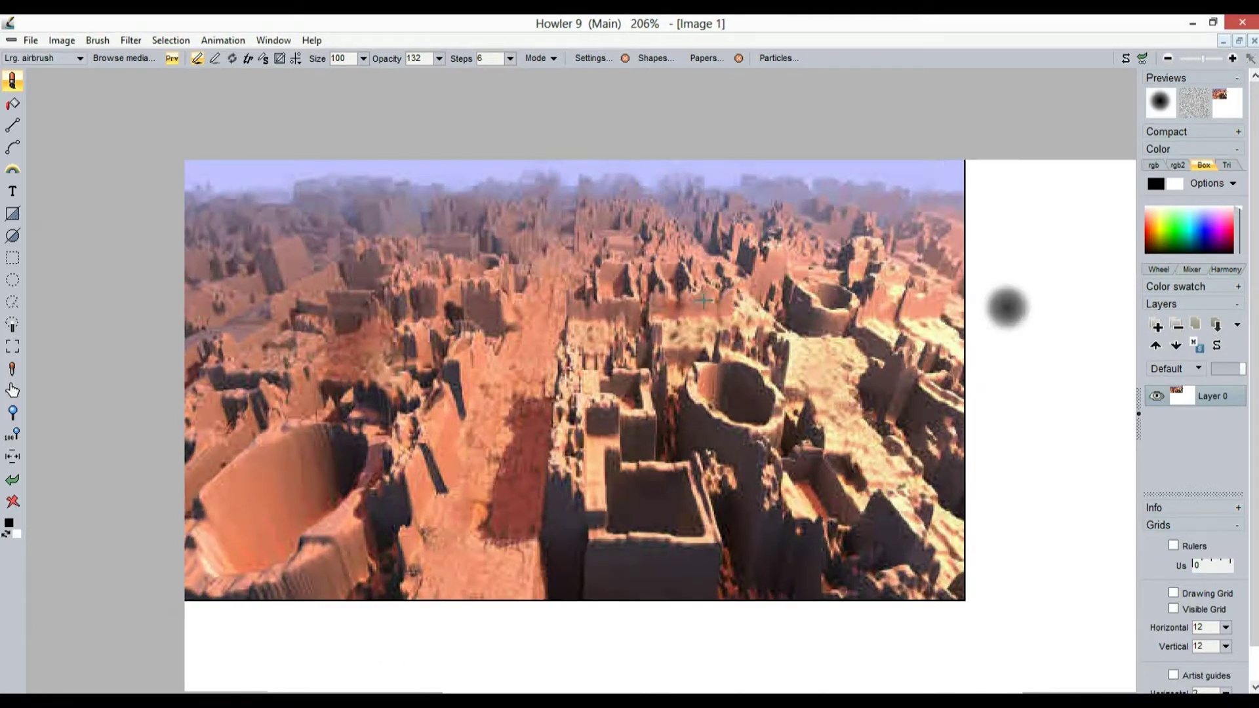
drag(598, 361, 593, 322)
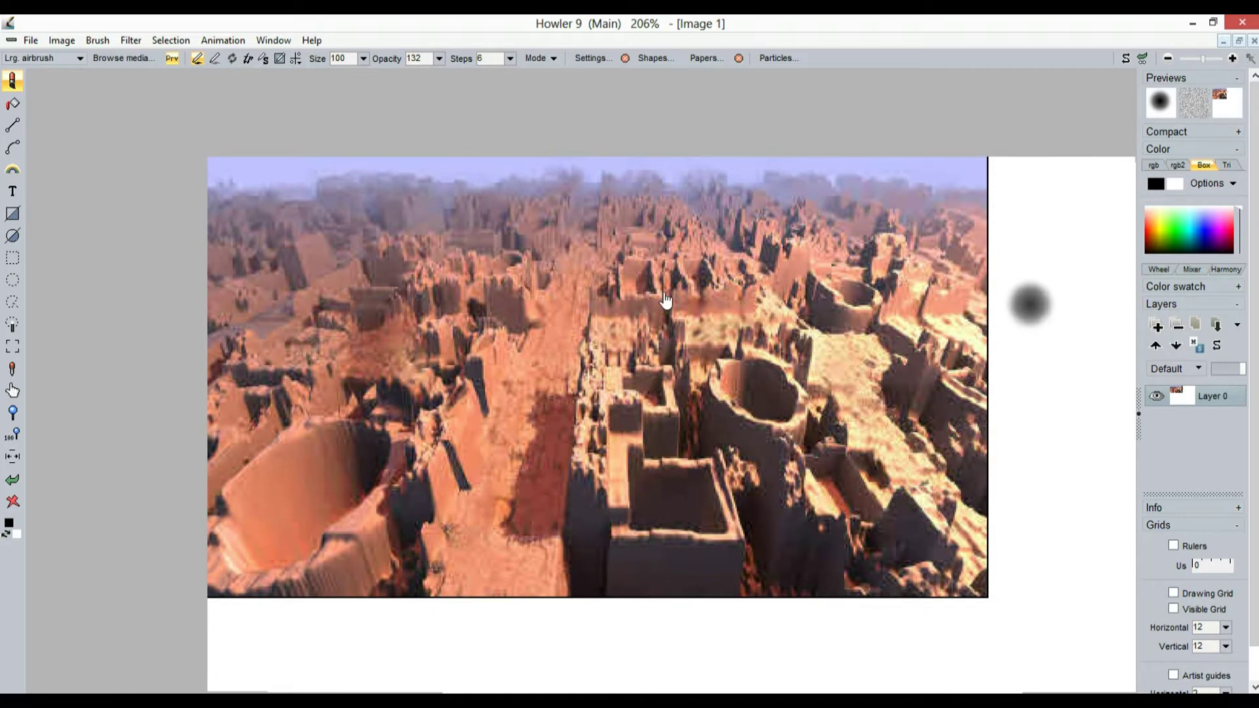
scroll(563, 389, up, 2)
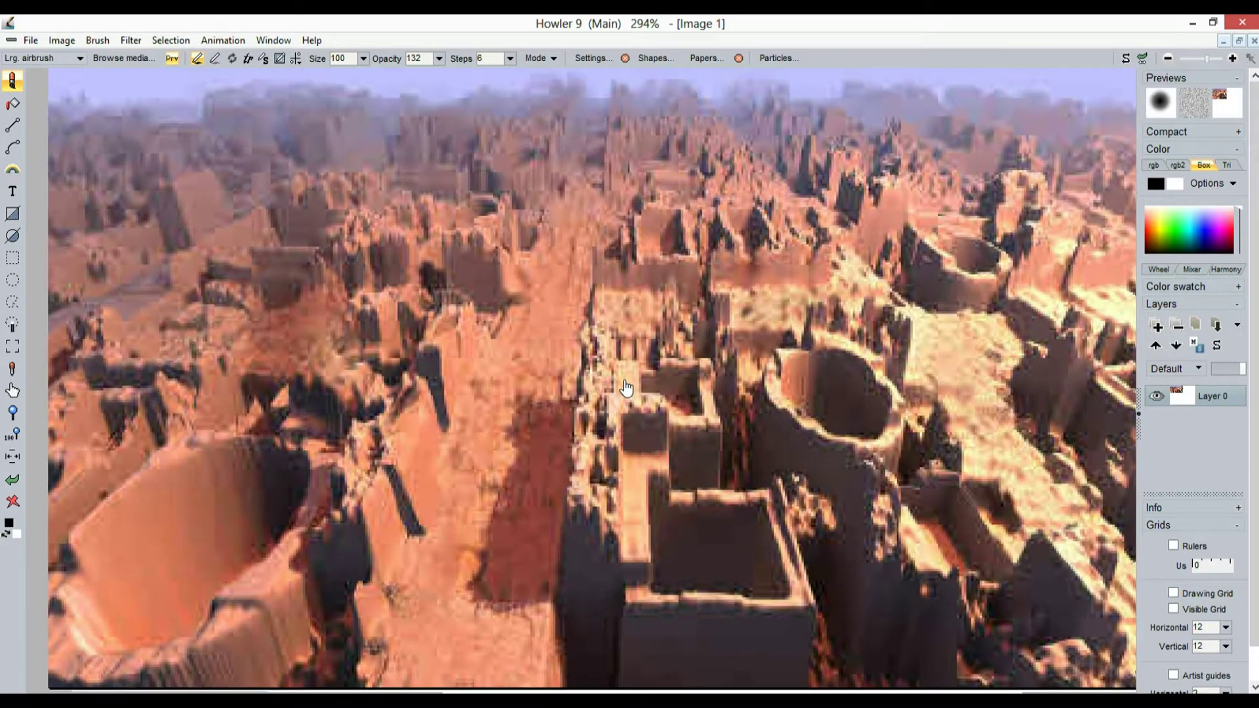
scroll(525, 396, down, 4)
scroll(472, 406, up, 2)
scroll(483, 413, down, 5)
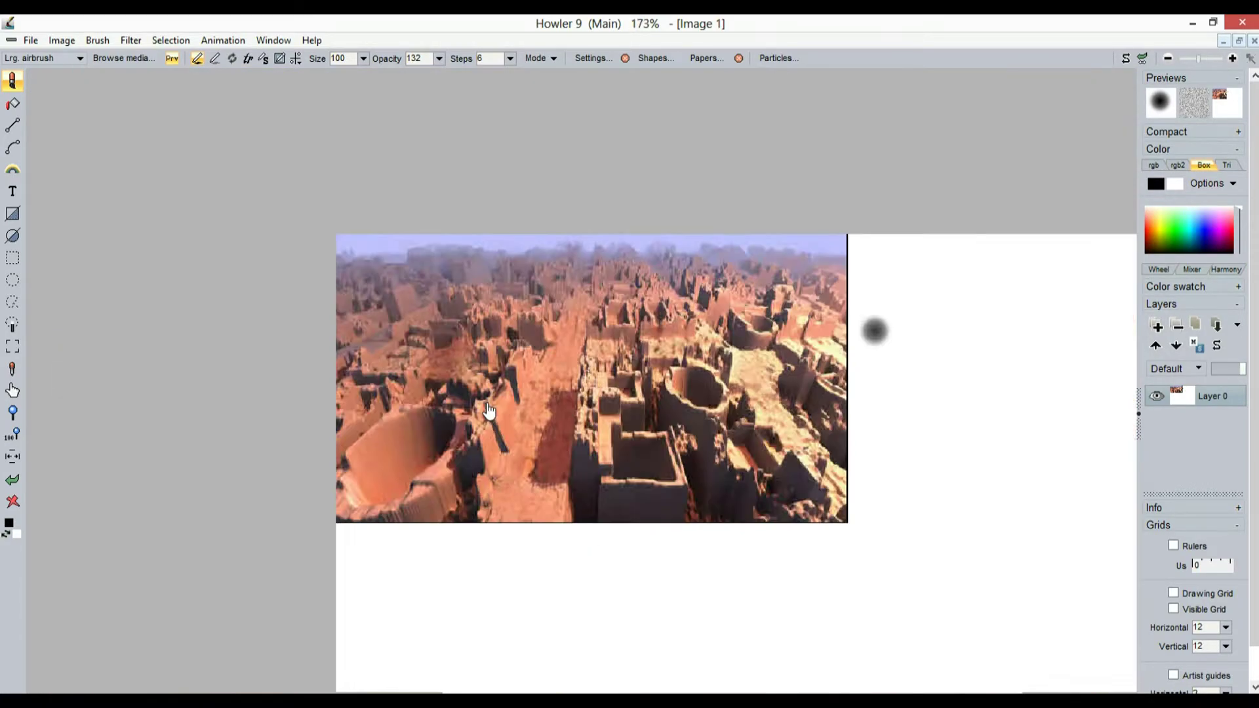
scroll(383, 424, up, 2)
scroll(531, 414, up, 3)
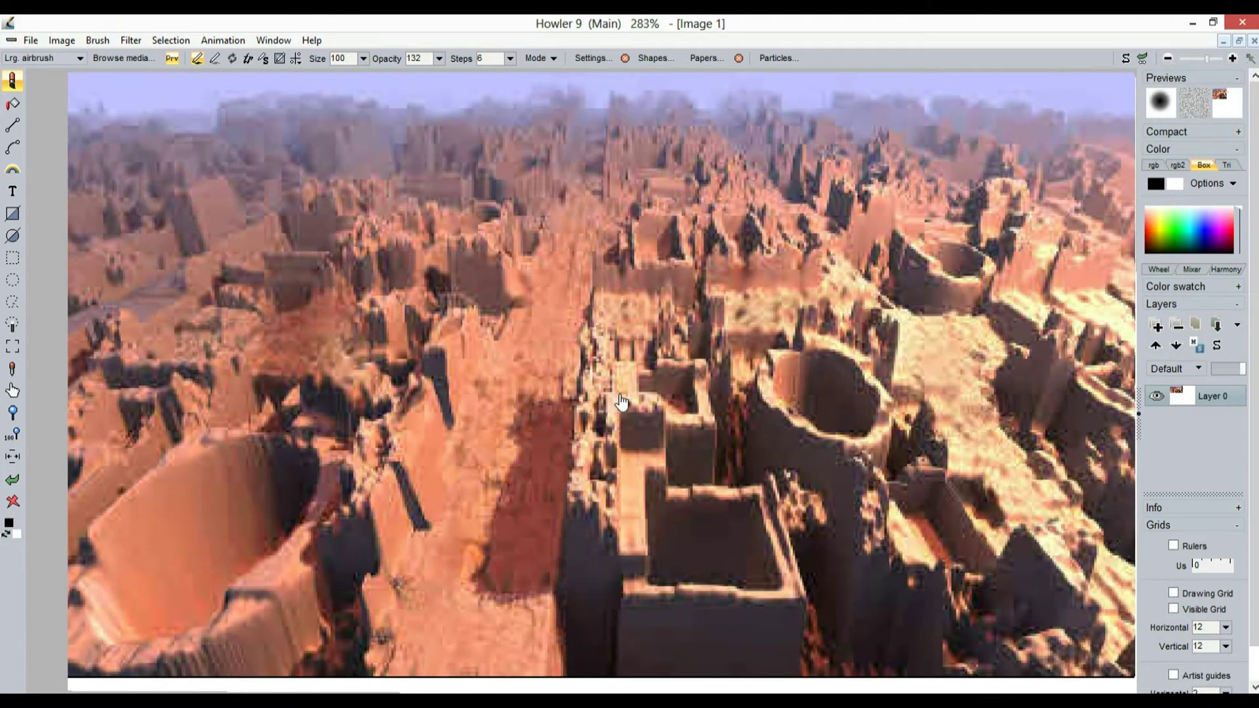
scroll(556, 414, down, 2)
scroll(509, 415, down, 1)
scroll(463, 415, up, 3)
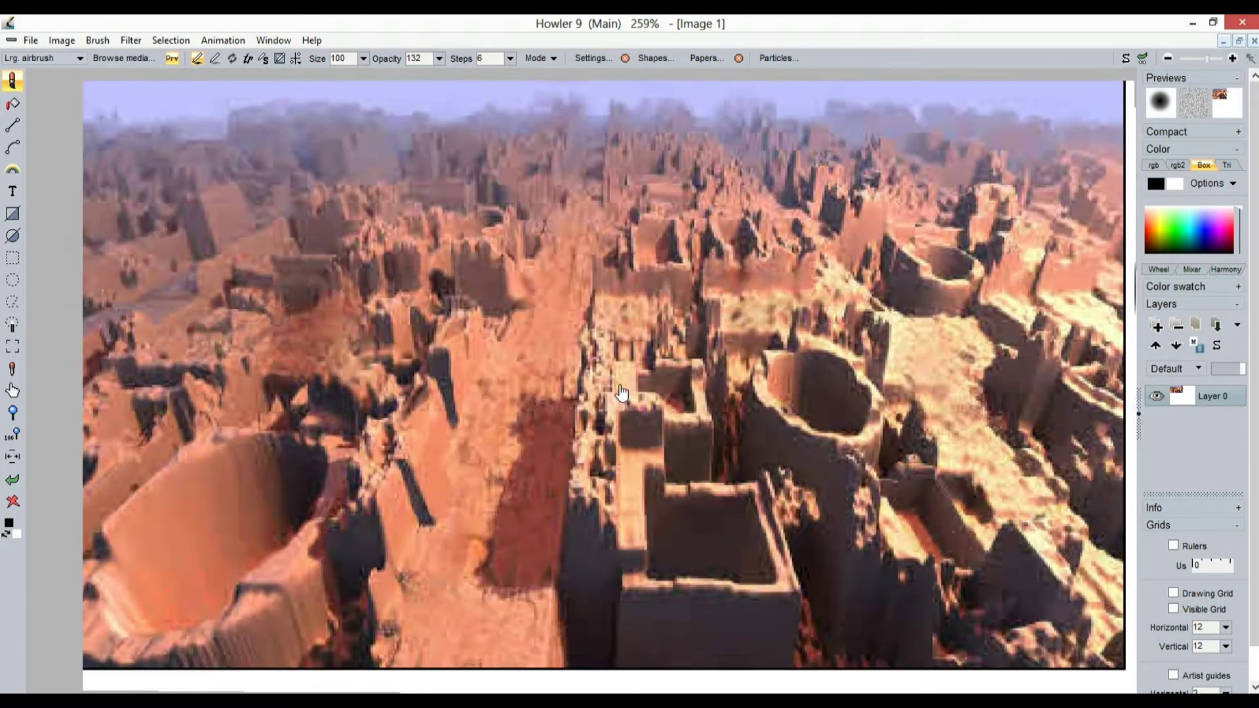
scroll(635, 390, down, 2)
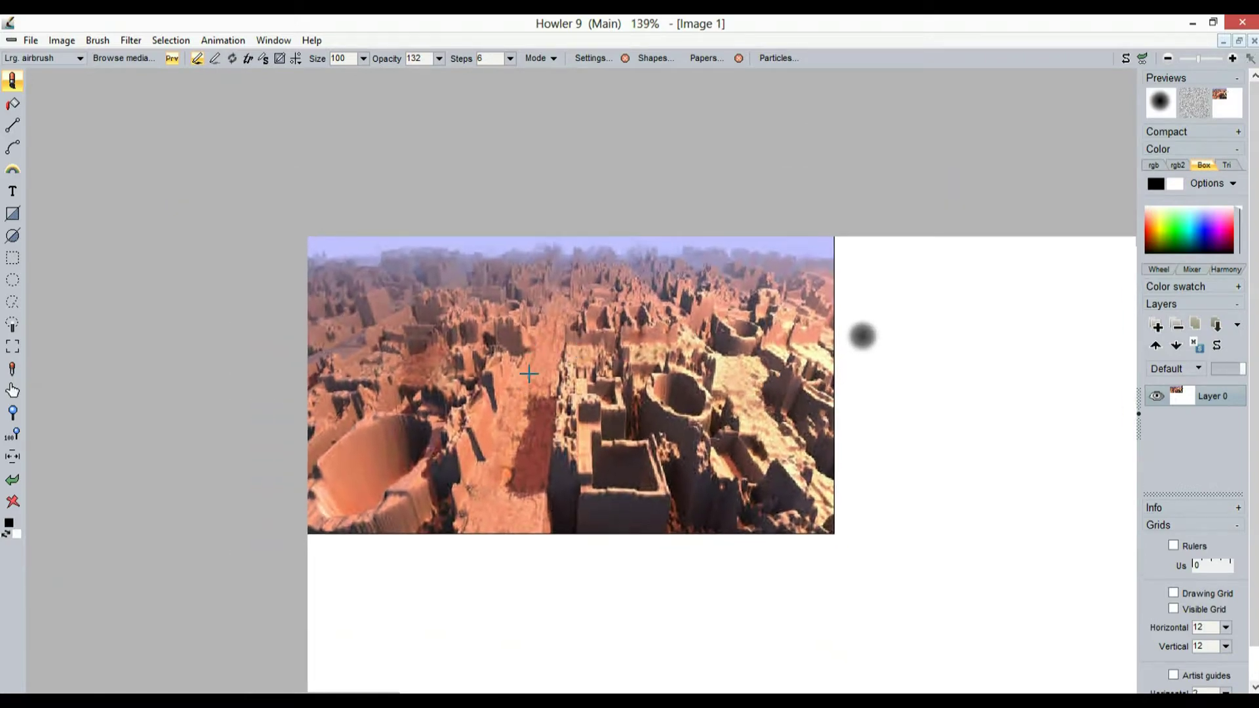
scroll(529, 373, up, 3)
scroll(548, 377, down, 3)
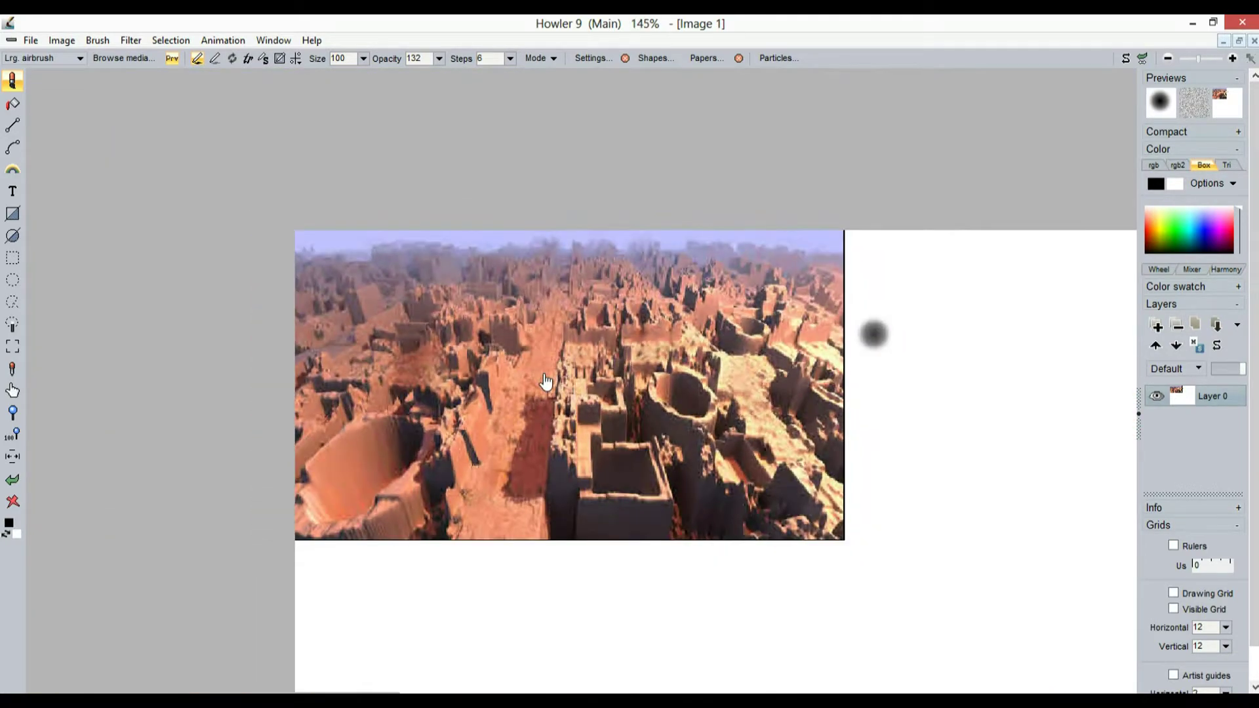
scroll(522, 361, up, 3)
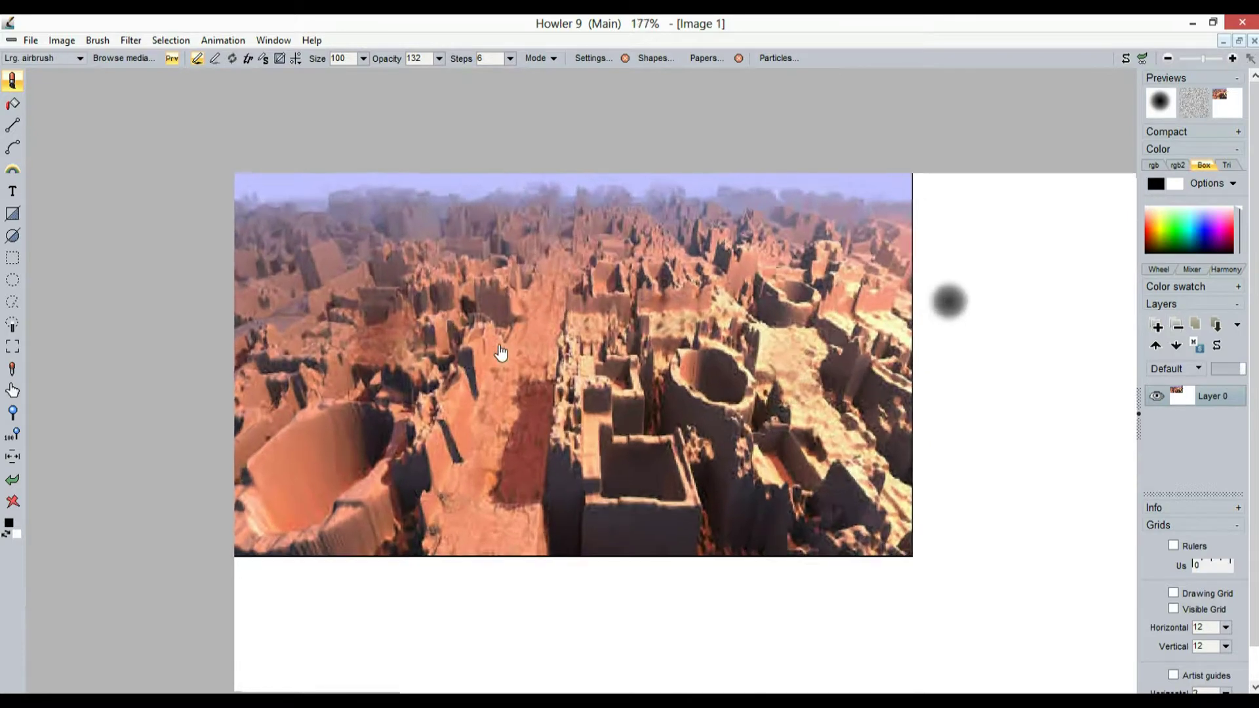
scroll(547, 345, down, 2)
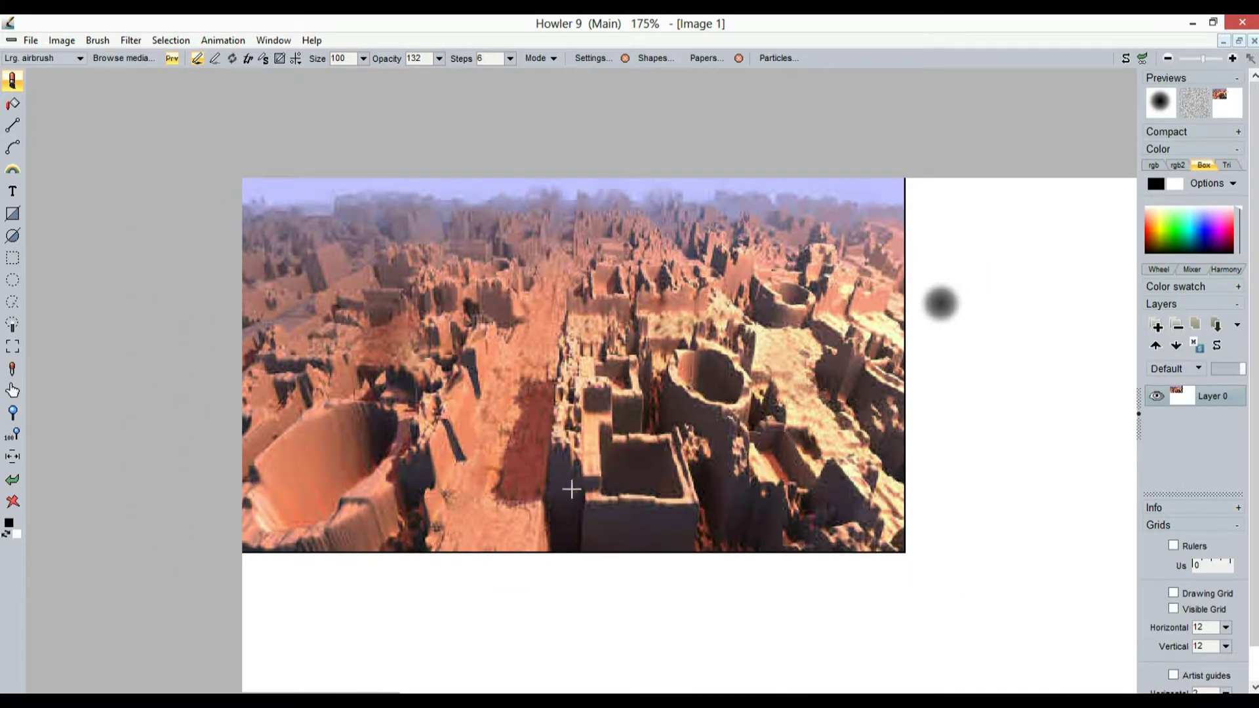
scroll(615, 329, up, 7)
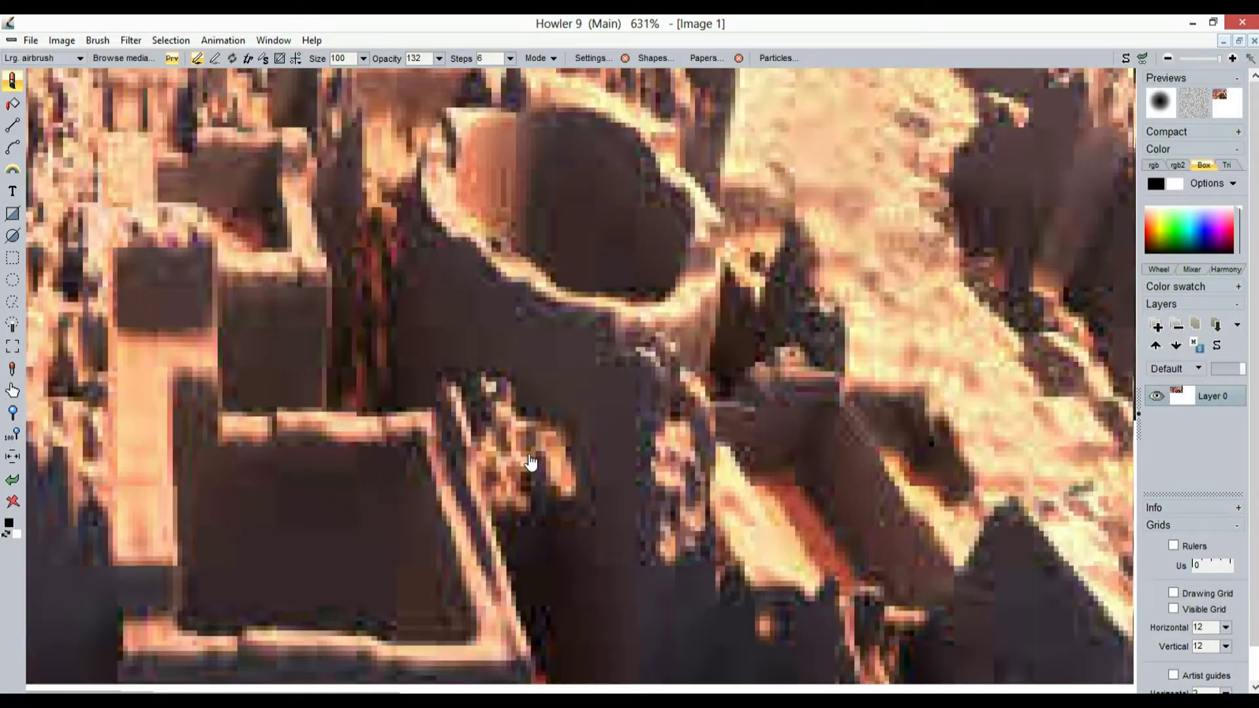
scroll(590, 328, down, 8)
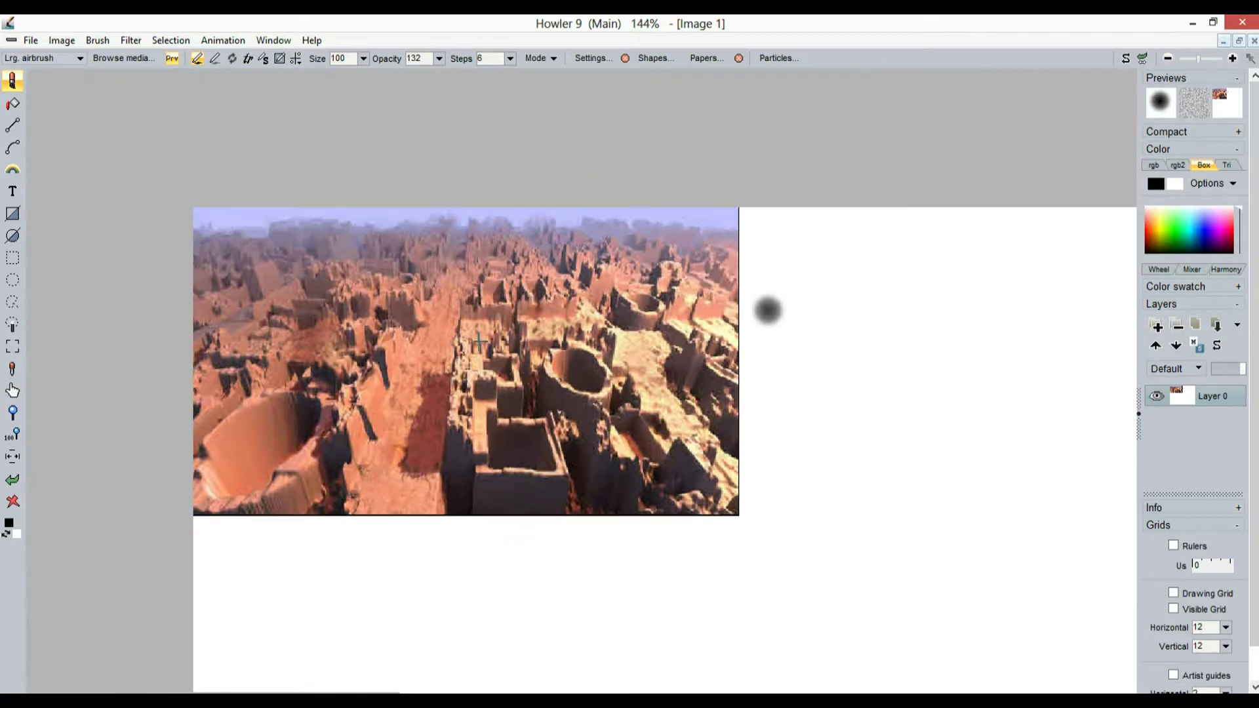
drag(416, 322, 520, 318)
scroll(513, 396, up, 6)
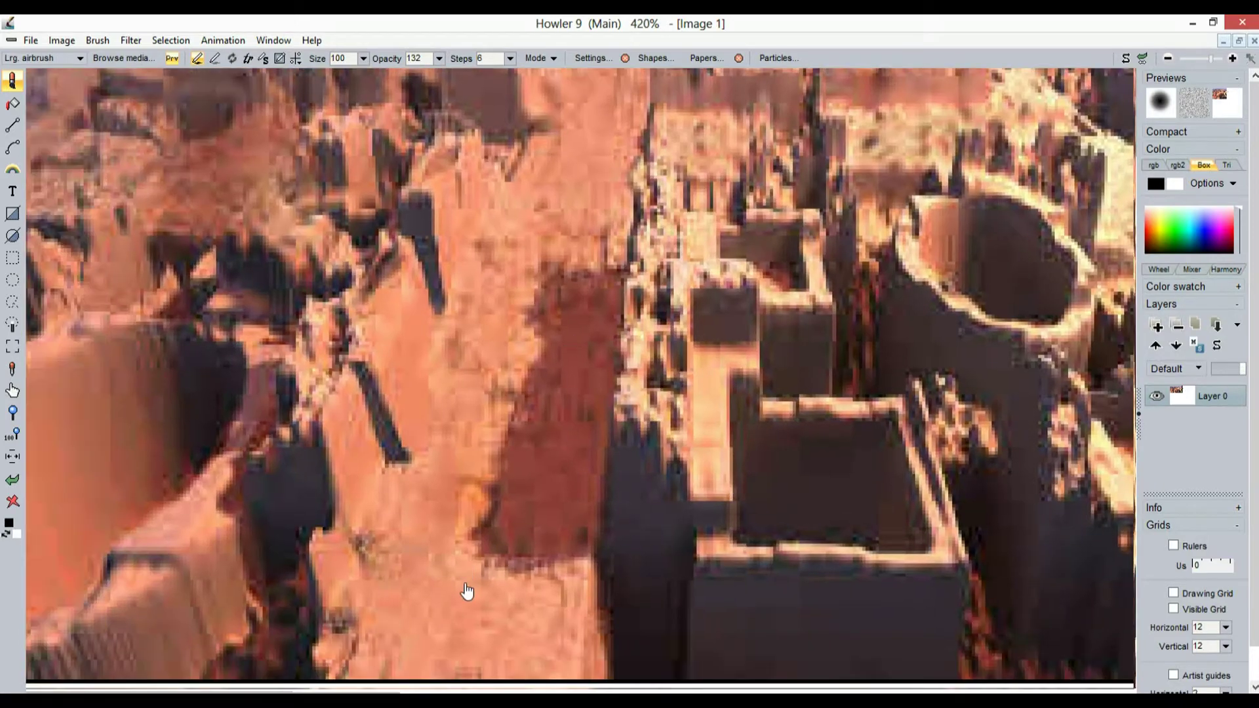
scroll(730, 281, down, 2)
drag(731, 281, 764, 275)
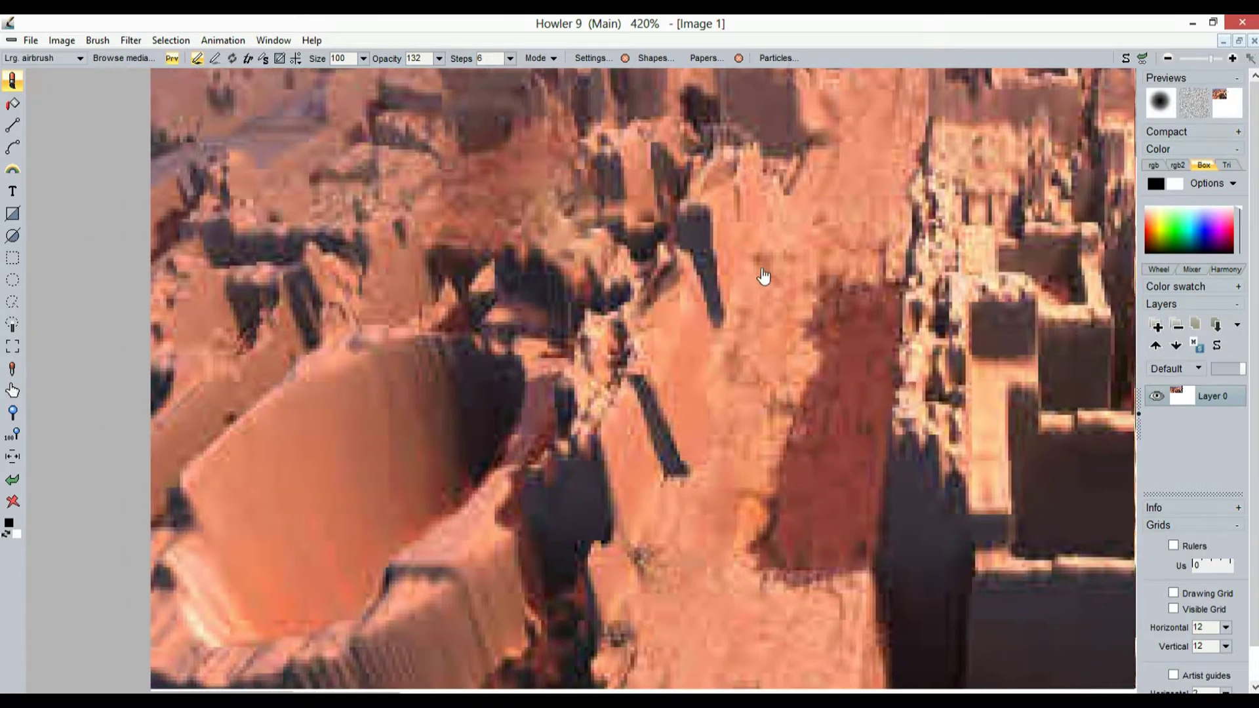
scroll(618, 483, down, 4)
scroll(616, 383, down, 1)
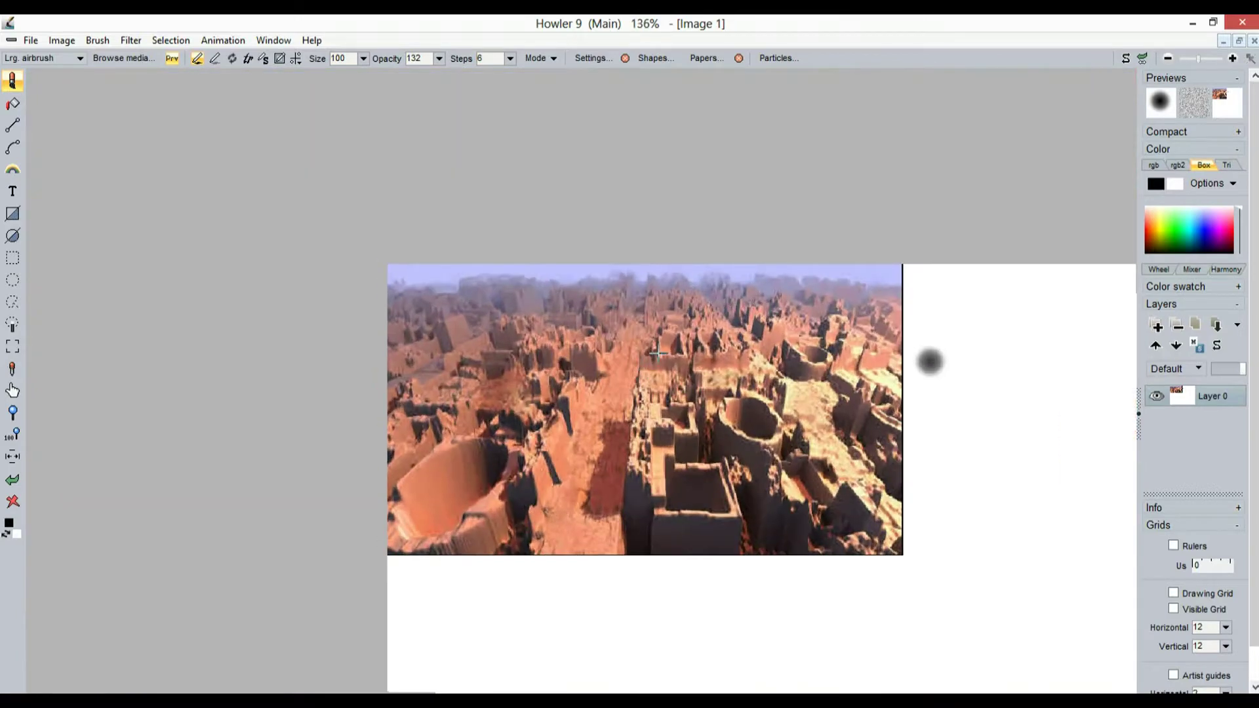
mouse_move(726, 307)
mouse_down()
mouse_move(444, 230)
mouse_move(385, 124)
mouse_move(393, 134)
mouse_up()
scroll(464, 135, down, 2)
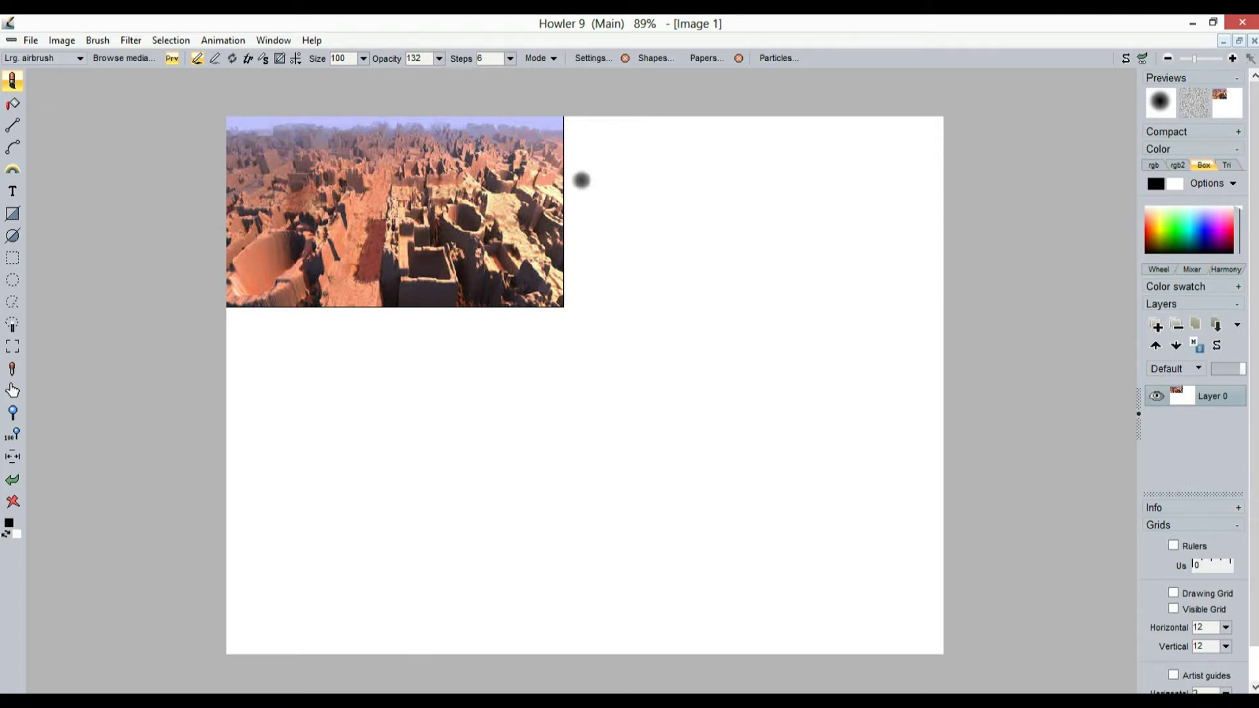
- Switch to Chrome and search Google Images for "floor plans mansions"
key(alt+Tab)
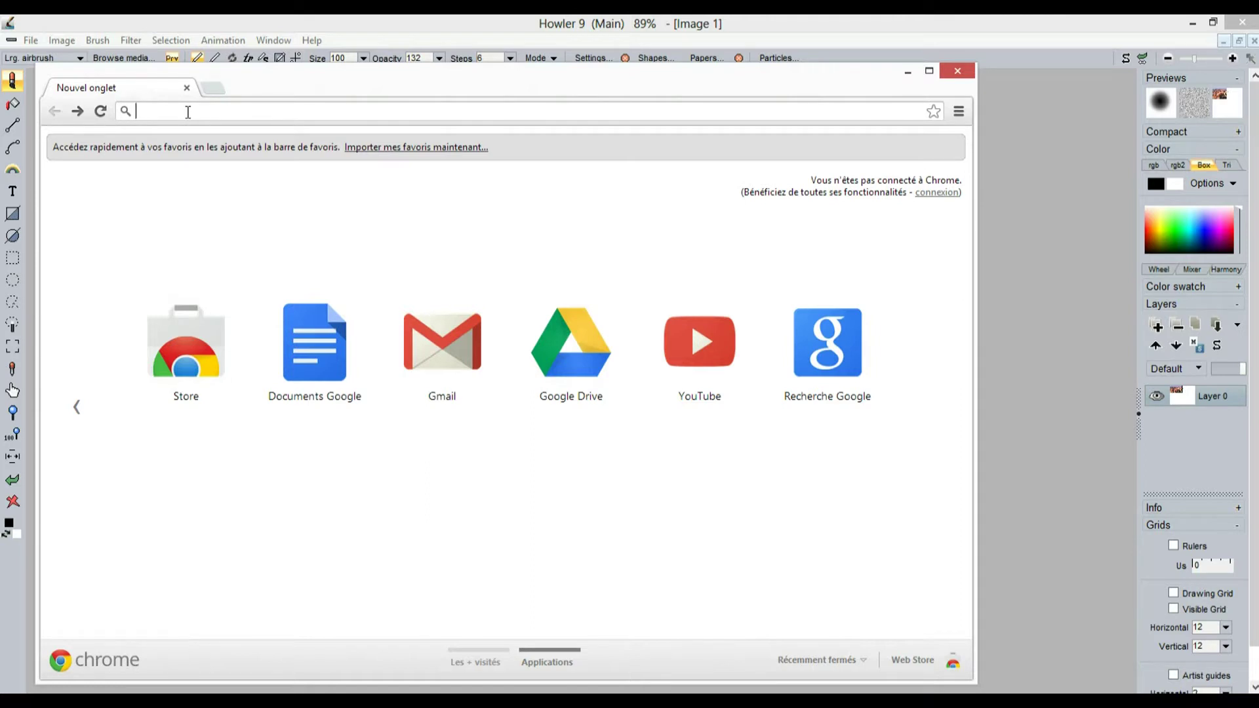
text(floor )
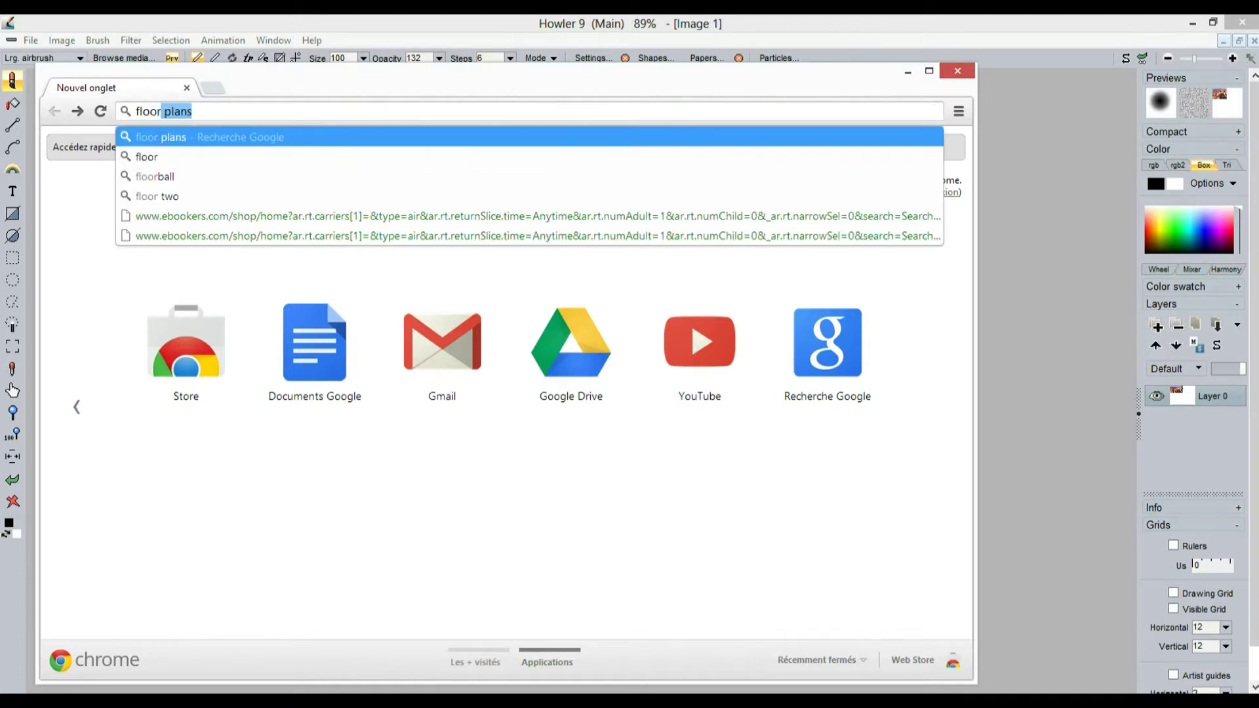
text(plans )
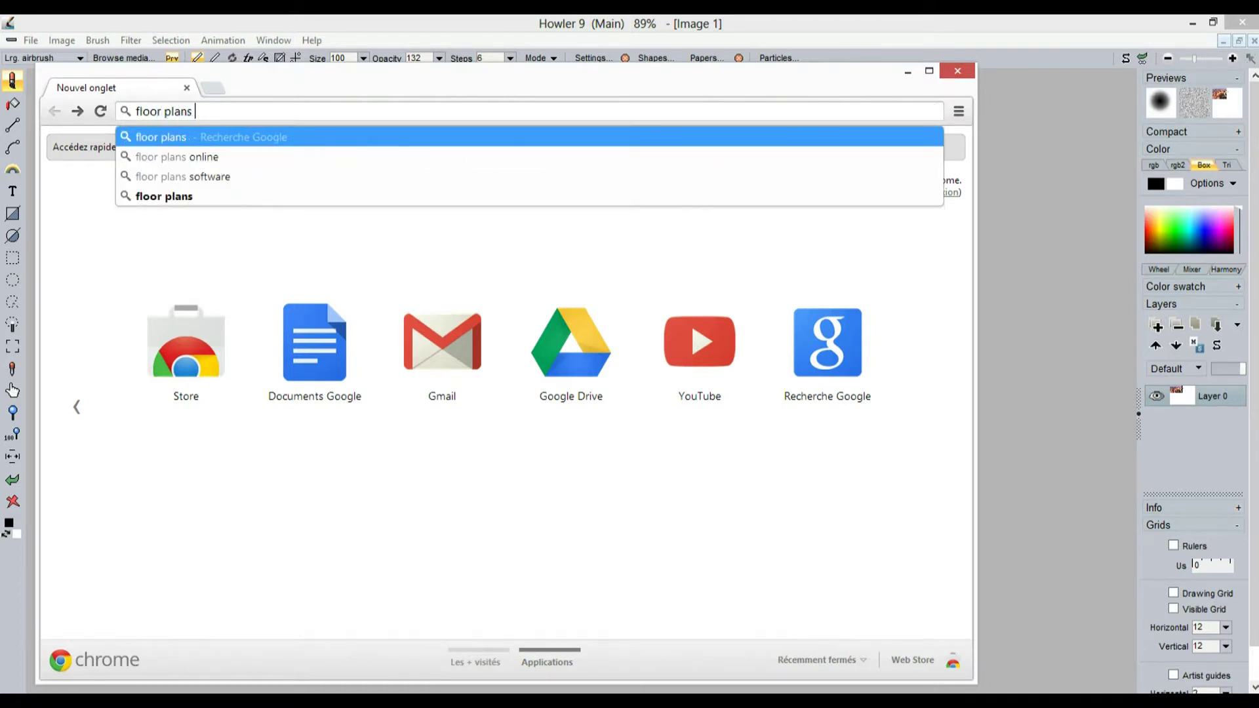
text(mansions)
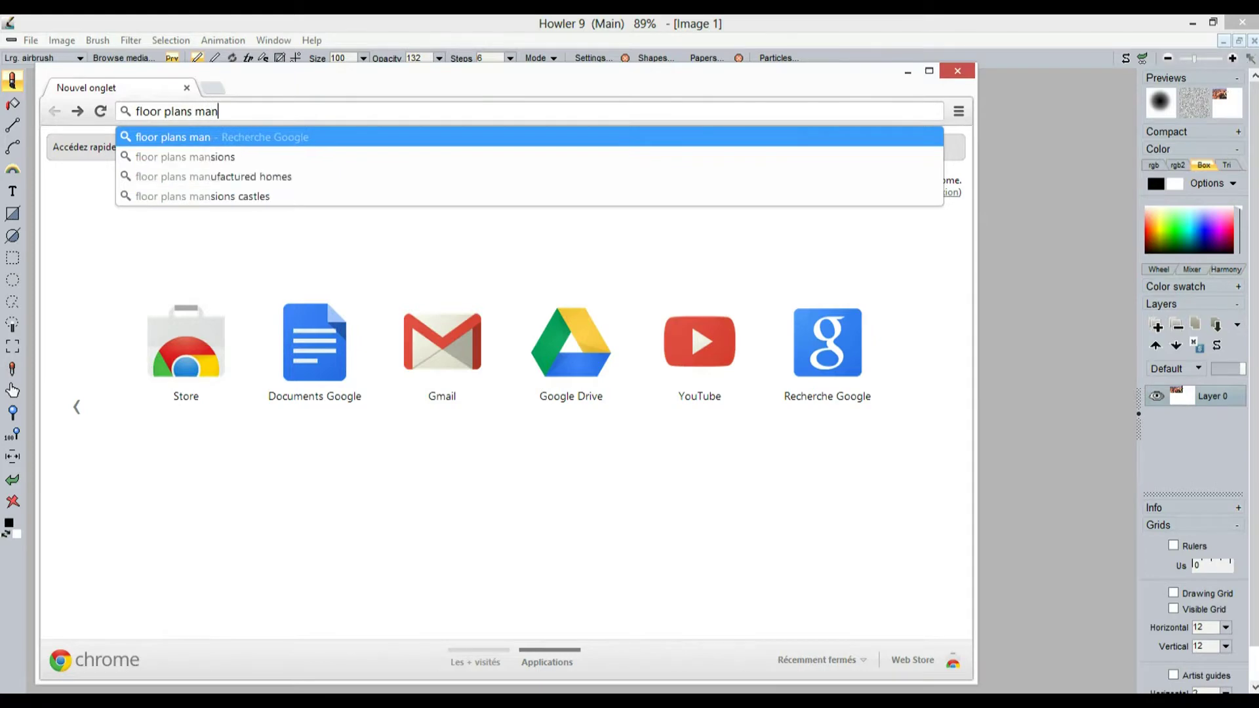
key(Return)
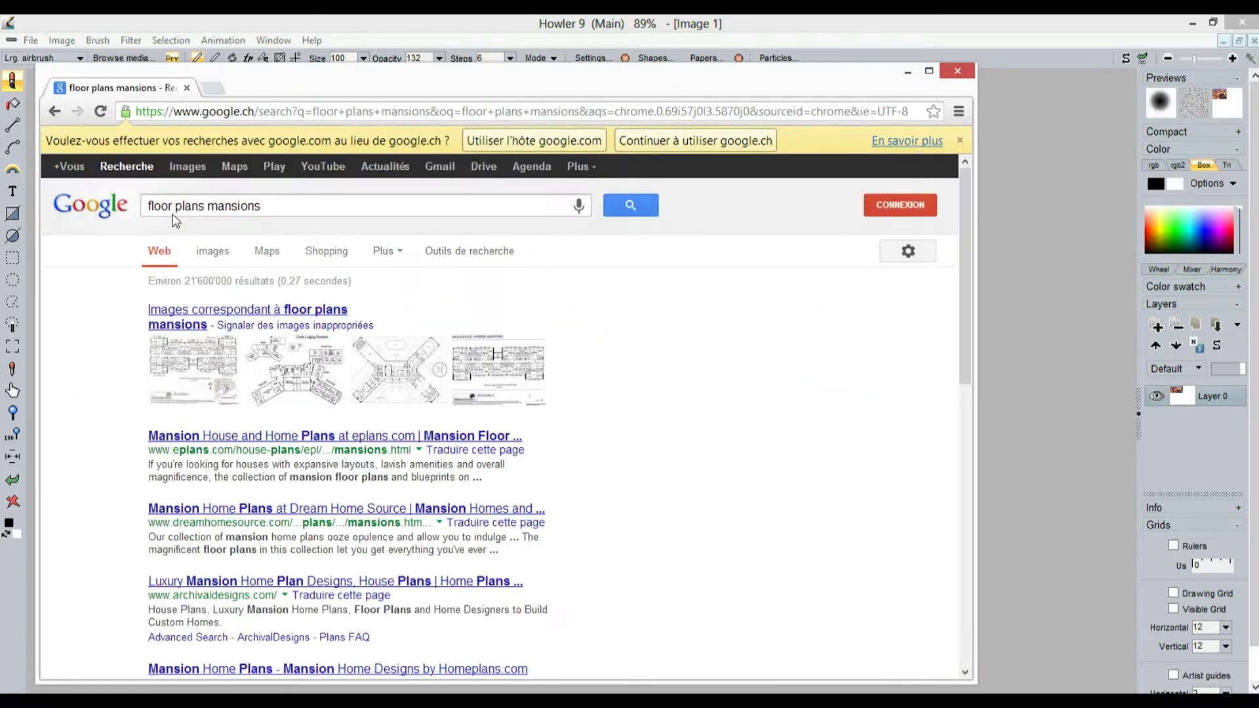
click(209, 251)
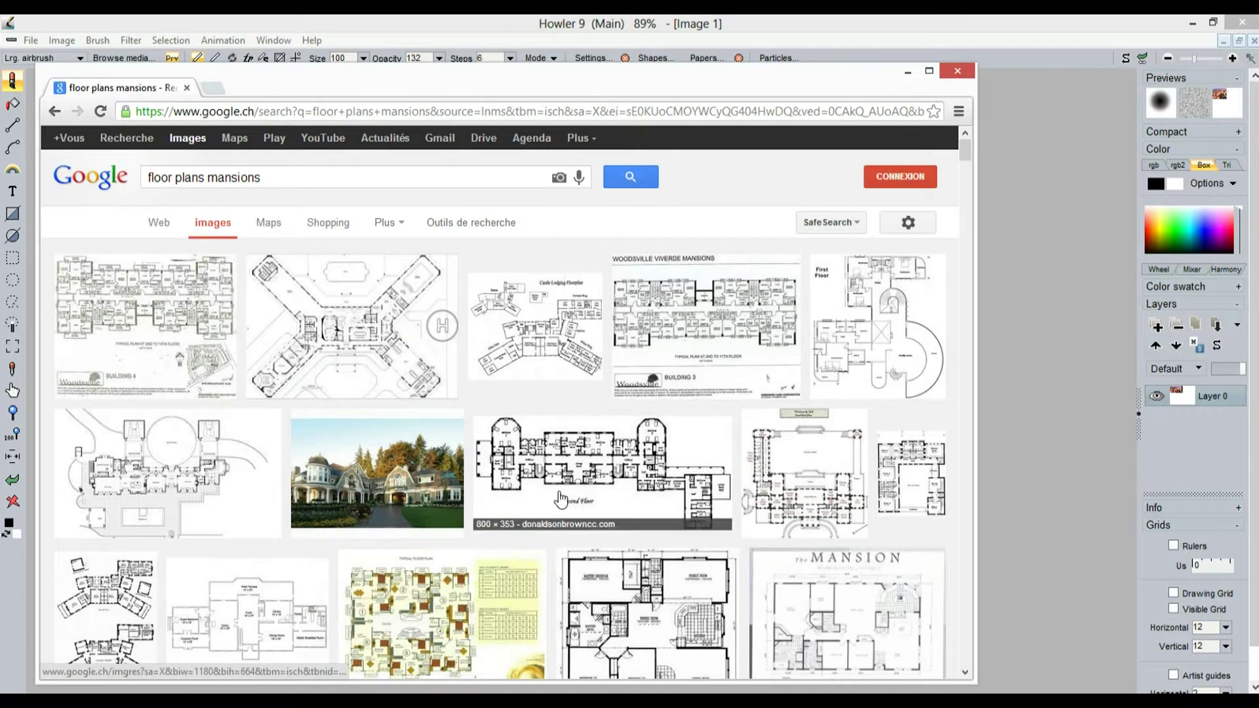
- Find the whitehousemuseum.org floor plan with the central hall and library among the image results and copy the image
scroll(560, 500, down, 3)
scroll(469, 370, down, 3)
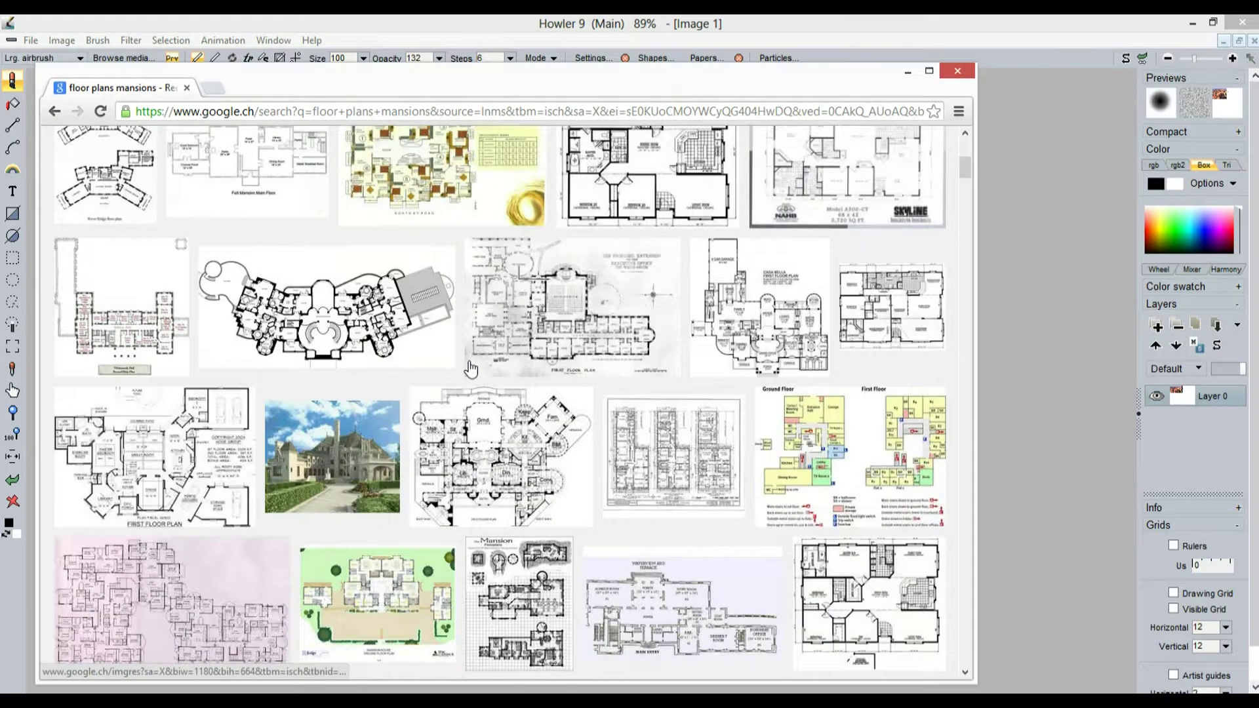
scroll(470, 369, down, 5)
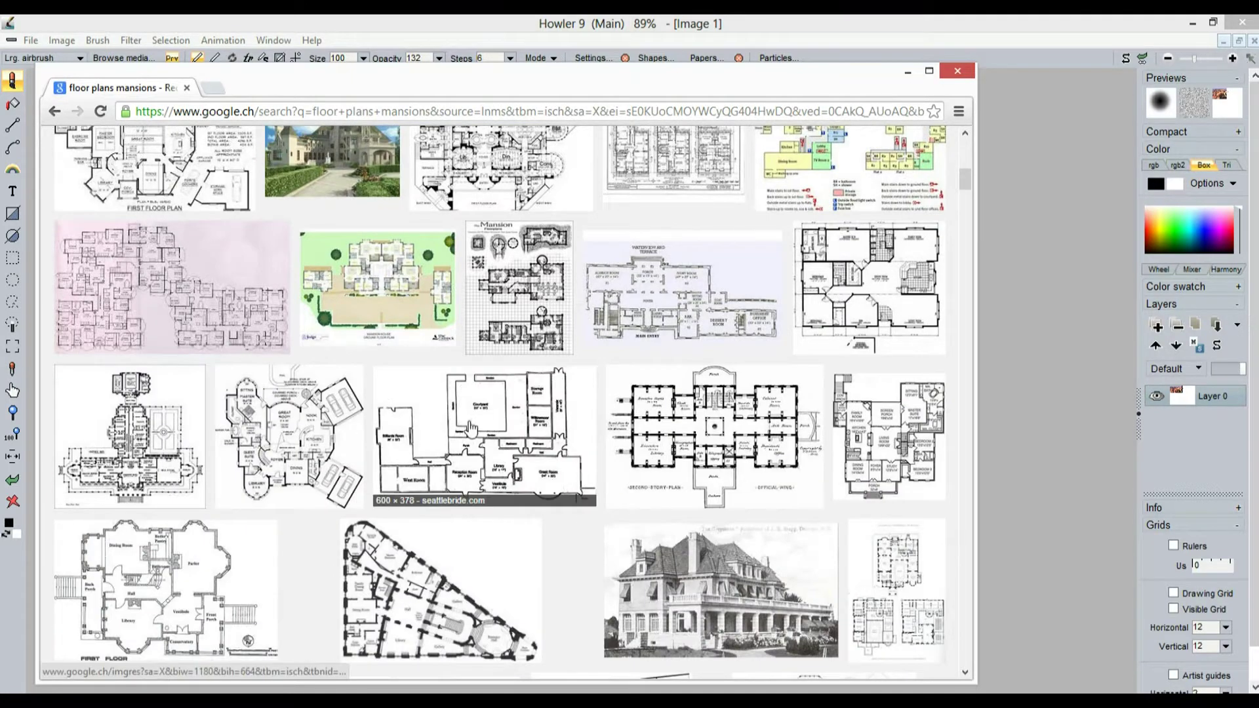
scroll(655, 393, down, 4)
scroll(650, 393, down, 2)
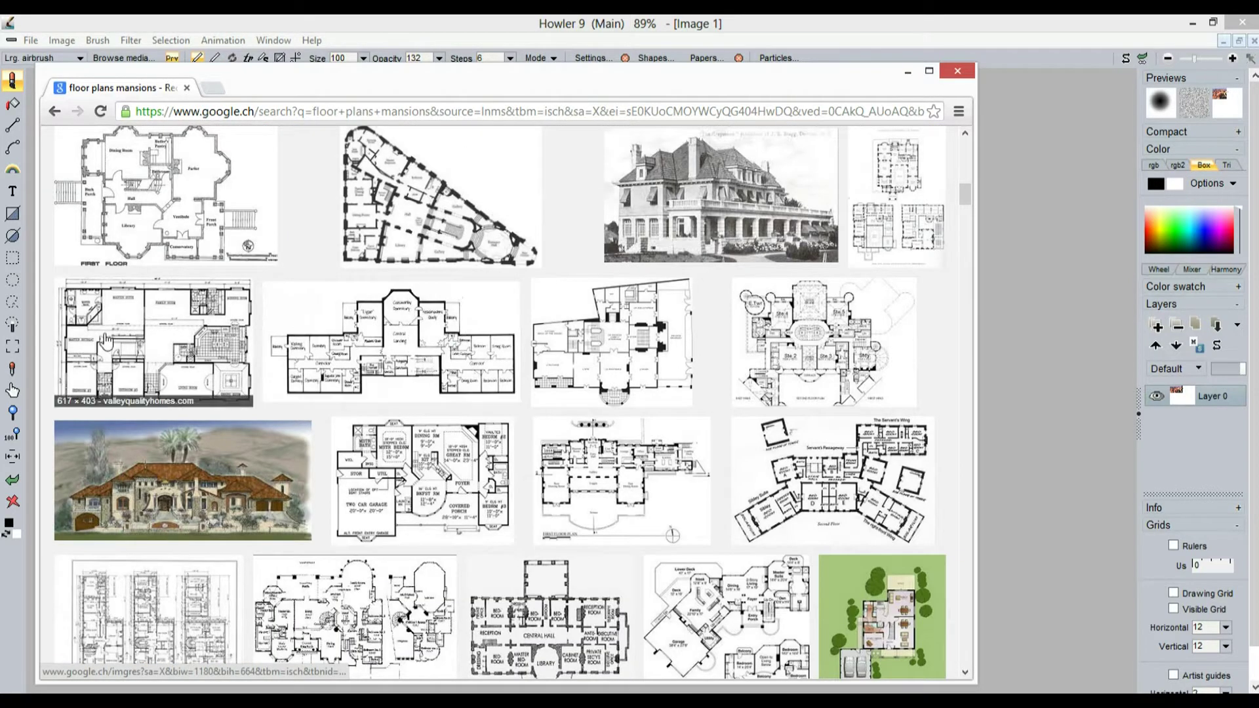
scroll(534, 348, down, 4)
scroll(421, 346, down, 4)
scroll(384, 361, up, 3)
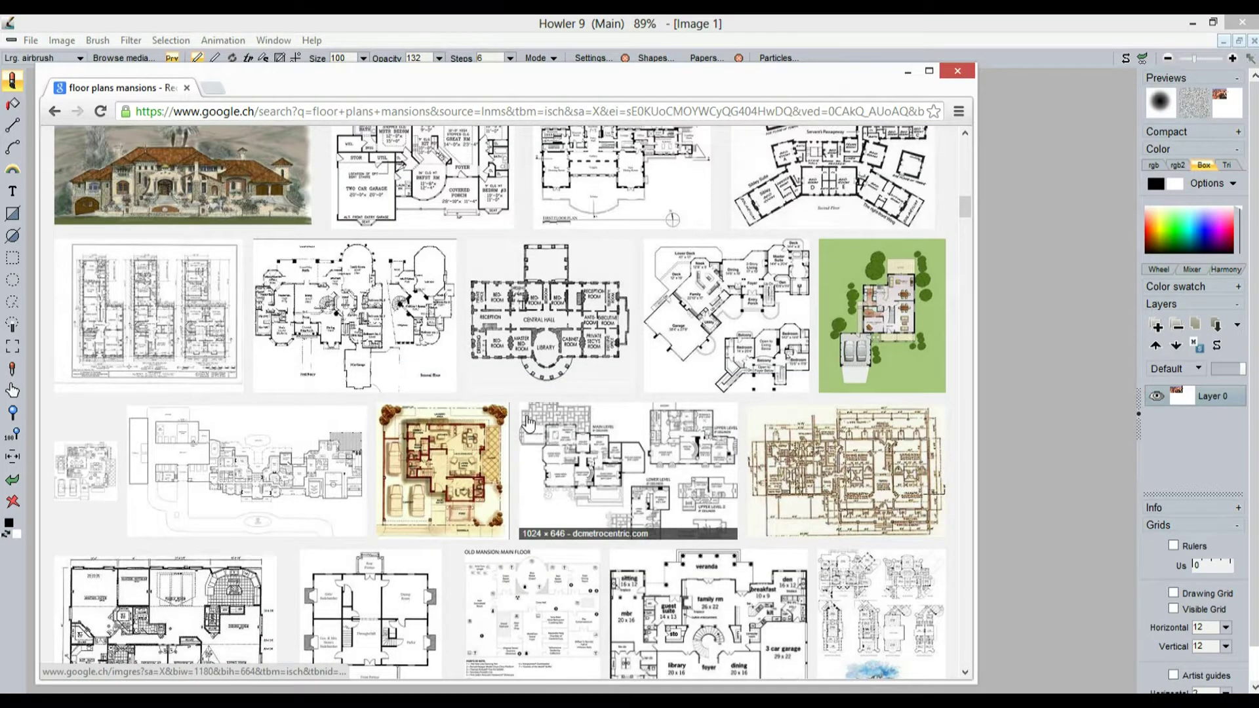
scroll(528, 423, down, 4)
scroll(653, 359, up, 4)
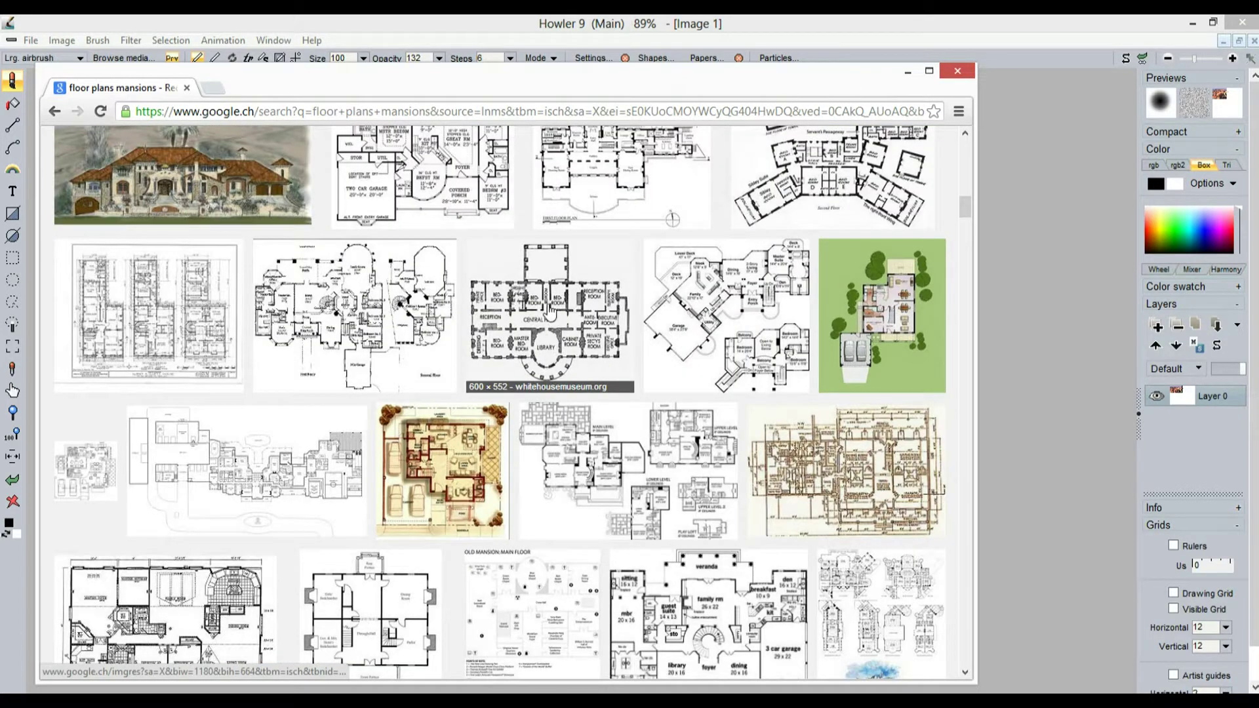
click(555, 312)
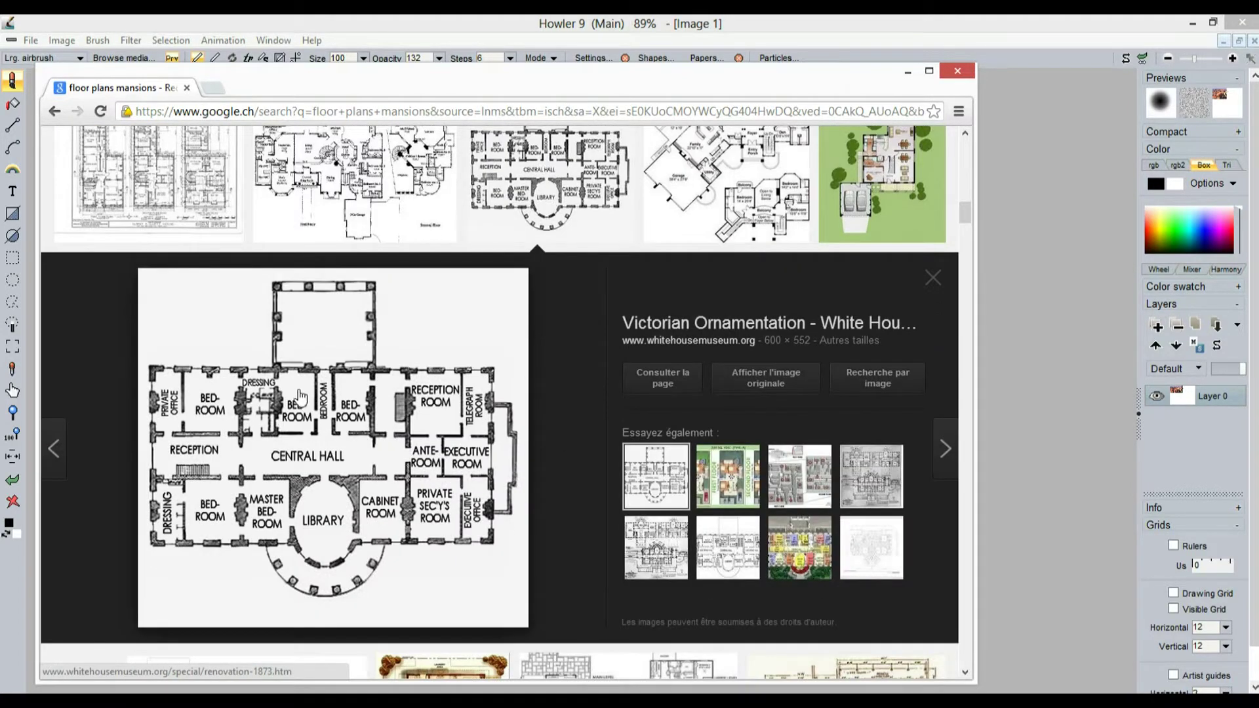
right_click(300, 398)
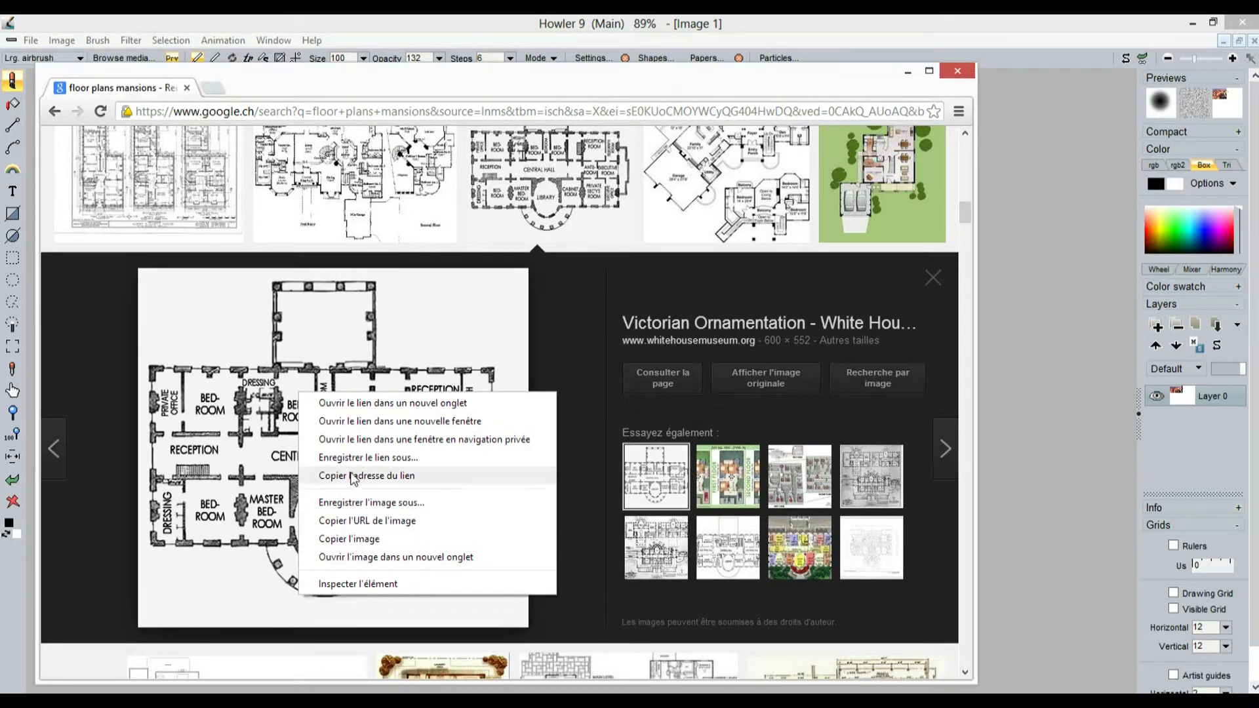
click(349, 539)
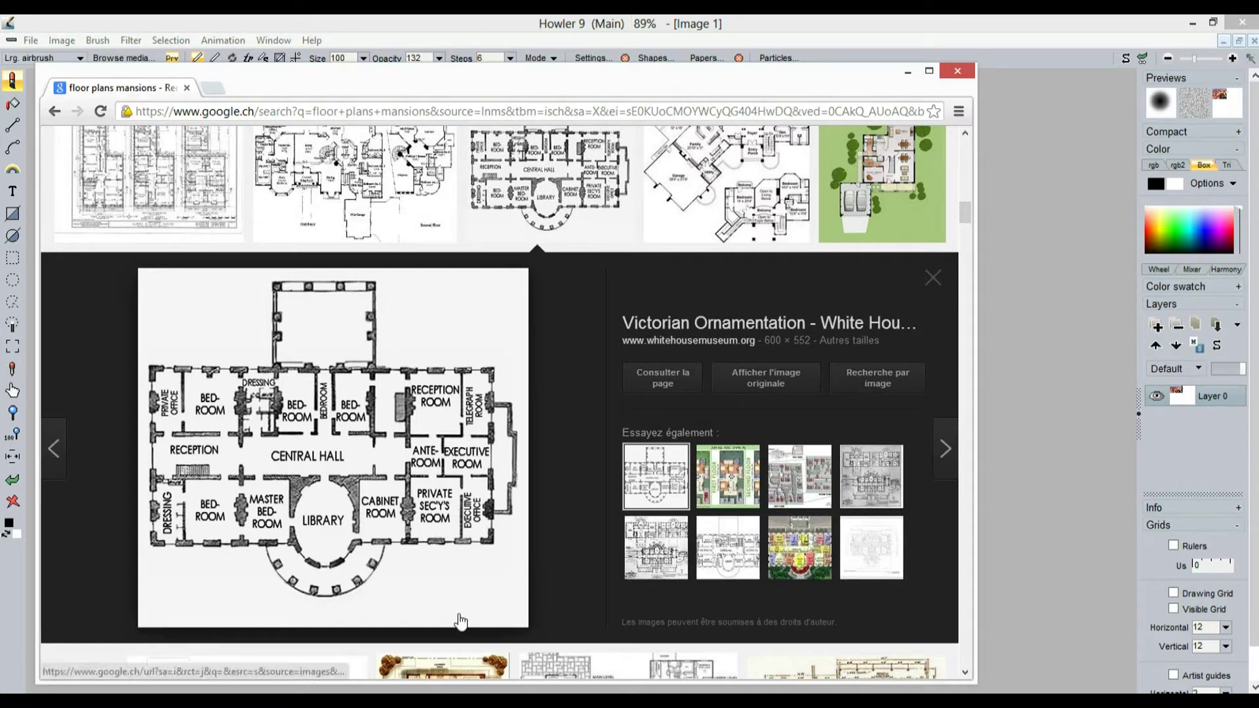
- Browse the mansion floor plan image results and examine the variety of available layouts
scroll(472, 573, down, 3)
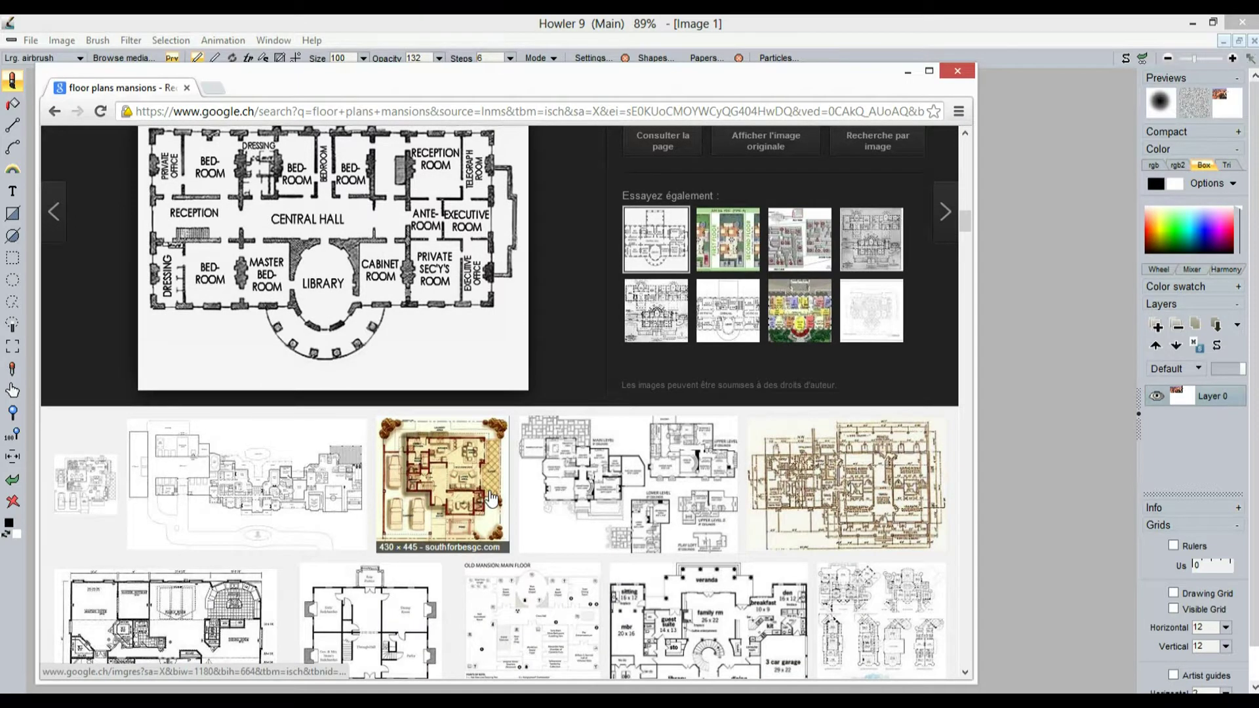
scroll(491, 496, down, 3)
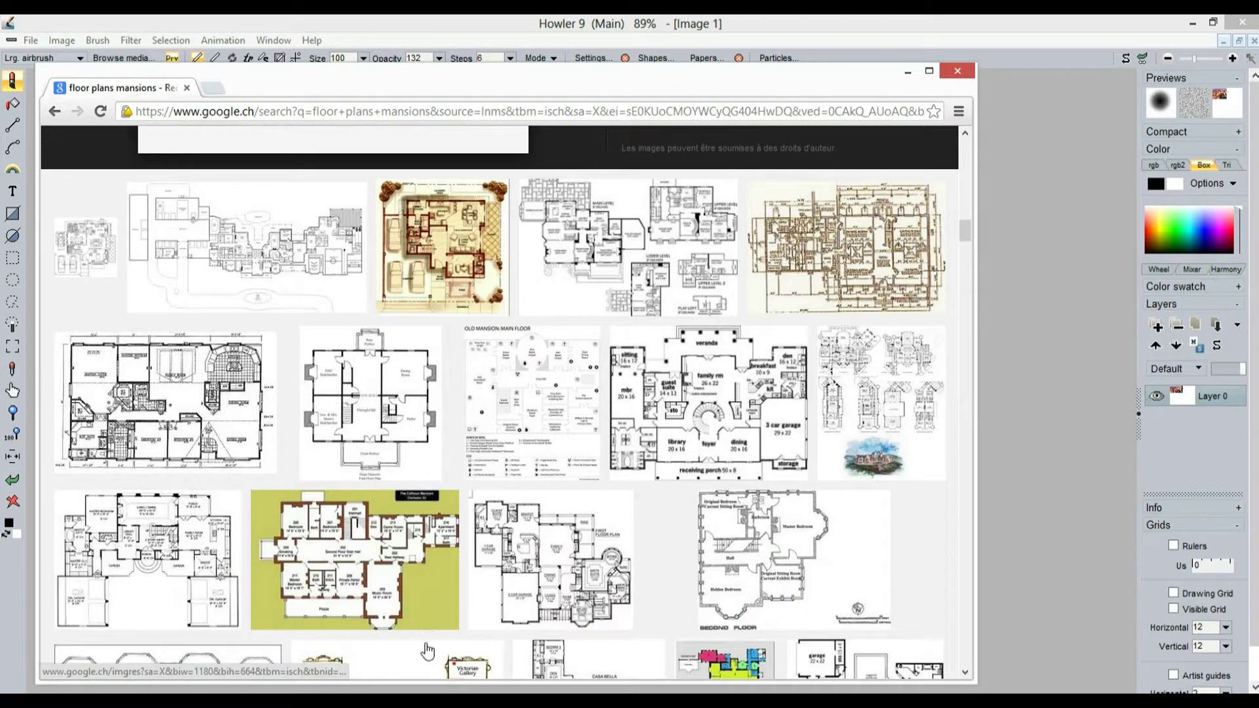
scroll(495, 525, down, 3)
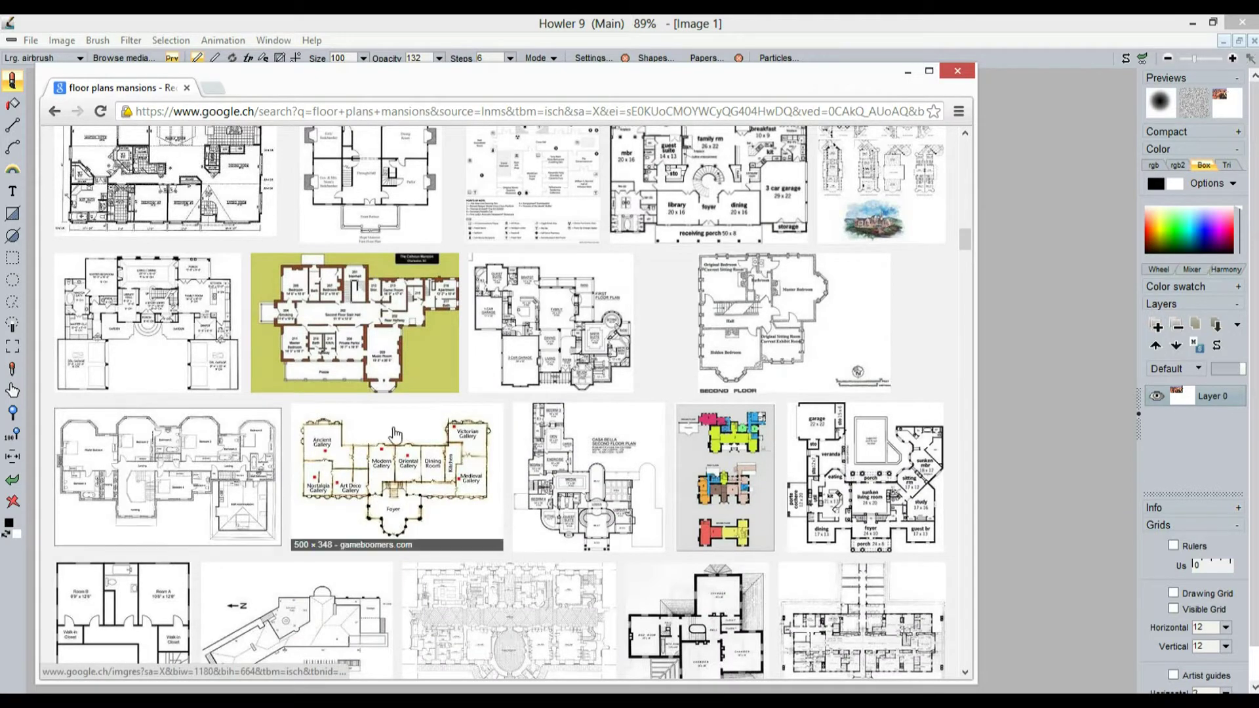
scroll(395, 436, down, 2)
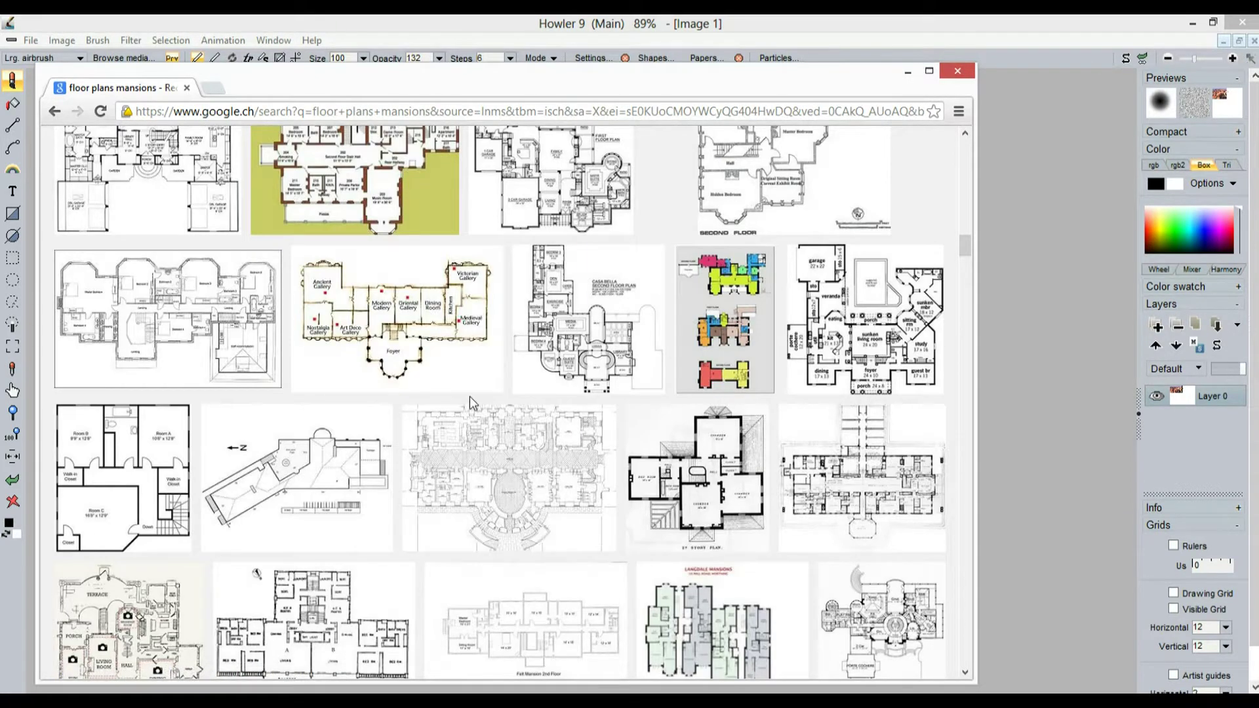
scroll(470, 399, down, 3)
scroll(333, 429, down, 3)
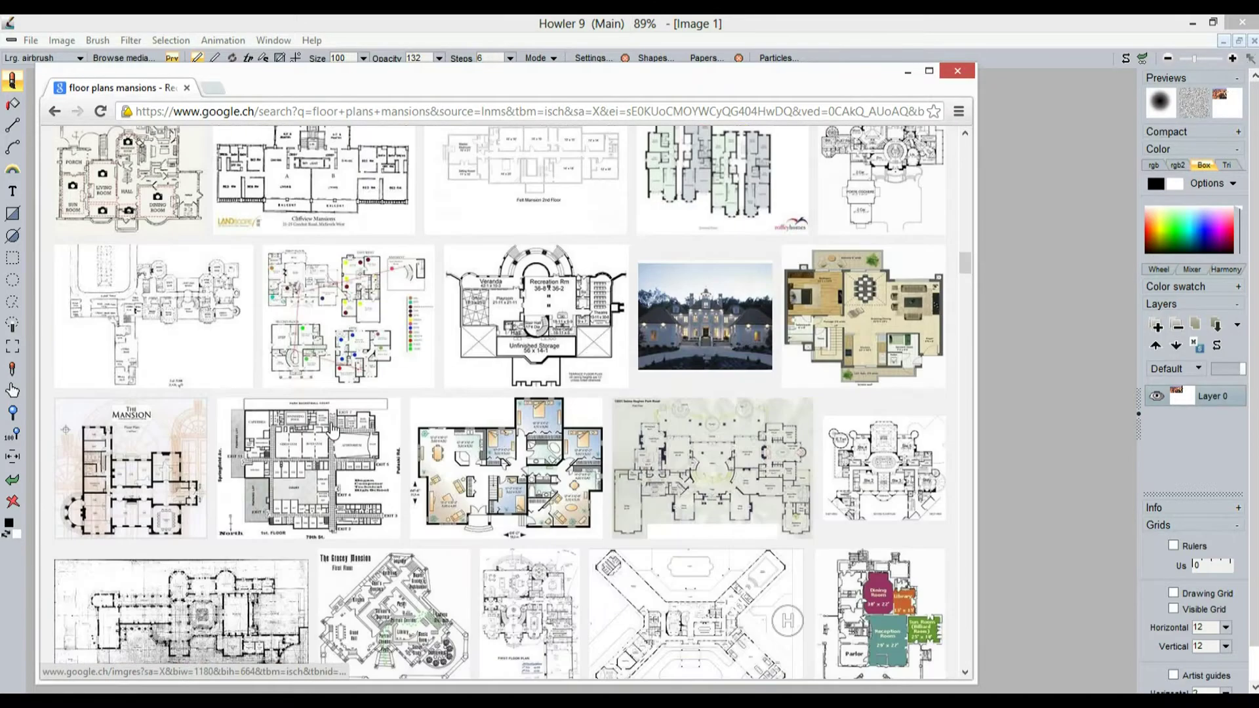
scroll(334, 429, down, 4)
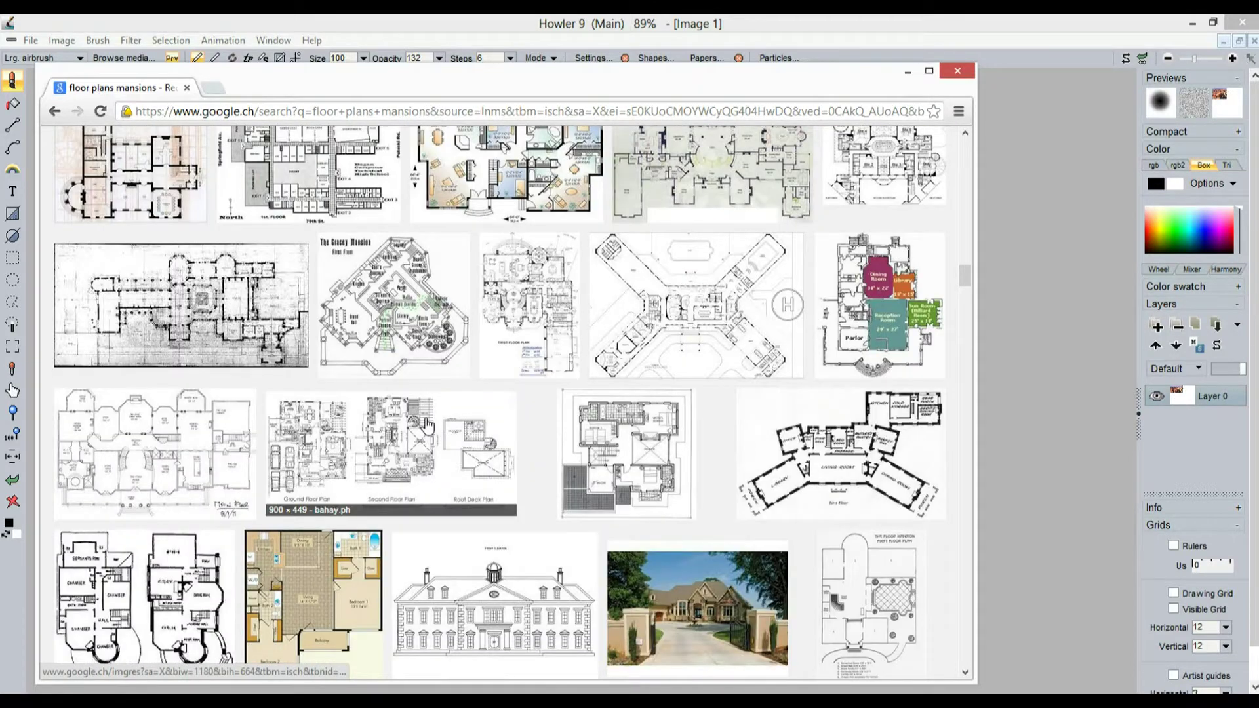
scroll(427, 426, down, 5)
scroll(427, 426, down, 4)
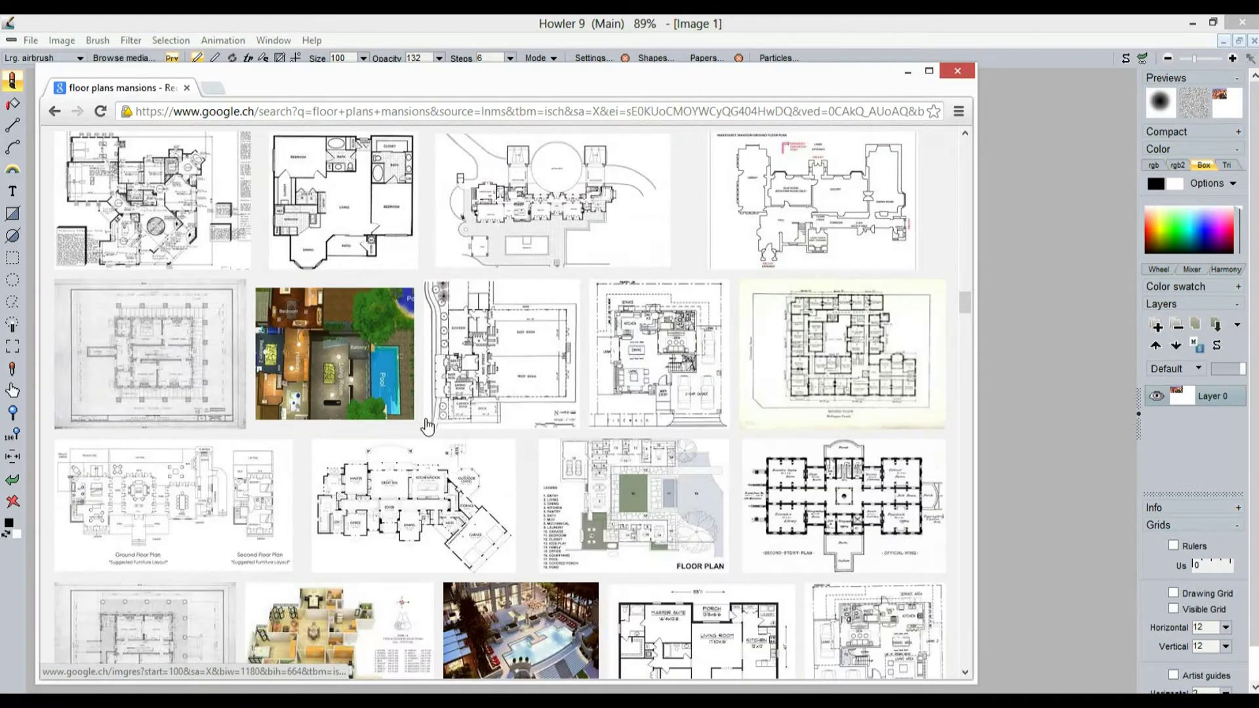
scroll(427, 427, down, 4)
scroll(429, 427, down, 3)
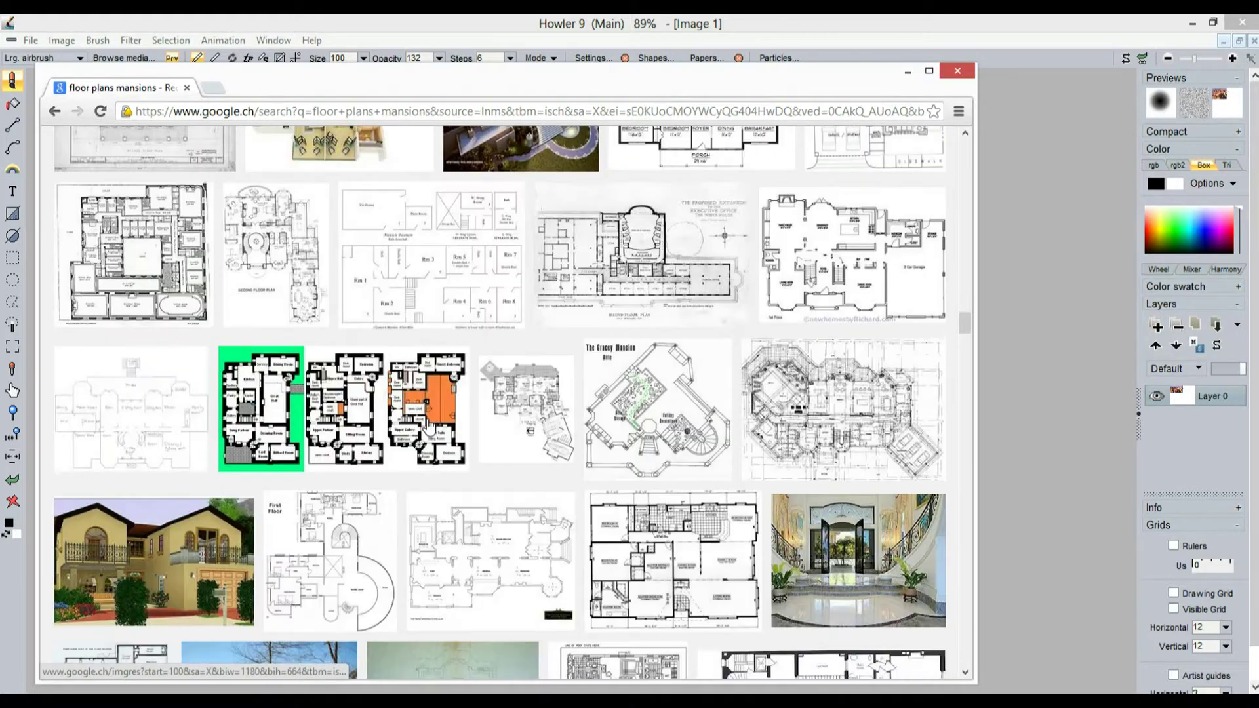
scroll(428, 427, down, 4)
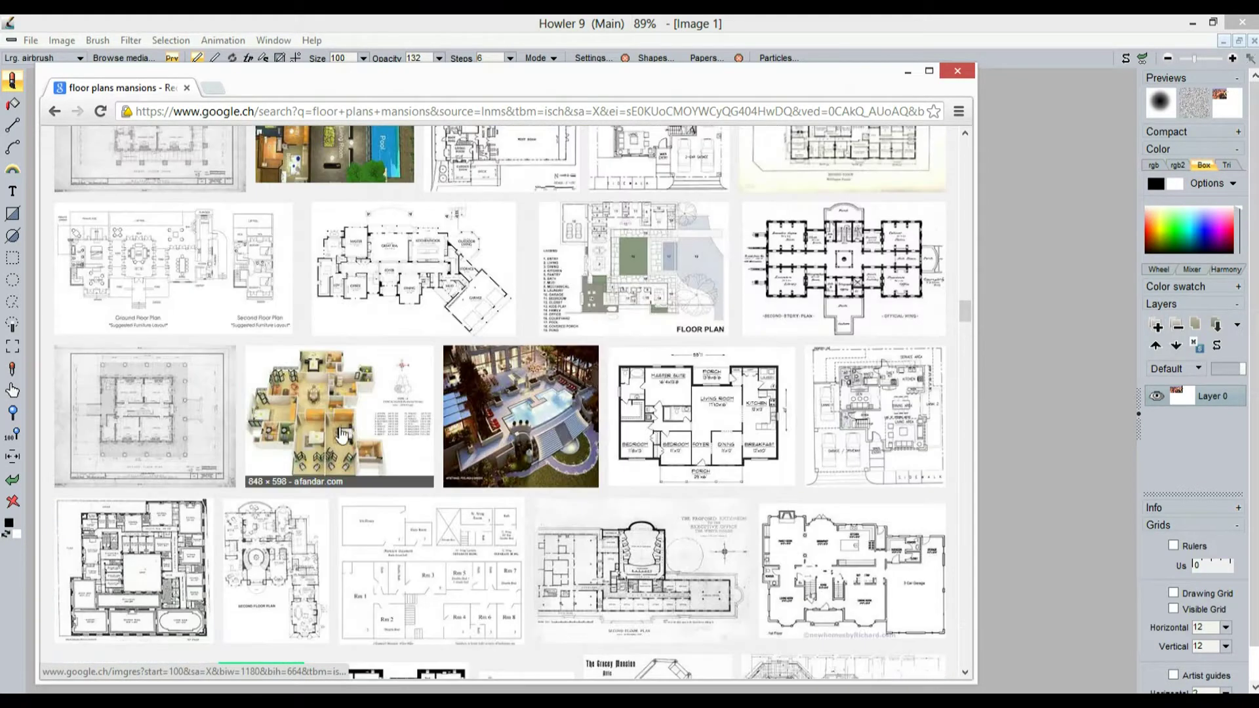
scroll(429, 433, down, 4)
scroll(517, 556, down, 10)
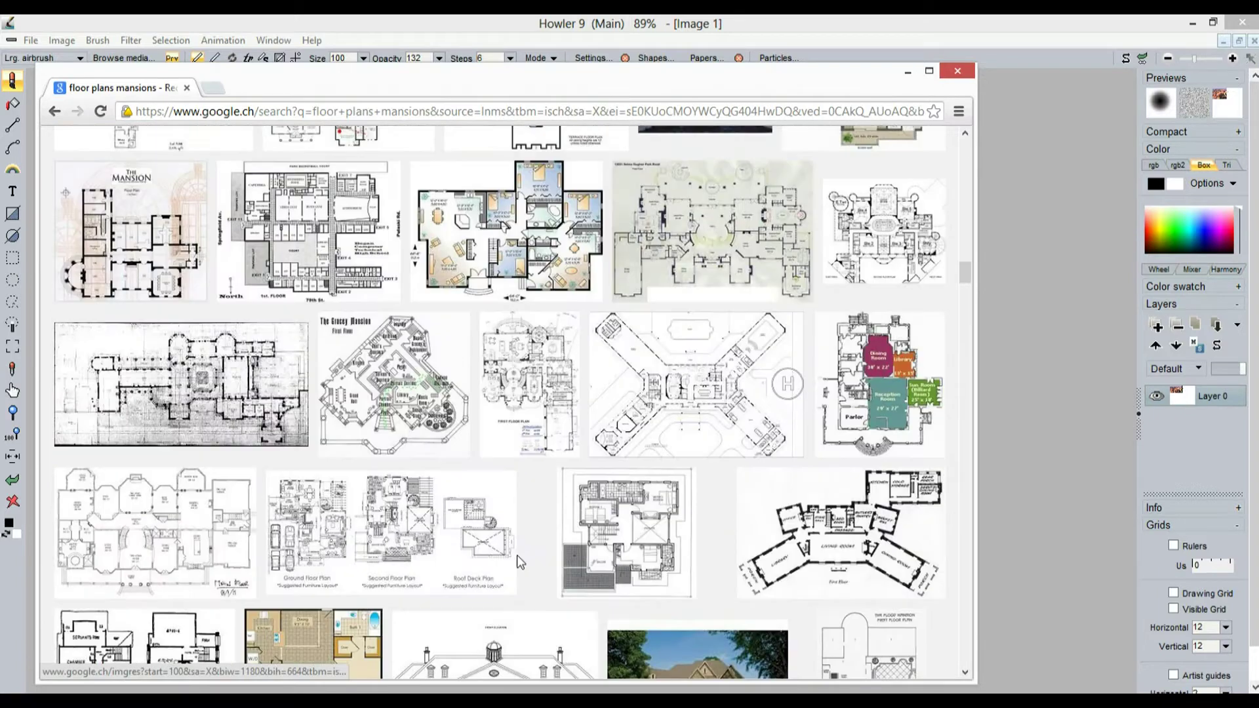
scroll(517, 557, up, 3)
scroll(590, 583, down, 4)
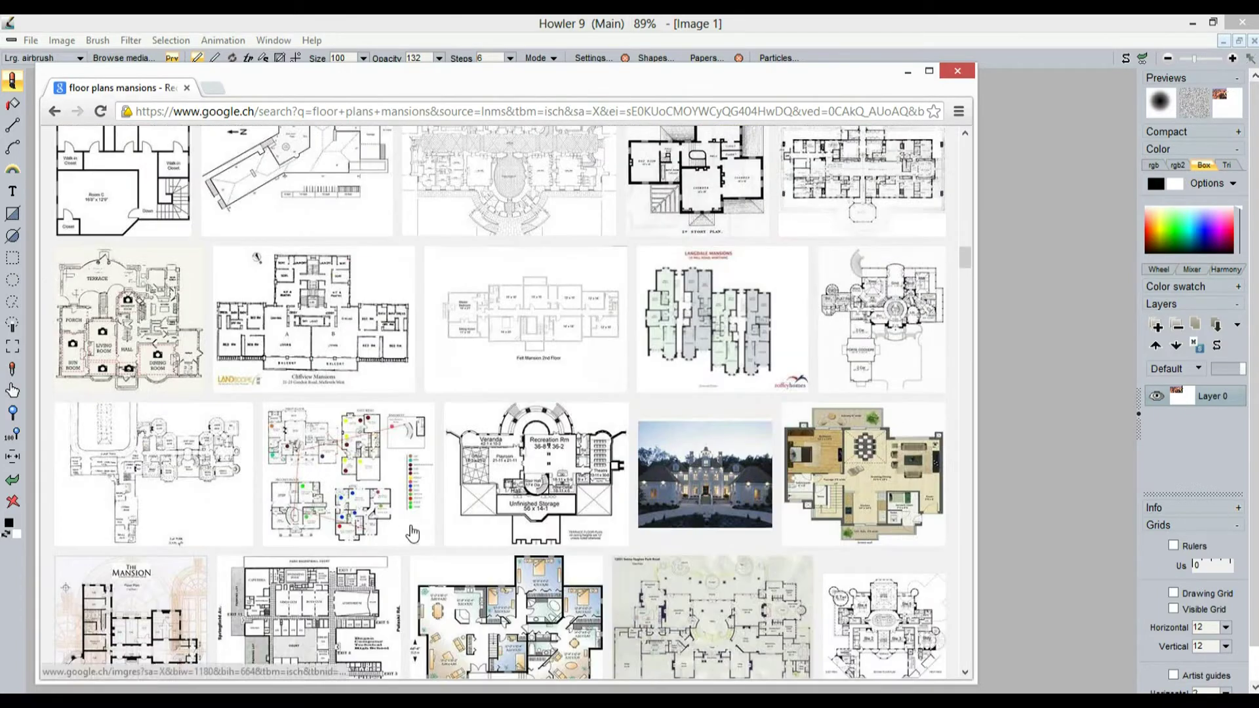
scroll(590, 584, up, 1)
- Switch to Howler, paste the copied floor plan from the clipboard as the brush and clear the canvas
key(alt+Tab)
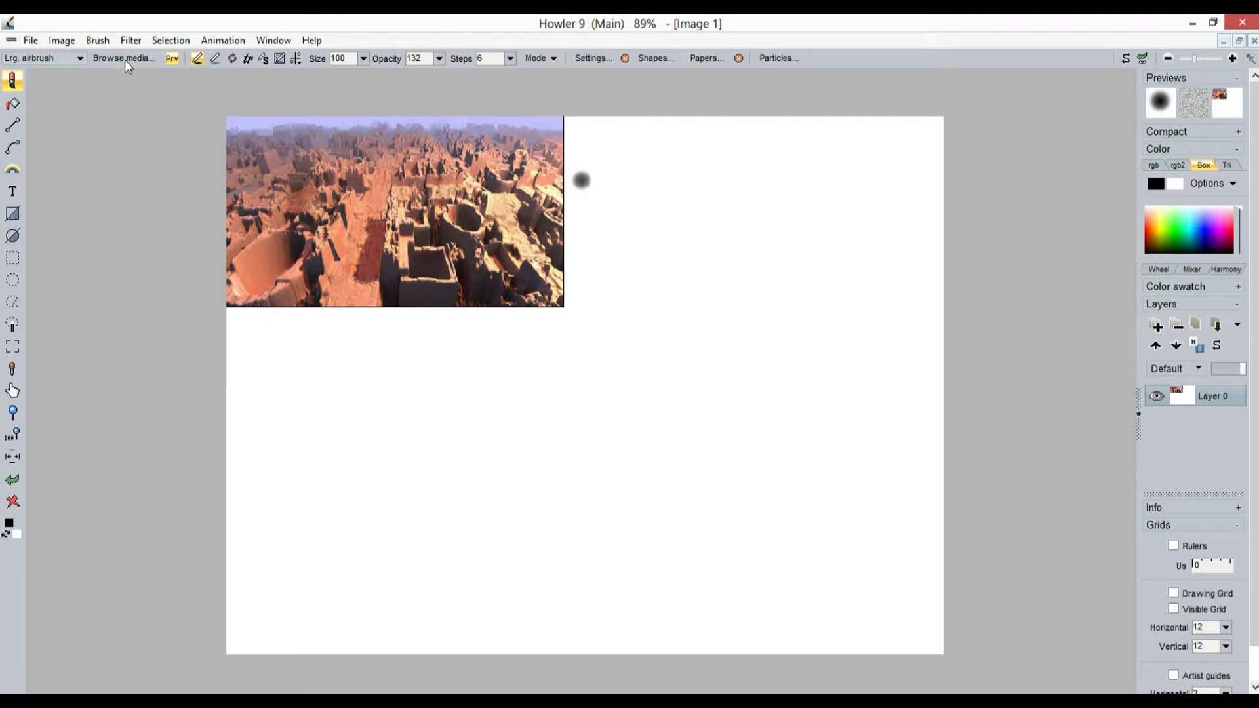
click(97, 41)
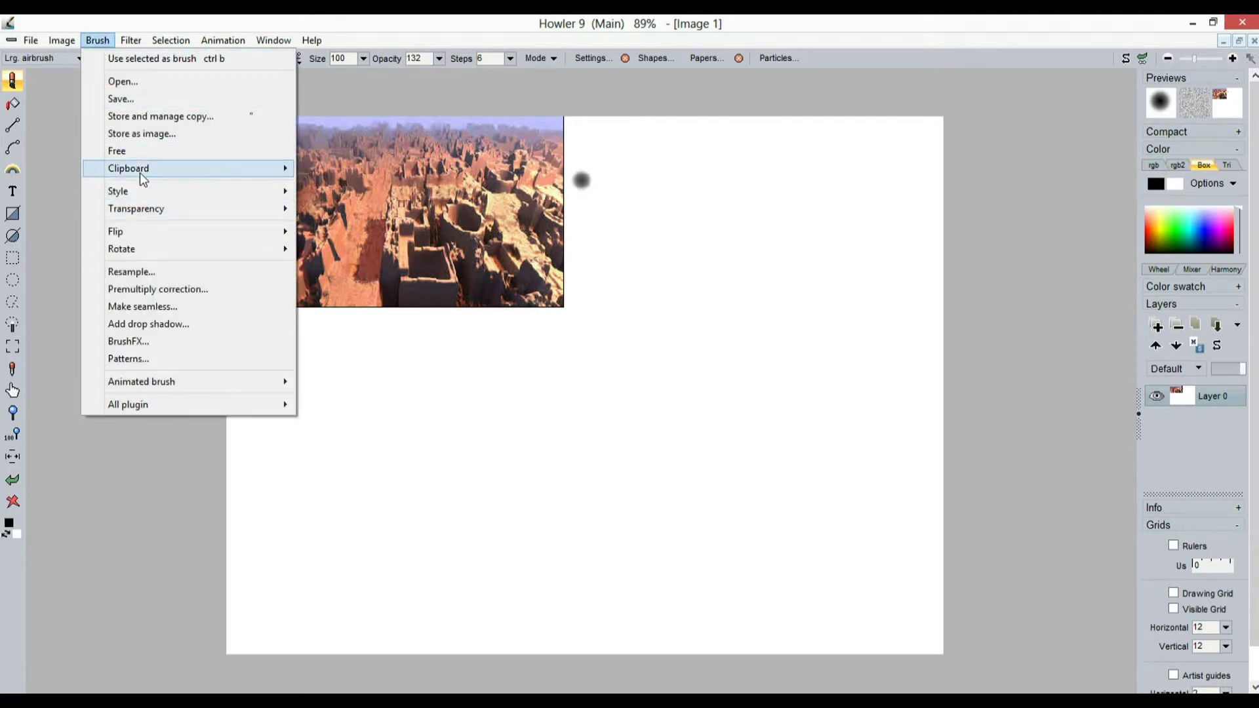
mouse_move(143, 174)
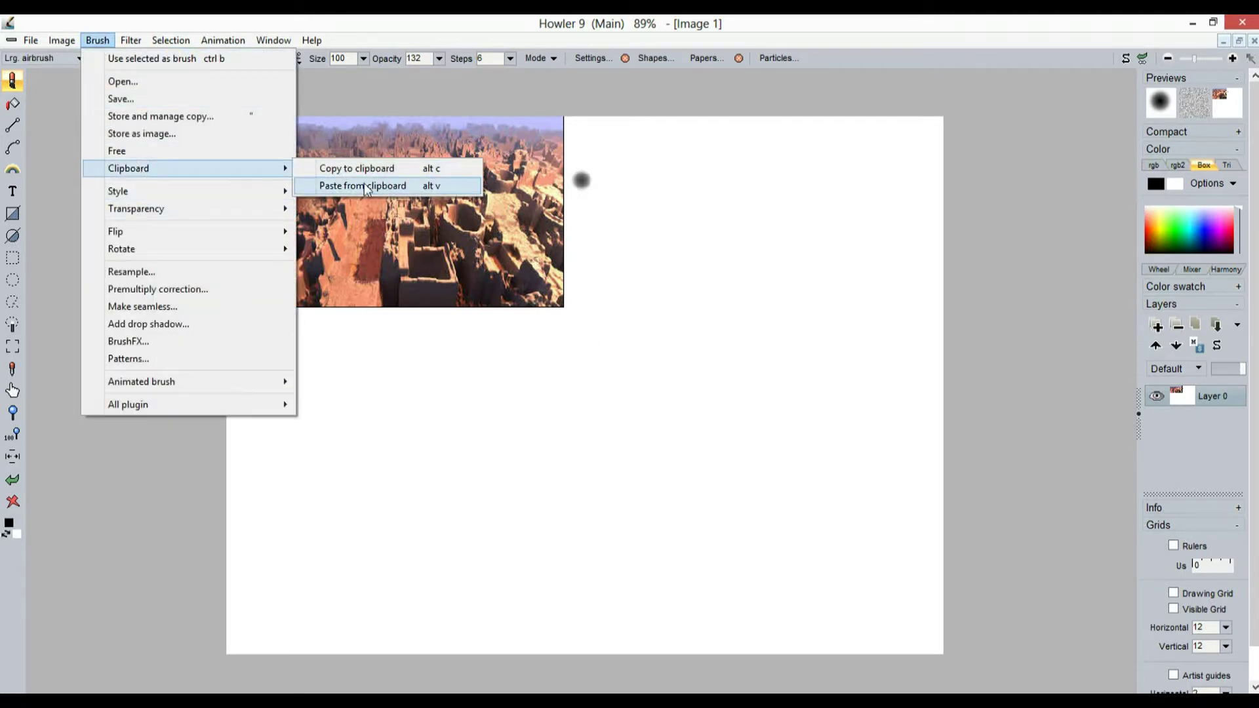
click(342, 187)
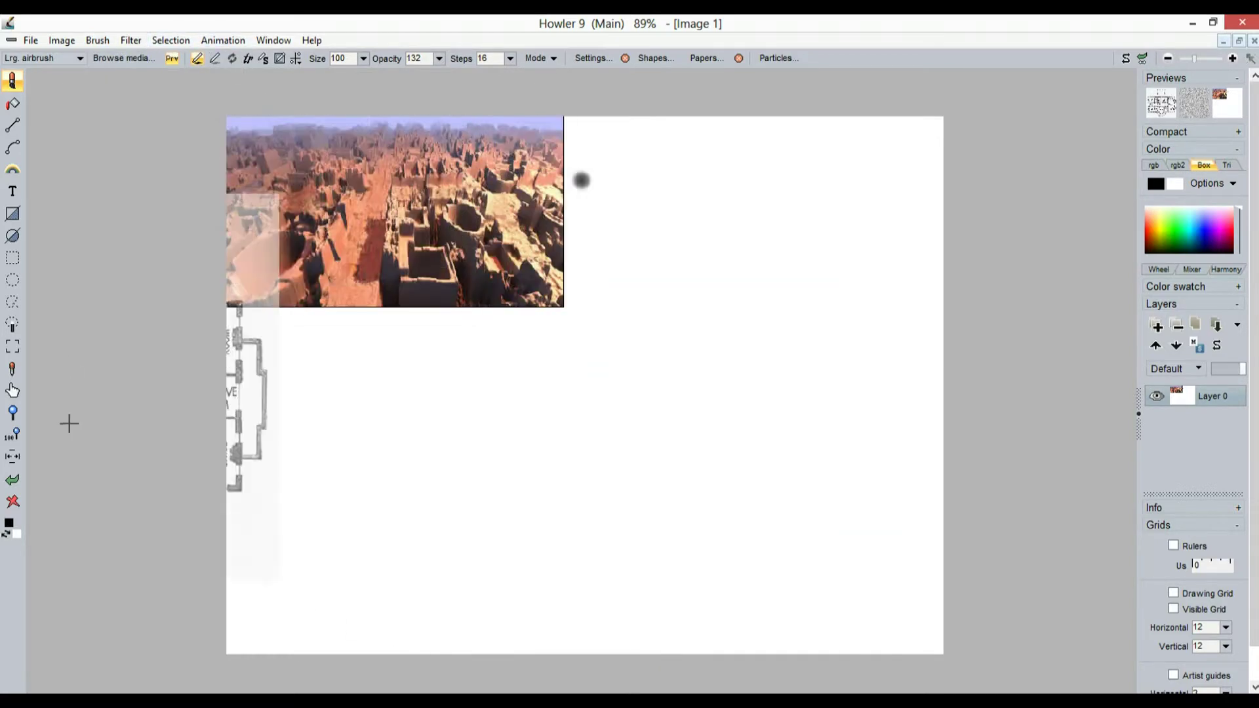
click(14, 501)
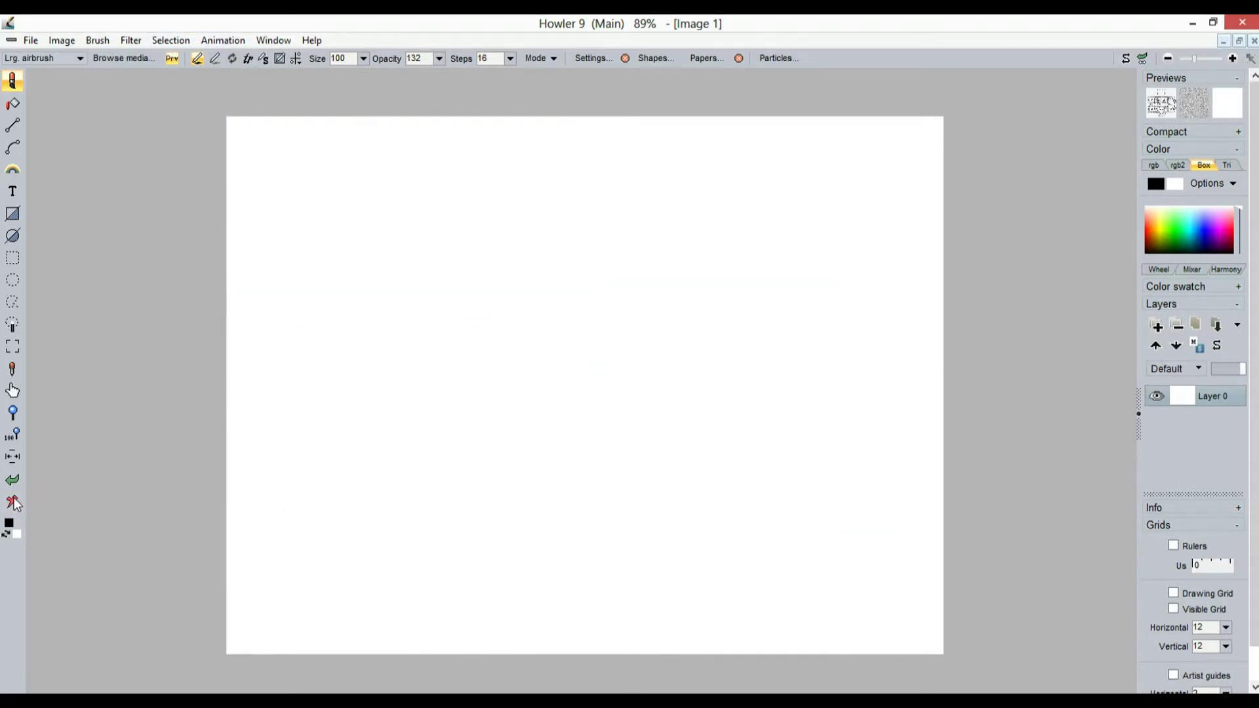
- Store the floor plan brush as a separate image and stamp it once onto the blank canvas
click(97, 40)
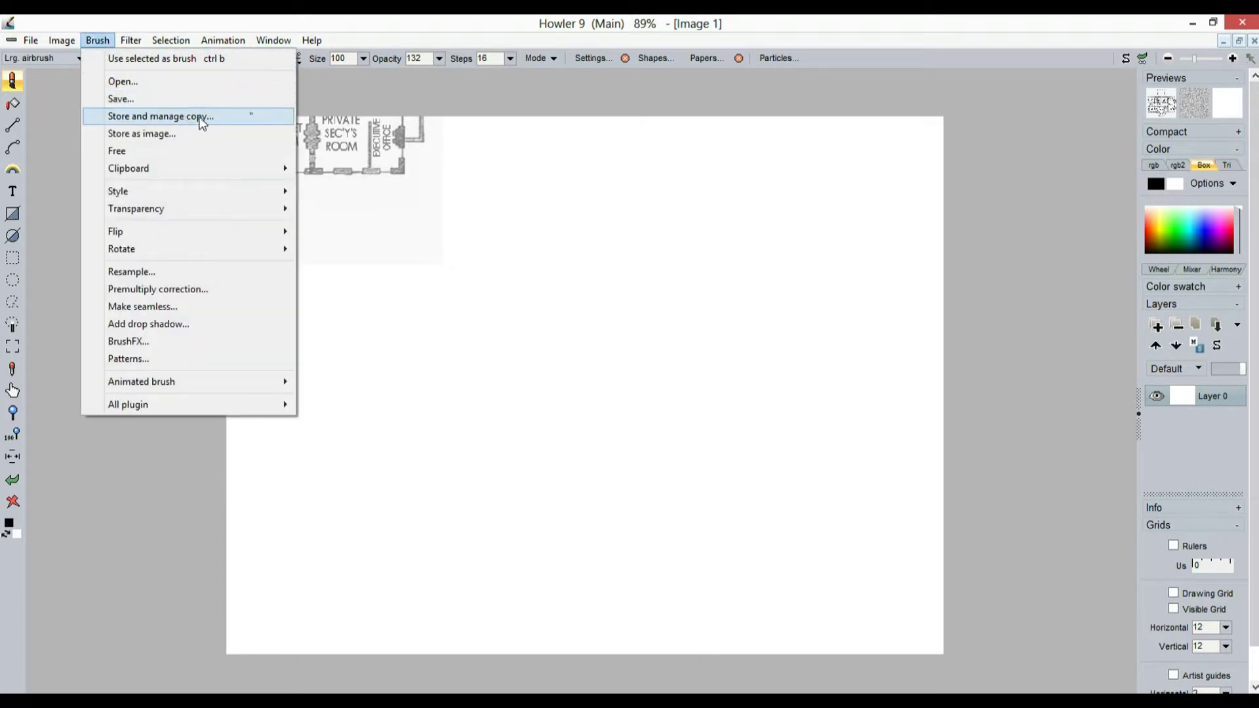
click(147, 133)
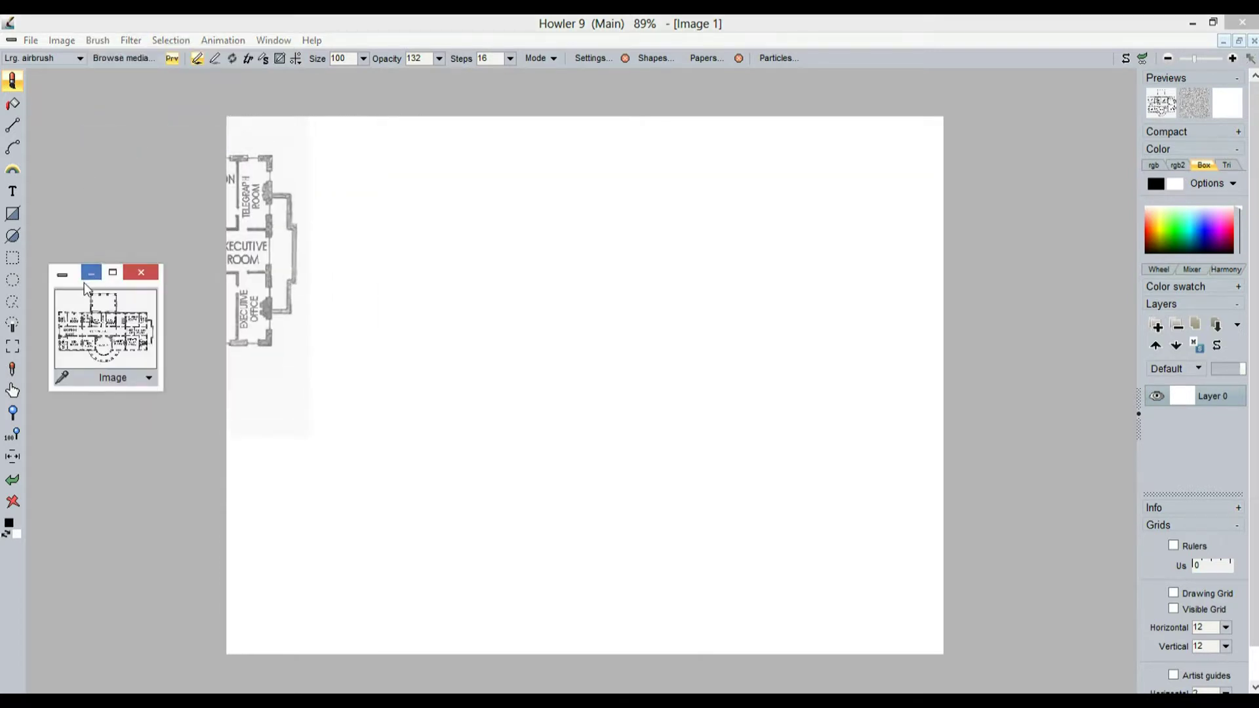
click(435, 310)
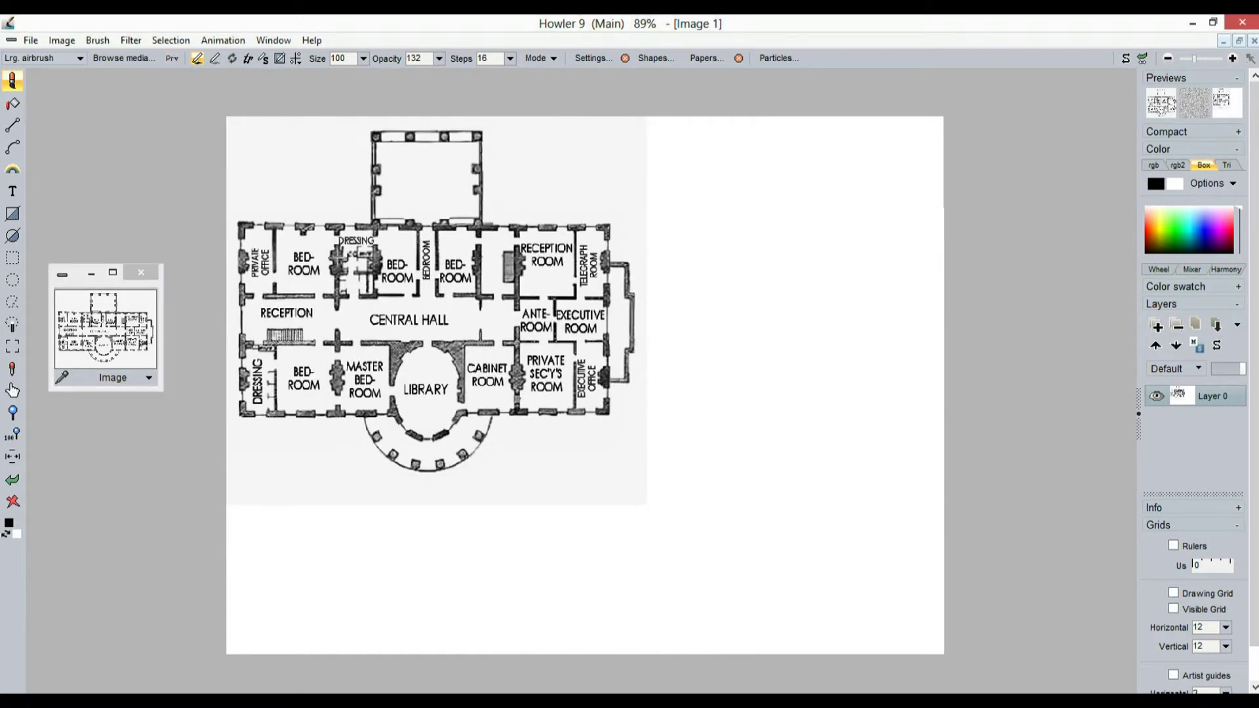
- Capture a small blank patch of the plan's light background above the private office as the brush
scroll(858, 391, up, 5)
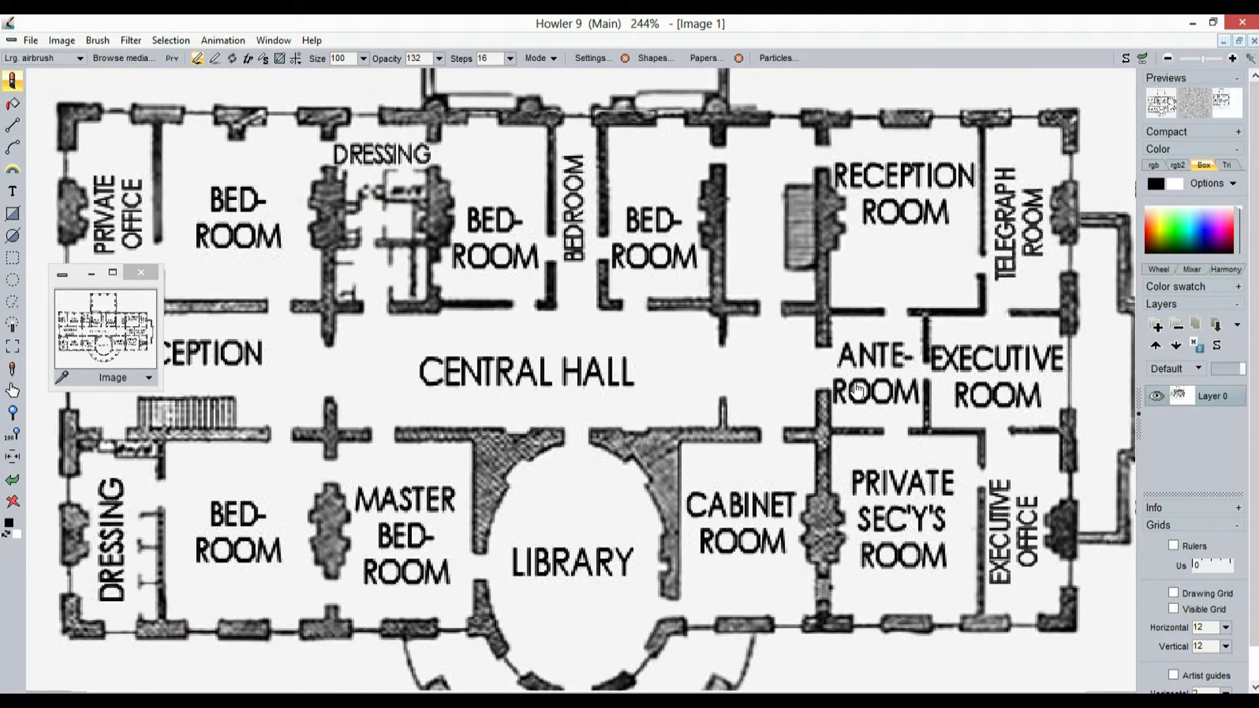
scroll(858, 391, down, 3)
scroll(826, 374, up, 2)
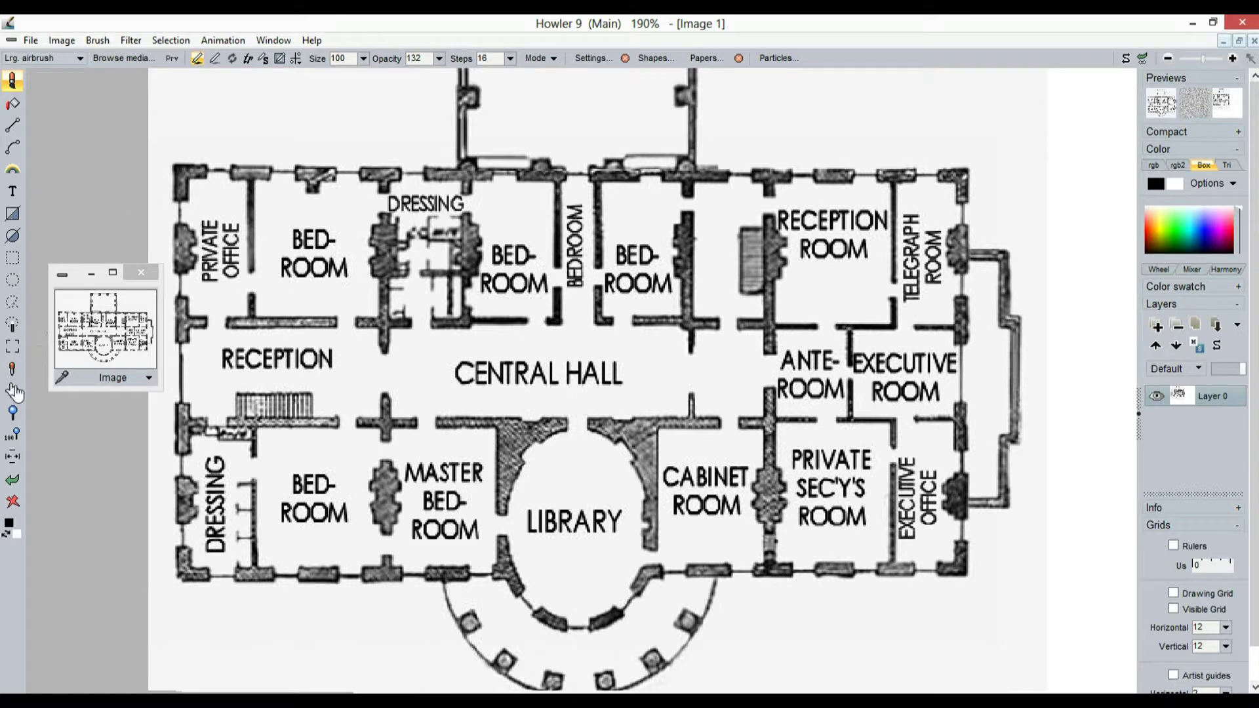
click(12, 347)
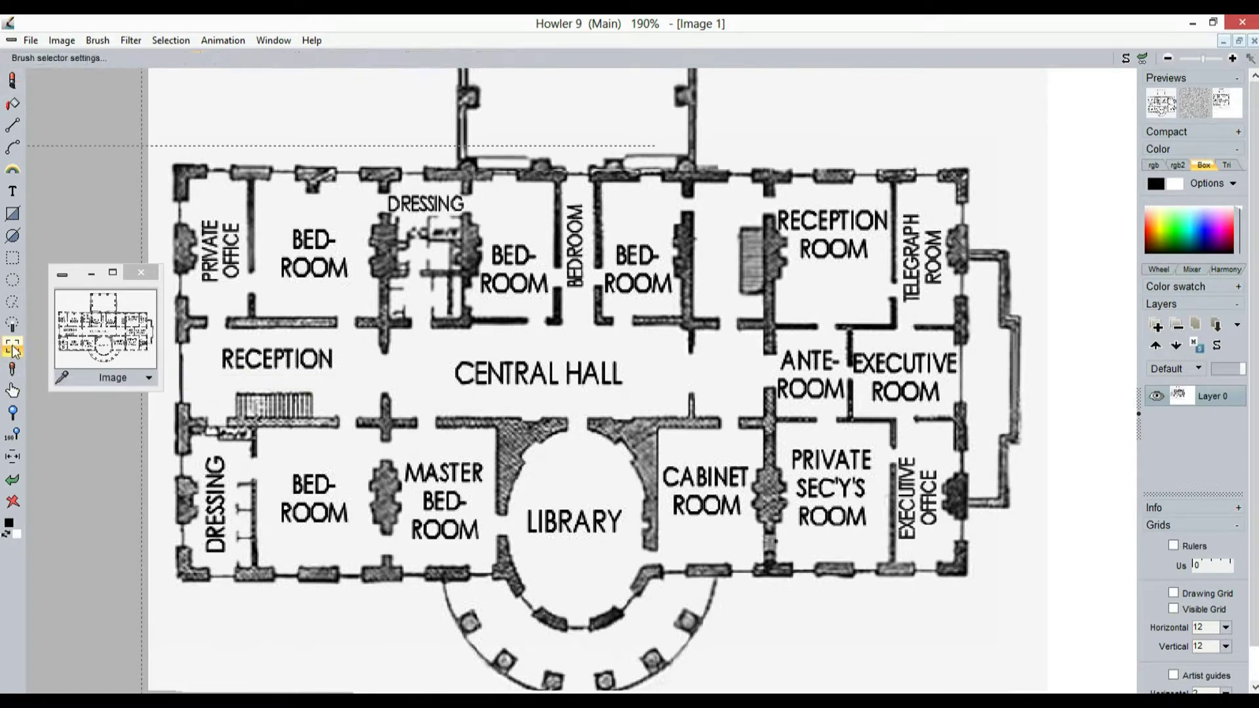
drag(205, 94, 245, 129)
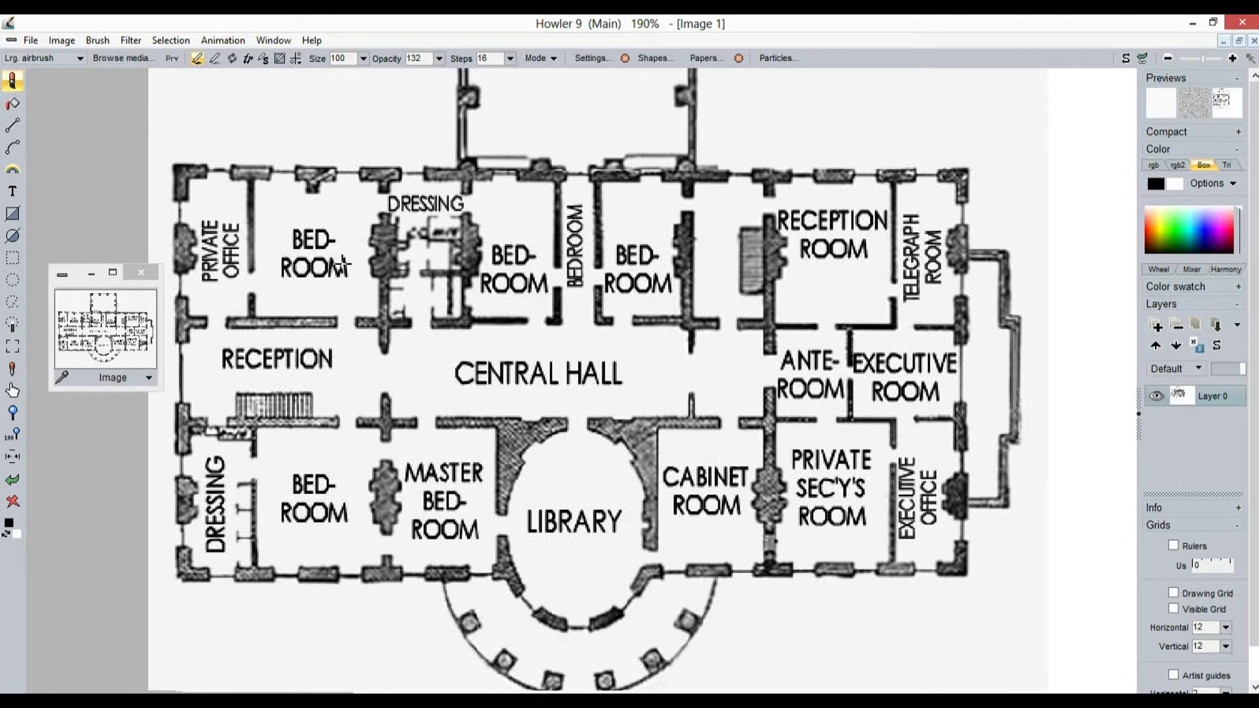
- Paint over the BED-ROOM labels in the three upper bedrooms with the background patch
mouse_move(322, 244)
mouse_down()
mouse_move(305, 259)
mouse_move(328, 263)
mouse_move(309, 266)
mouse_up()
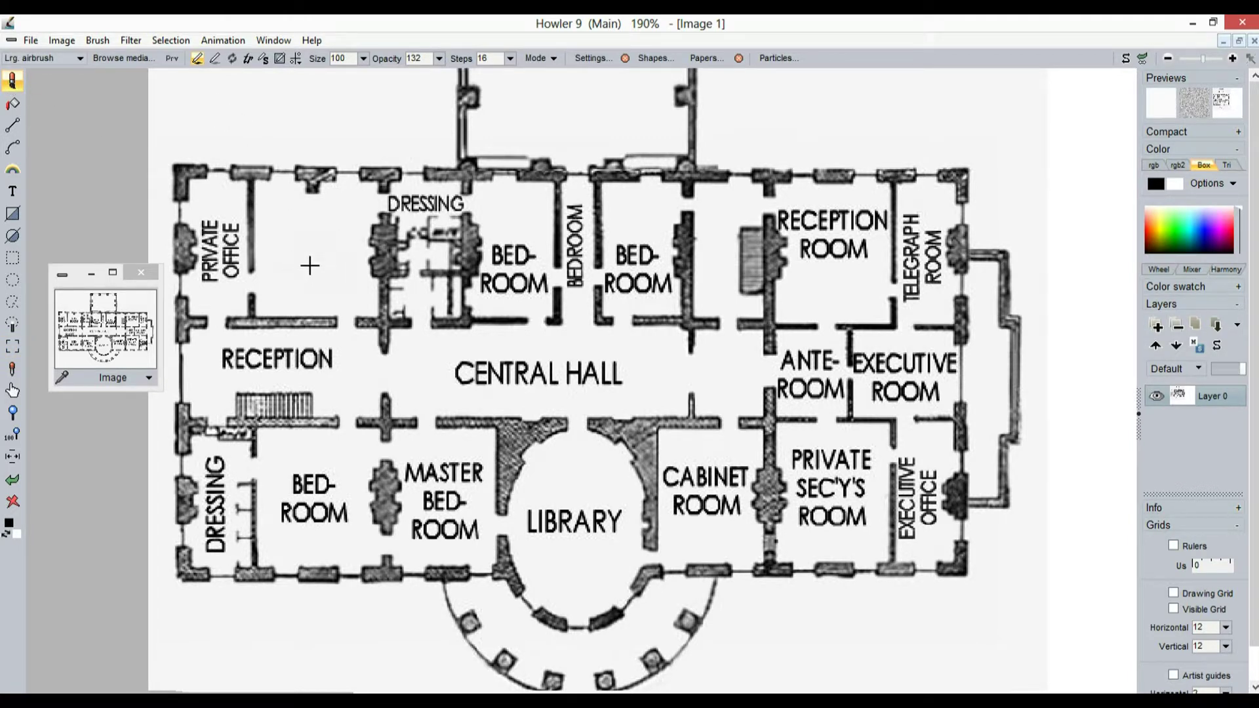
mouse_move(514, 239)
mouse_down()
mouse_move(514, 272)
mouse_move(486, 281)
mouse_move(534, 274)
mouse_up()
mouse_move(639, 255)
mouse_down()
mouse_move(624, 273)
mouse_move(650, 282)
mouse_up()
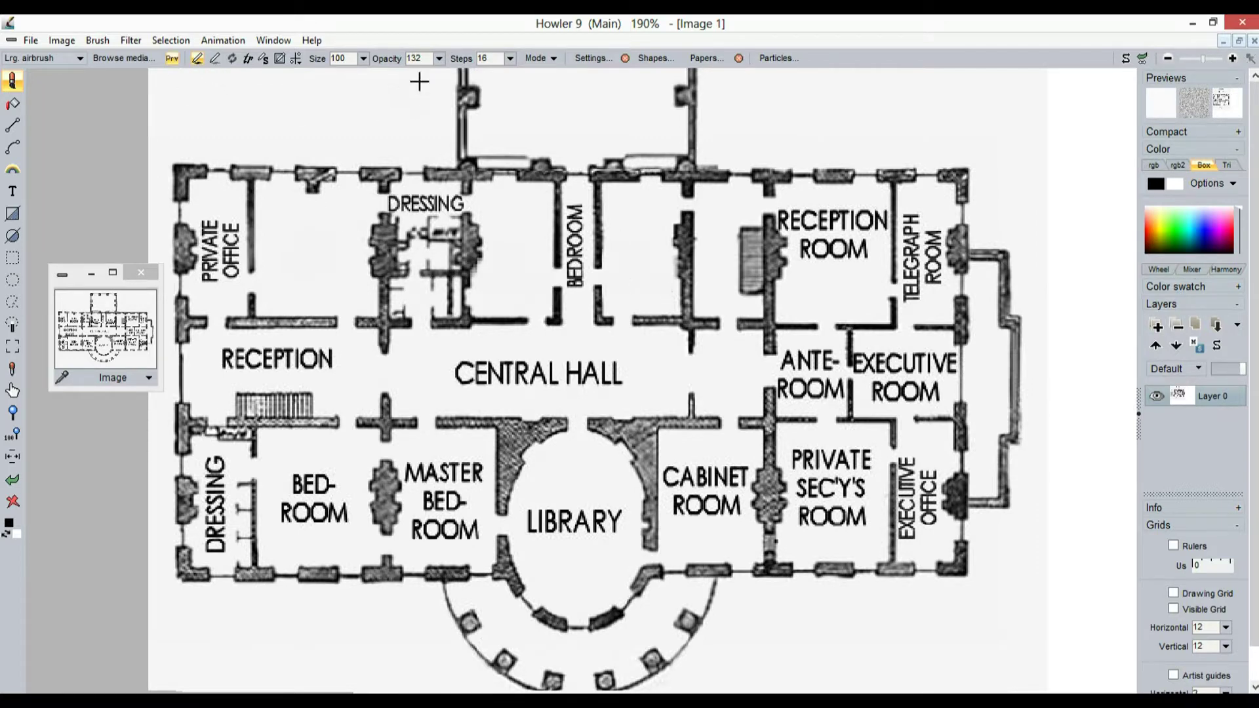
- Set the brush opacity to 255 and paint over the remaining labels in the upper rooms, middle row, cabinet room, secretary's room and executive office
click(439, 58)
drag(392, 84, 478, 92)
mouse_move(391, 205)
mouse_down()
mouse_move(449, 211)
mouse_move(413, 272)
mouse_move(246, 262)
mouse_move(225, 247)
mouse_move(213, 360)
mouse_move(546, 386)
mouse_move(587, 371)
mouse_up()
mouse_move(764, 372)
mouse_down()
mouse_move(812, 368)
mouse_move(824, 391)
mouse_move(837, 374)
mouse_move(942, 367)
mouse_move(900, 385)
mouse_up()
mouse_move(847, 269)
mouse_down()
mouse_move(808, 244)
mouse_move(815, 216)
mouse_move(907, 251)
mouse_move(907, 208)
mouse_move(923, 284)
mouse_up()
mouse_move(564, 197)
mouse_down()
mouse_move(577, 203)
mouse_move(581, 293)
mouse_up()
mouse_move(665, 482)
mouse_down()
mouse_move(682, 466)
mouse_move(696, 506)
mouse_up()
mouse_move(797, 492)
mouse_down()
mouse_move(852, 459)
mouse_move(840, 509)
mouse_move(938, 498)
mouse_move(914, 469)
mouse_move(928, 499)
mouse_move(913, 525)
mouse_up()
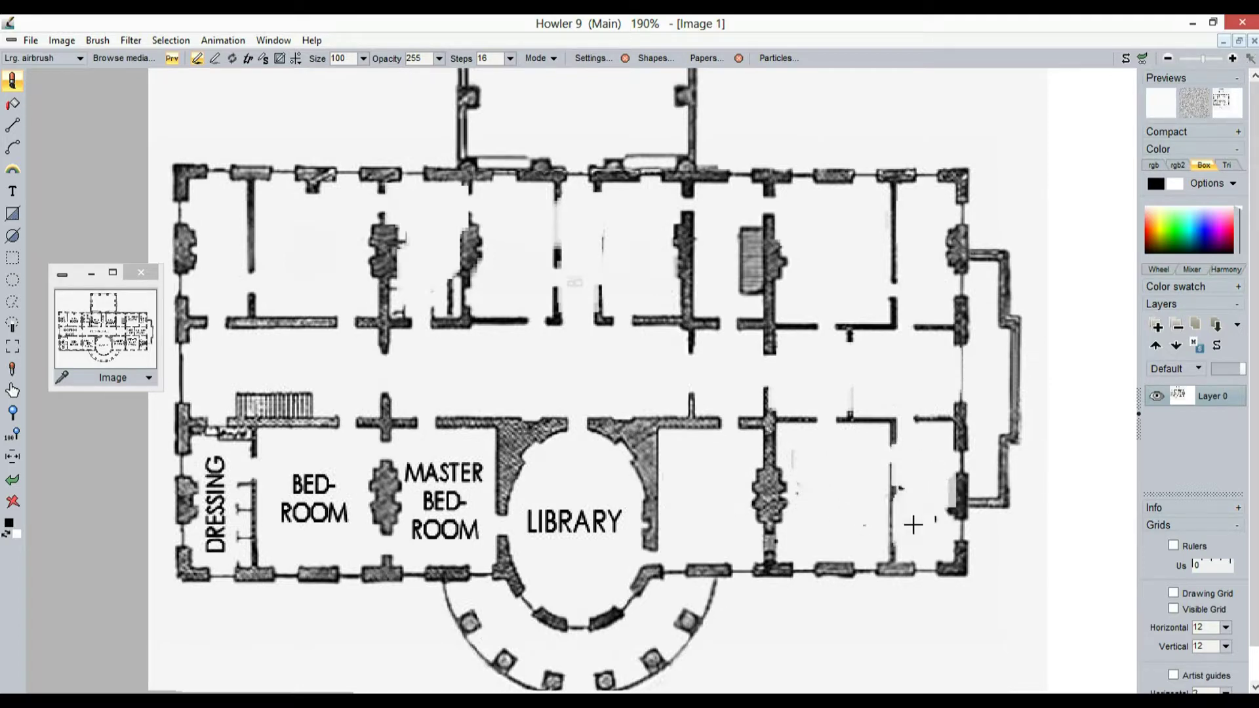
- Paint over the LIBRARY, MASTER BED-ROOM, BED-ROOM and DRESSING labels in the lower part of the plan
drag(646, 522, 545, 526)
mouse_move(468, 502)
mouse_down()
mouse_move(463, 472)
mouse_move(417, 529)
mouse_up()
mouse_move(308, 518)
mouse_down()
mouse_move(325, 498)
mouse_move(200, 495)
mouse_move(216, 481)
mouse_move(214, 529)
mouse_up()
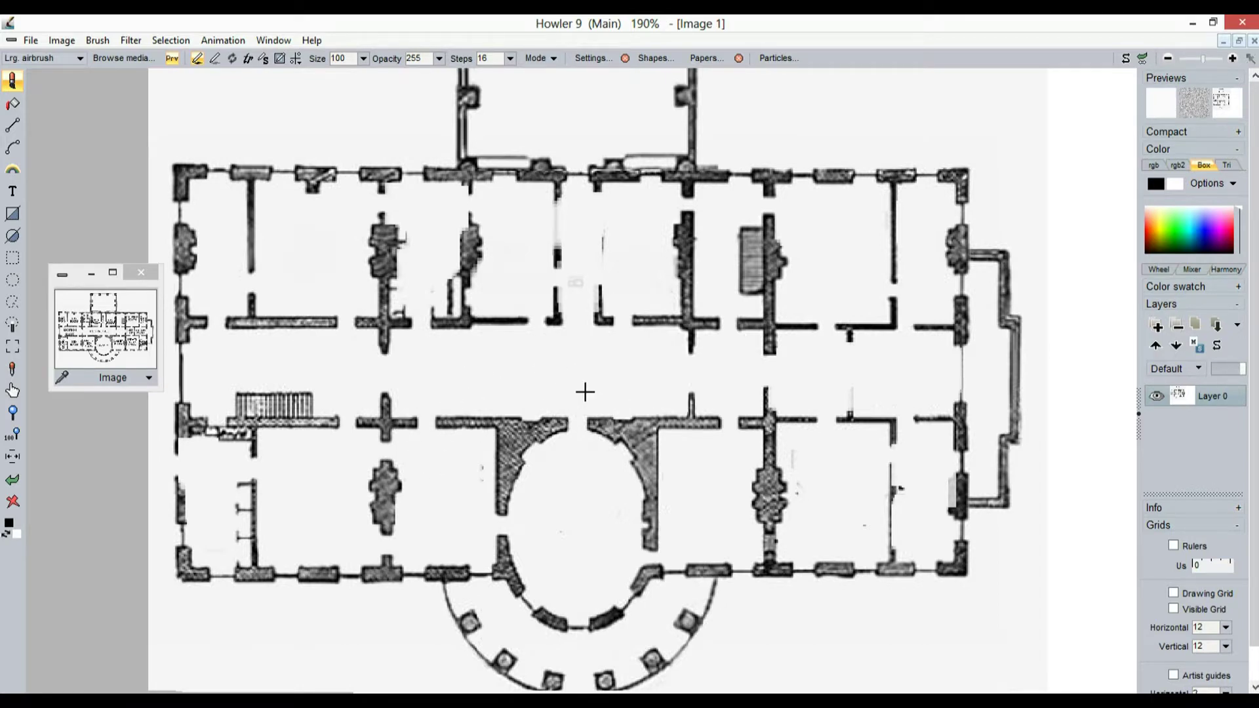
- Inspect the cleaned floor plan as a whole and up close for leftover label marks
scroll(585, 392, down, 3)
scroll(584, 392, up, 1)
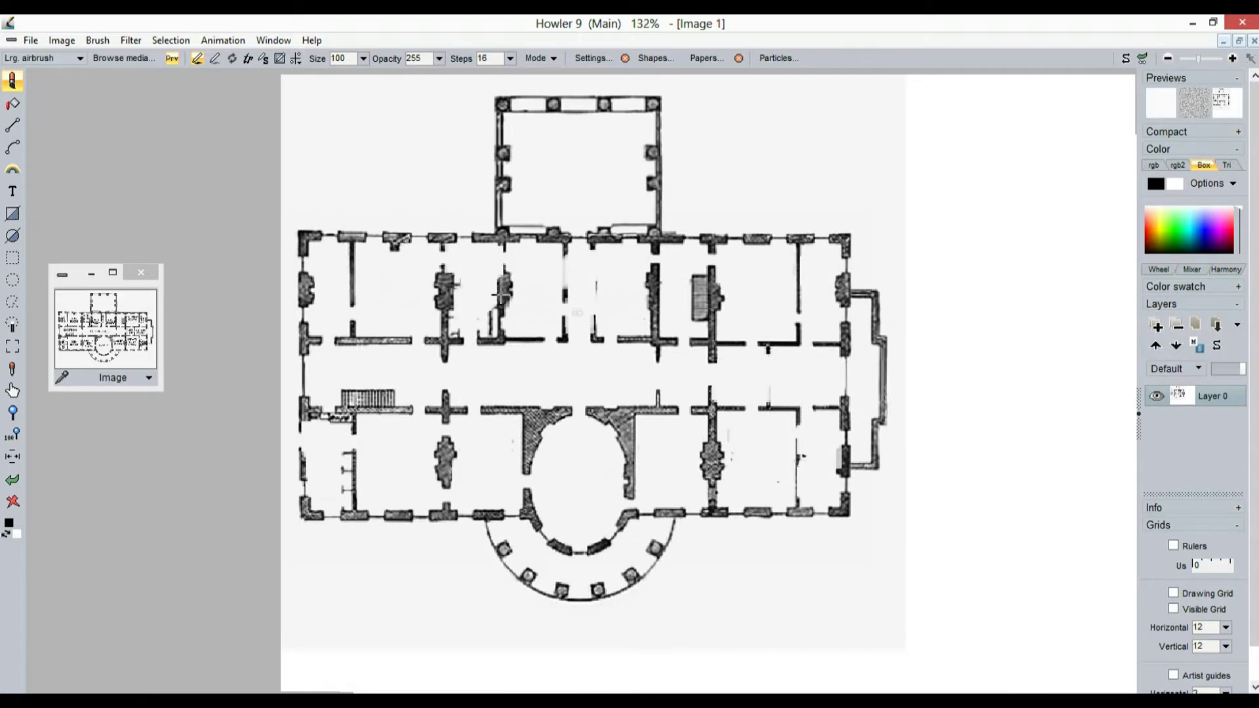
scroll(446, 270, up, 1)
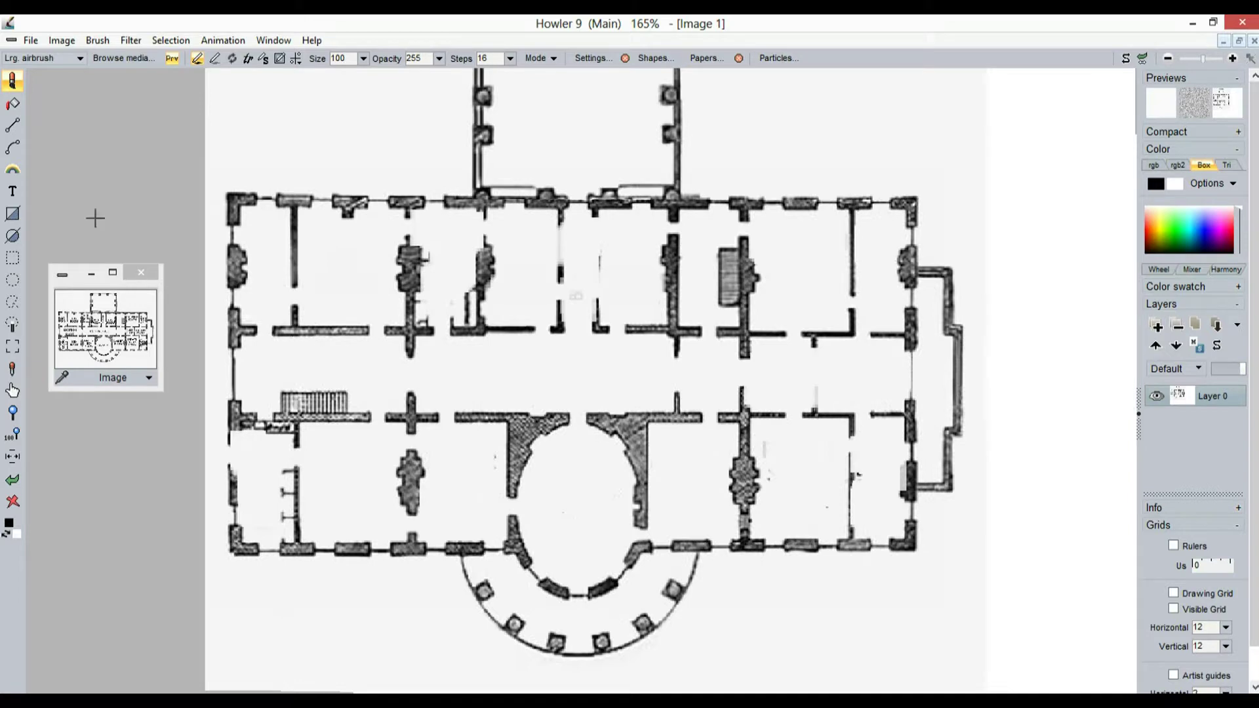
scroll(540, 441, up, 3)
drag(533, 441, 754, 551)
scroll(582, 357, down, 3)
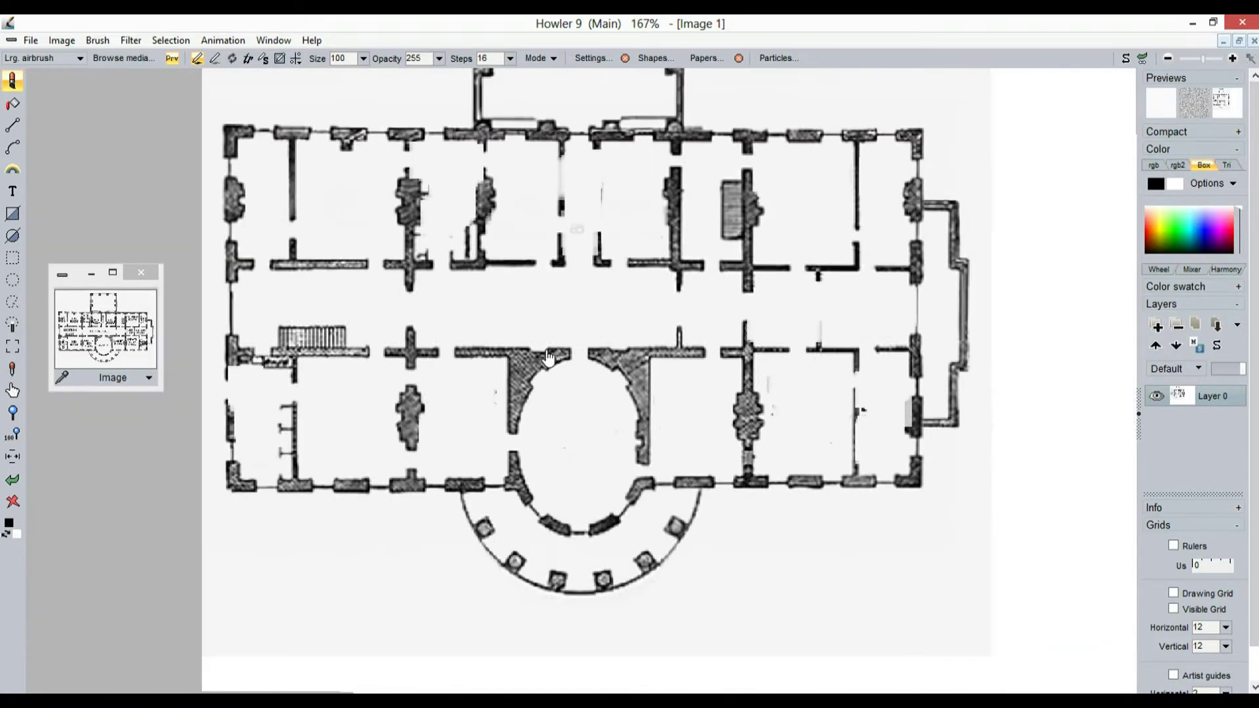
drag(308, 129, 273, 120)
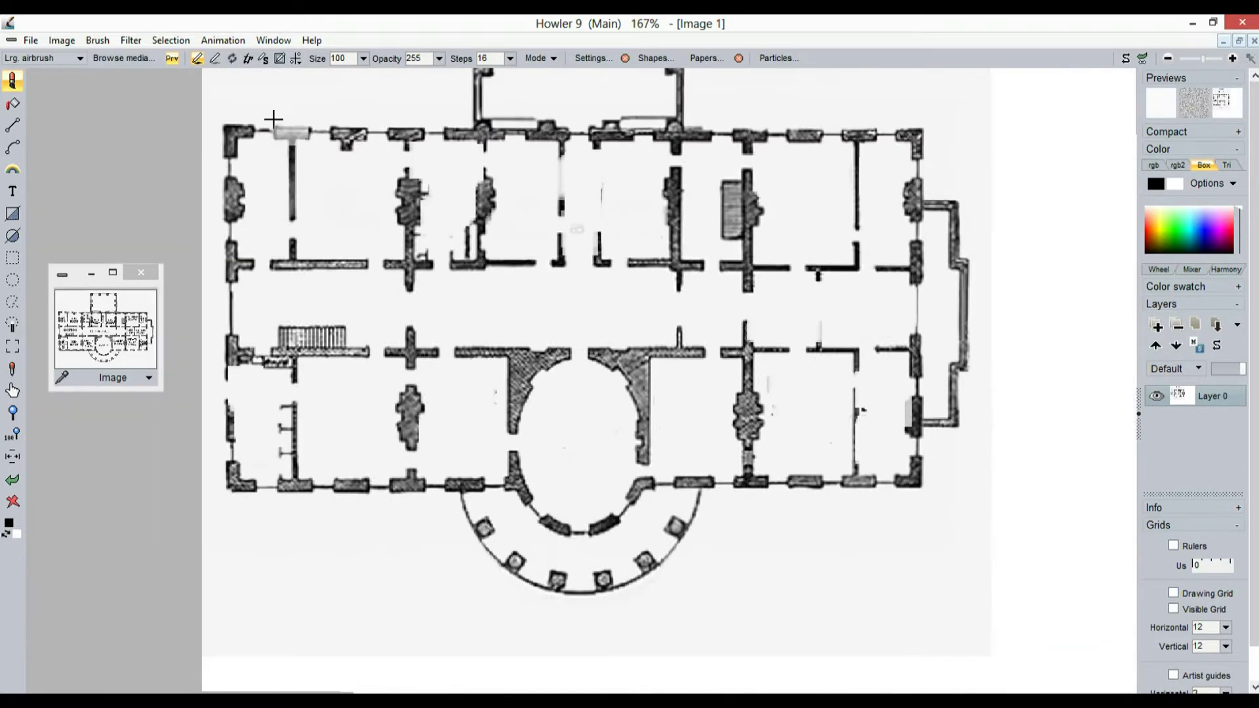
- Apply a Threshold adjustment of 210 to turn the floor plan into pure black and white
click(131, 40)
mouse_move(178, 80)
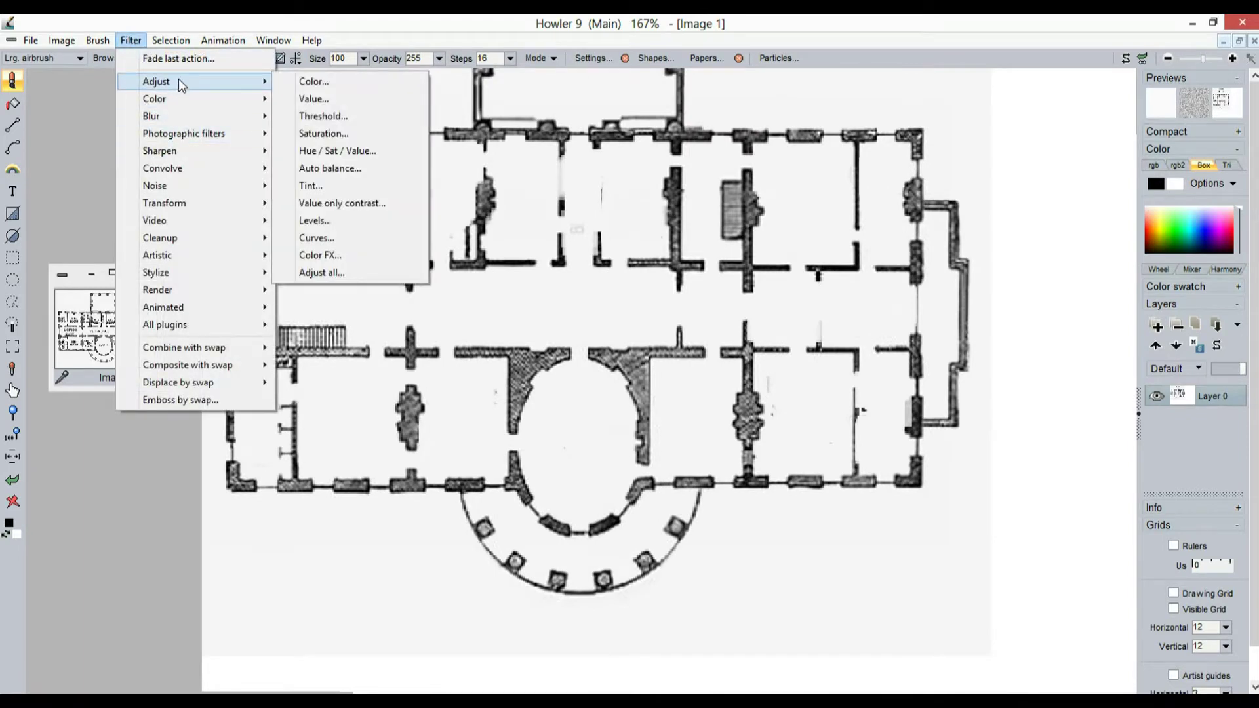
click(321, 117)
drag(626, 347, 660, 361)
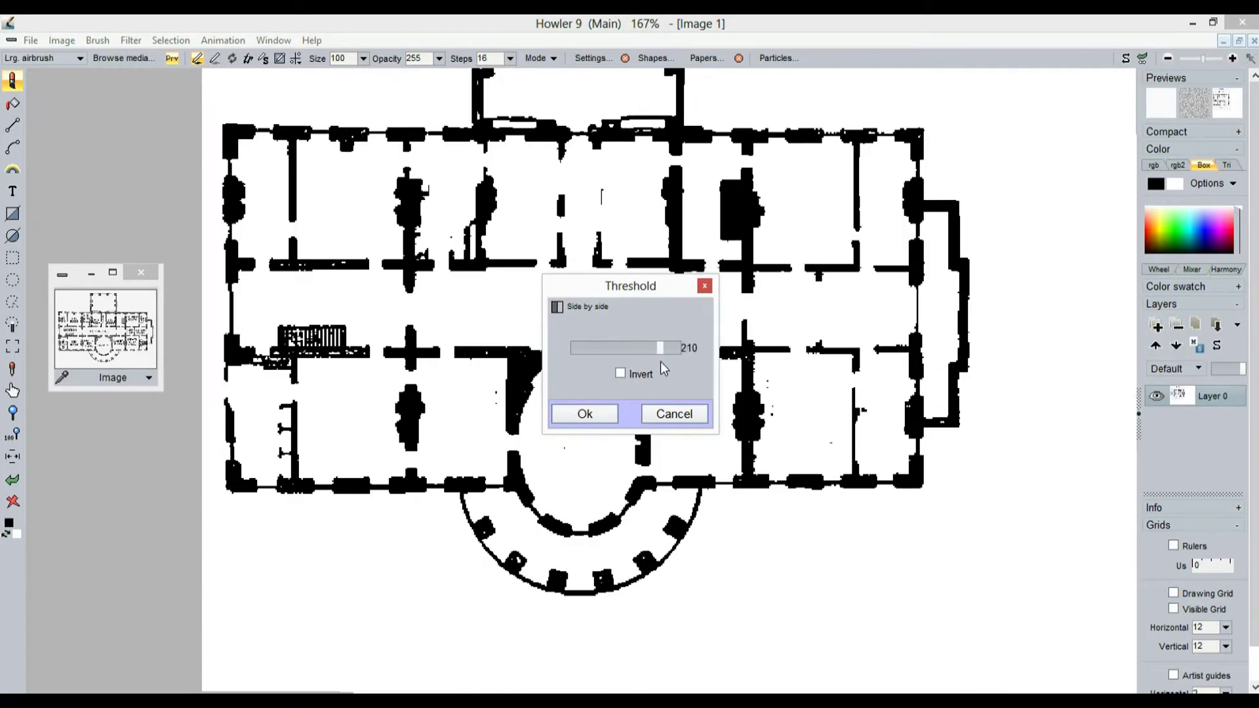
click(578, 414)
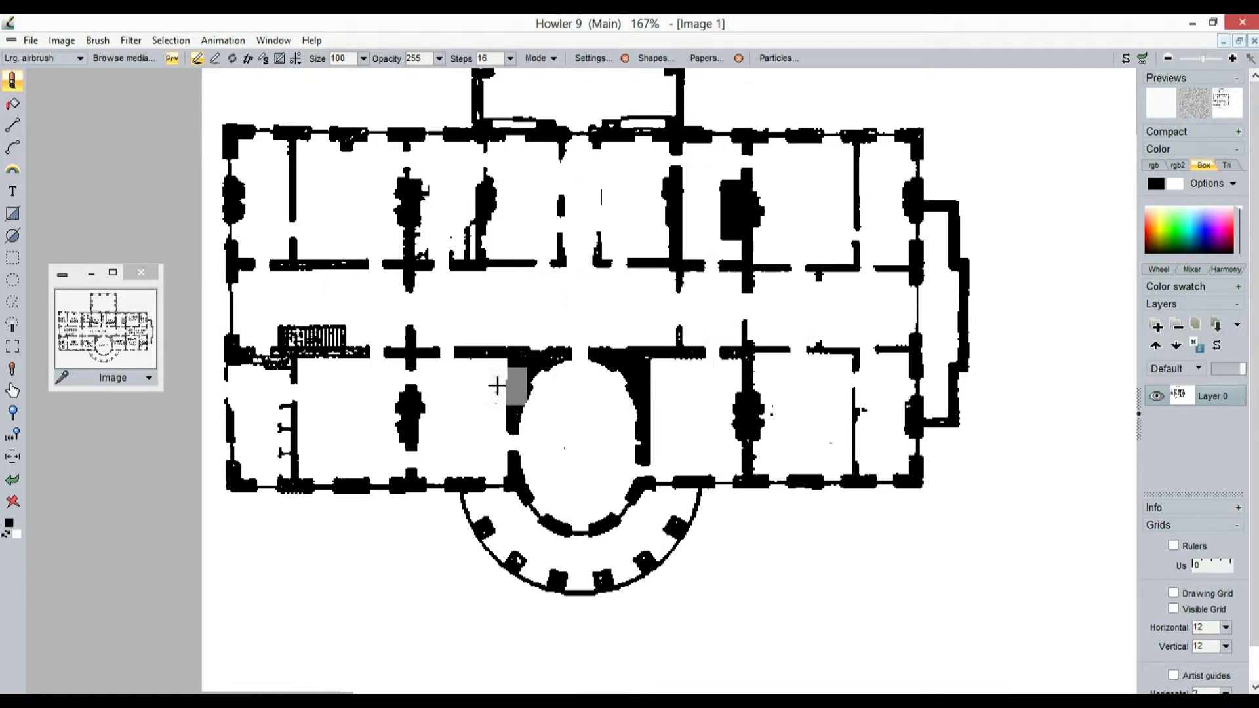
scroll(618, 342, up, 4)
scroll(445, 360, down, 5)
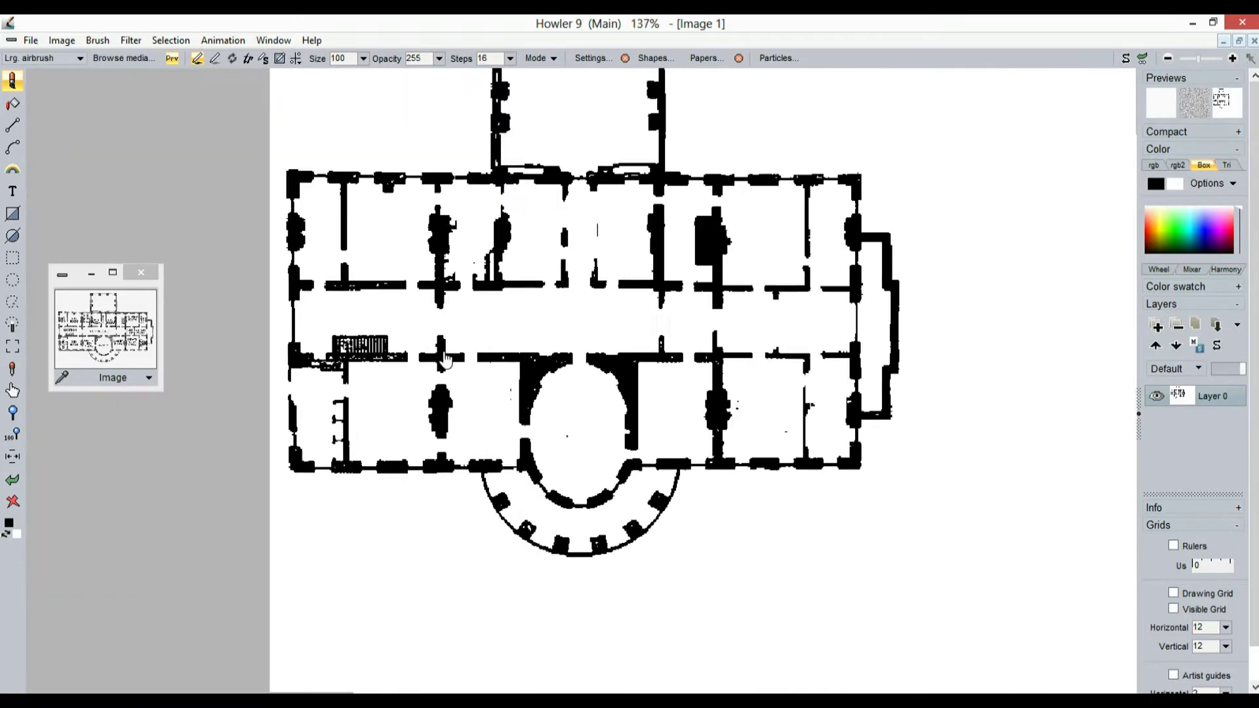
- Select the black walls of the floor plan by Shadows
scroll(445, 360, up, 2)
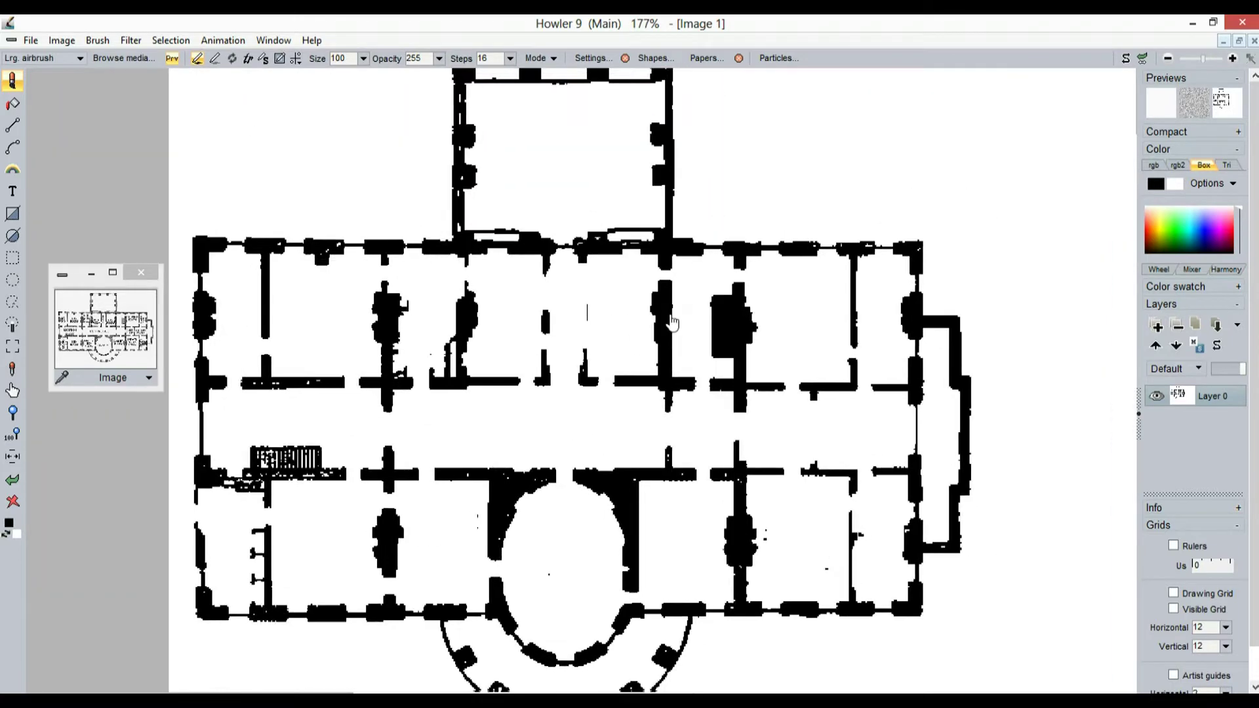
scroll(672, 323, down, 2)
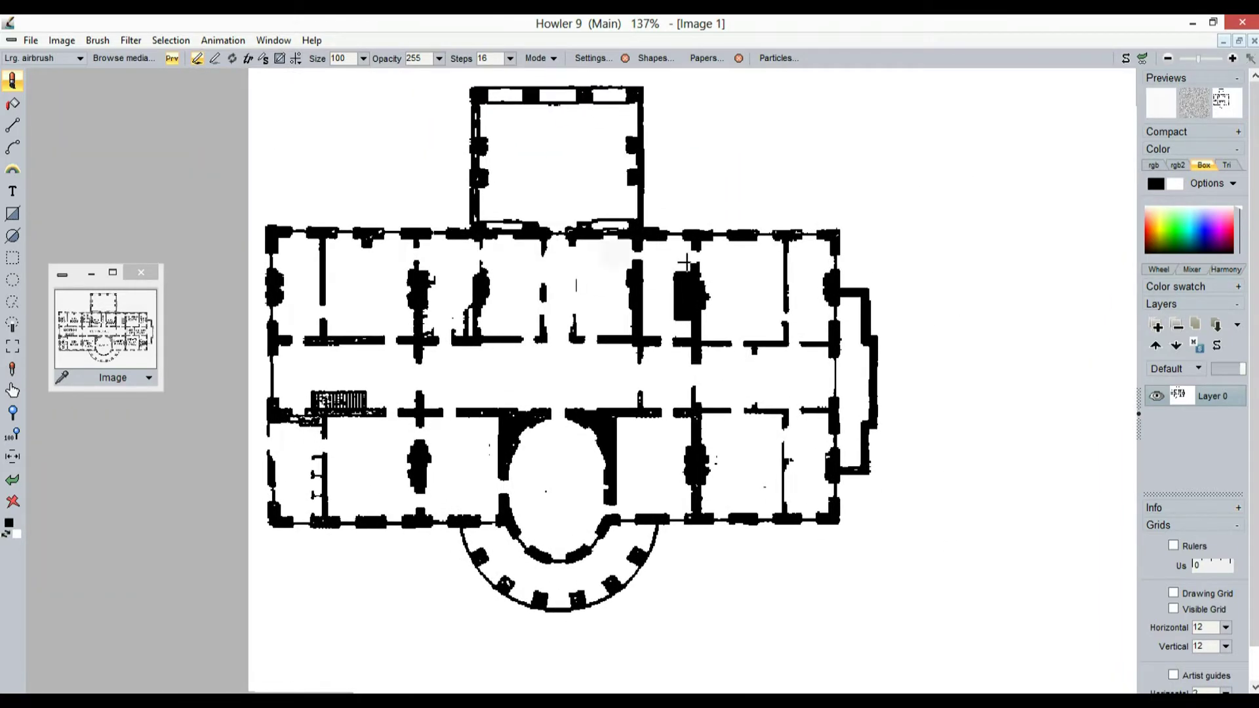
drag(463, 336, 509, 362)
click(169, 40)
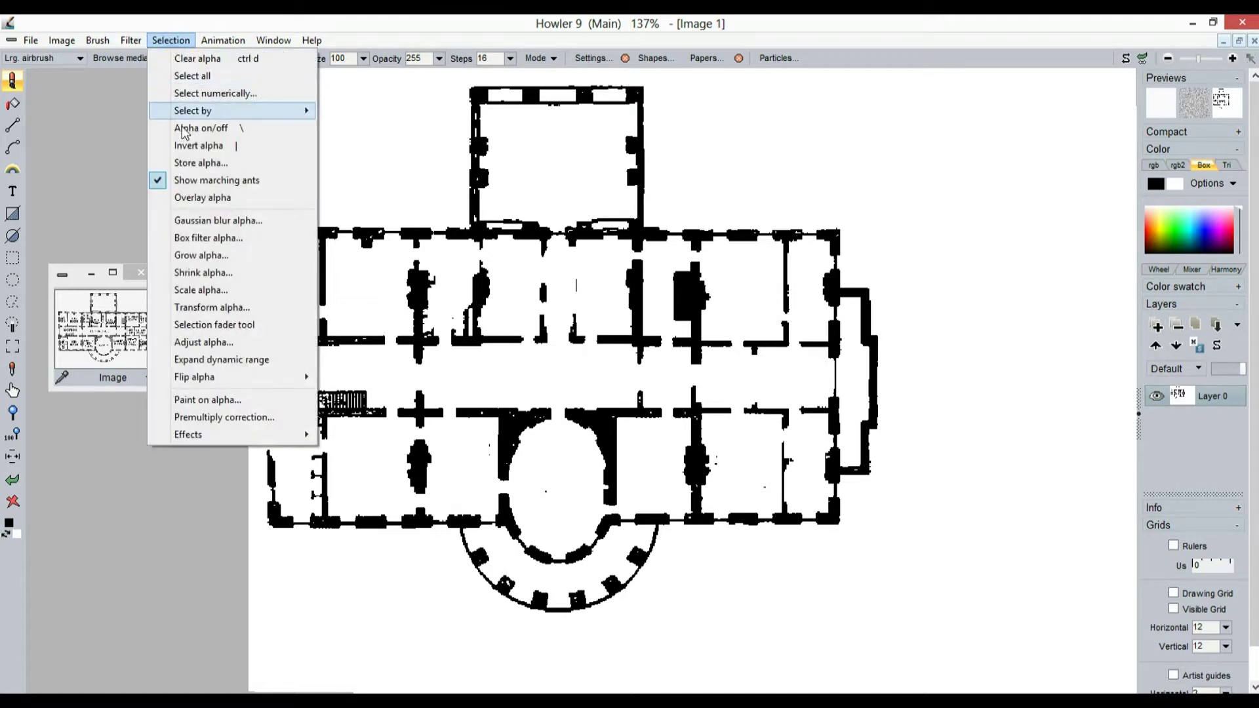
mouse_move(211, 118)
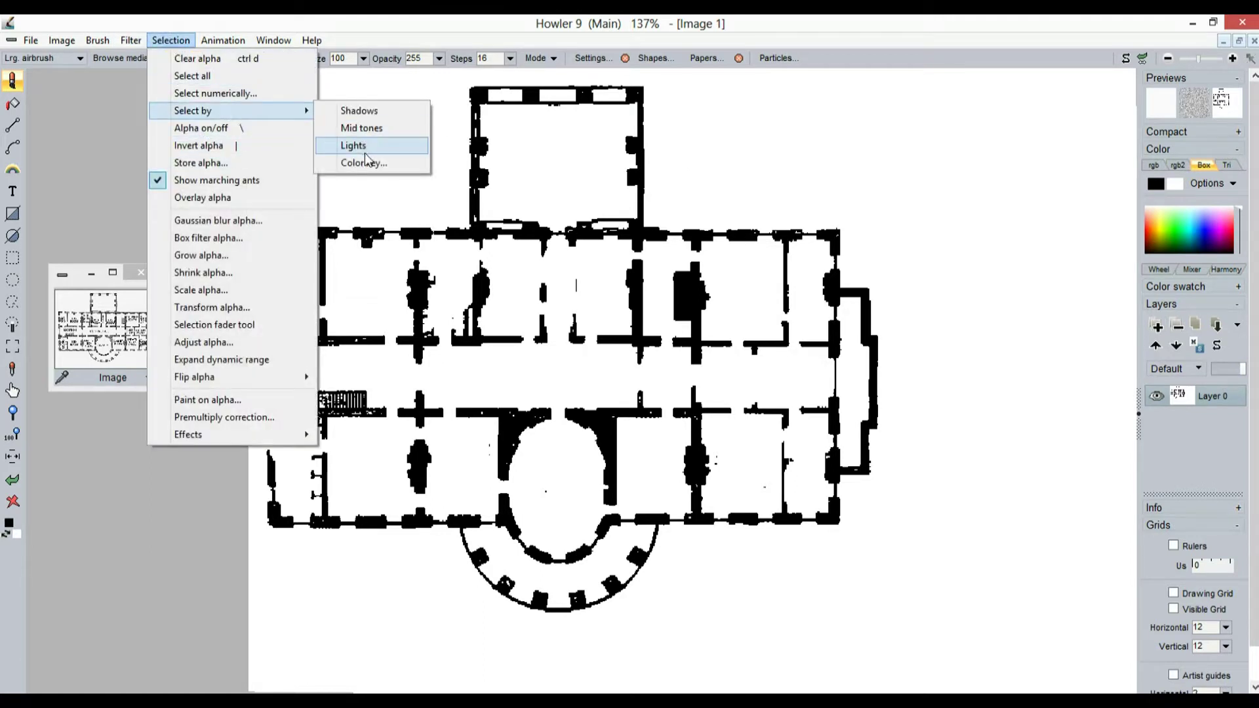
click(378, 110)
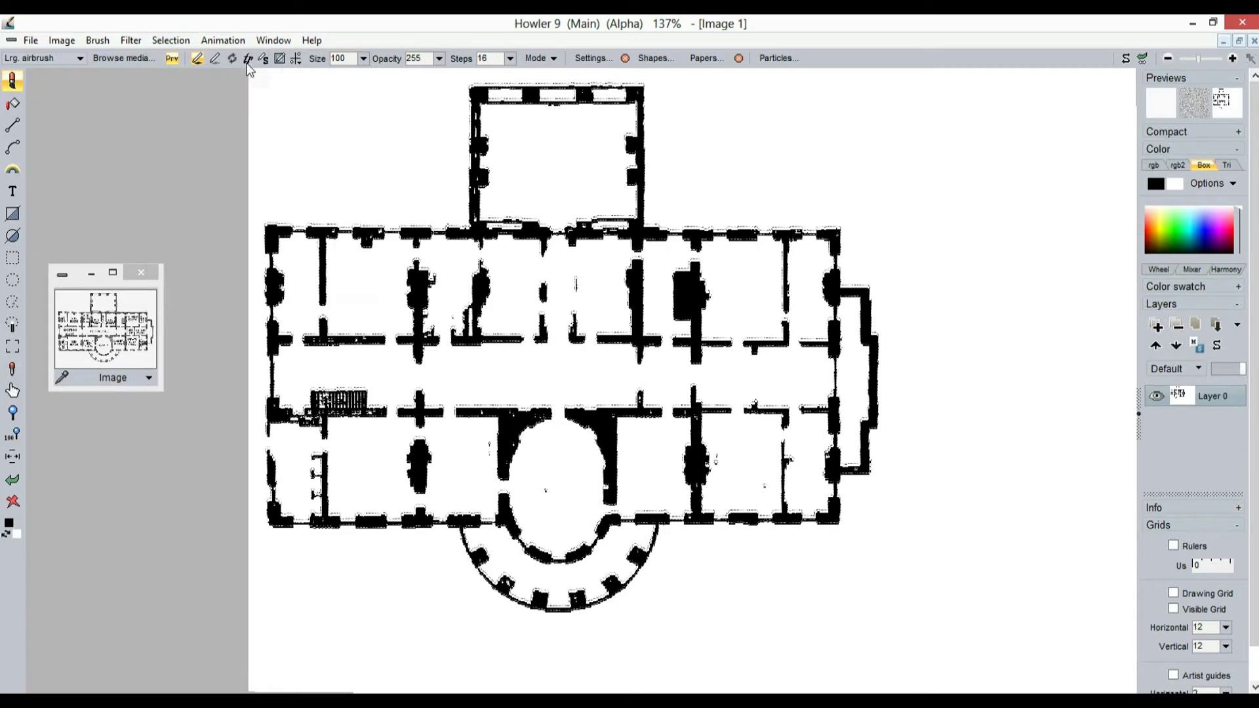
- Check the selected areas with the alpha overlay and turn the overlay off again
click(170, 40)
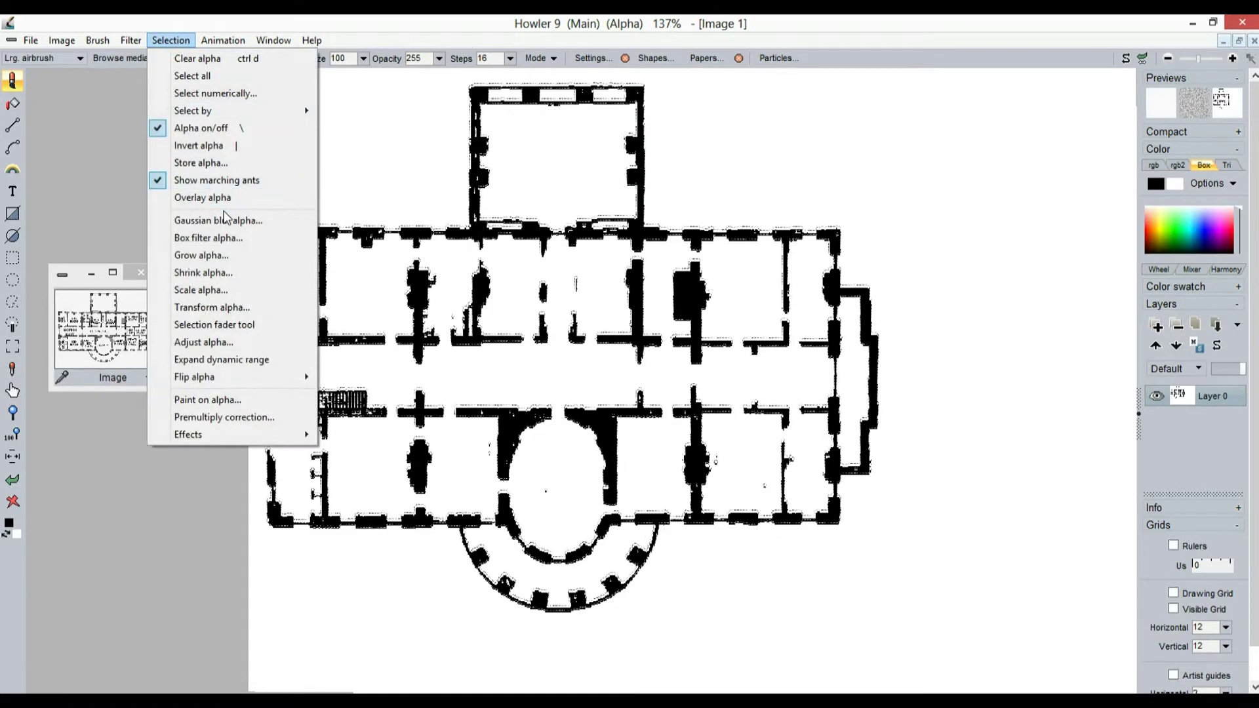
click(204, 197)
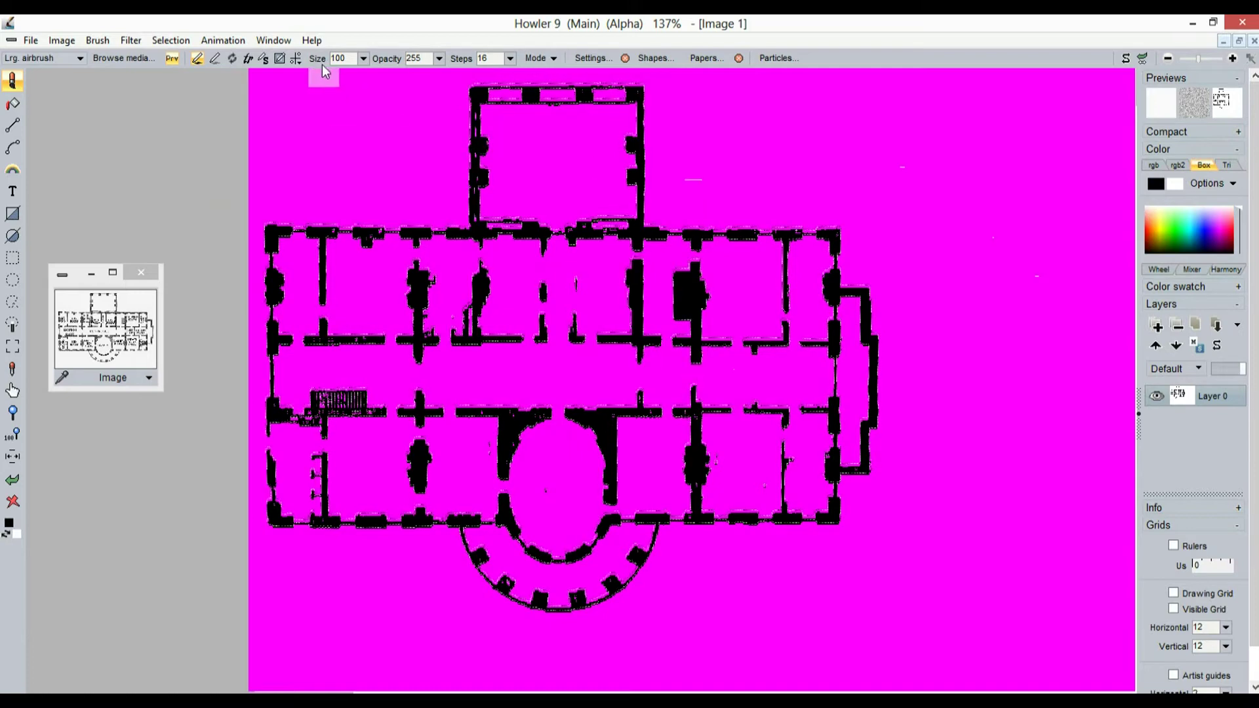
click(165, 43)
click(211, 197)
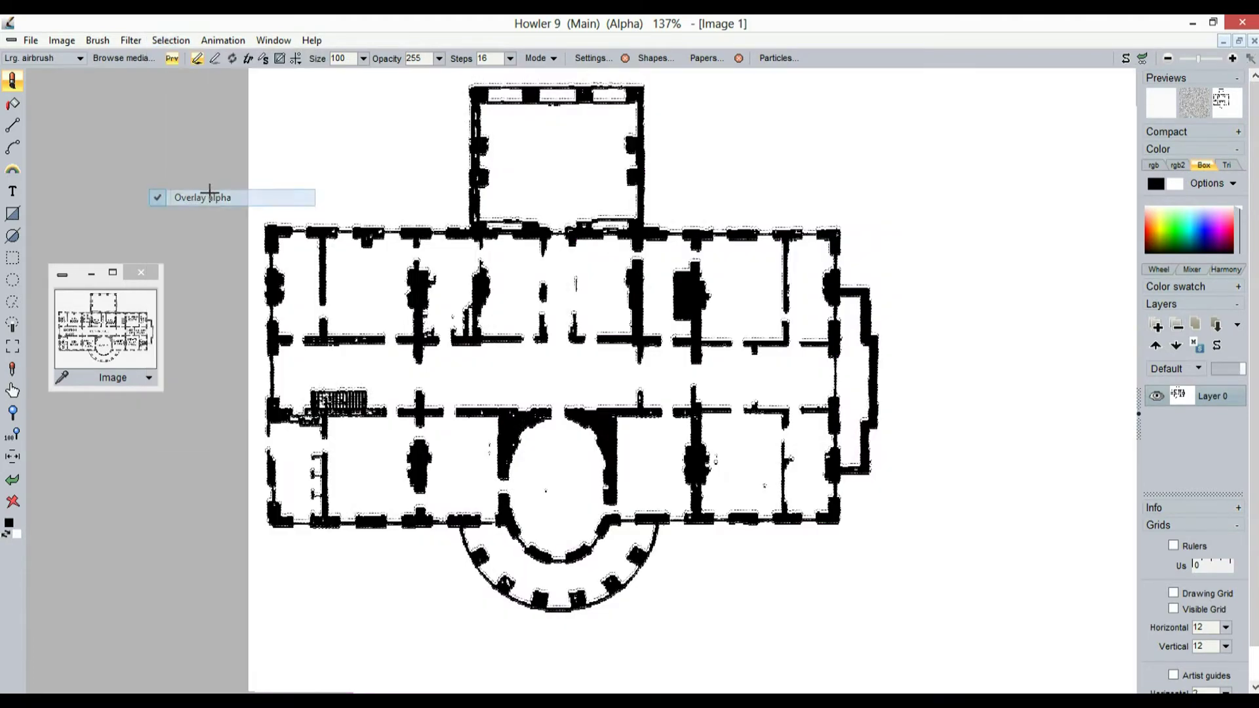
- Open Store alpha for the wall selection, enlarge and set its window aside, and turn off the brush preview
click(171, 42)
click(190, 162)
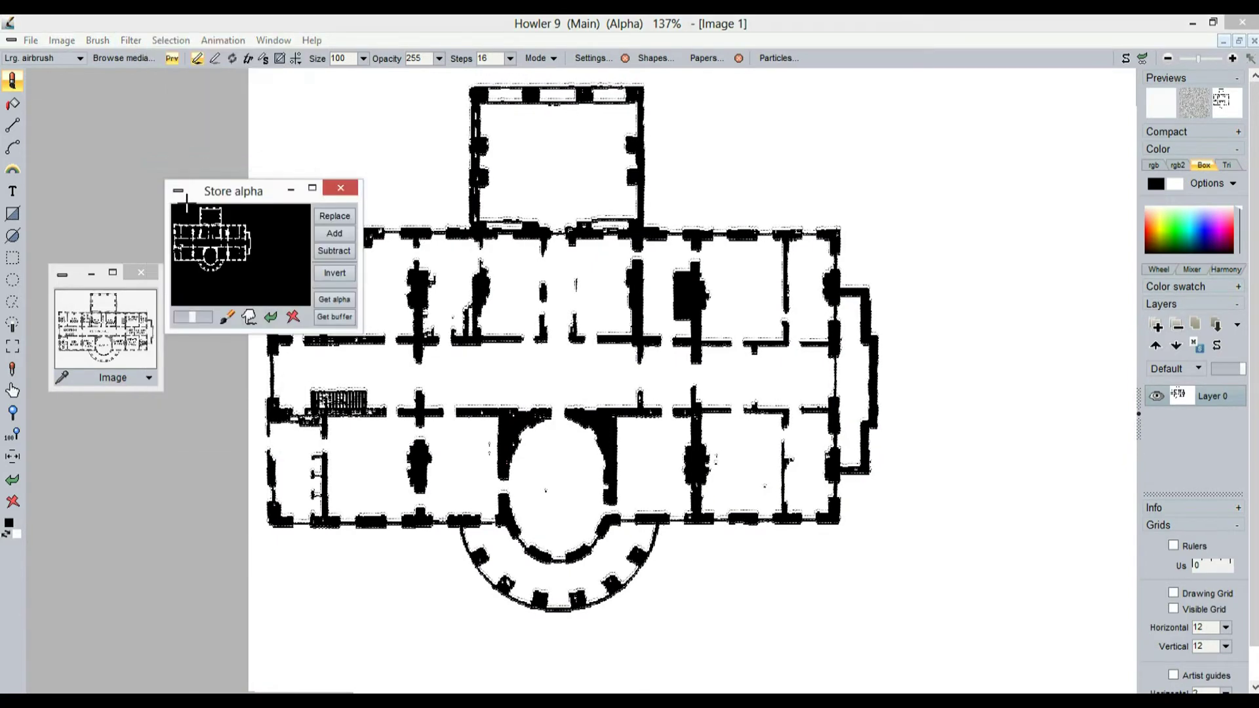
drag(359, 334, 402, 390)
drag(273, 198, 65, 455)
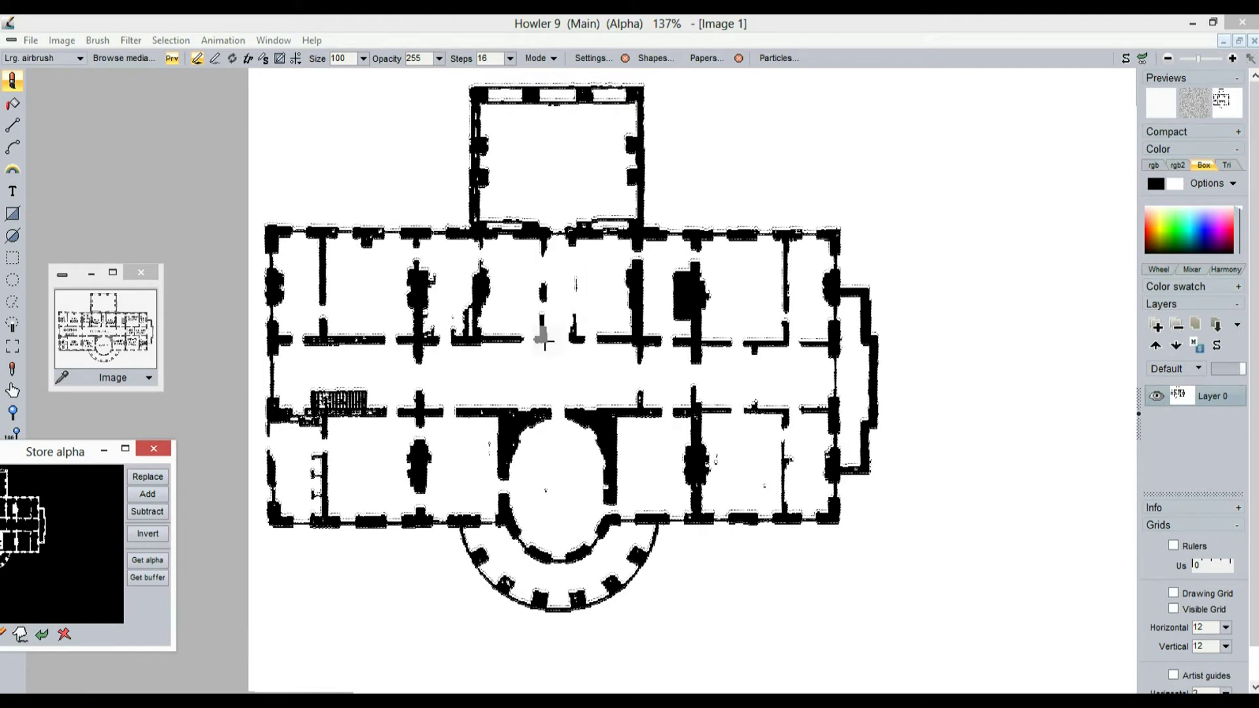
scroll(550, 340, up, 6)
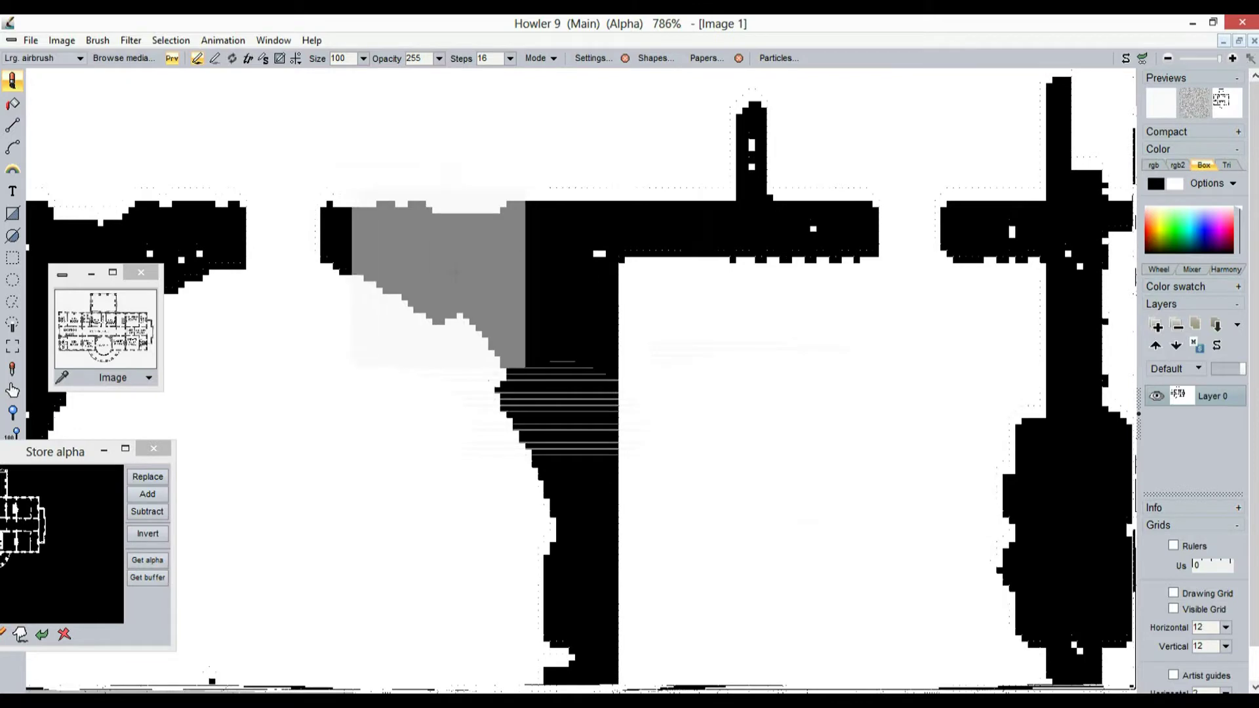
click(170, 59)
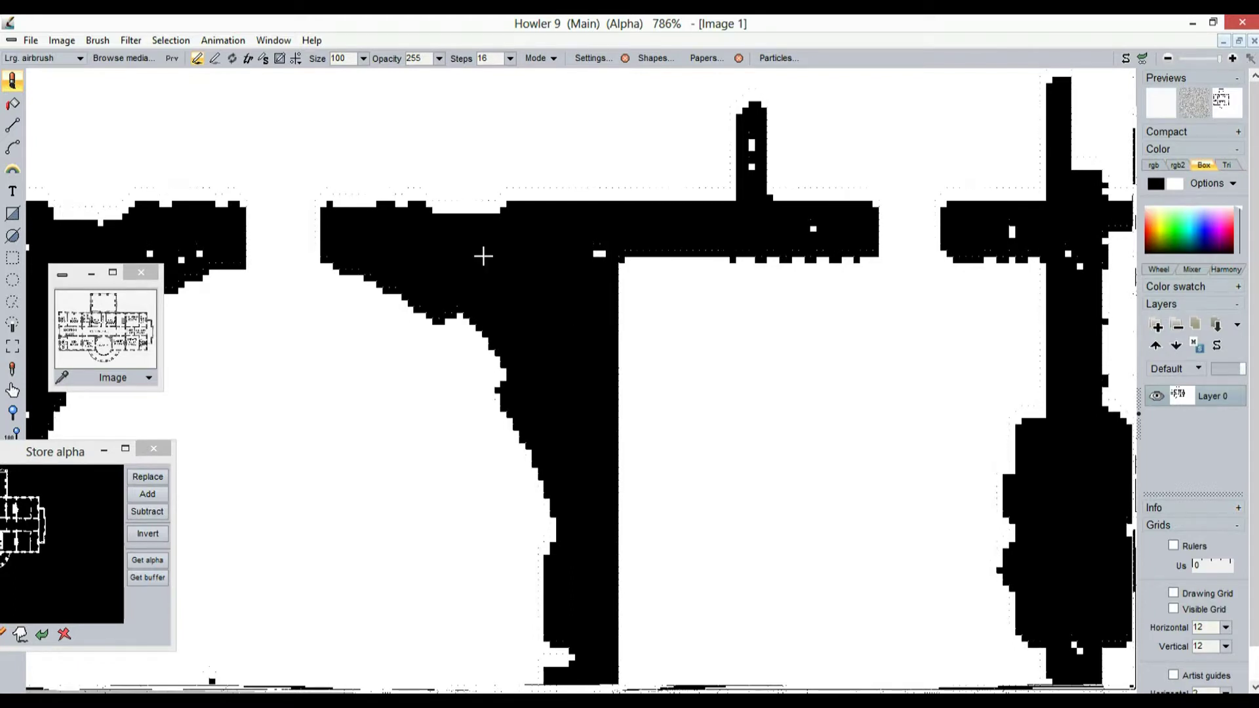
- Render Dread plating inside the selected walls with Scale 7 and Weathering 0
click(133, 41)
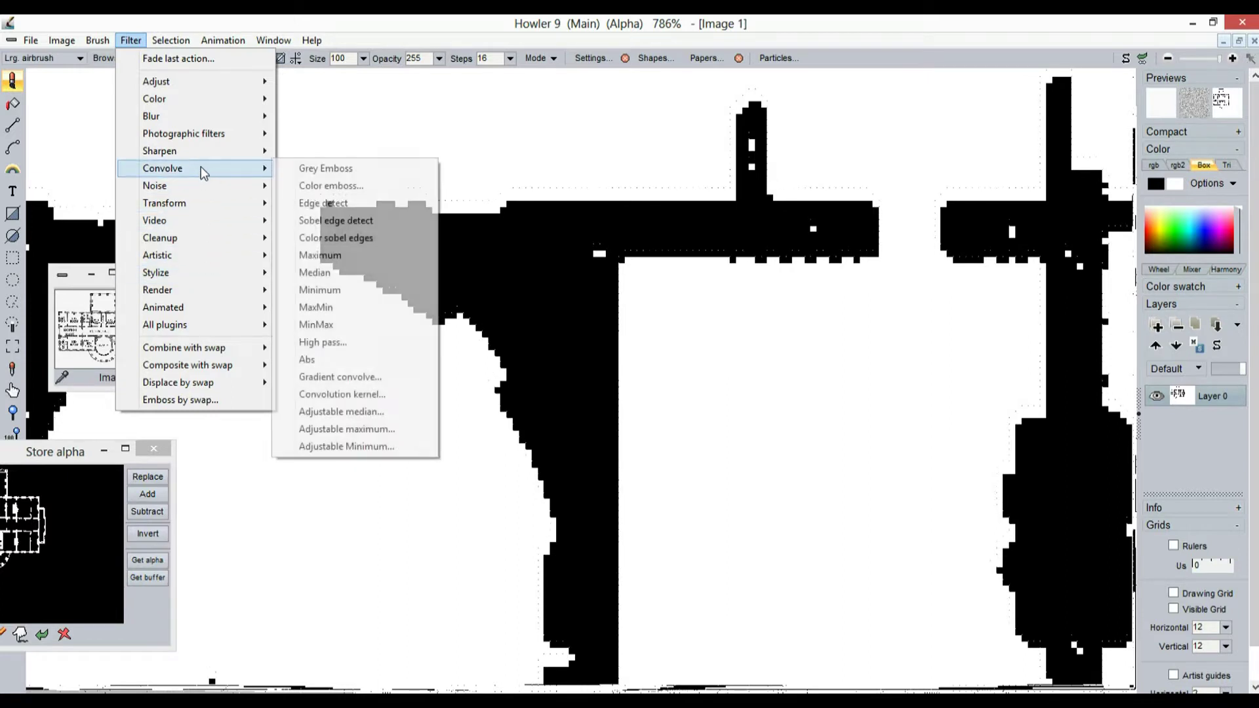
mouse_move(196, 289)
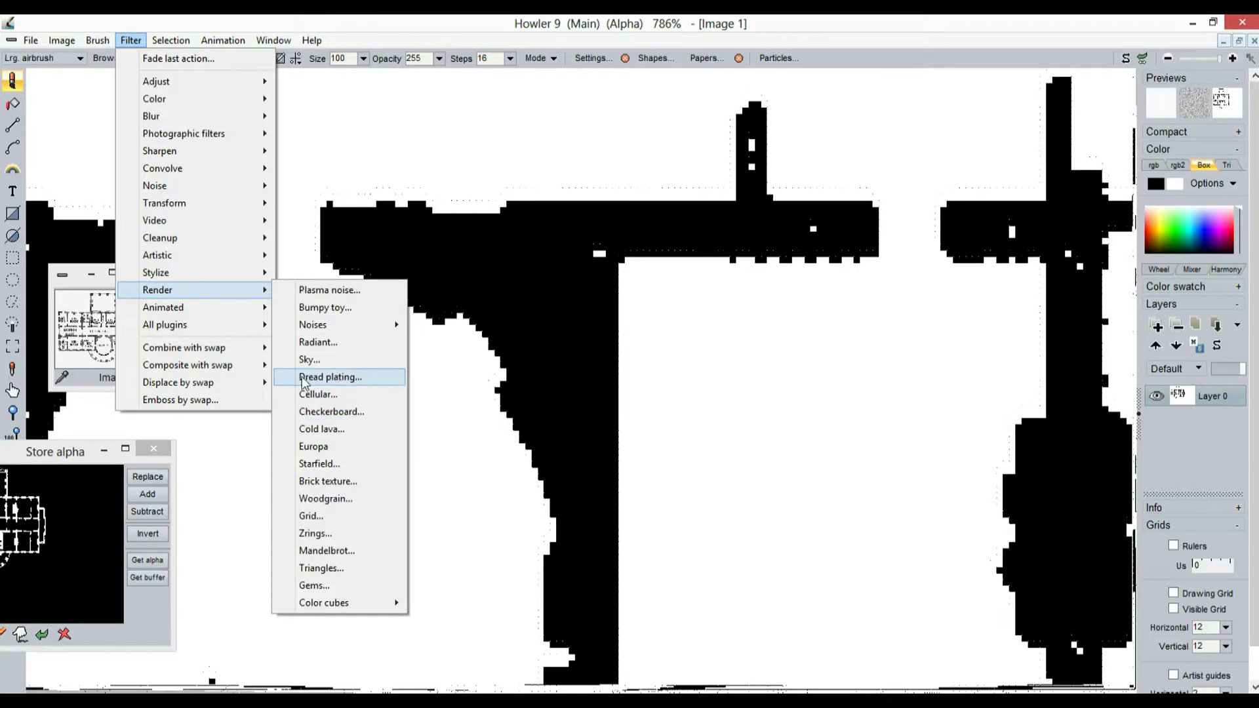
click(335, 378)
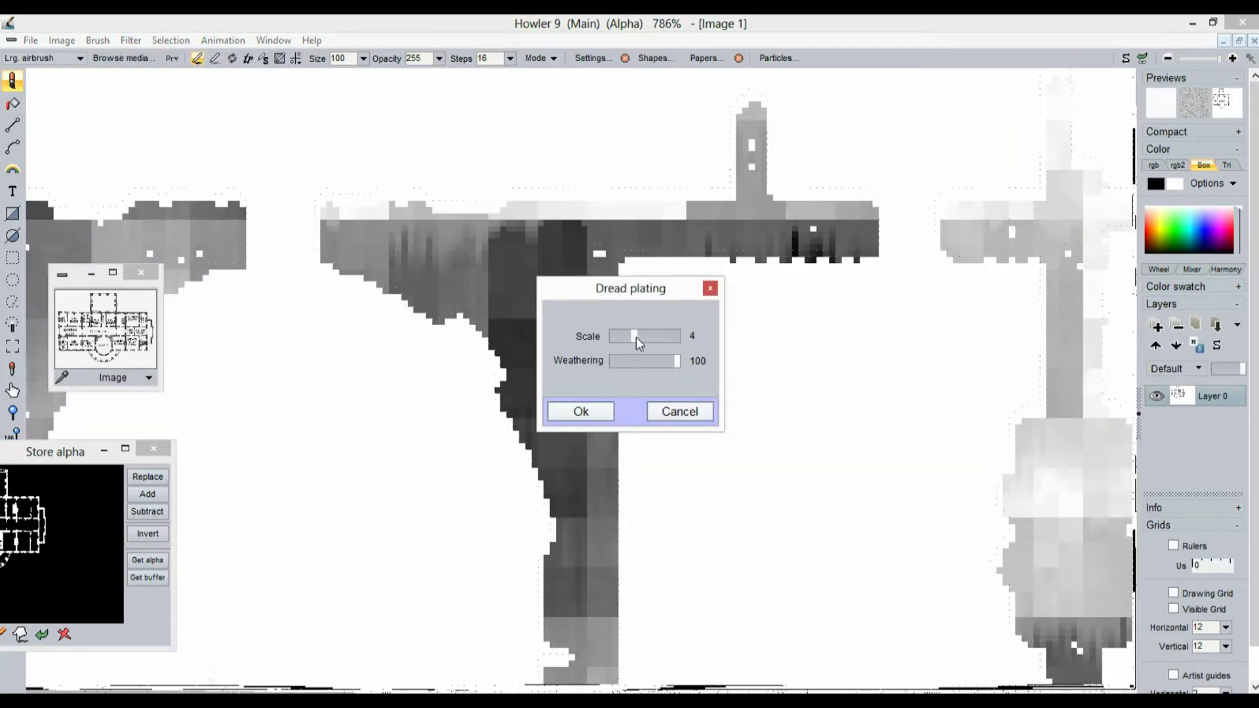
drag(637, 335, 647, 336)
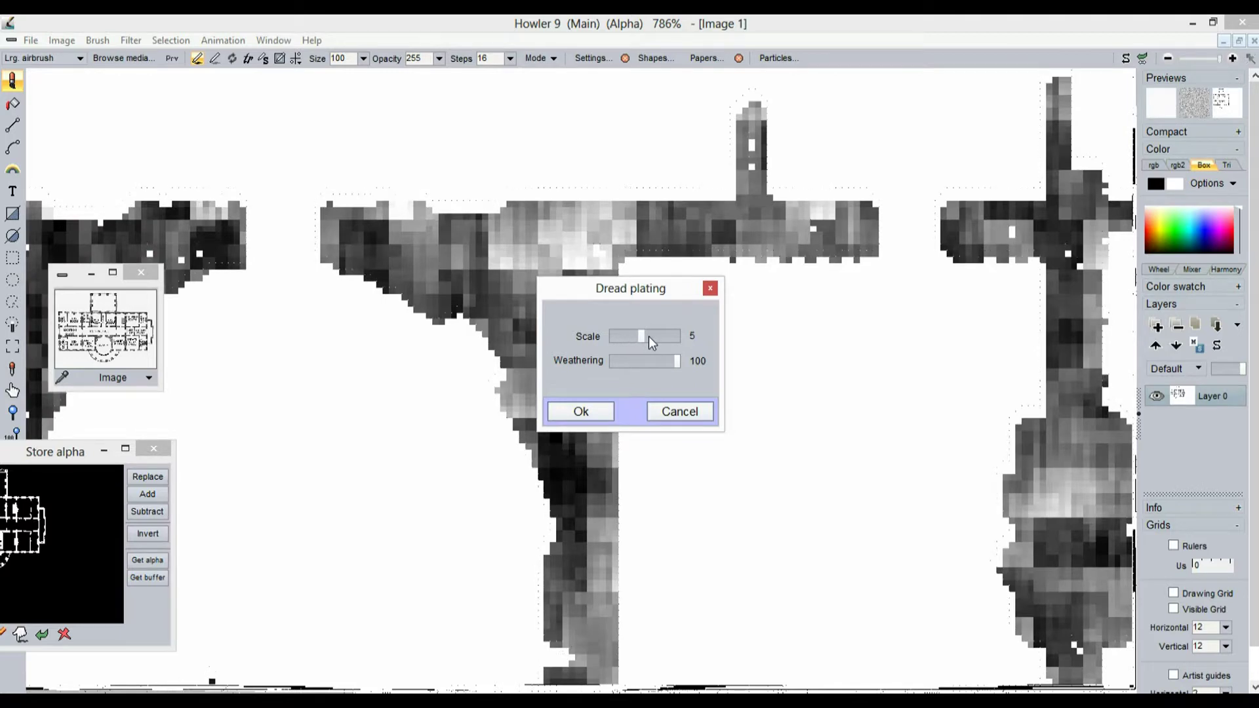
click(657, 339)
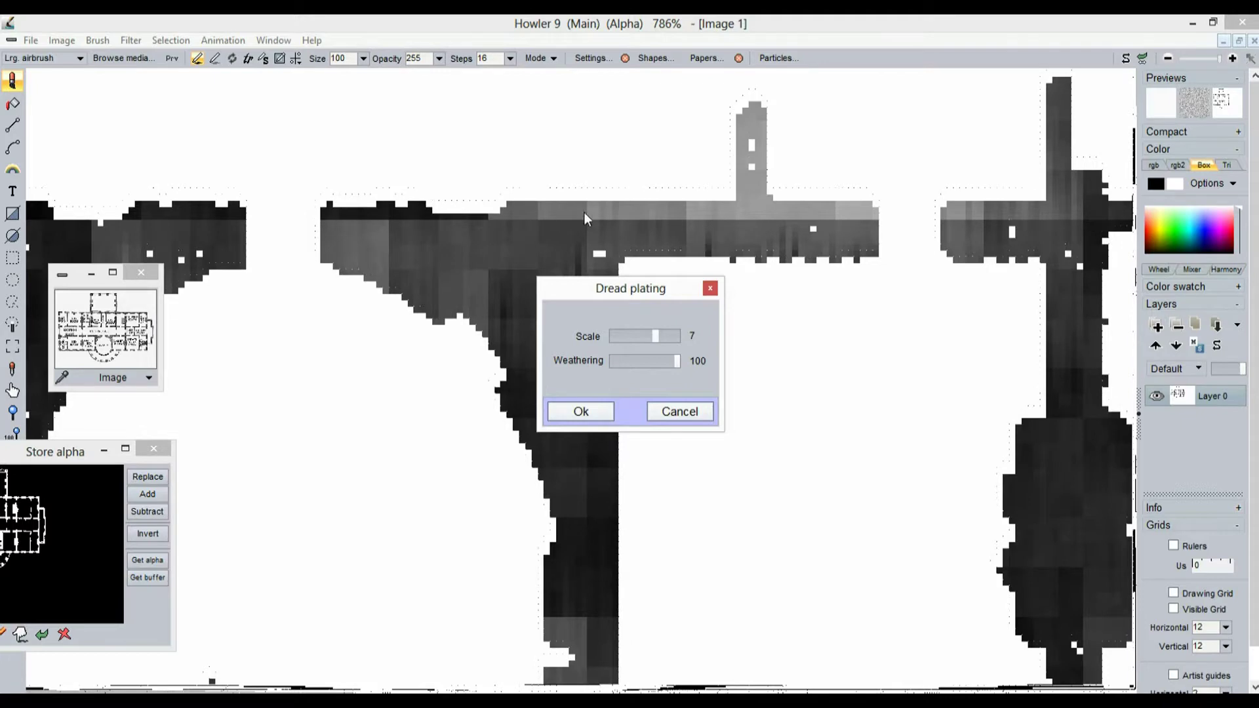
drag(675, 361, 592, 360)
click(663, 362)
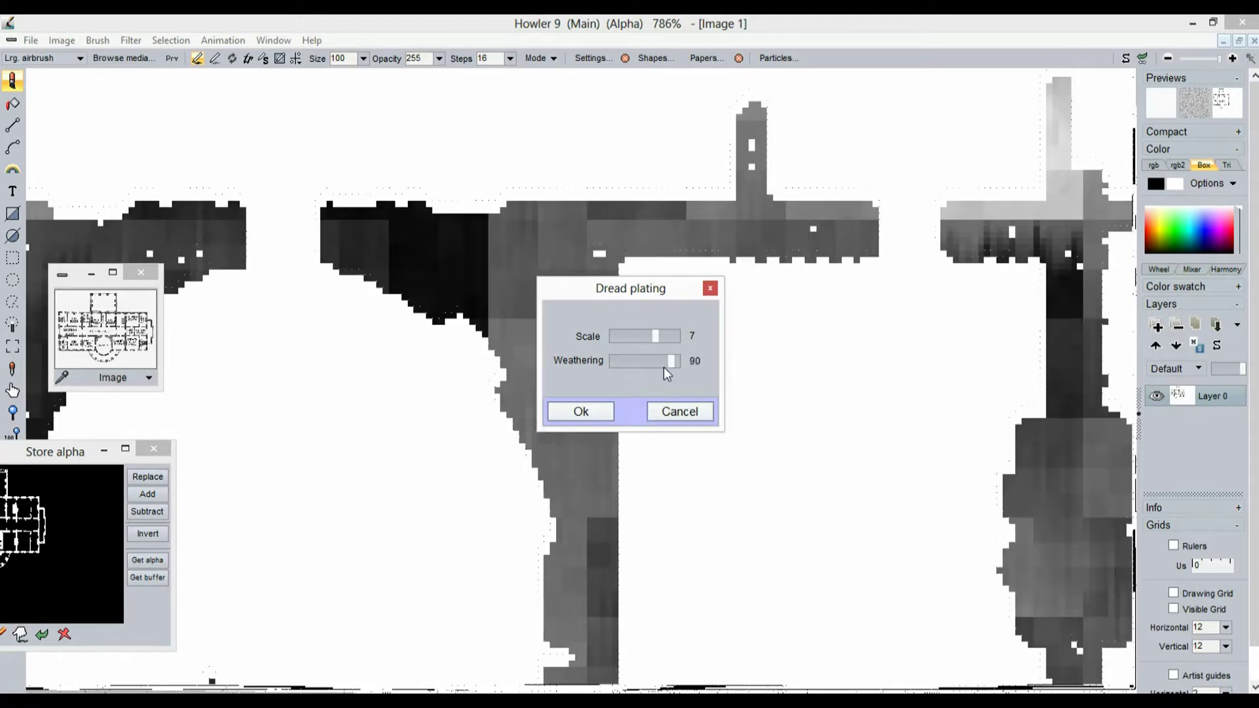
drag(651, 363, 497, 381)
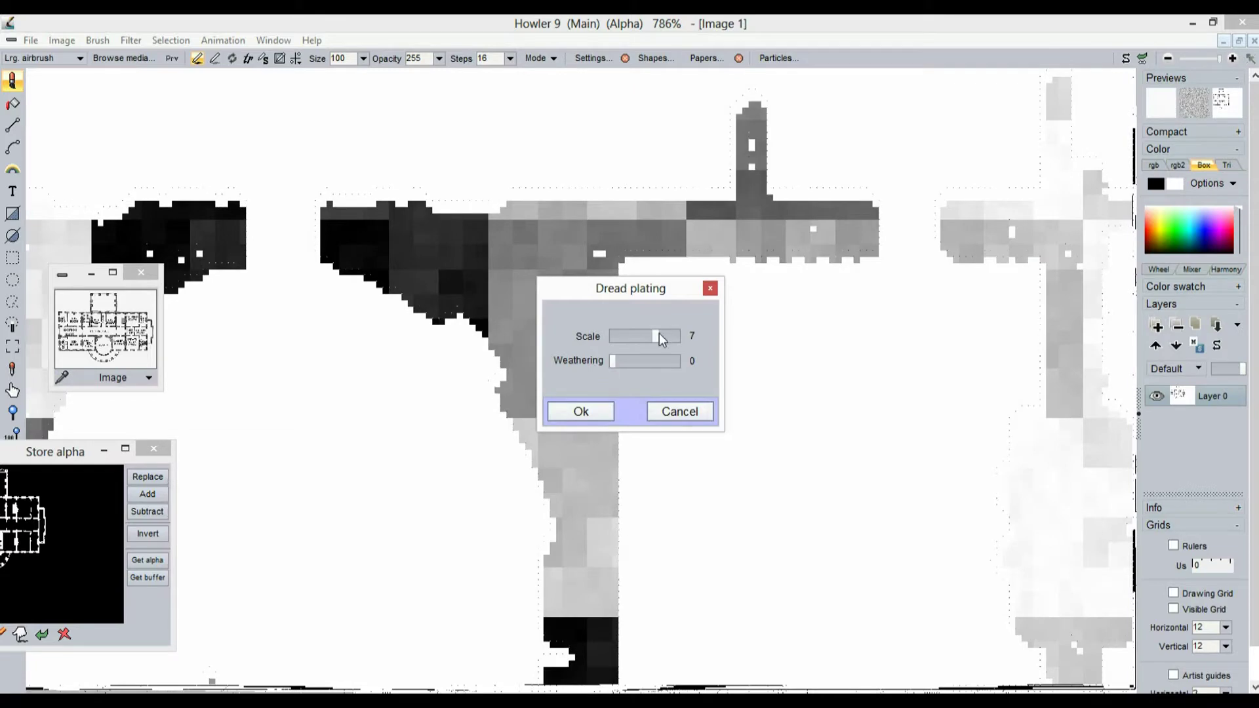
drag(662, 340, 662, 335)
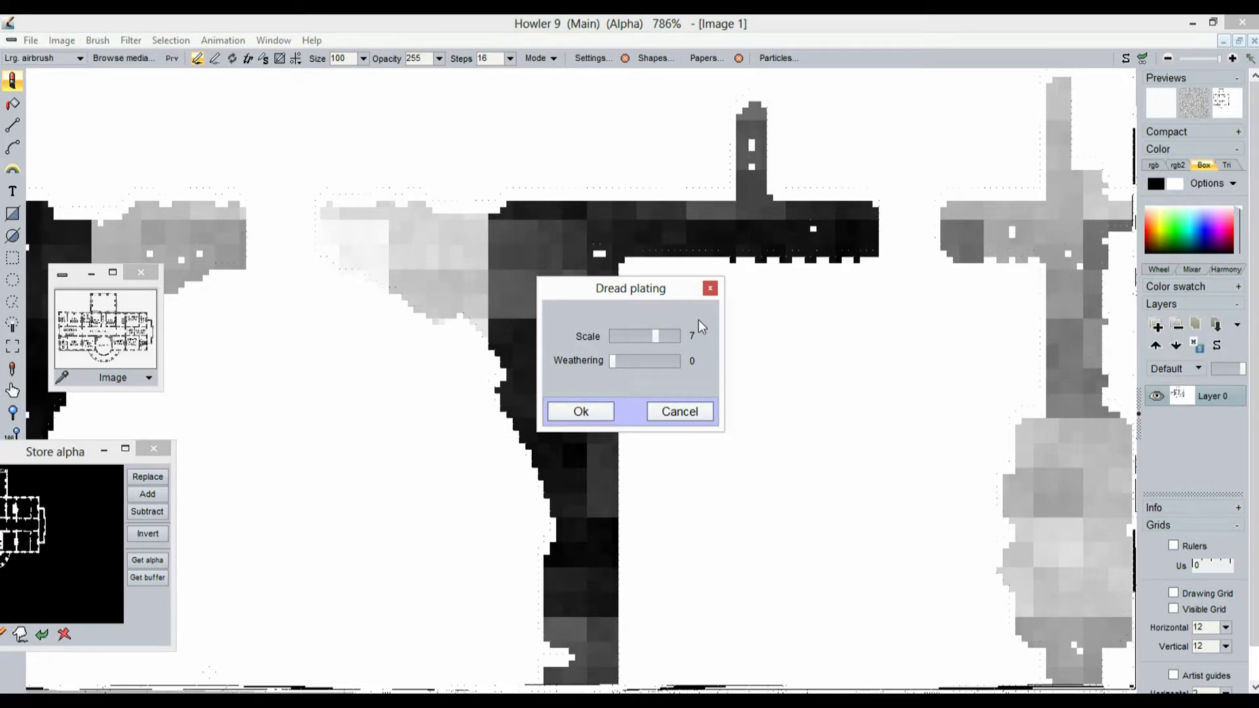
click(580, 412)
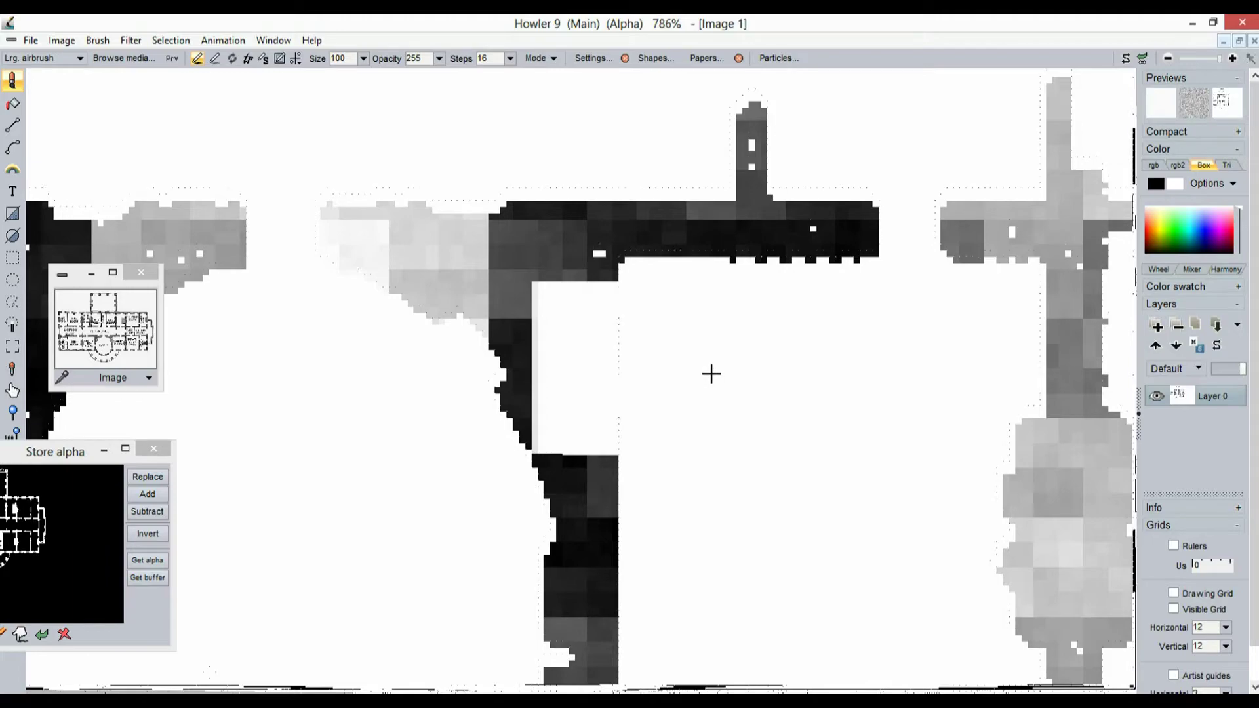
- Undo the Dread plating on the floor plan and add a new layer above it
scroll(727, 395, down, 6)
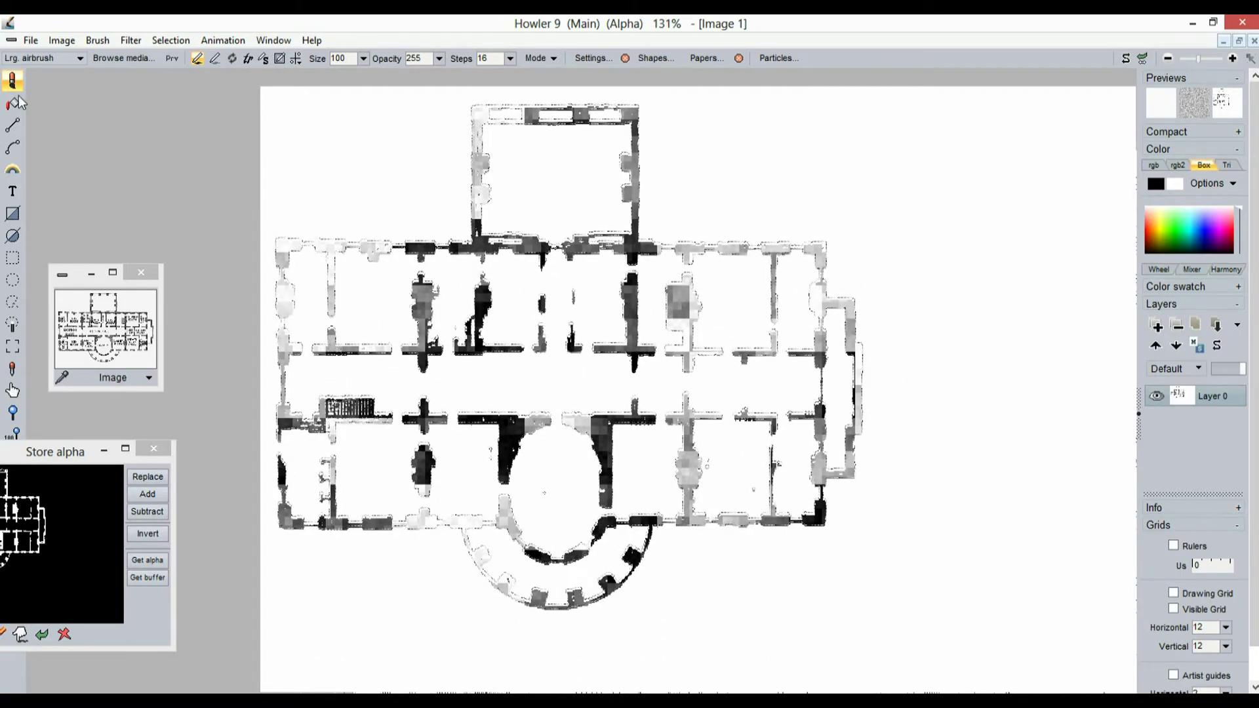
drag(45, 453, 187, 510)
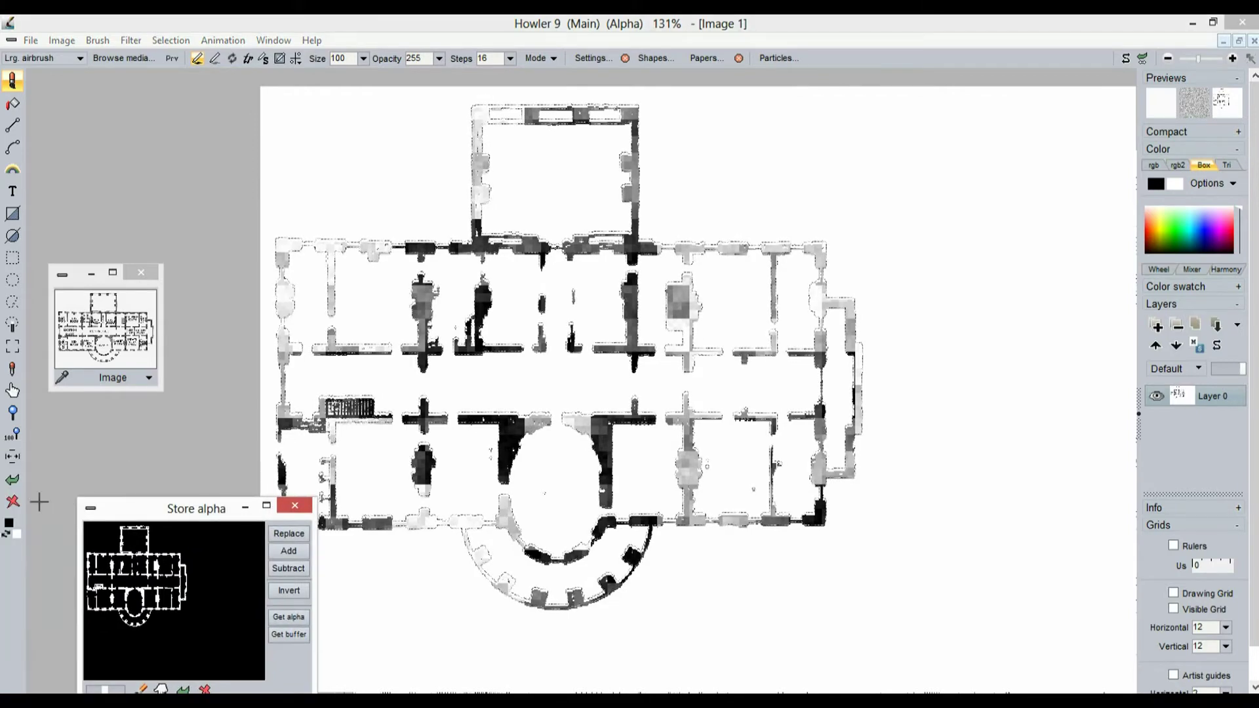
click(13, 480)
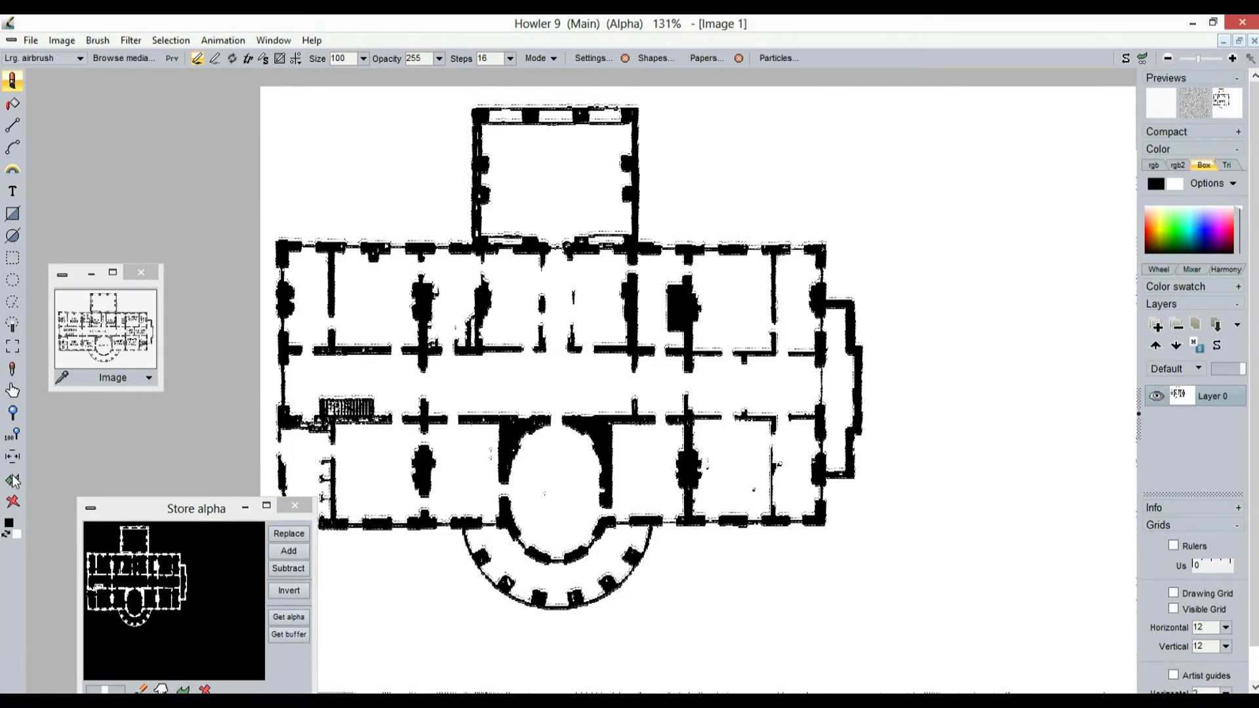
click(1157, 325)
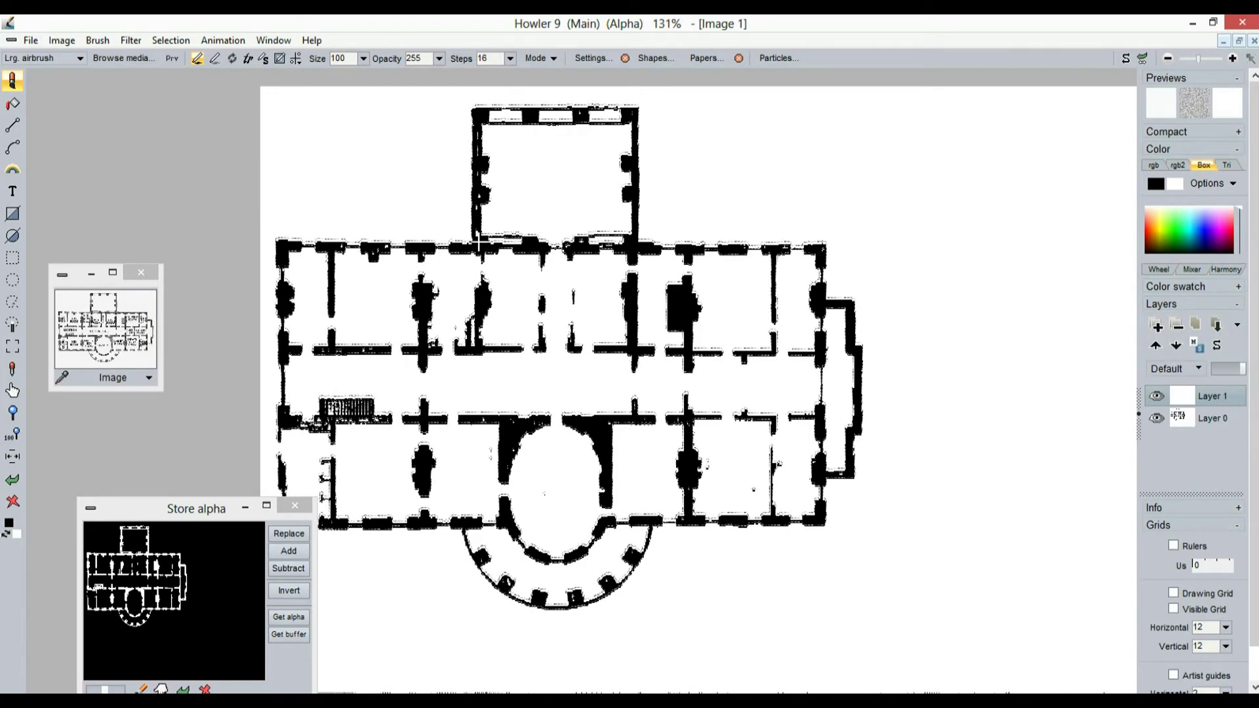
click(131, 40)
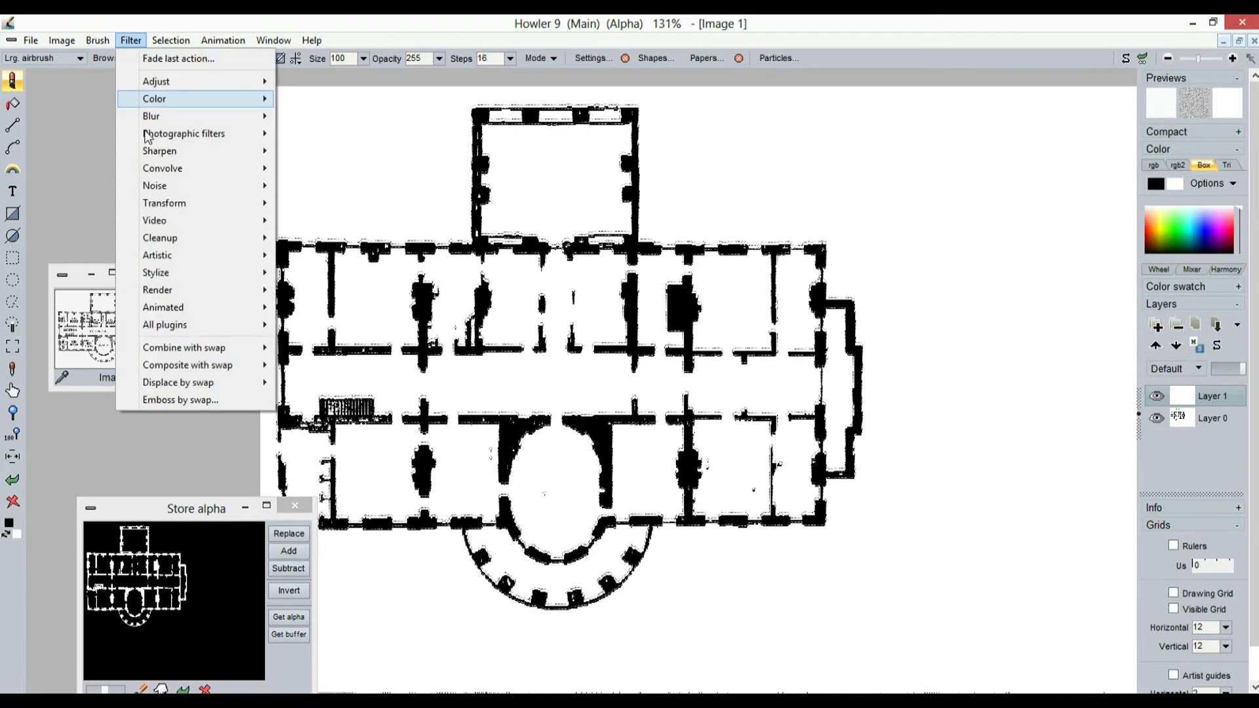
mouse_move(179, 257)
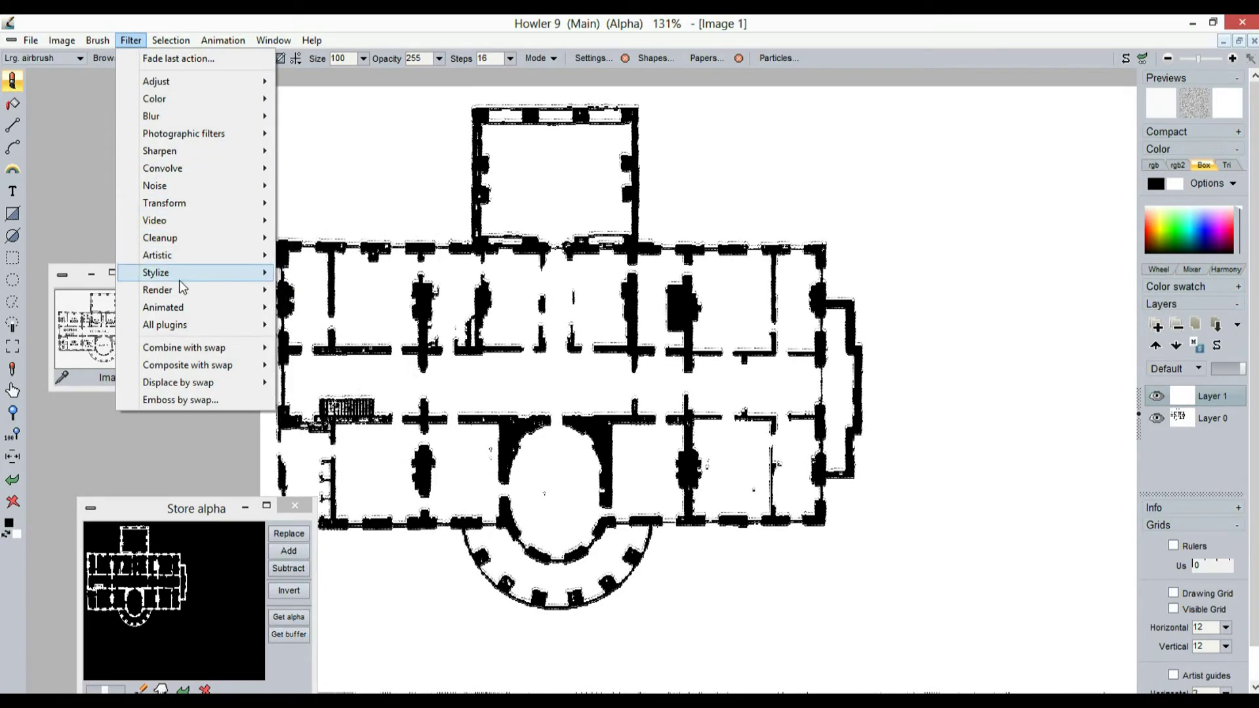
mouse_move(181, 288)
click(333, 359)
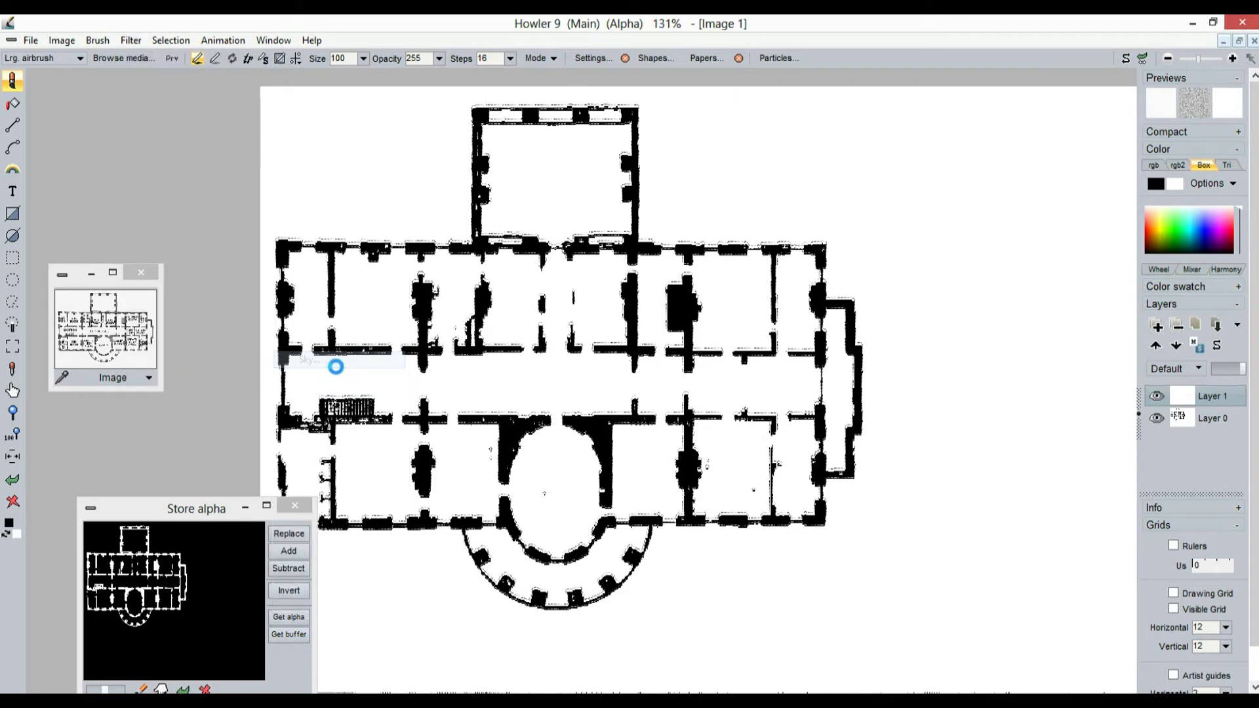
key(Escape)
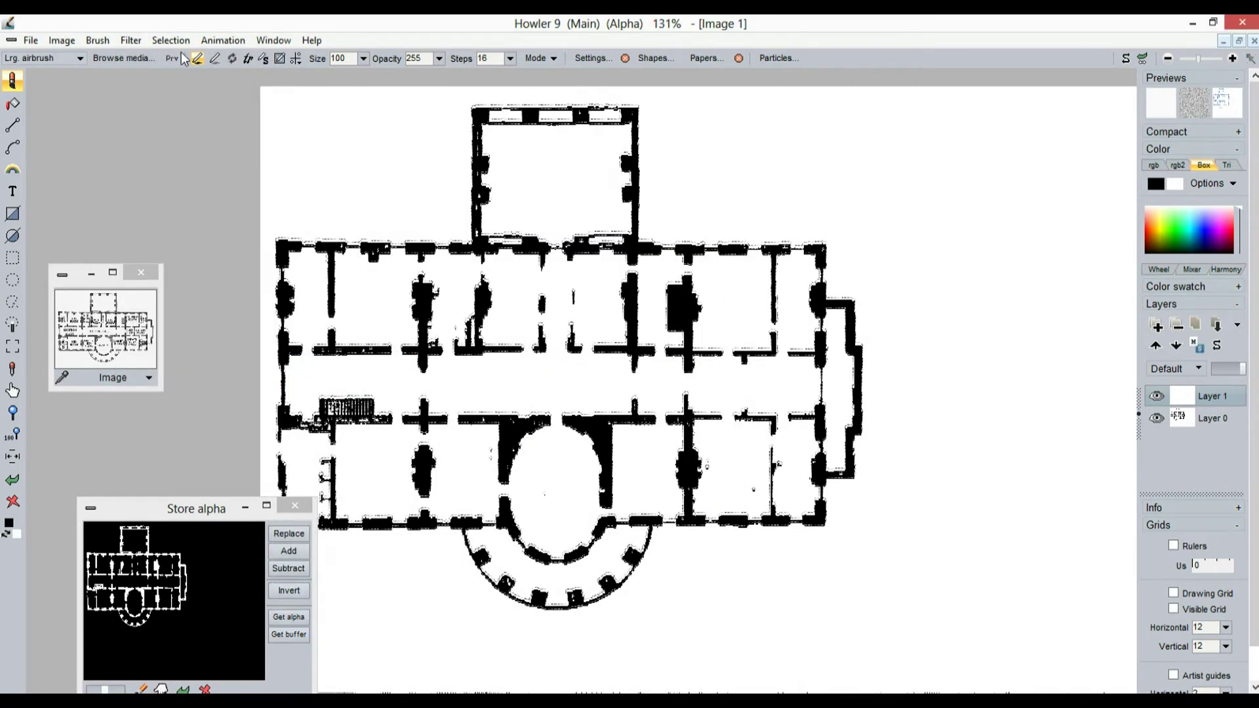
- Render Dread plating on Layer 1 with Scale 7 and Weathering 0
click(130, 40)
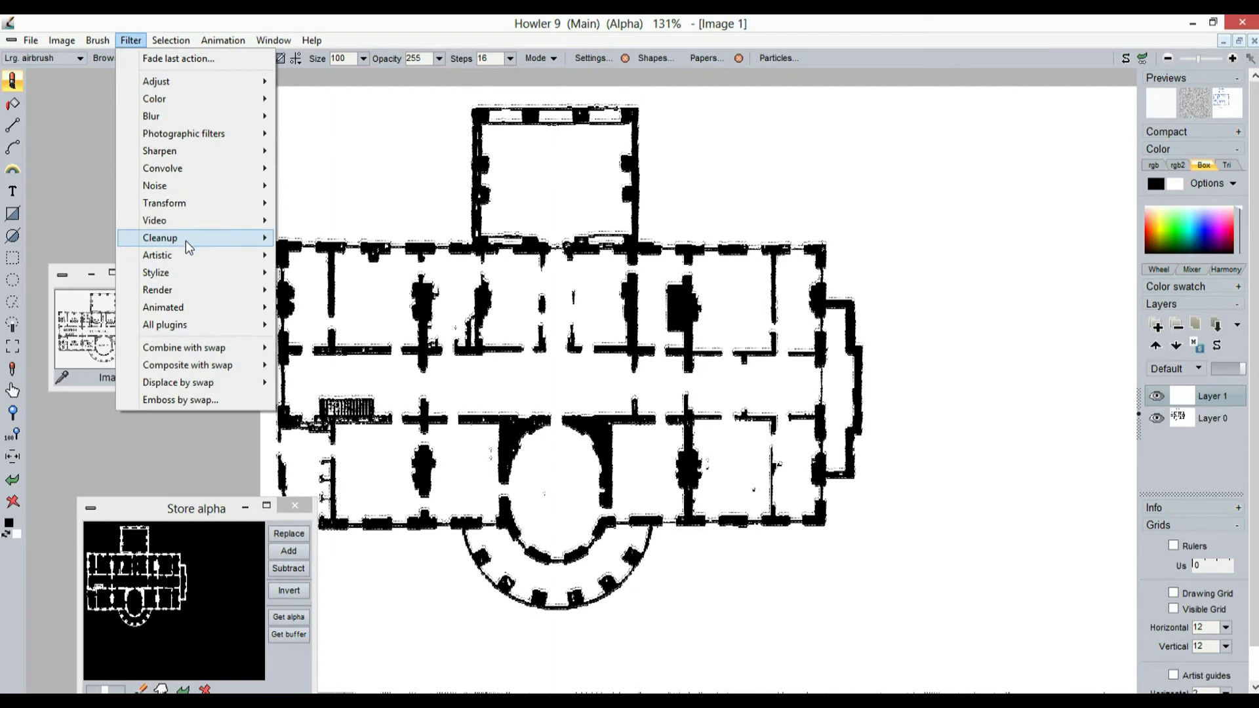
mouse_move(187, 289)
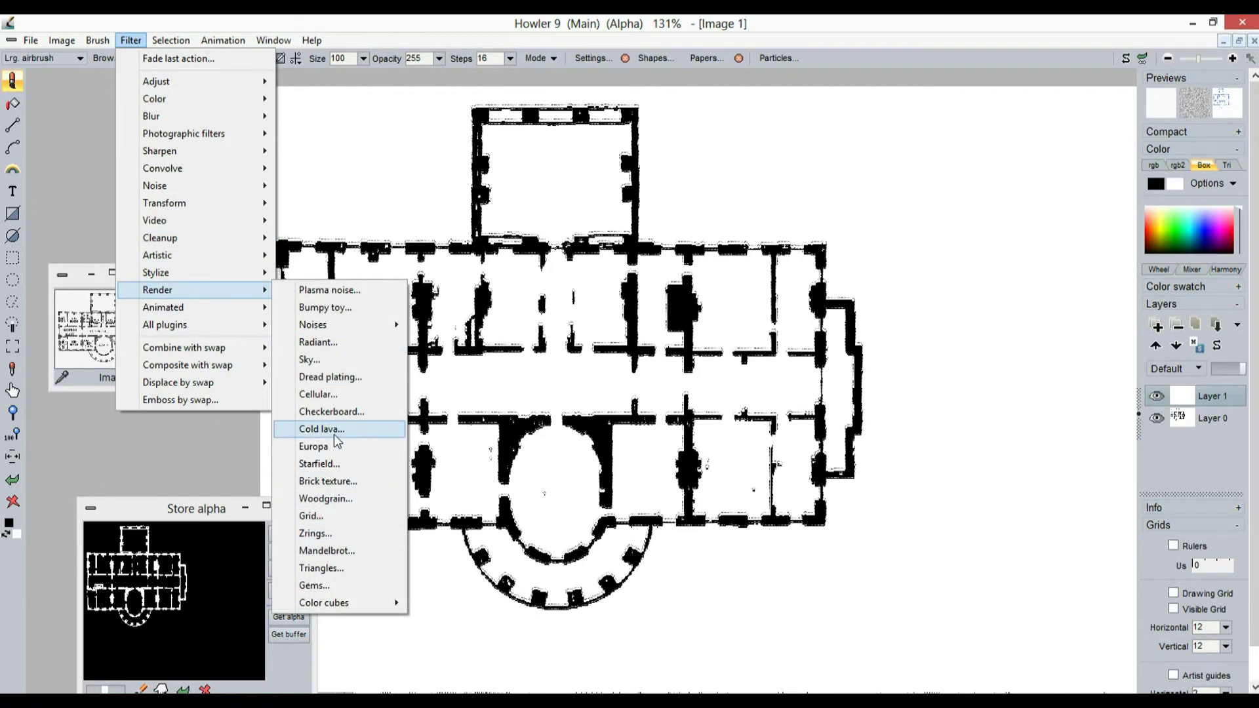
click(345, 378)
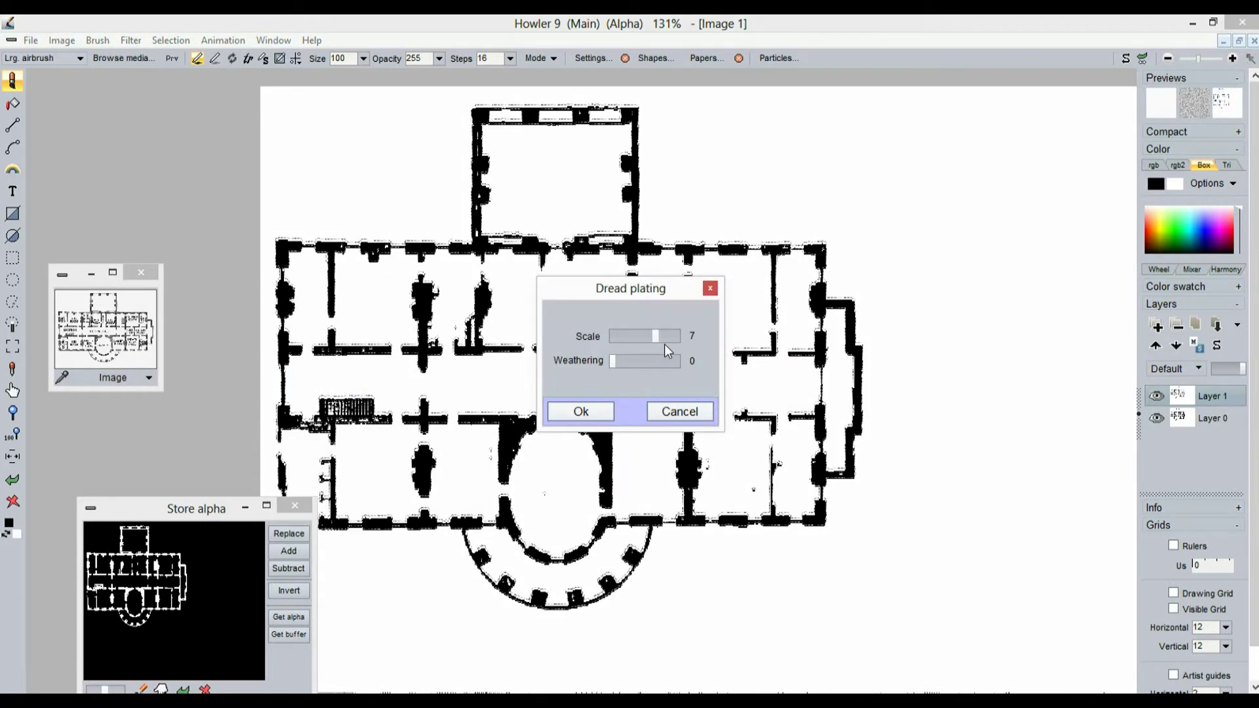
click(581, 411)
- Set Layer 1's blend mode to Additive and lower its opacity so the plating brightens the walls less
scroll(731, 306, up, 5)
scroll(646, 311, down, 1)
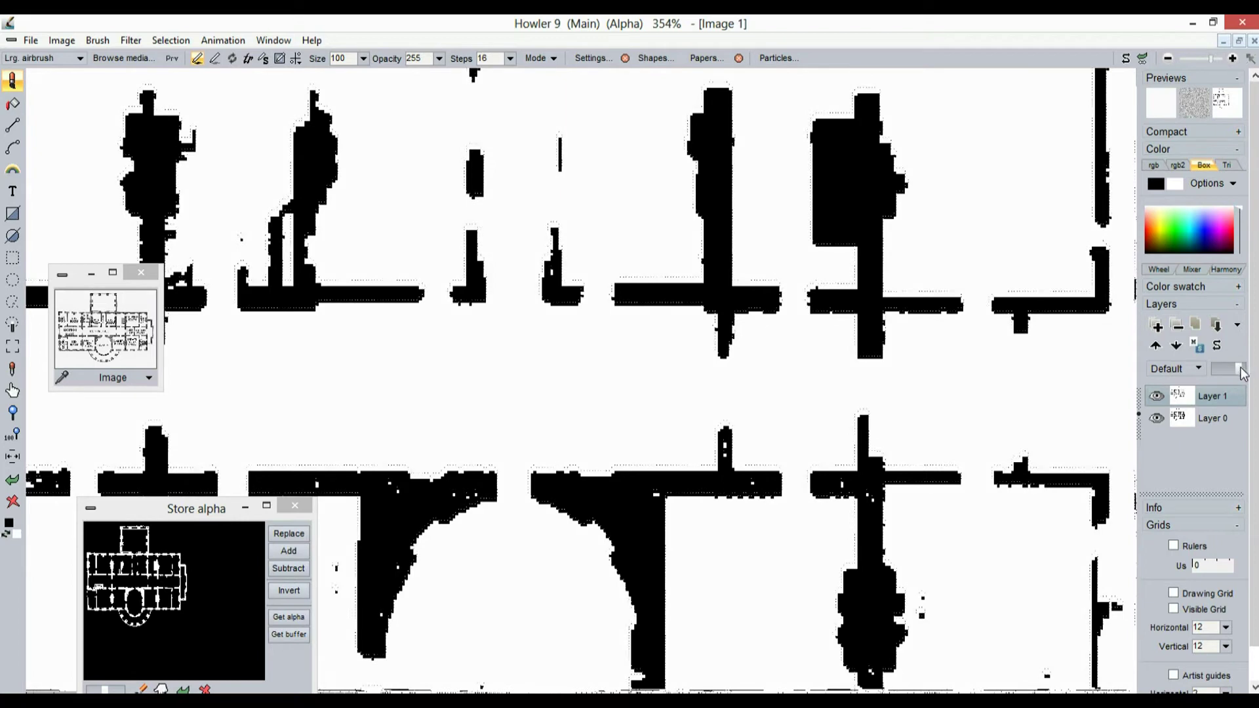
drag(1236, 375, 1217, 375)
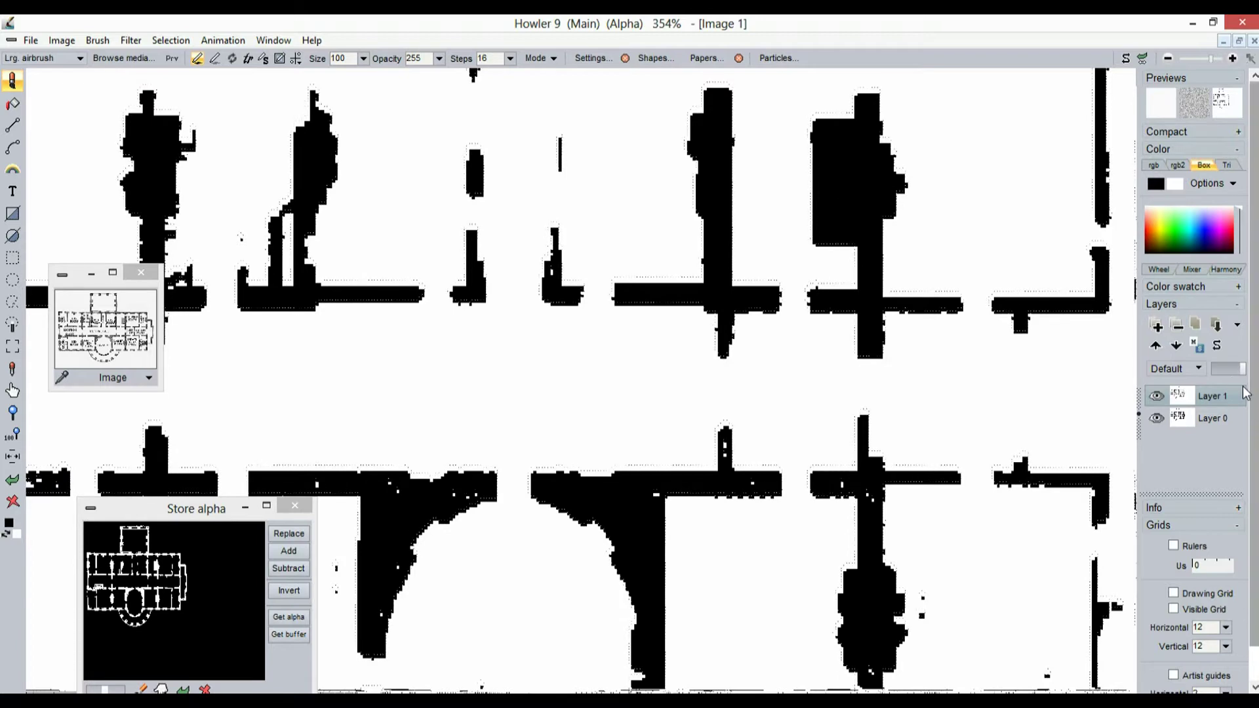
click(1197, 370)
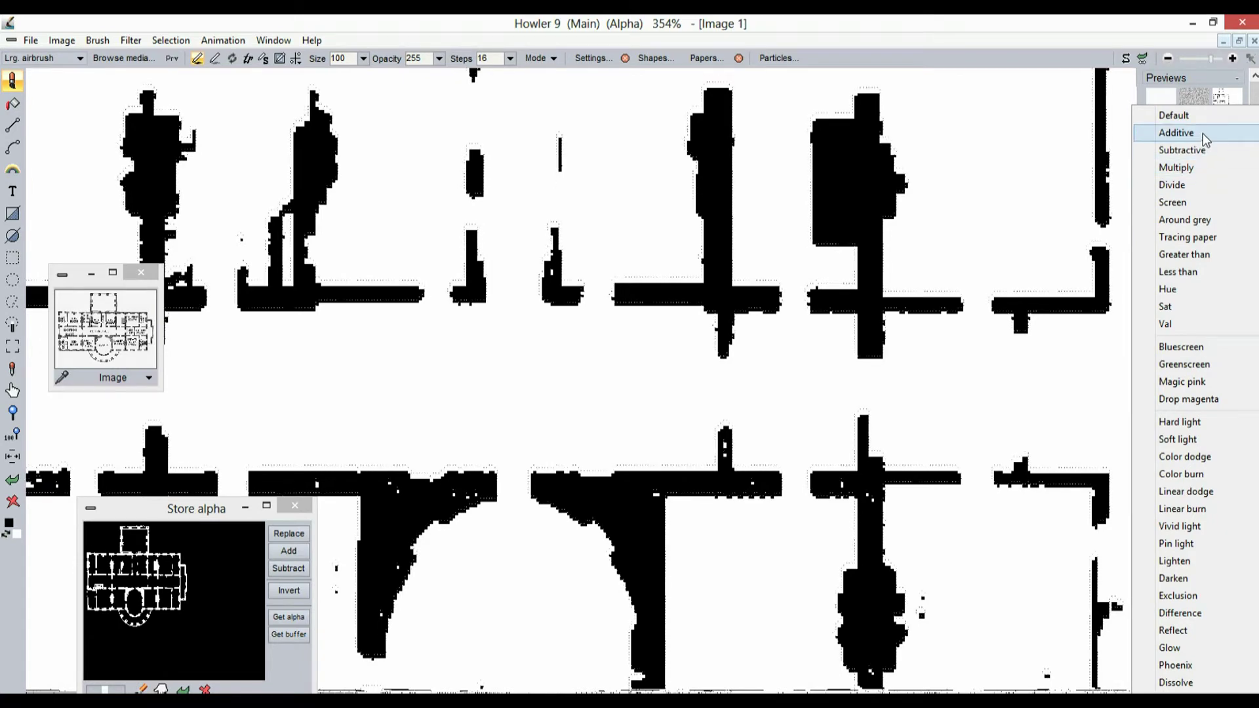
click(1177, 133)
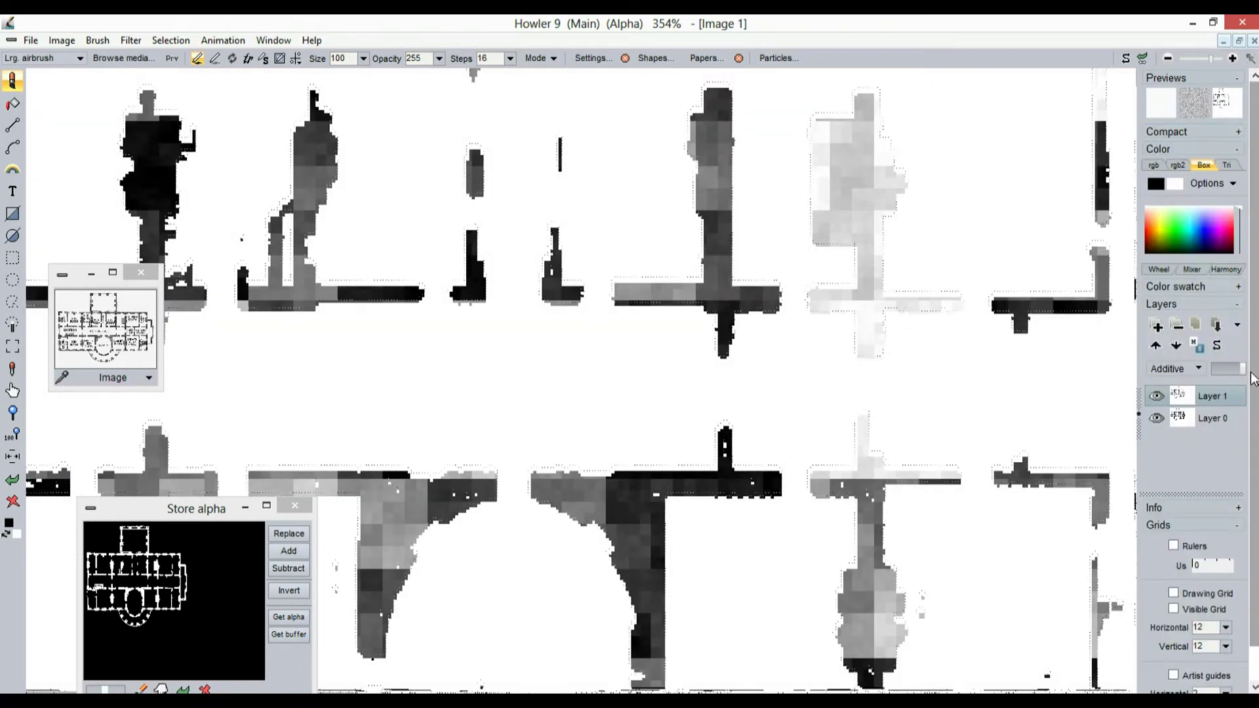
mouse_move(1245, 371)
mouse_down()
mouse_move(1216, 375)
mouse_move(1227, 381)
mouse_up()
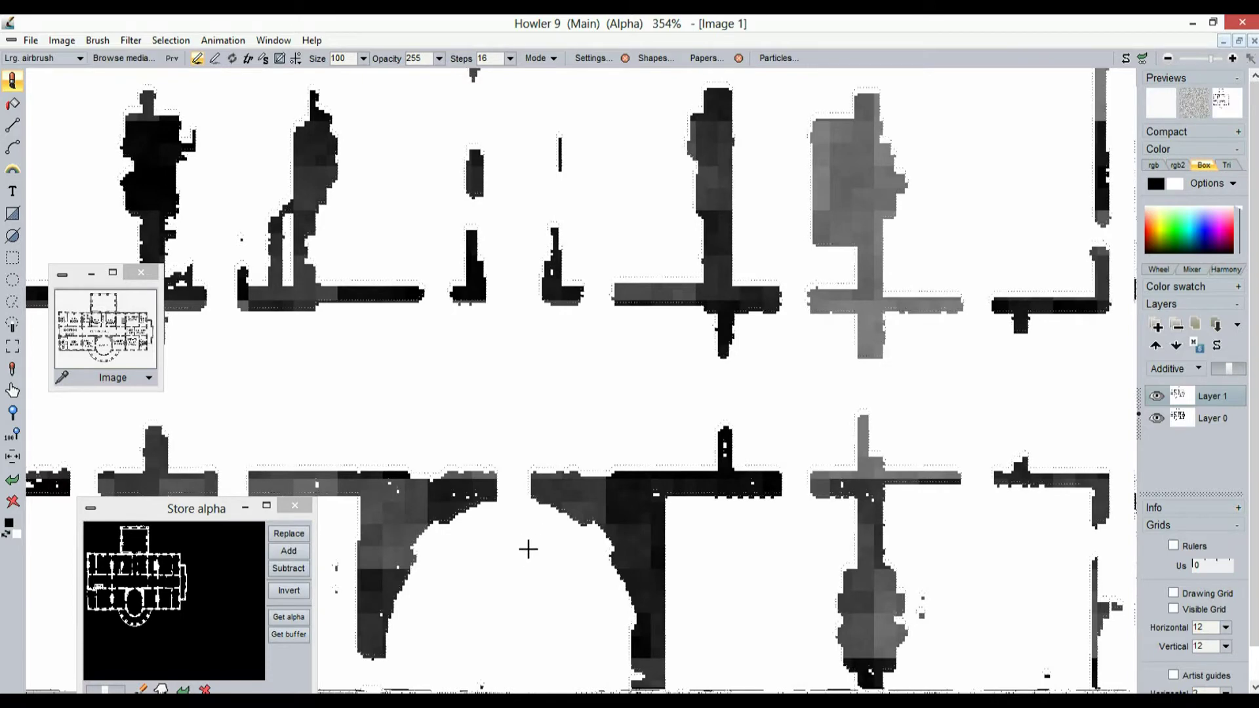
- Raise Layer 1's opacity slightly and permanently merge all layers
drag(485, 523, 641, 309)
scroll(660, 295, up, 5)
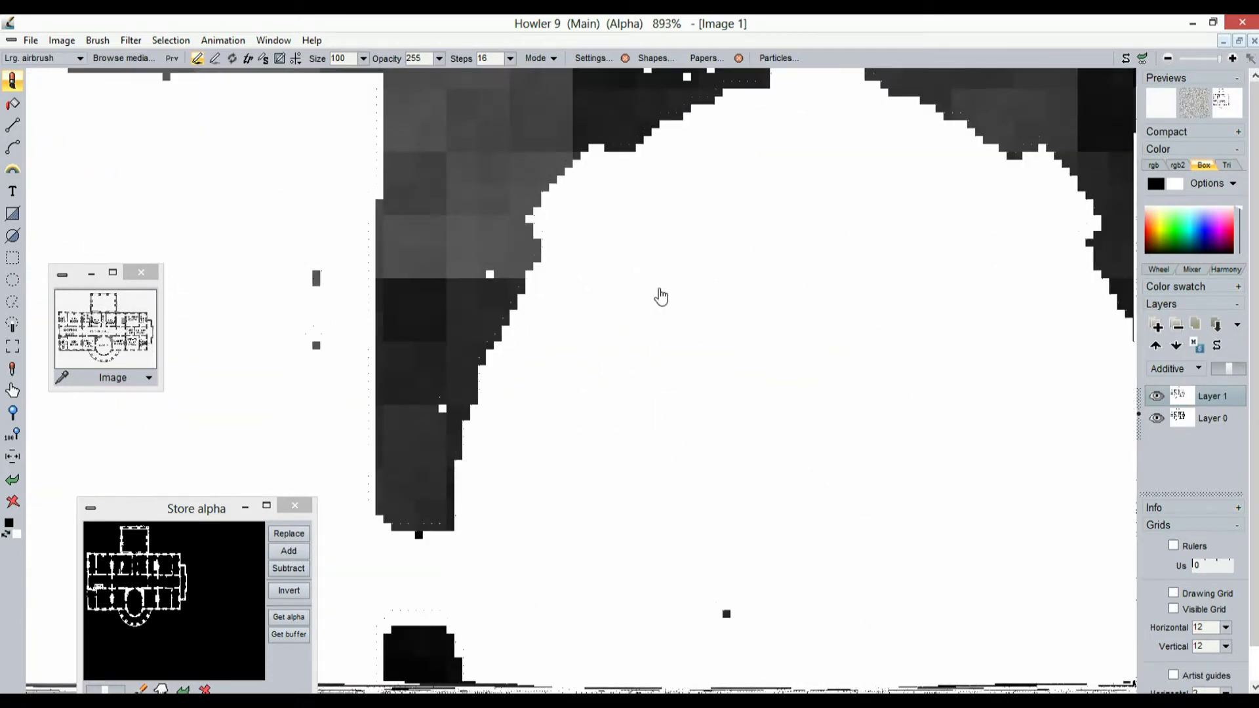
drag(618, 464, 697, 444)
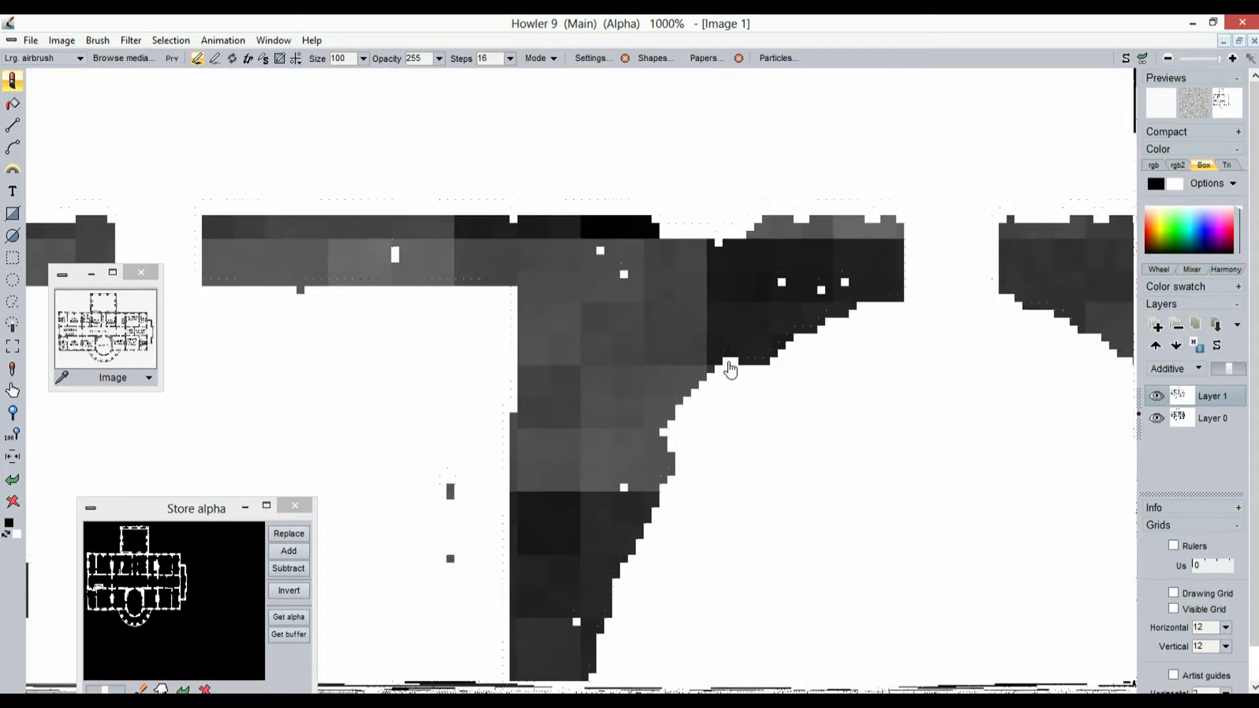
mouse_move(1225, 379)
mouse_down()
mouse_move(1255, 371)
mouse_move(1226, 371)
mouse_move(1237, 369)
mouse_up()
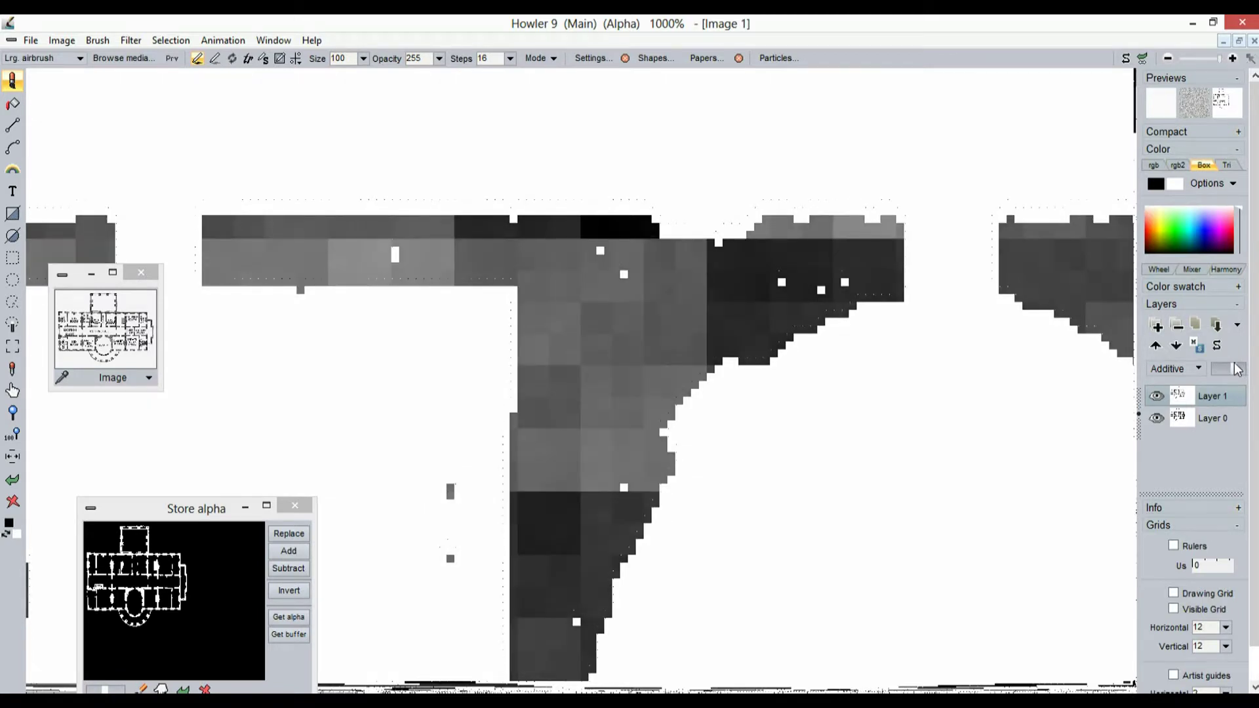
click(1197, 327)
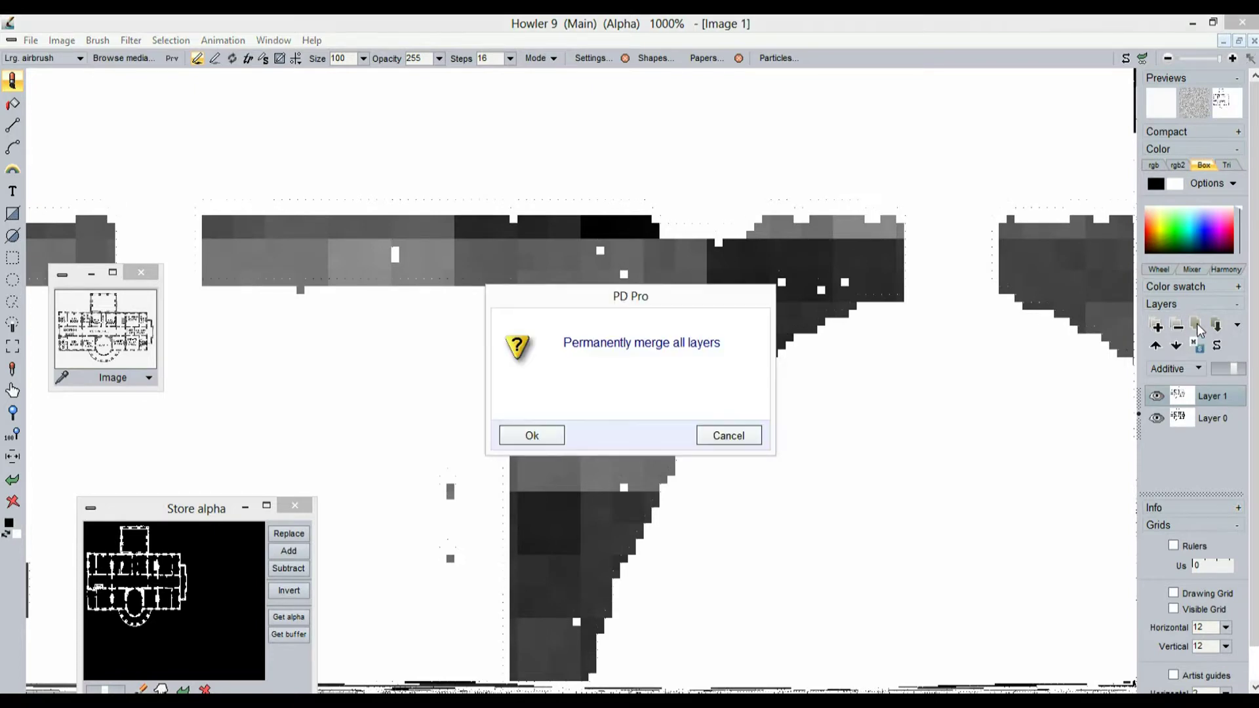
click(535, 433)
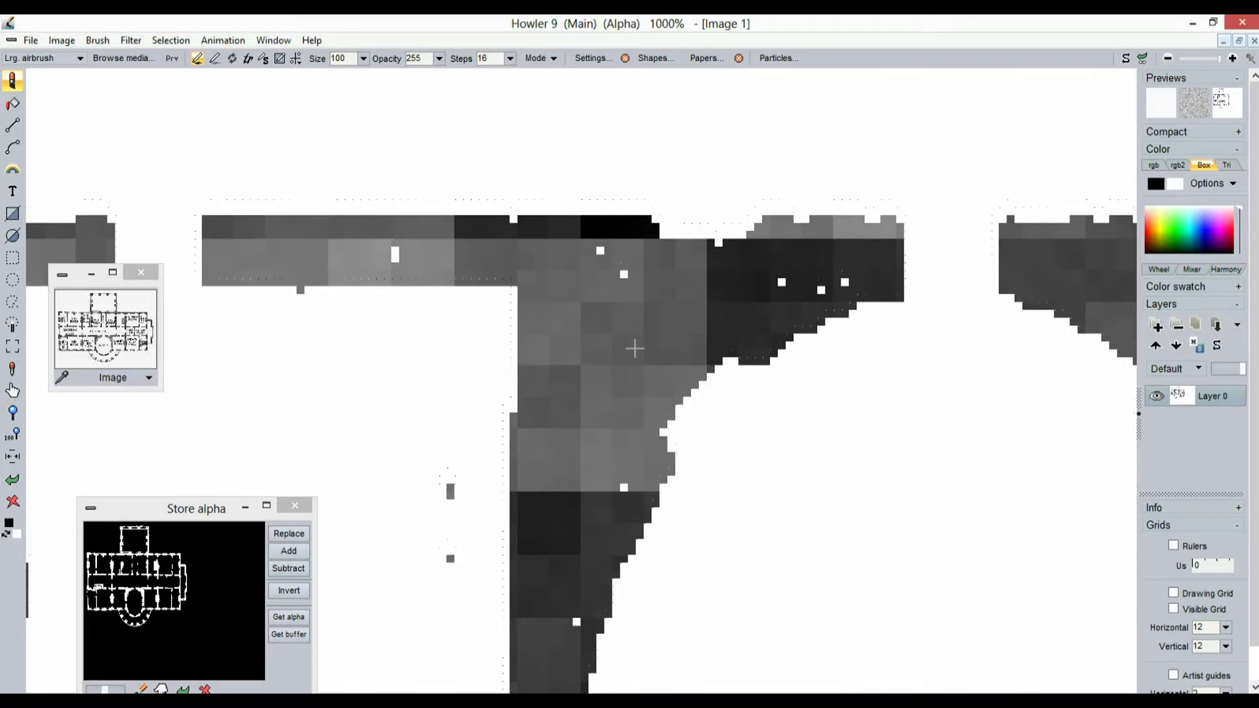
- Increase wall contrast with an RGB Curves adjustment, placing the upper point at about 151 / 233 and the lower point at 92 / 78
scroll(642, 333, down, 5)
scroll(496, 269, up, 1)
scroll(649, 317, up, 4)
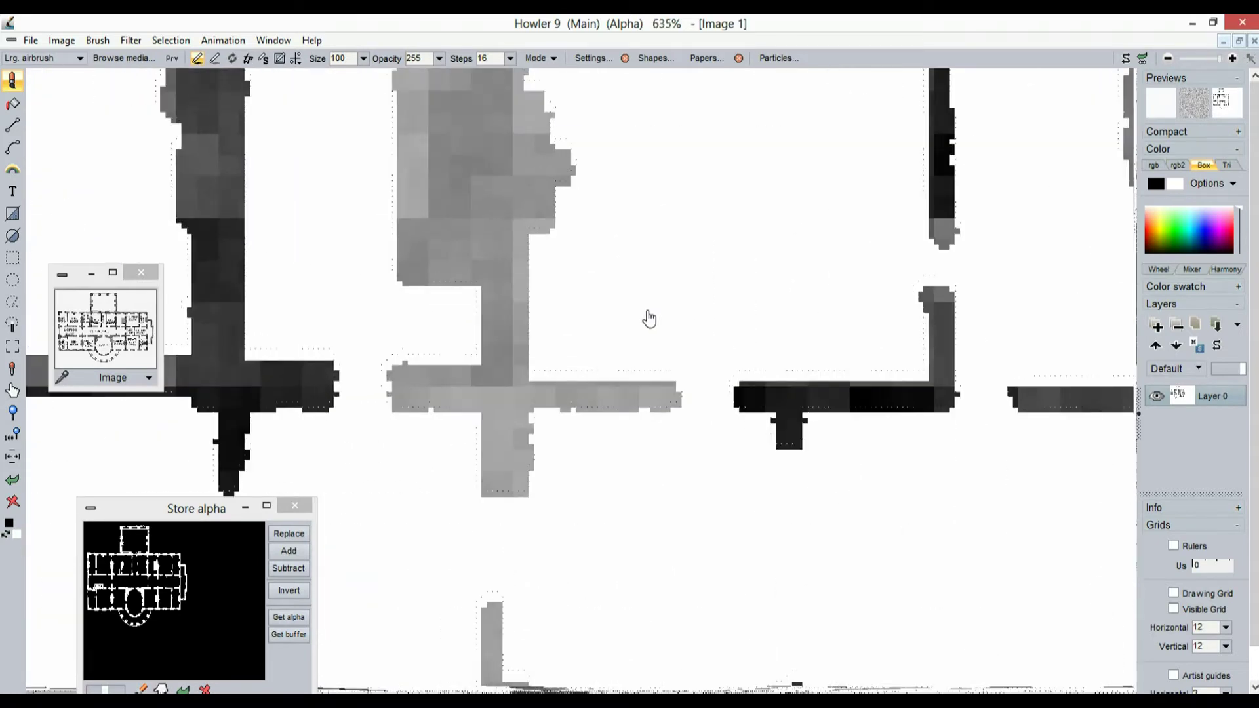
drag(537, 329, 674, 426)
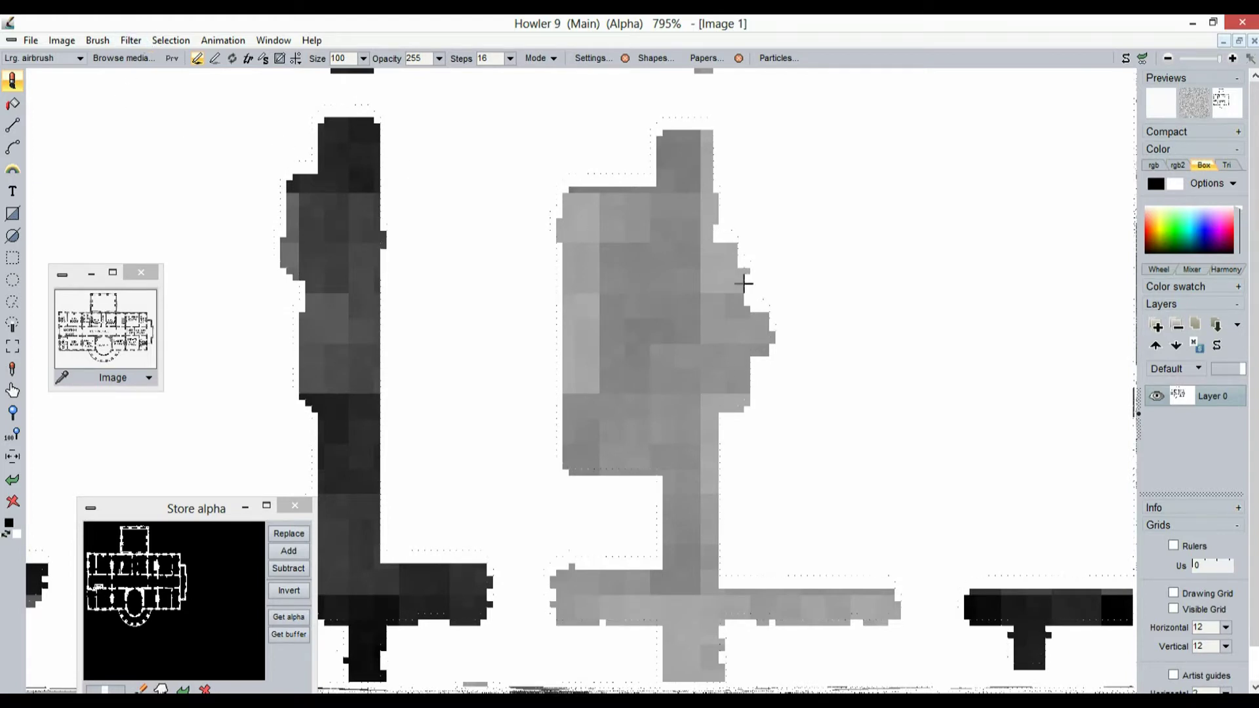
click(133, 42)
mouse_move(207, 86)
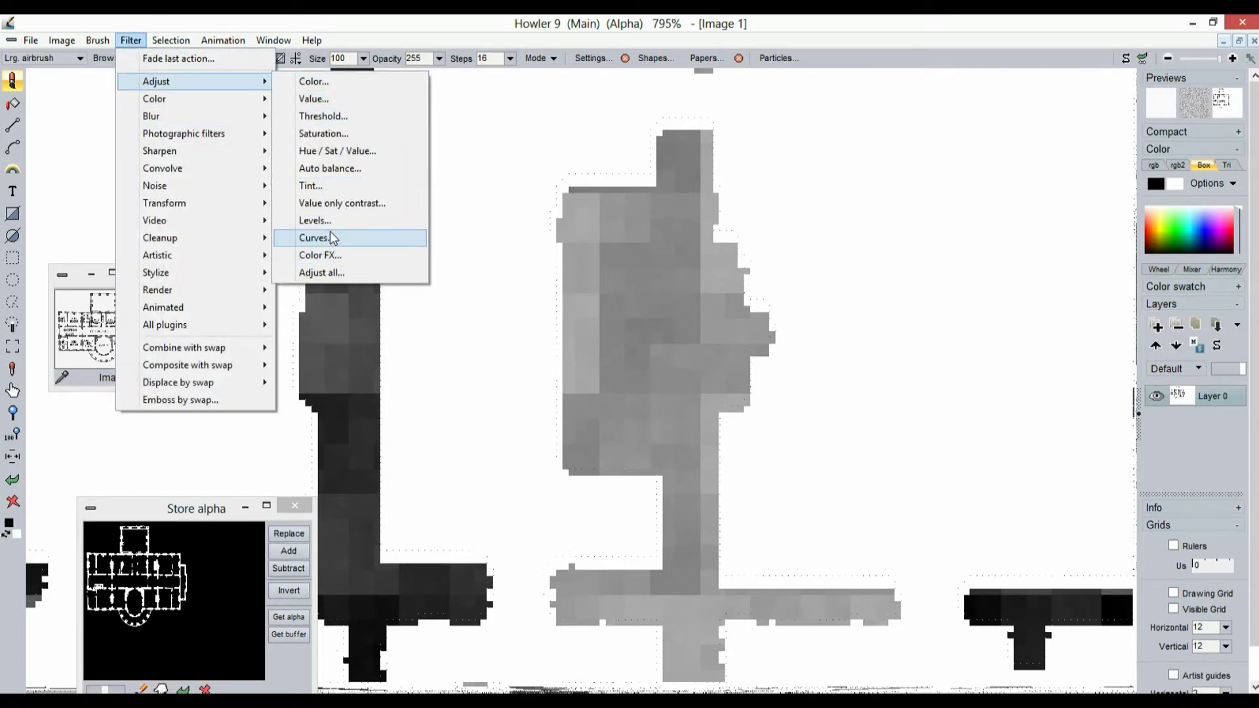
click(348, 239)
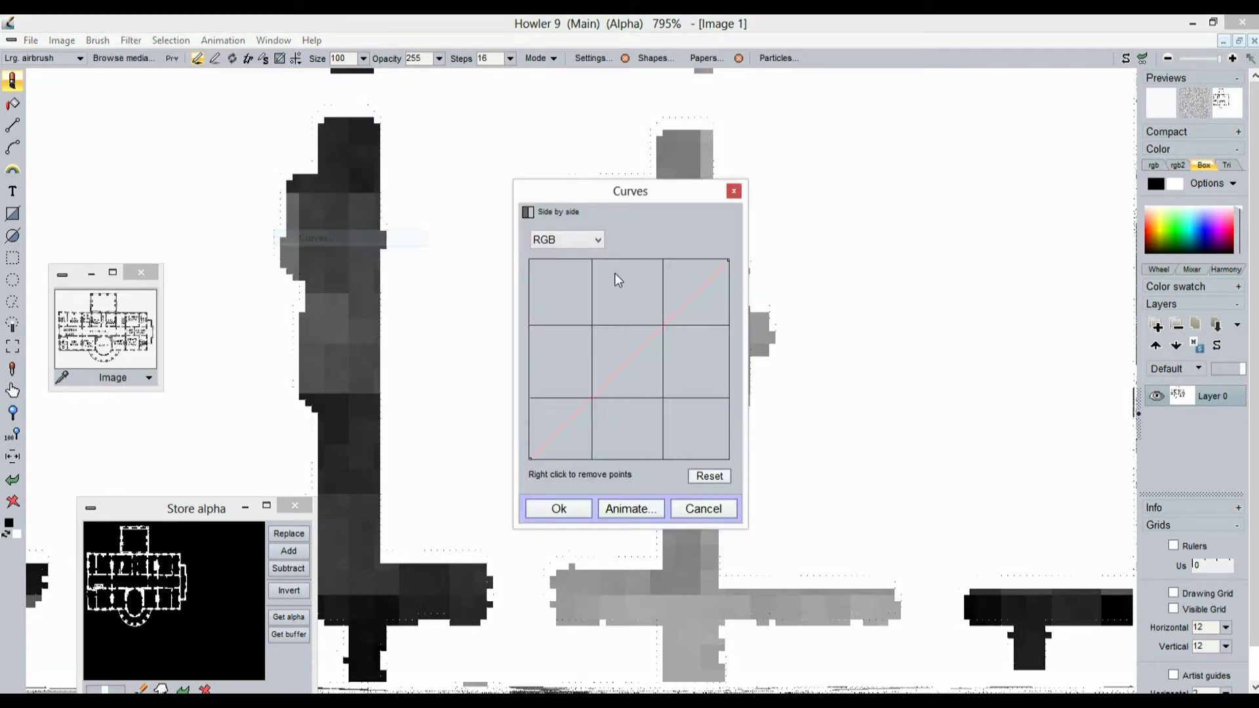
drag(661, 206, 954, 168)
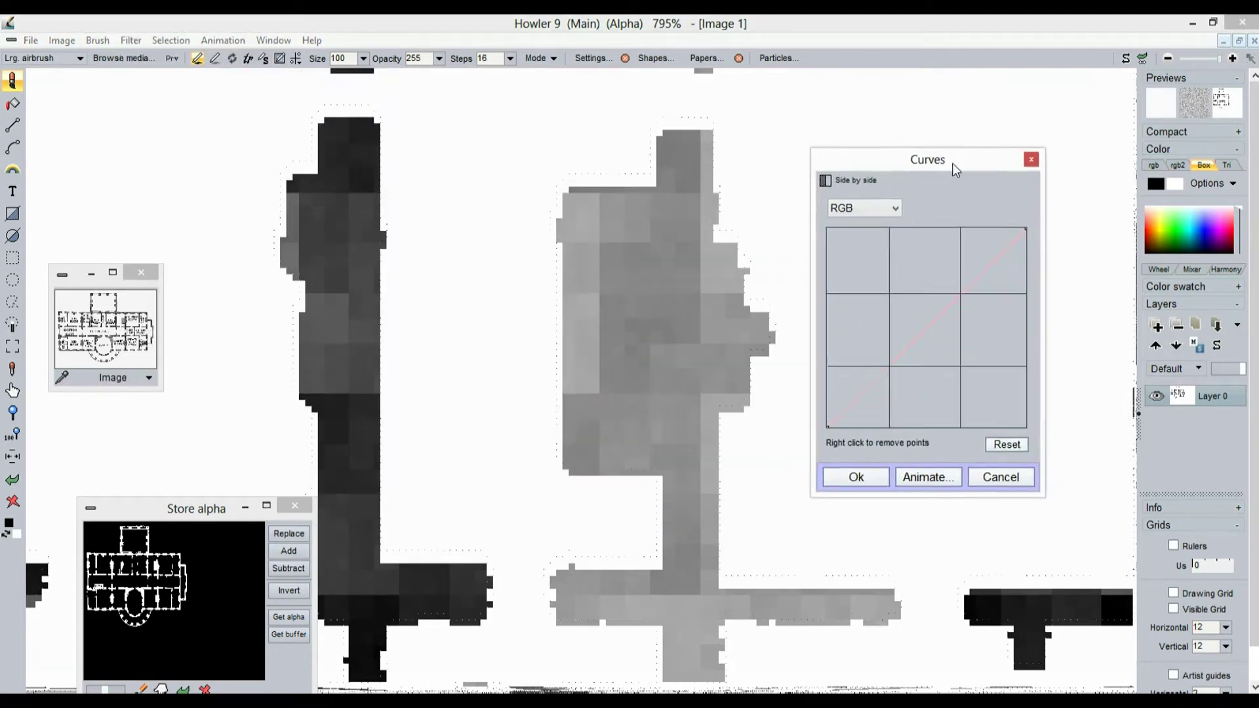
drag(985, 269, 982, 232)
drag(918, 358, 922, 400)
drag(982, 234, 946, 245)
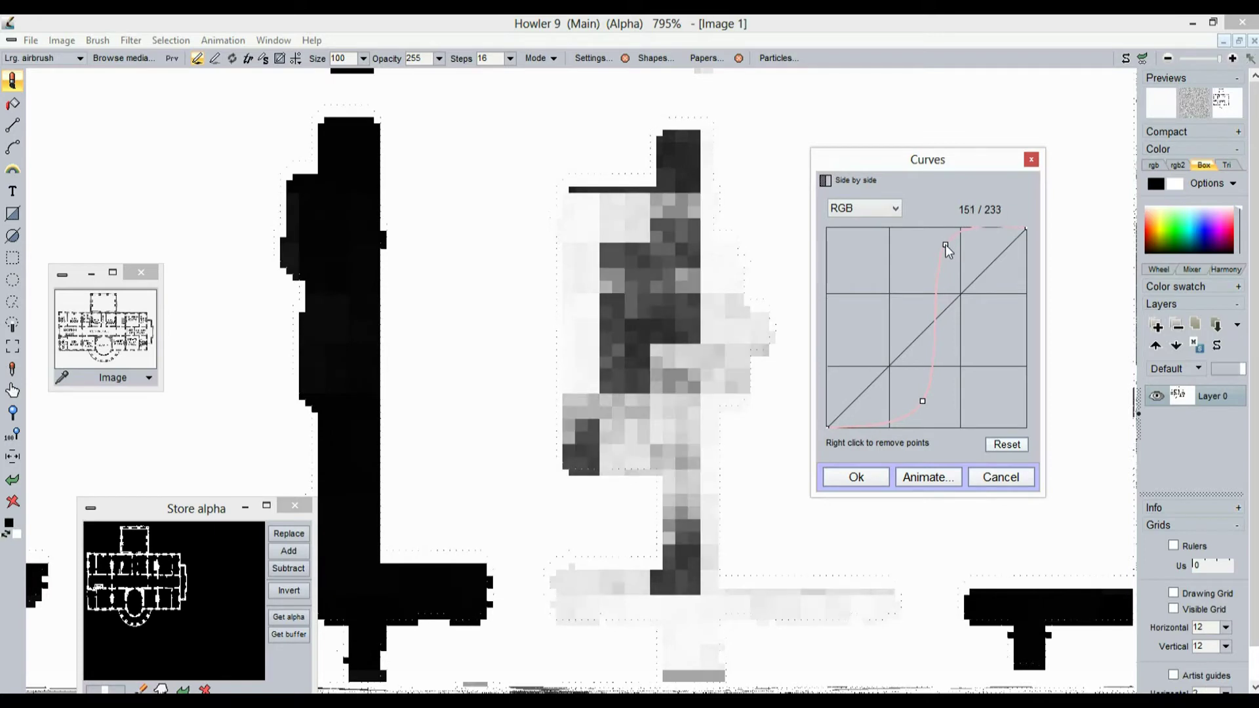
drag(923, 403, 899, 368)
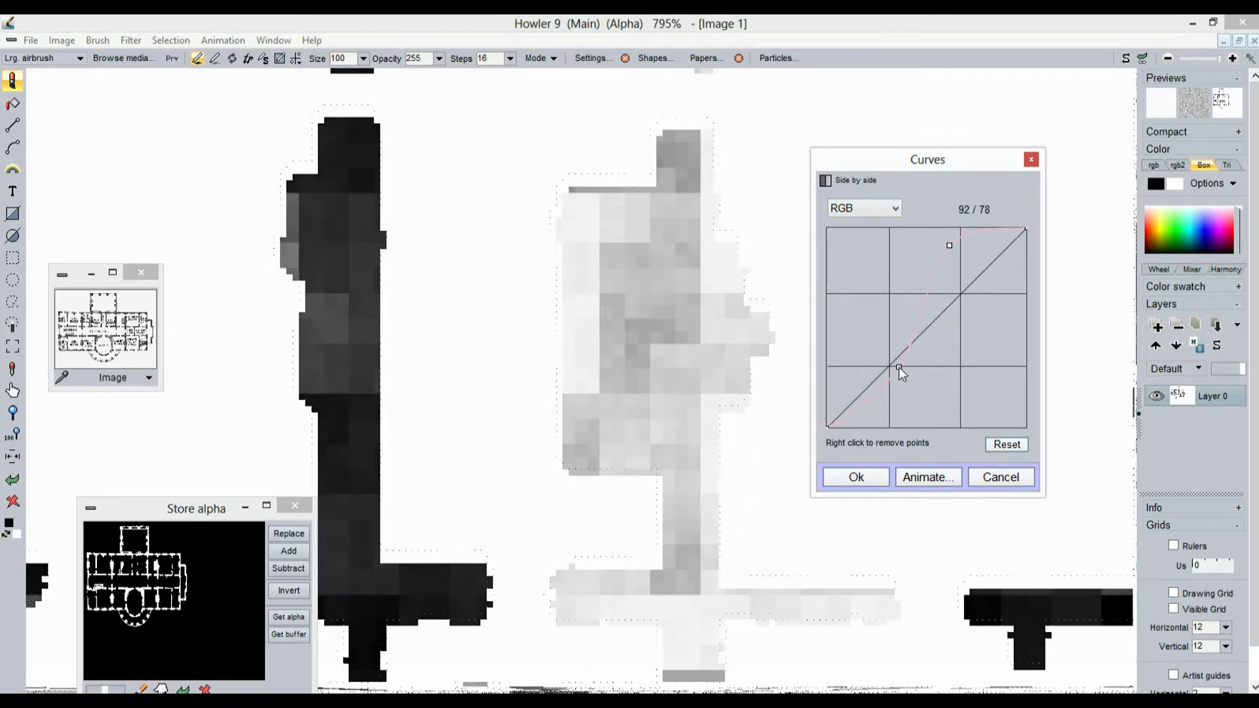
click(856, 476)
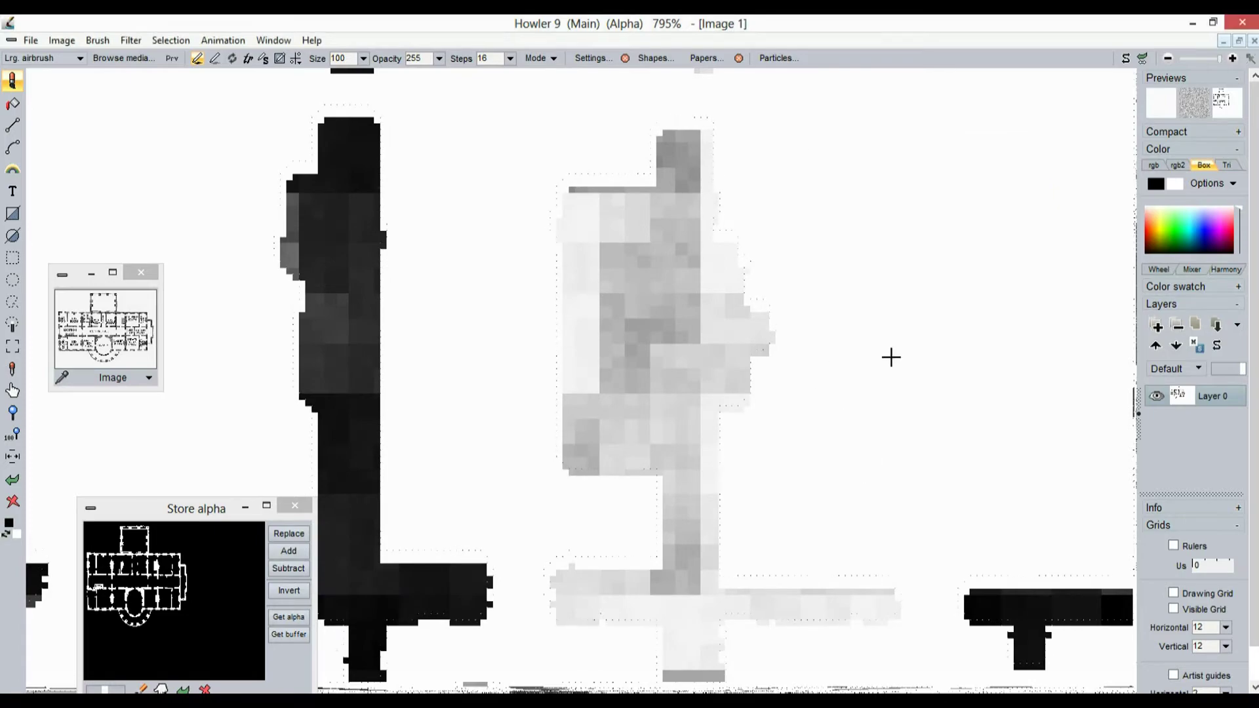
- Store the current brush as an image and arrange the two stored image windows apart from each other
scroll(623, 360, down, 5)
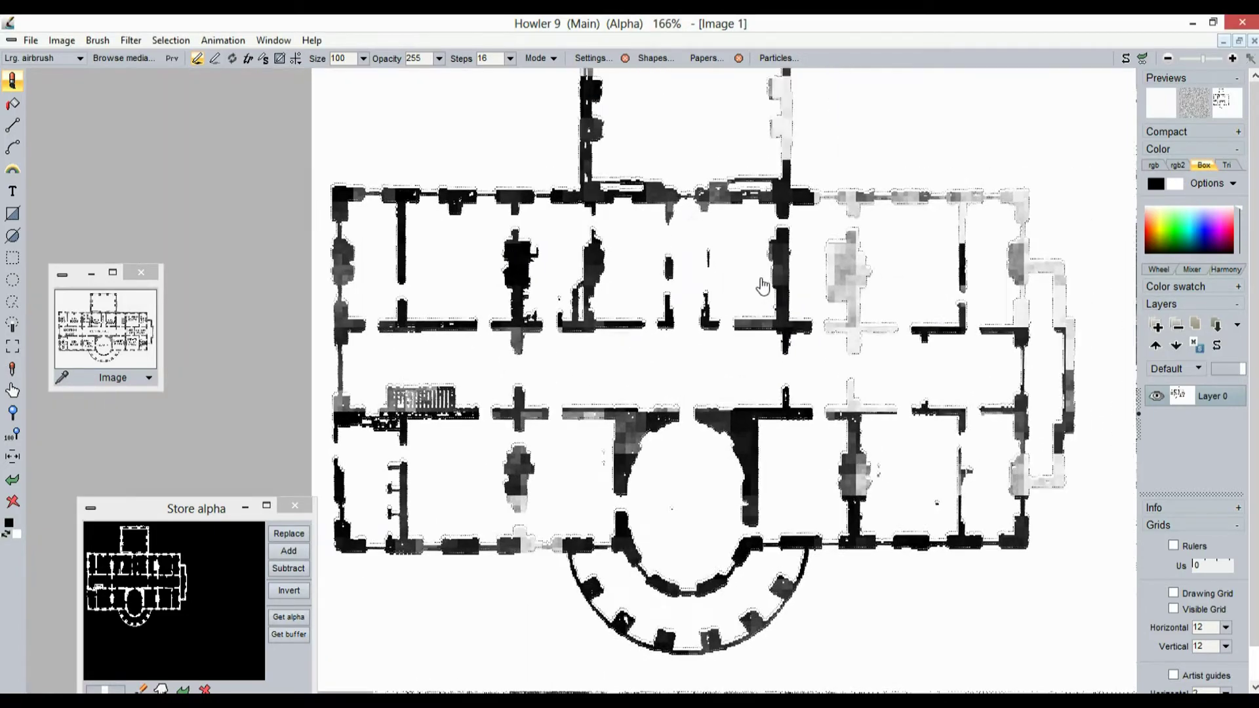
drag(763, 274, 712, 309)
scroll(712, 304, down, 2)
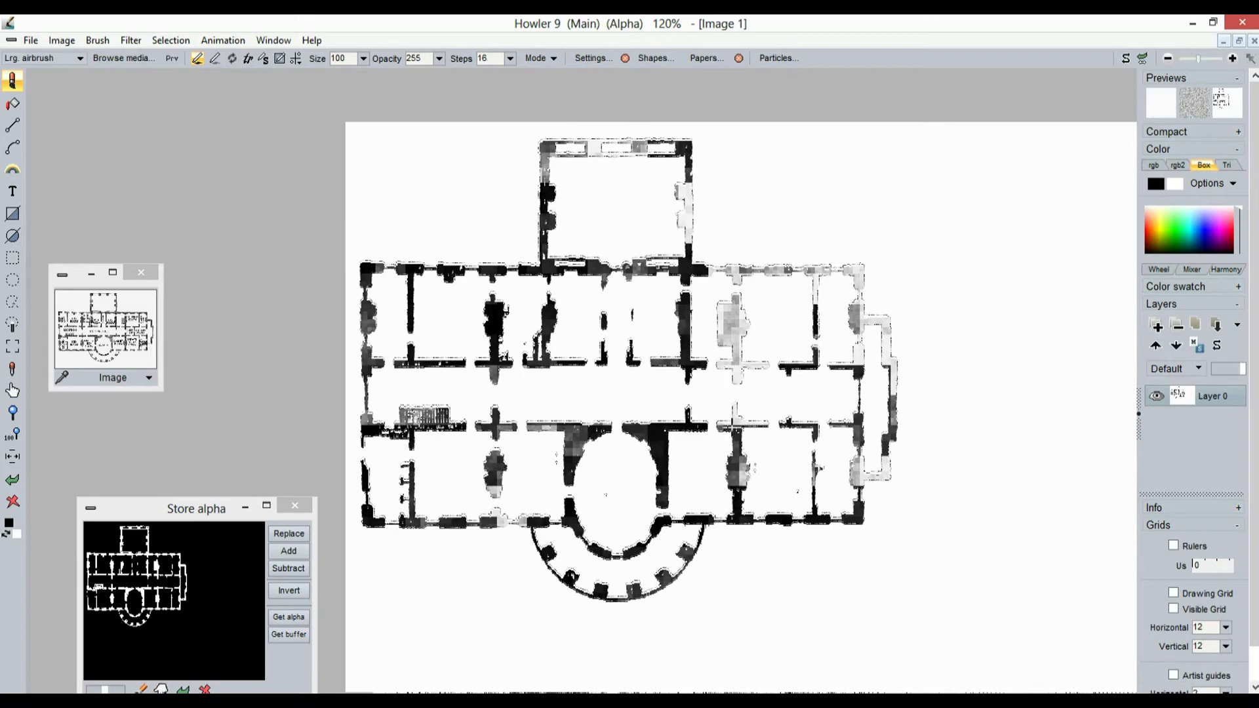
click(97, 40)
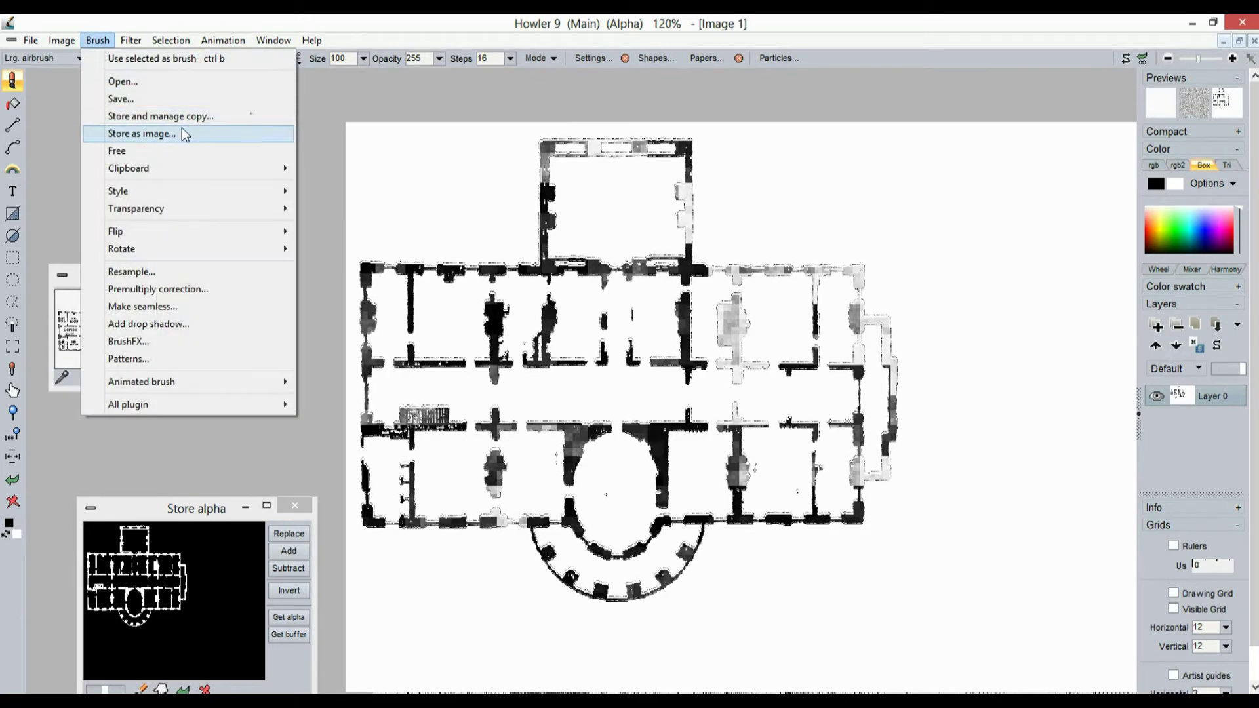
click(148, 135)
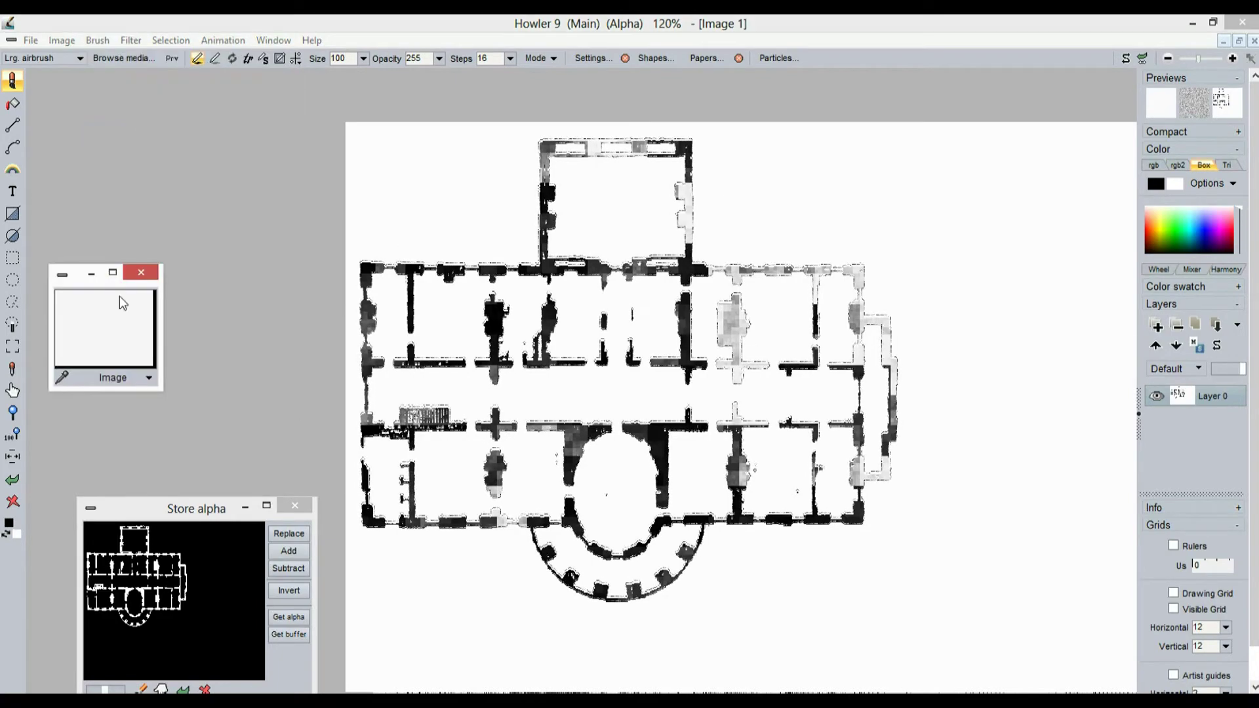
drag(79, 281, 76, 118)
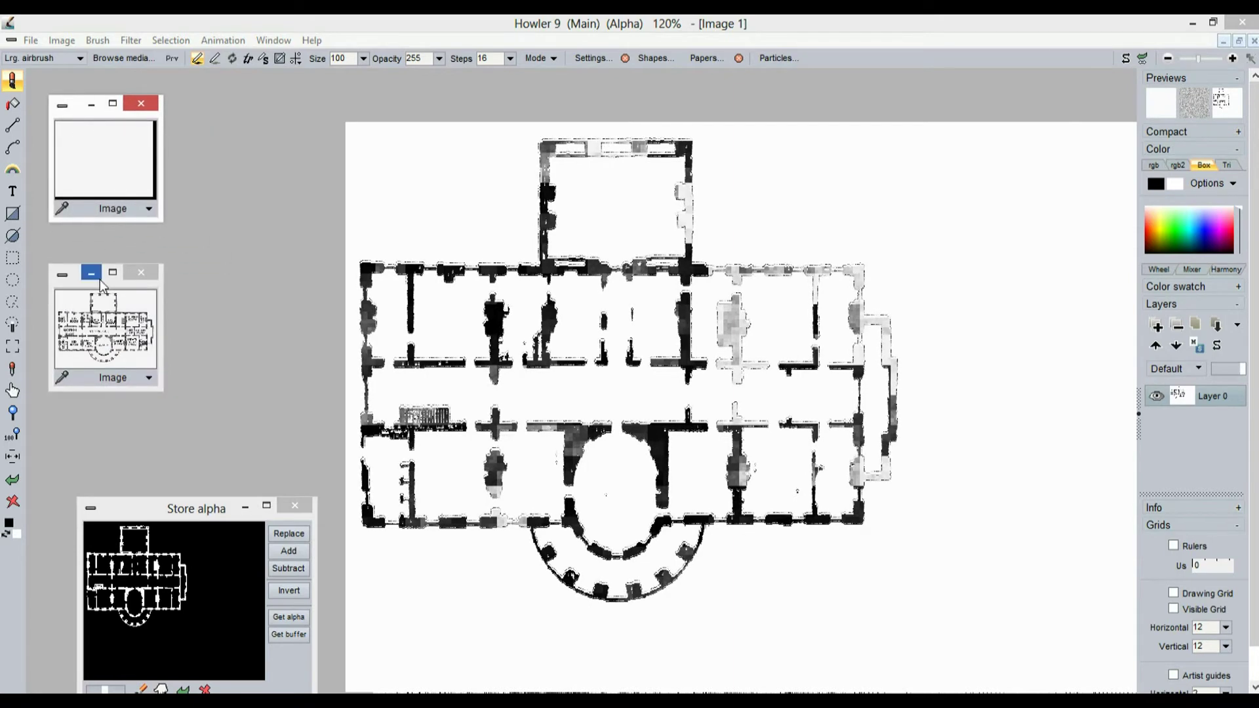
drag(73, 285, 77, 323)
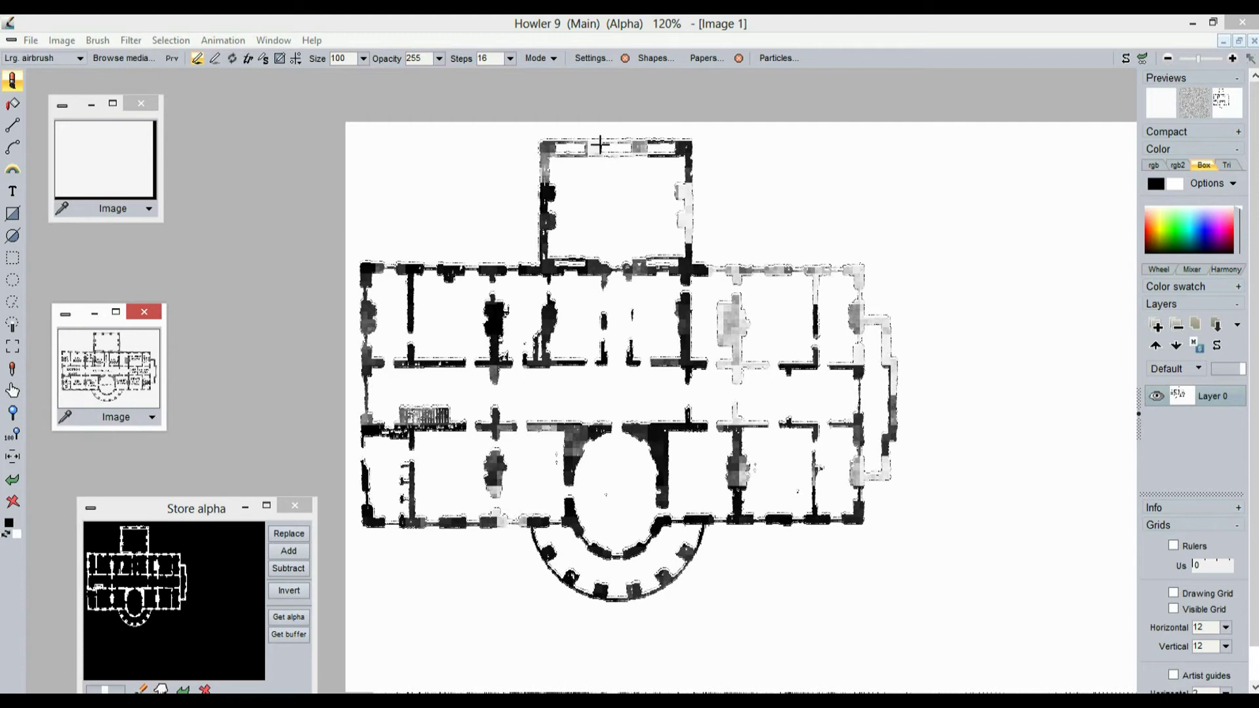
- Turn the selected walls into a brush, store a managed copy of it, and set its Brush buffer window aside
click(98, 40)
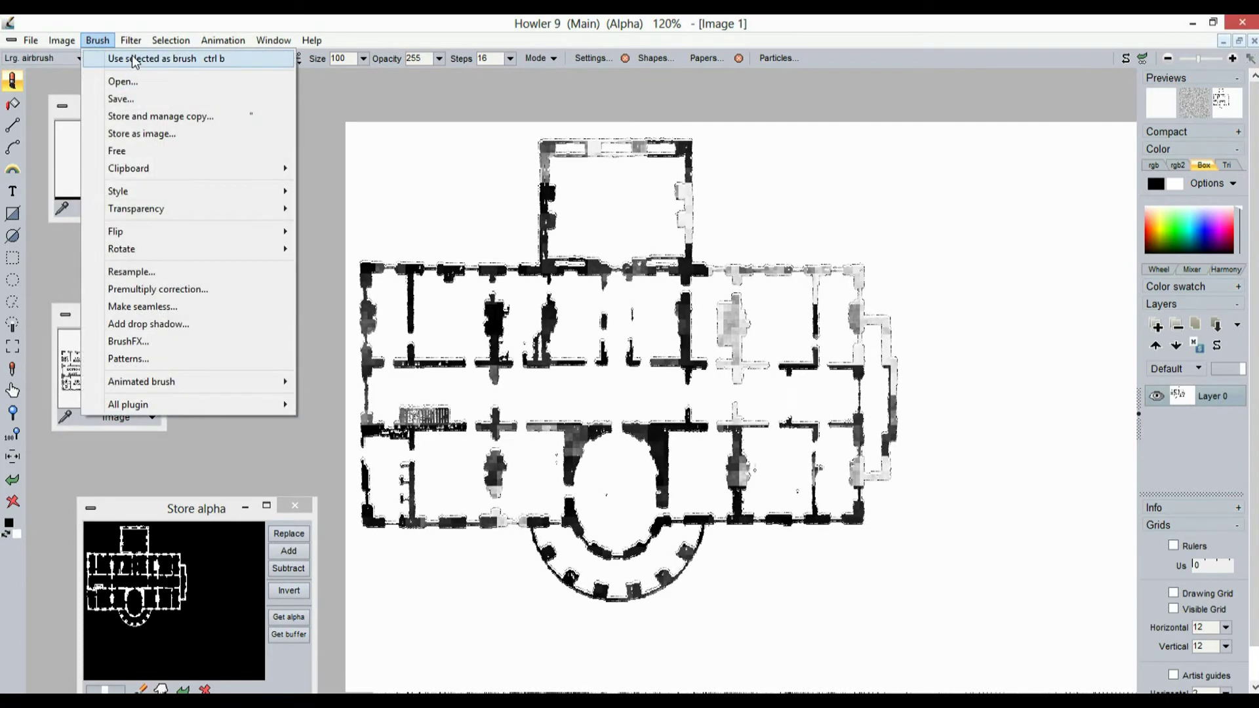
click(132, 57)
click(101, 40)
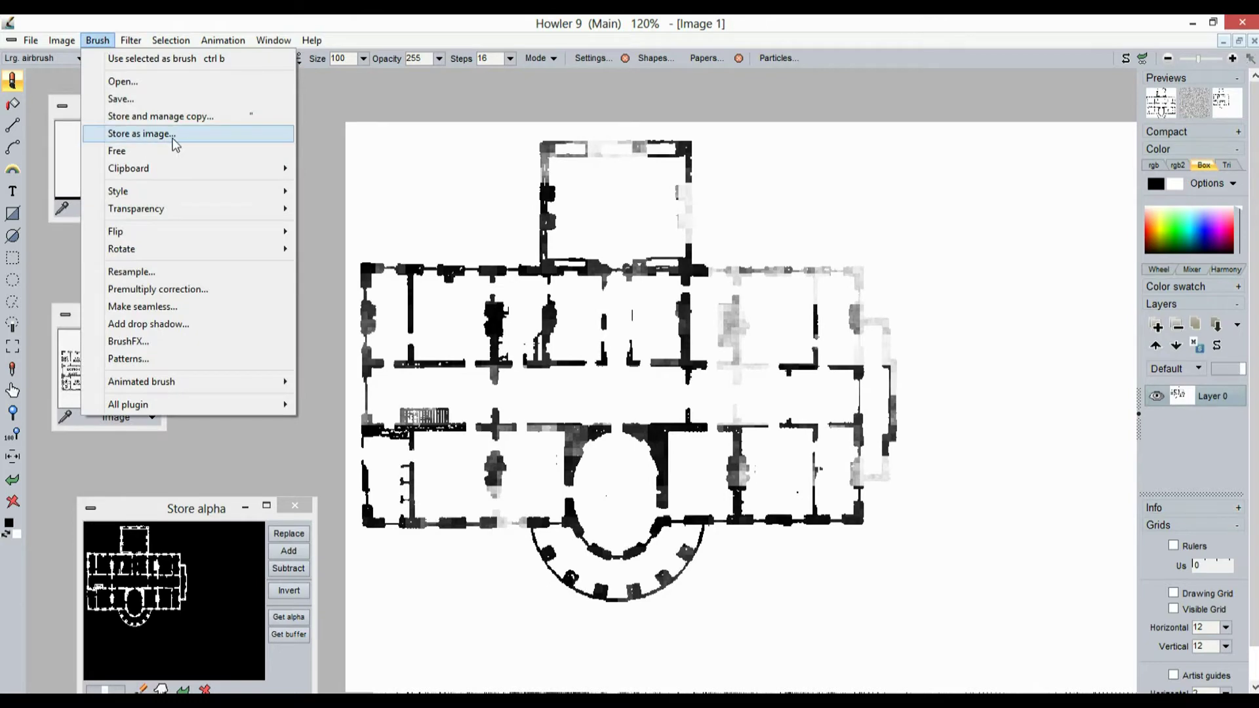
click(141, 116)
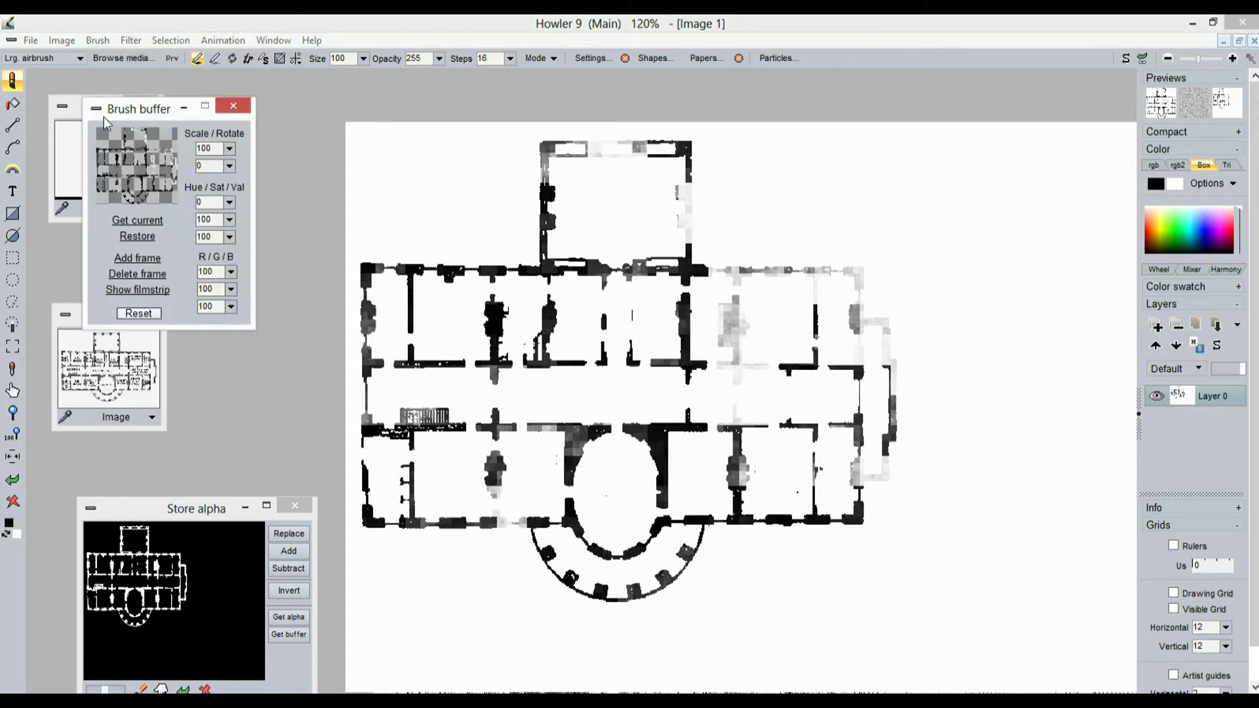
mouse_move(110, 120)
mouse_down()
mouse_move(385, 277)
mouse_move(1030, 505)
mouse_move(973, 641)
mouse_up()
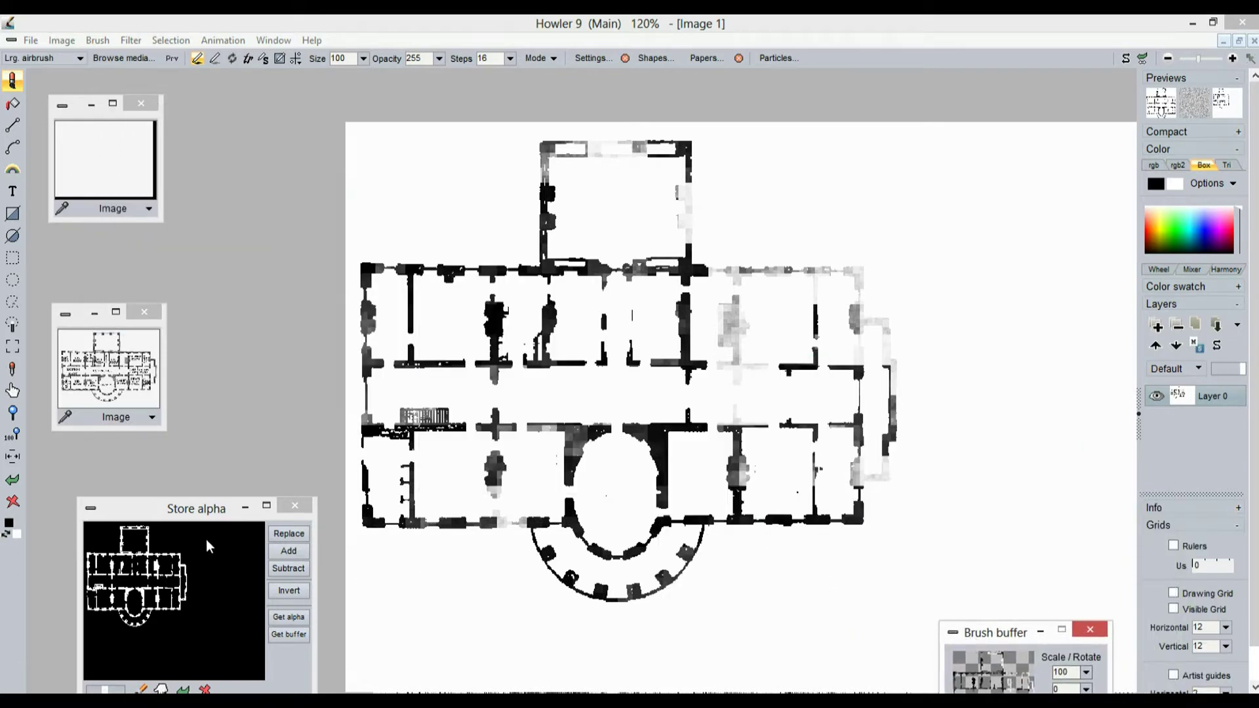
- Restore the wall selection from the stored alpha and pick up the whole floor plan as a brush with the brush selector
click(288, 534)
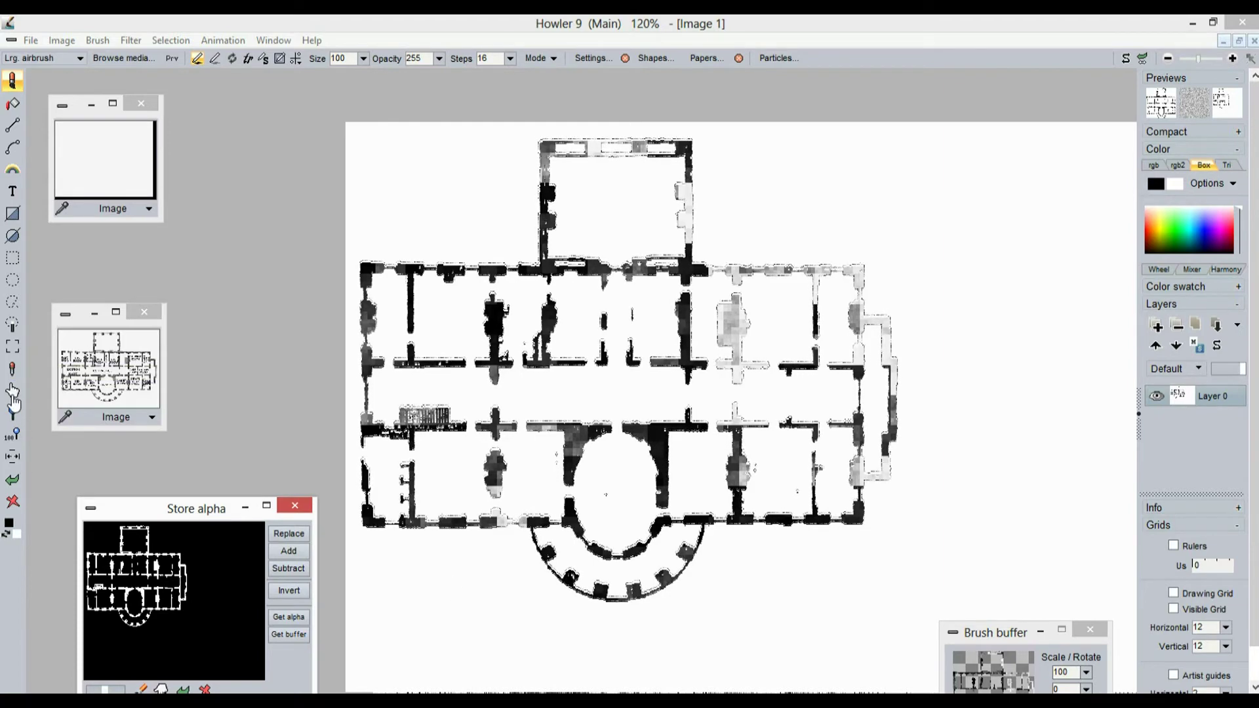
click(13, 348)
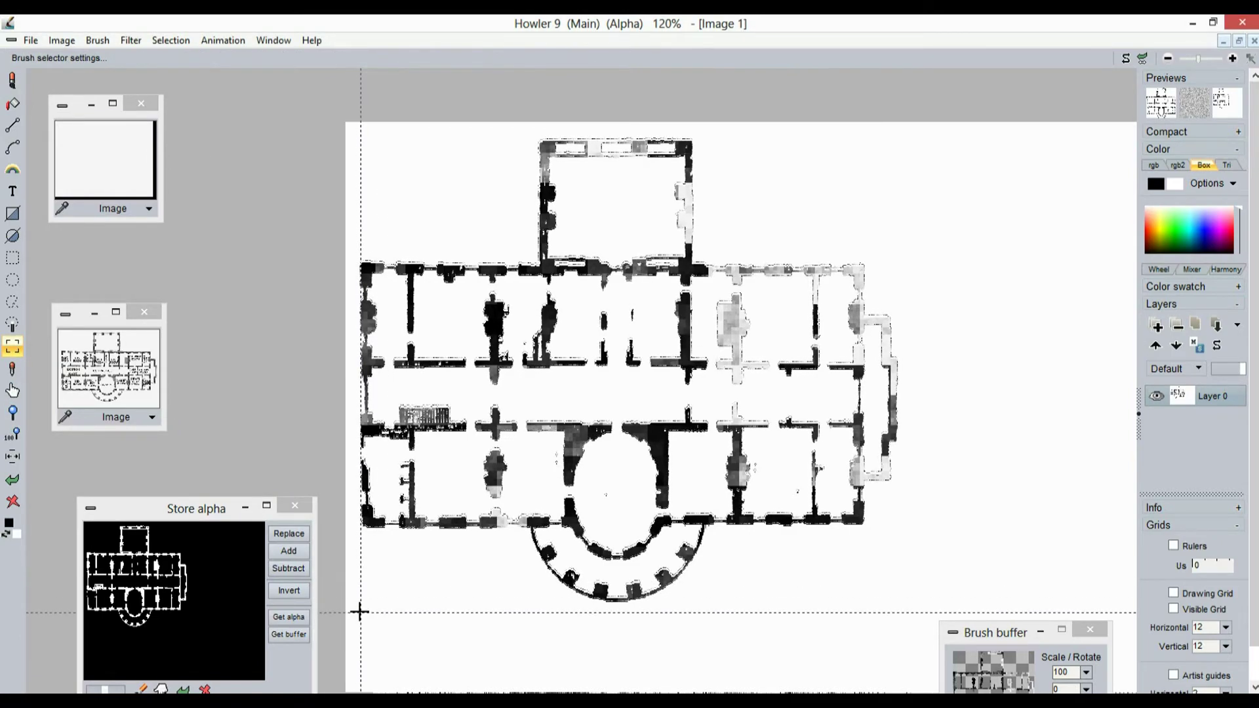
mouse_move(717, 195)
mouse_down()
mouse_move(924, 132)
mouse_move(908, 130)
mouse_up()
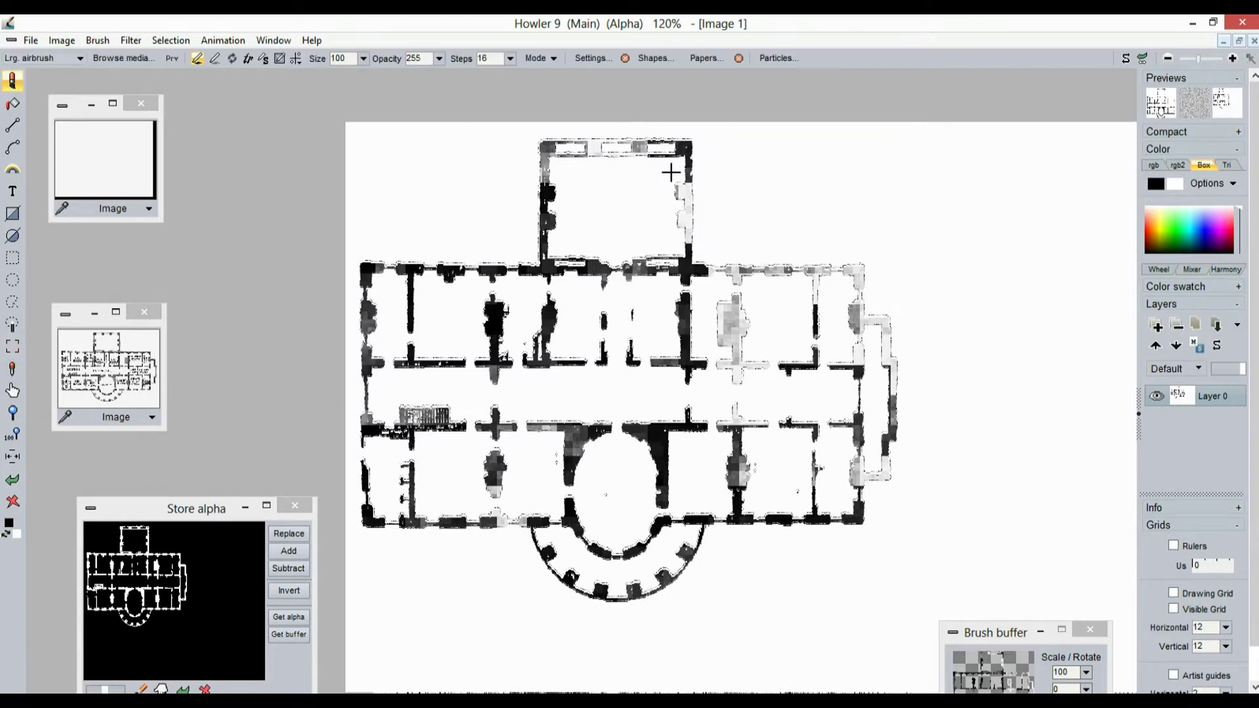
- Store a managed copy of the floor plan brush in a second Brush buffer and turn on the brush preview
click(114, 42)
click(246, 116)
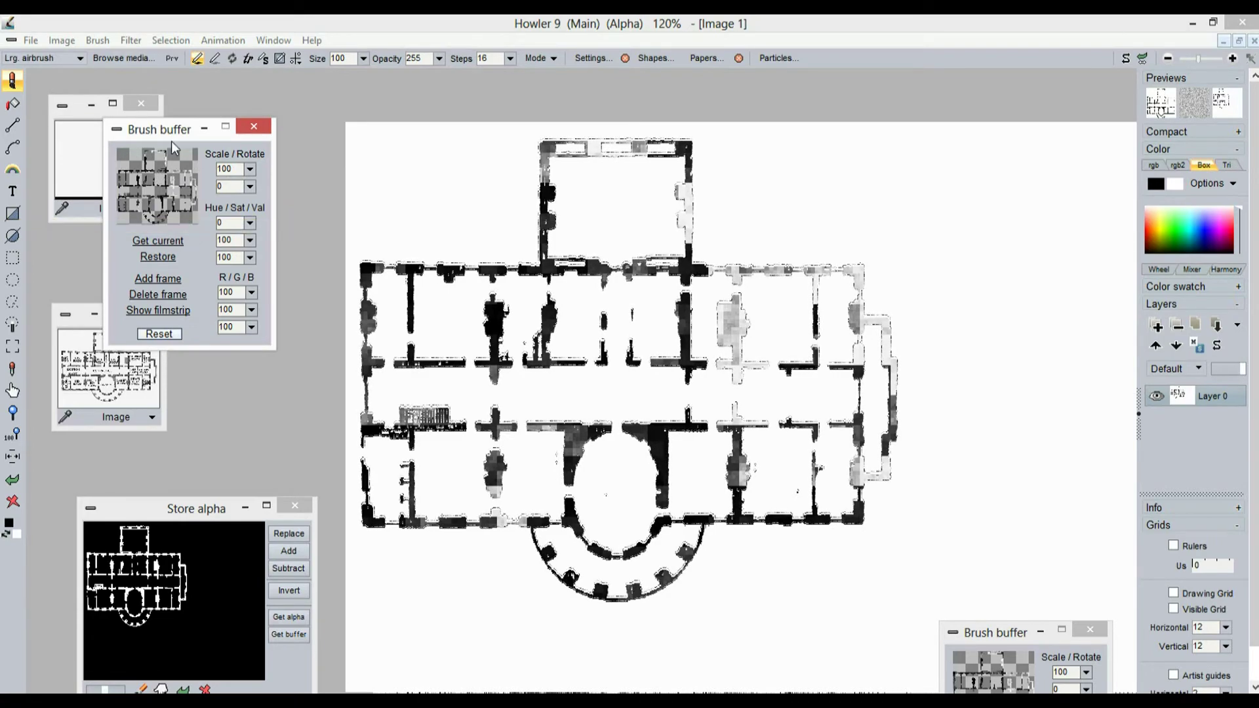
click(172, 58)
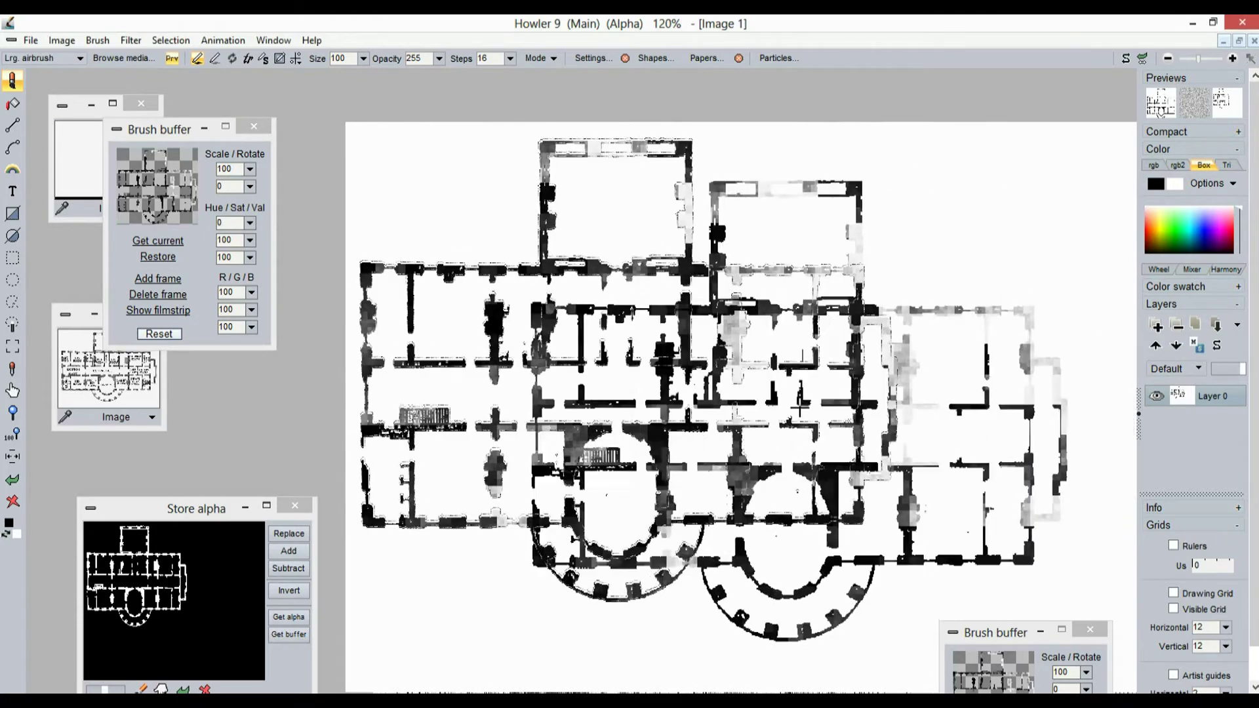
- Create a new blank image of 2048 x 1536 pixels by doubling the proposed size
key(minus)
key(minus)
key(minus)
key(minus)
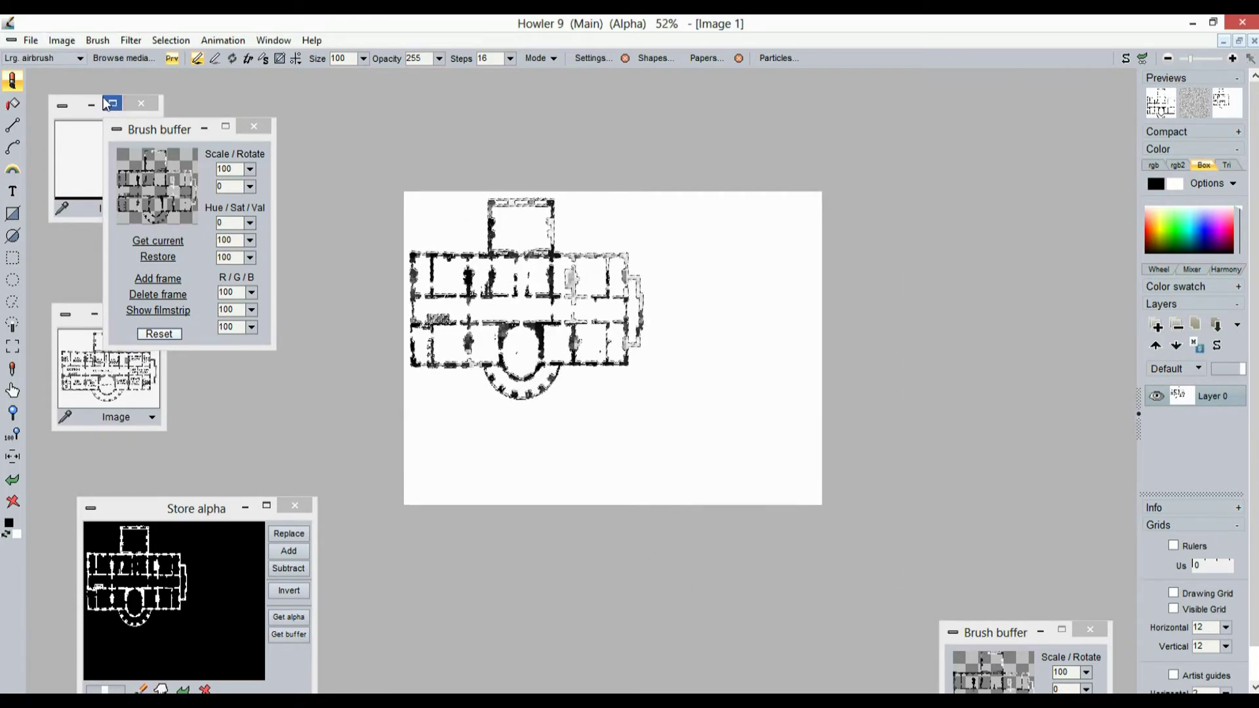
click(34, 40)
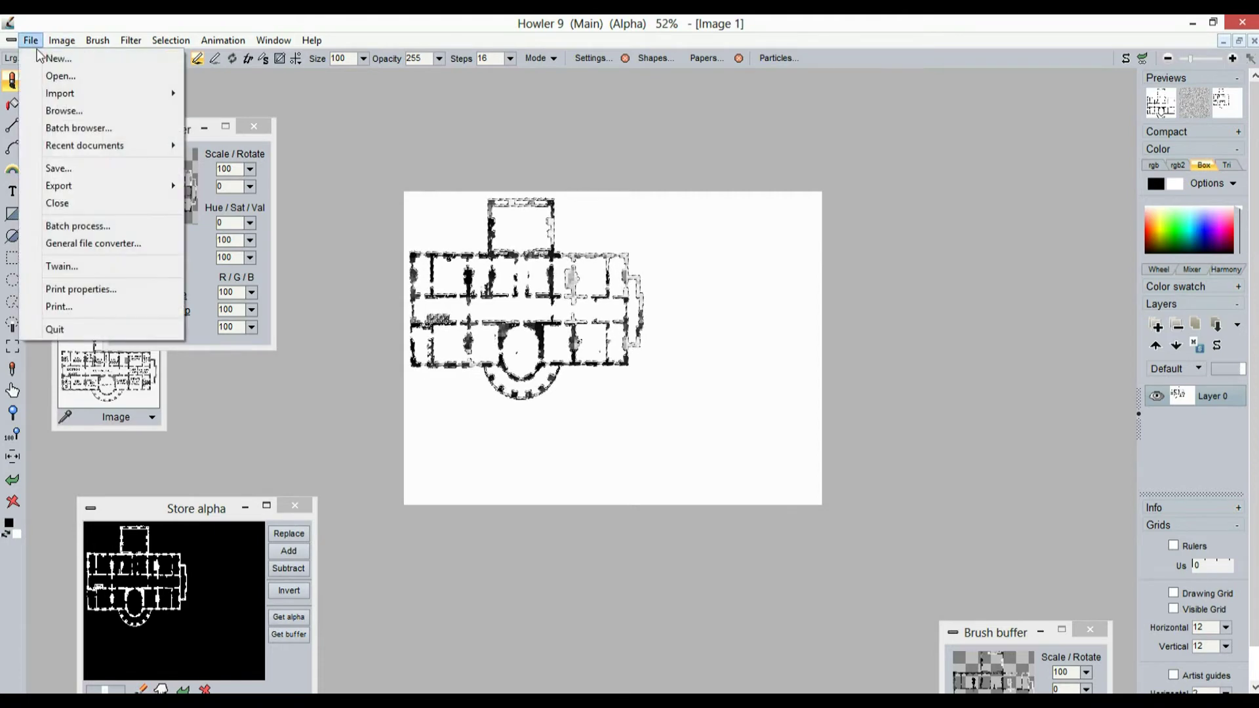
click(87, 62)
click(528, 437)
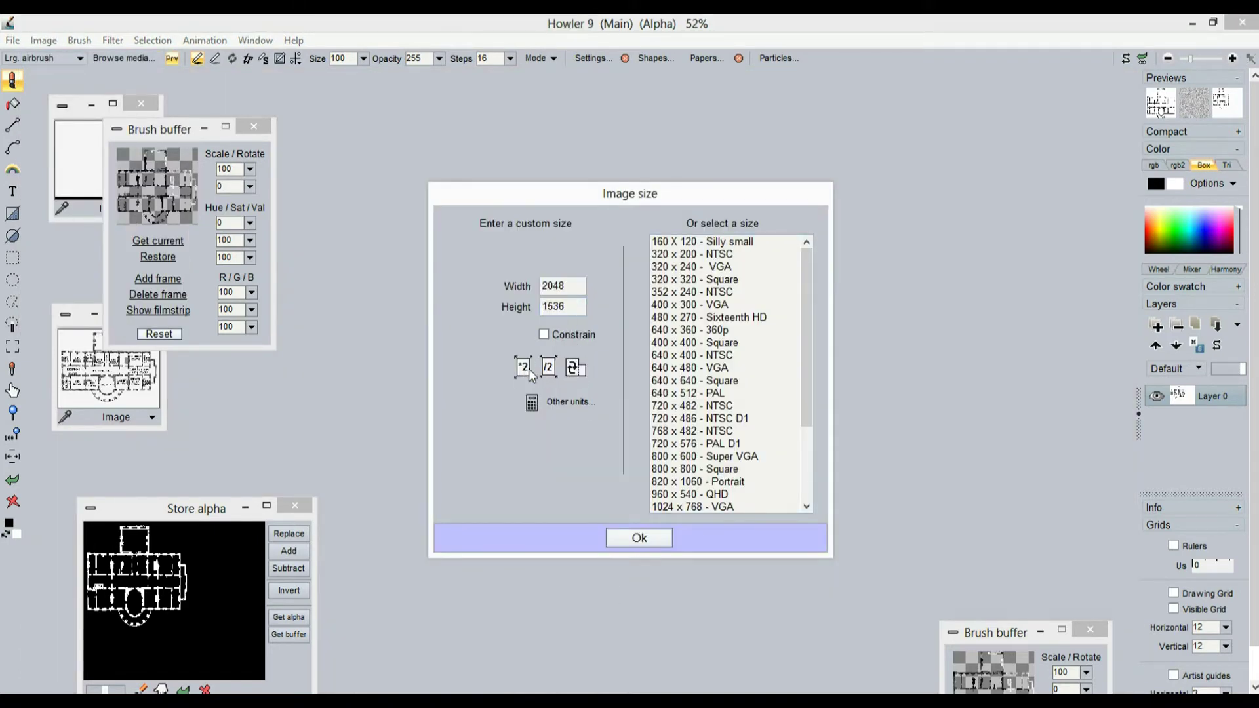
click(640, 538)
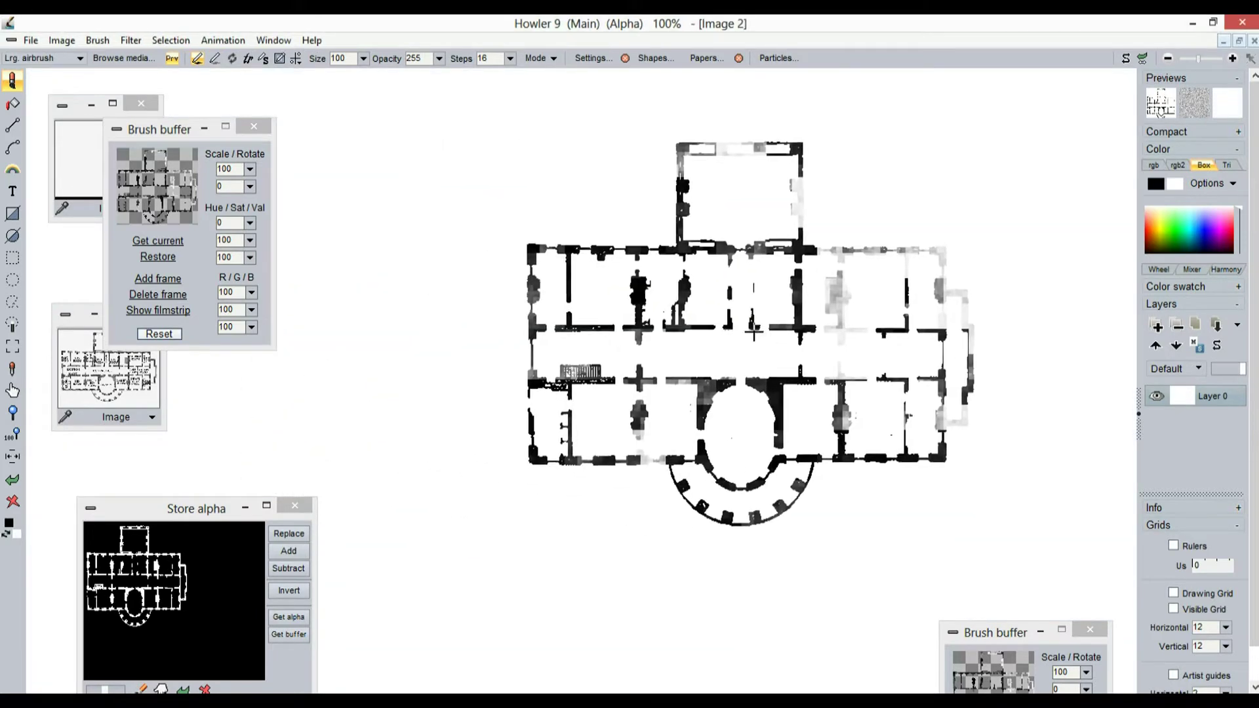
- Stamp six floor plans in two rows of three on the new image, flipping the brush for some of them
scroll(554, 351, down, 3)
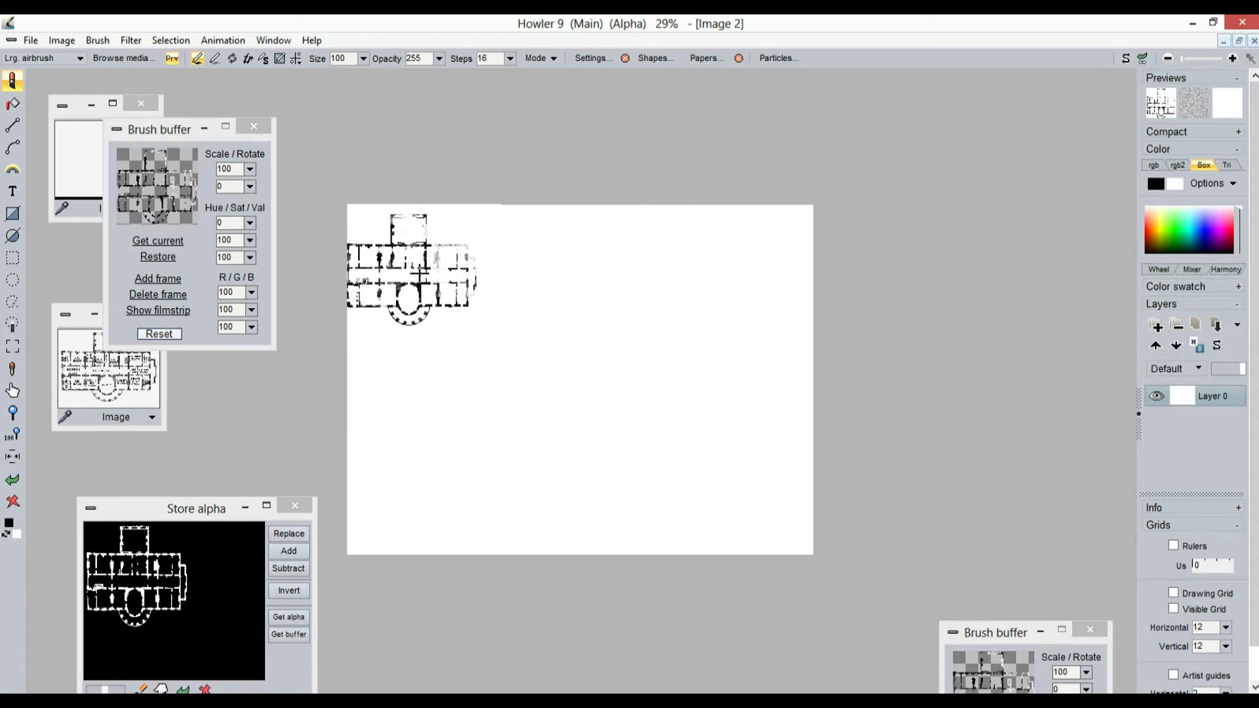
click(416, 283)
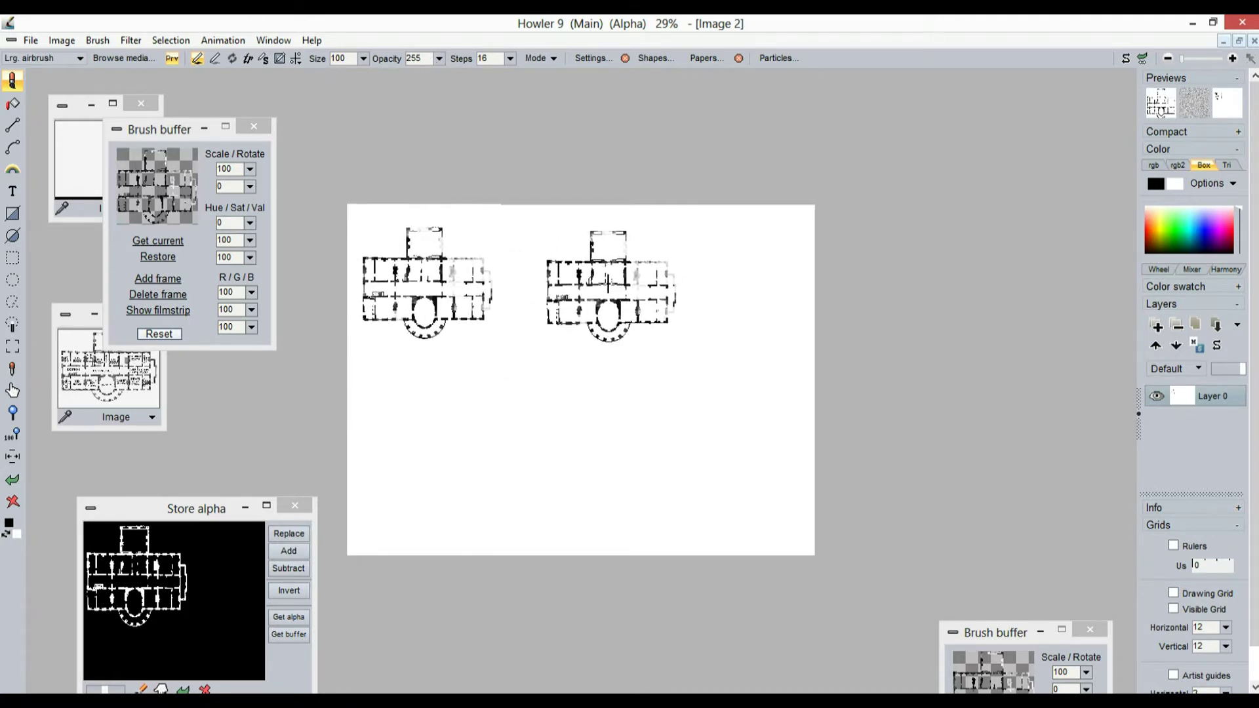
click(588, 287)
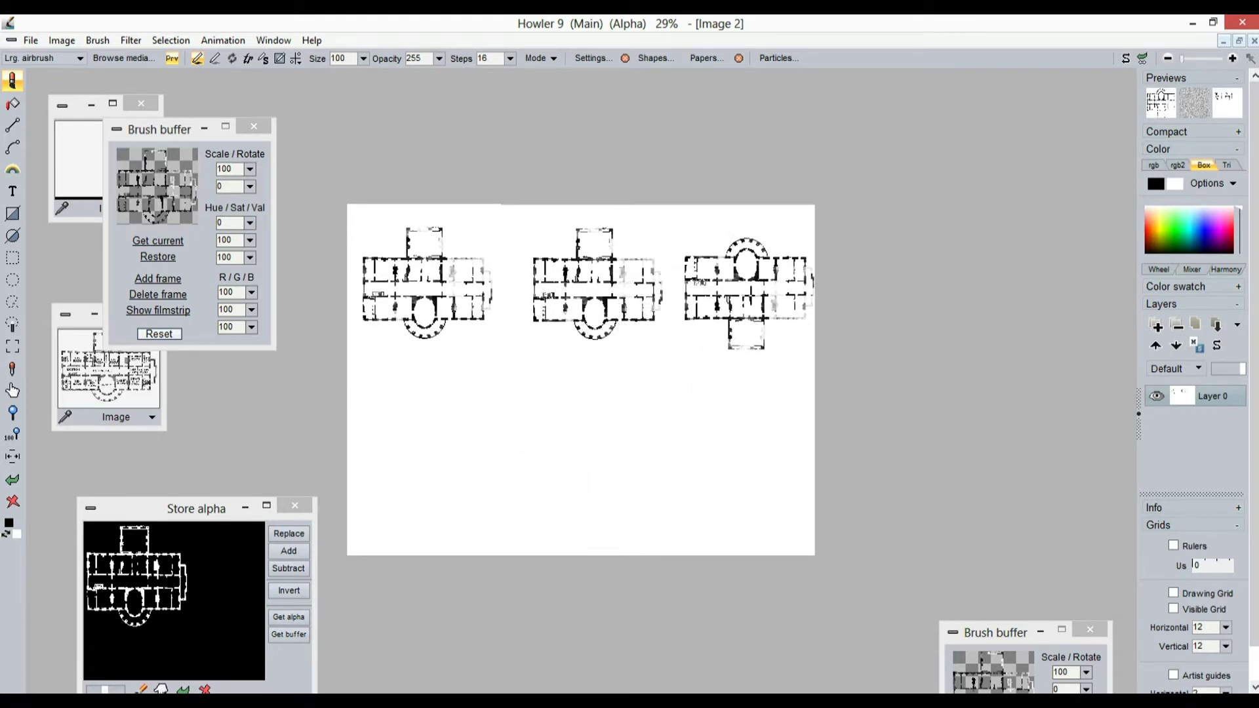
click(734, 288)
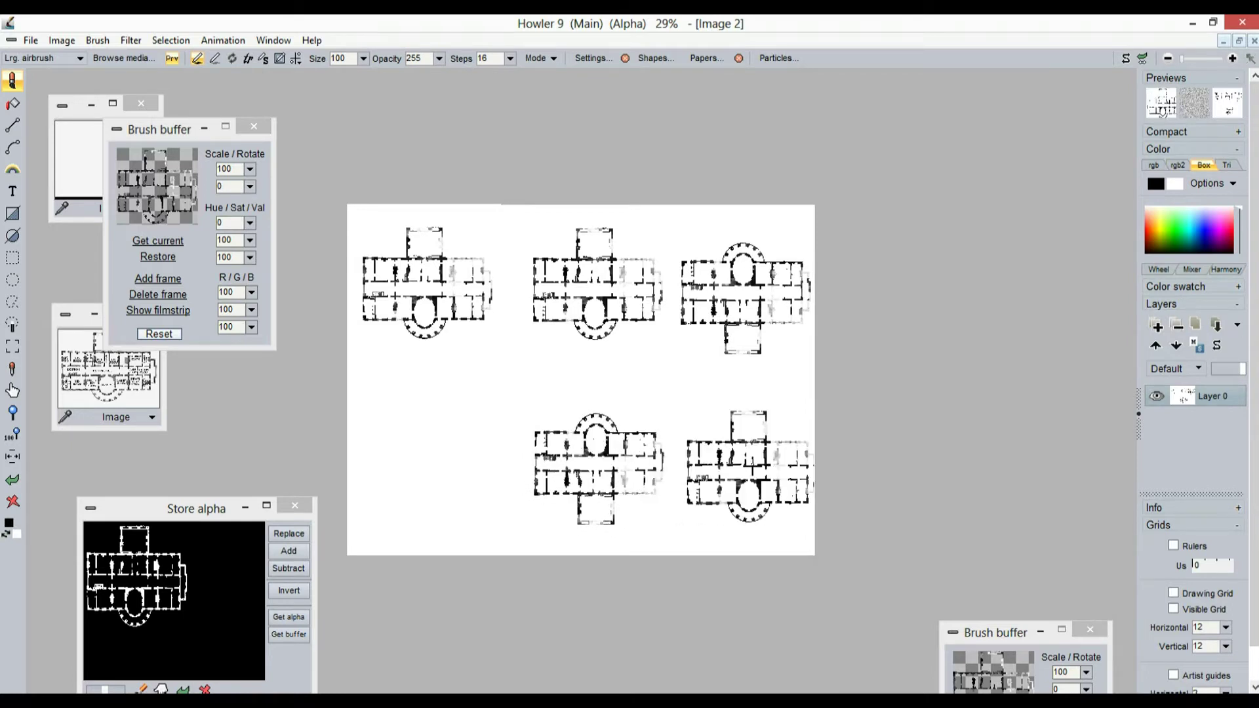
click(745, 456)
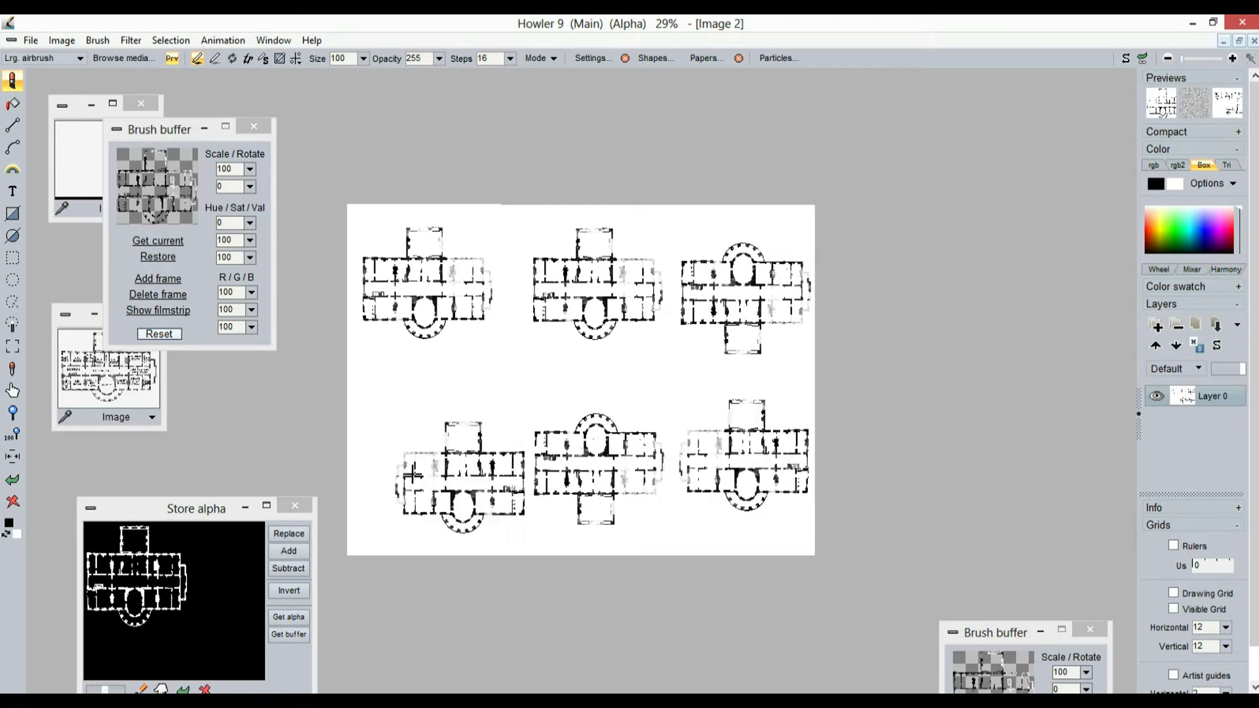
click(417, 461)
- Stamp more floor plans in the gaps between the two rows and partly over the image's edges
click(510, 375)
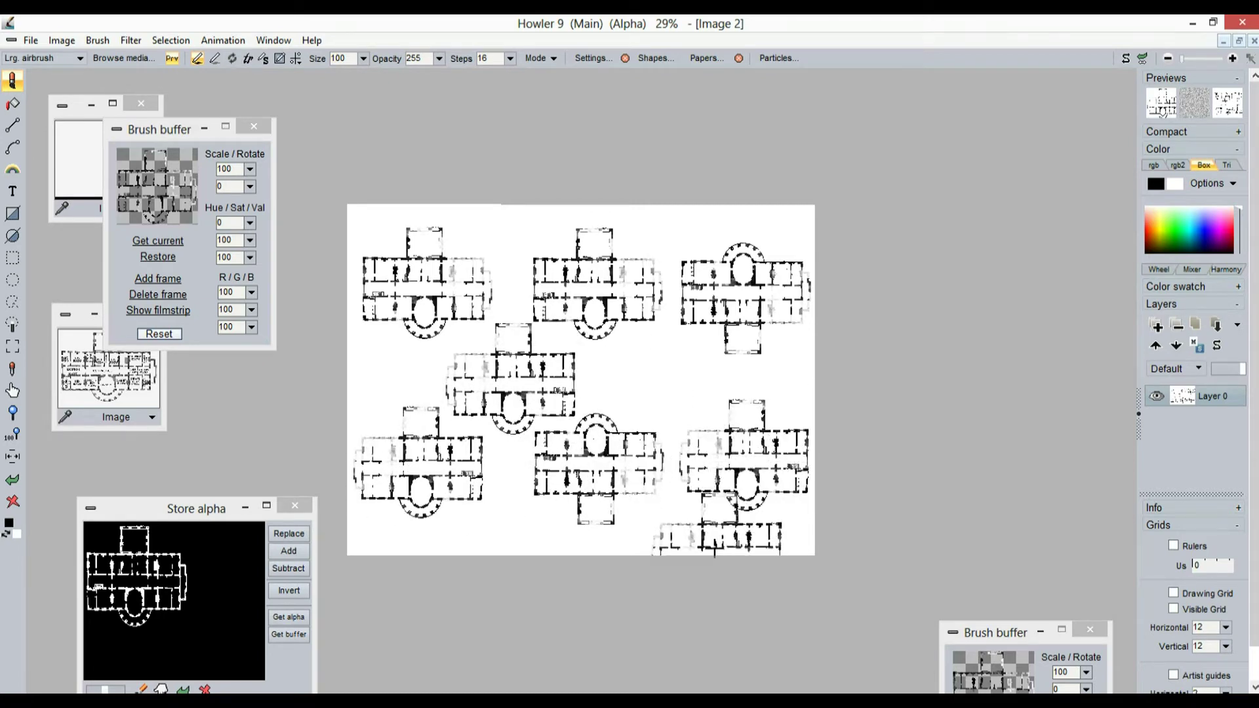
click(664, 374)
click(684, 196)
click(497, 194)
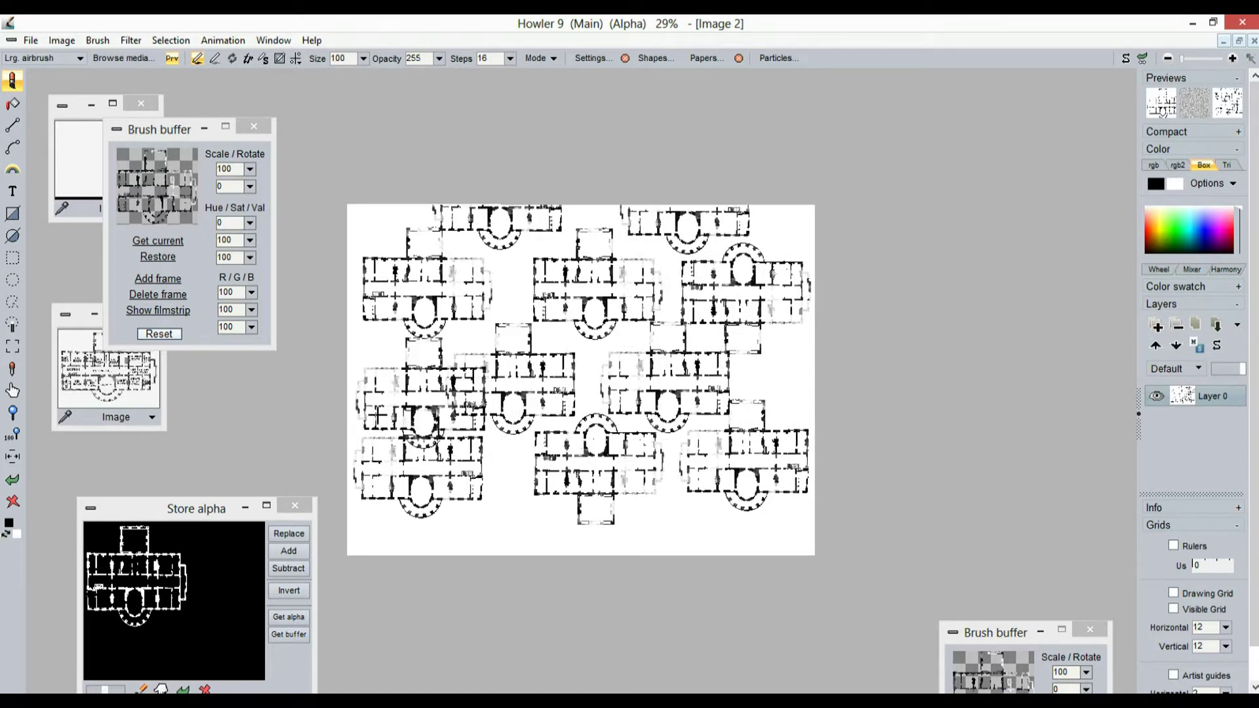
click(335, 359)
click(506, 557)
click(703, 557)
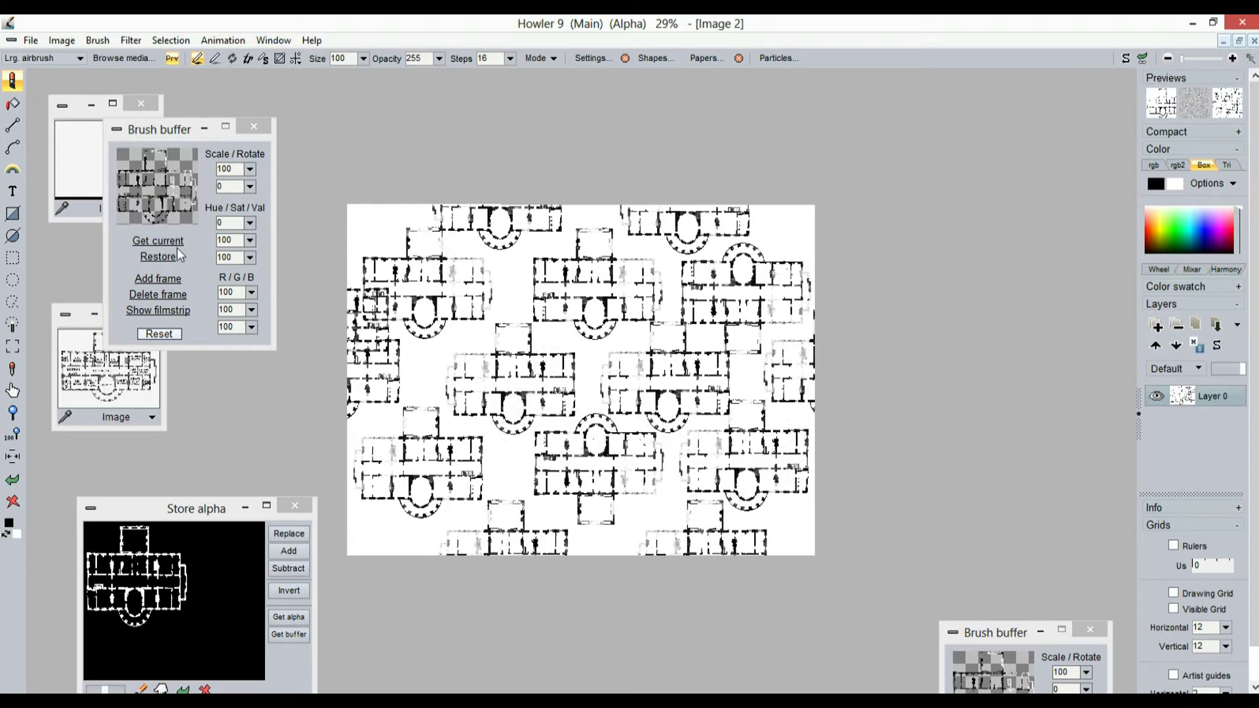
- Cut two horizontal and three vertical white streets through the floor plans with filled rectangles
click(13, 214)
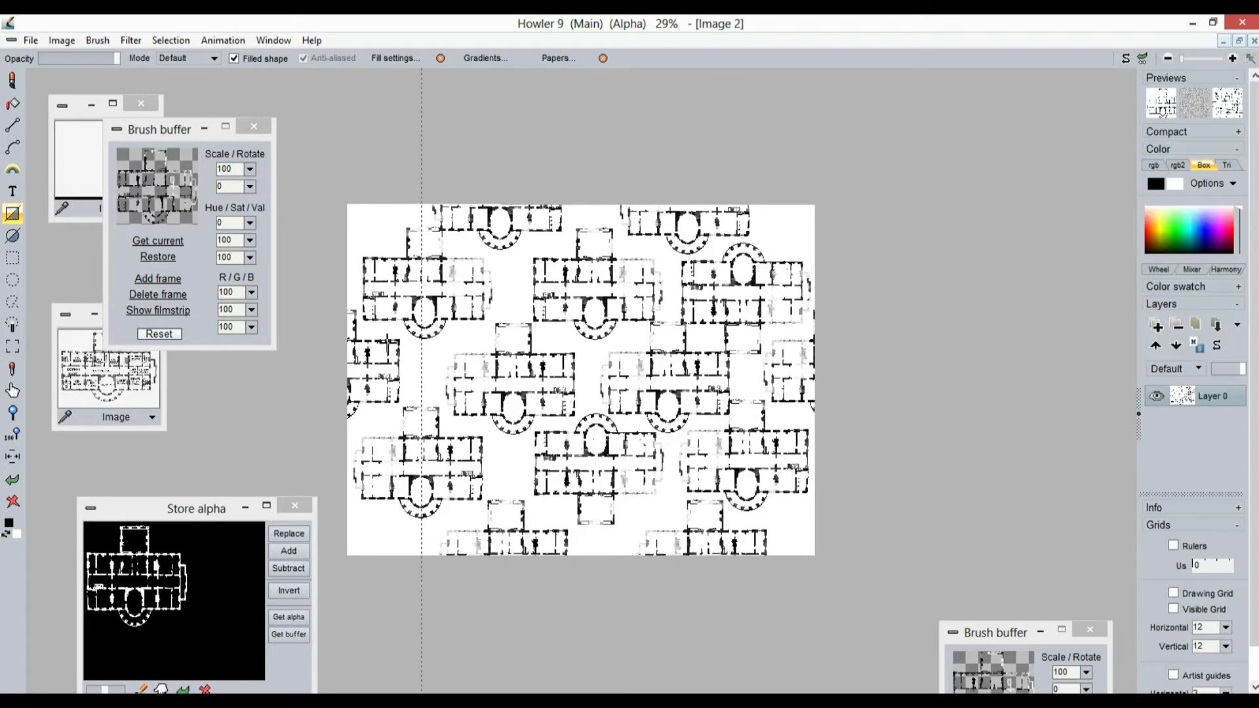
drag(324, 292, 896, 340)
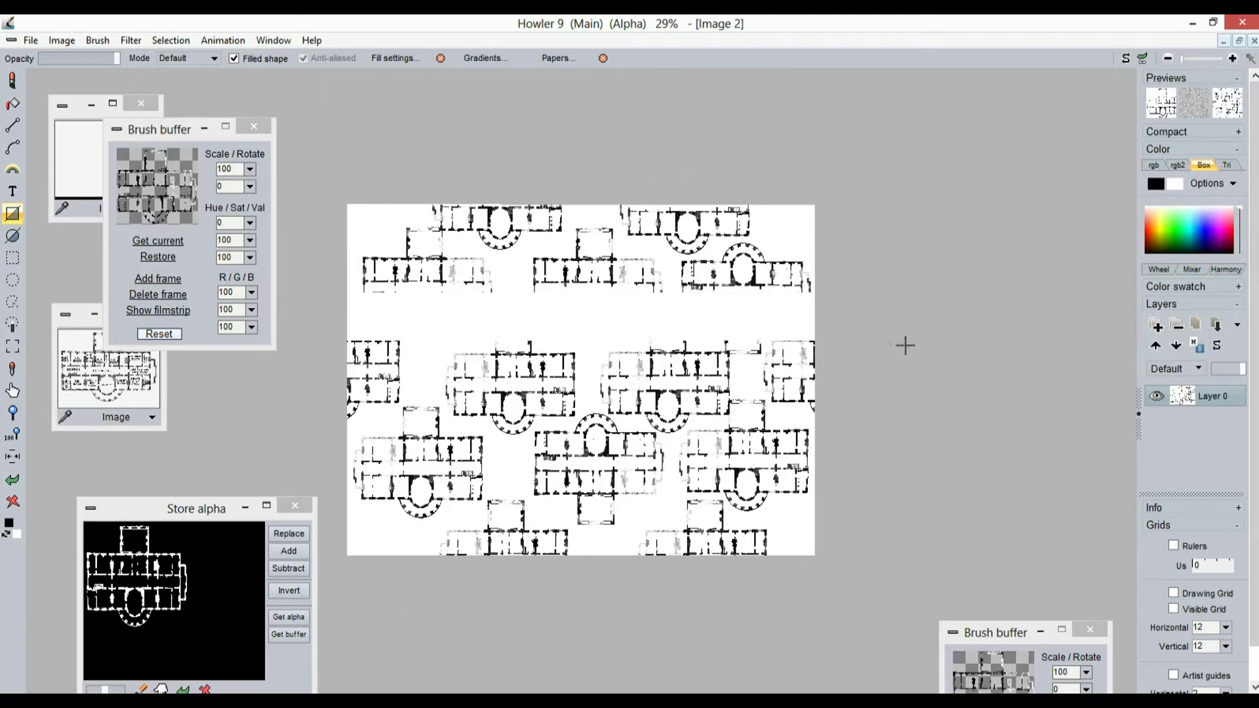
drag(323, 445, 885, 497)
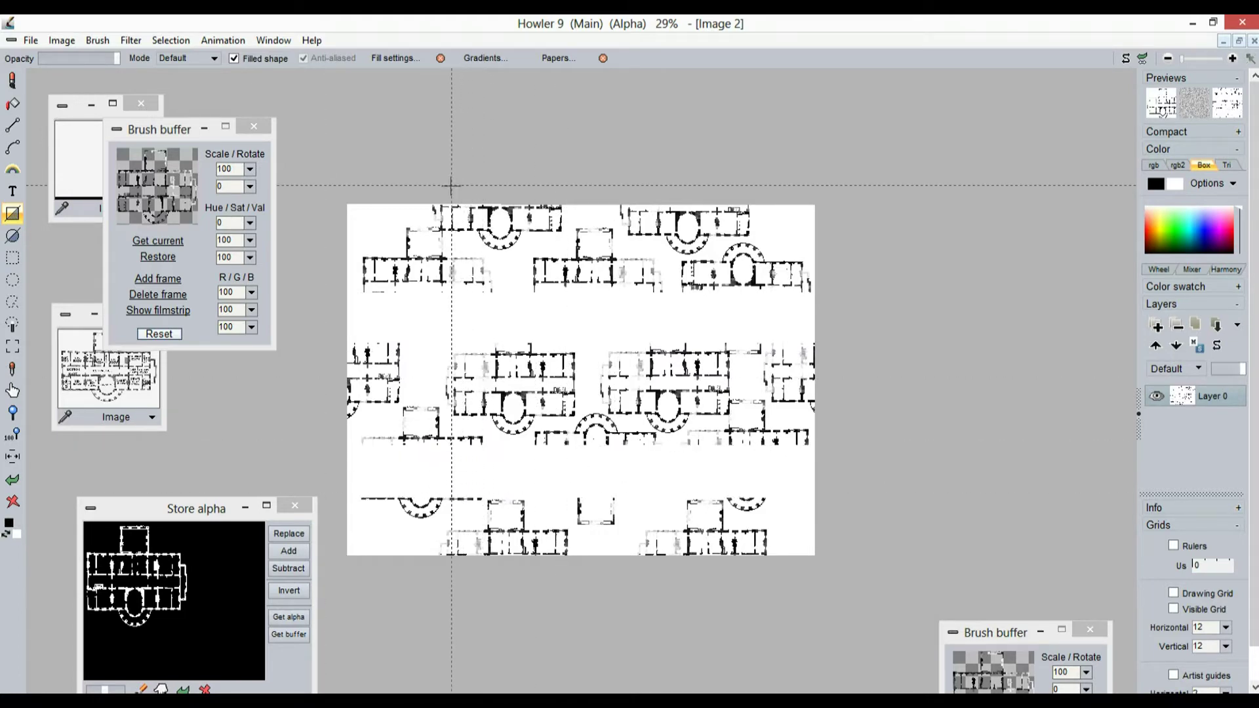
drag(465, 193, 484, 470)
drag(577, 183, 603, 465)
drag(691, 190, 720, 466)
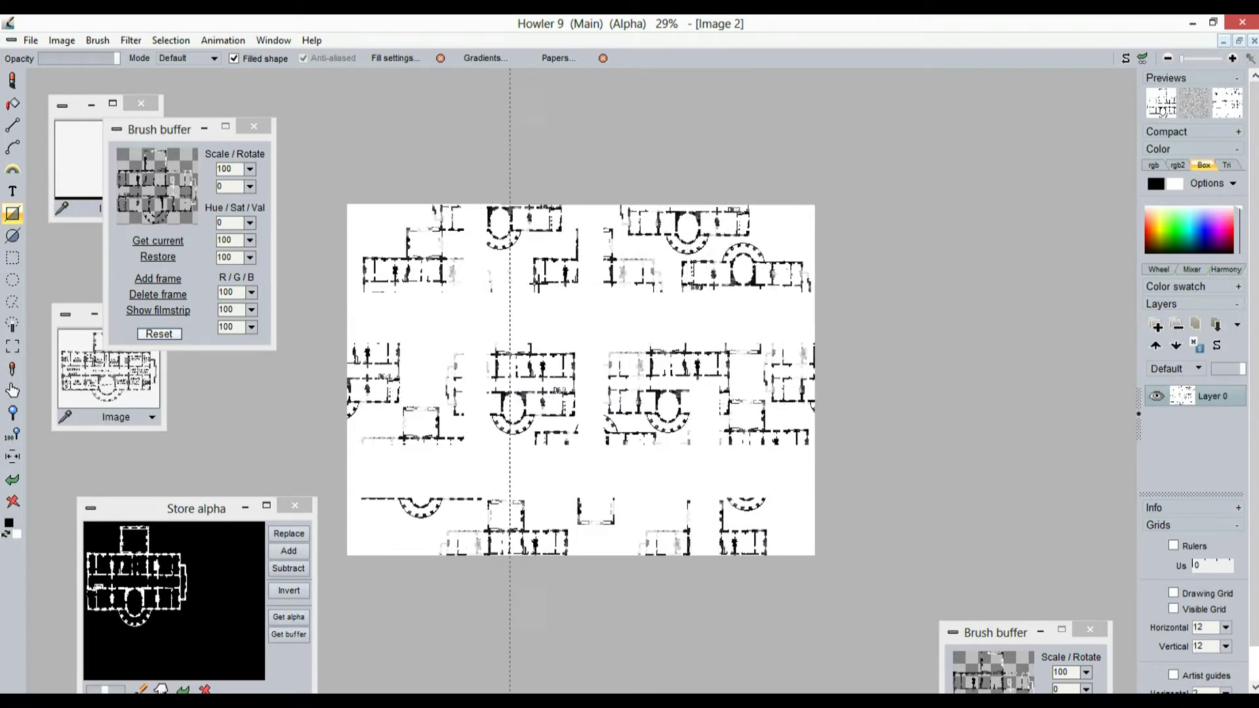
- Make the image seamless with 8% trim in x and y at its original size, and invert its colors
click(66, 41)
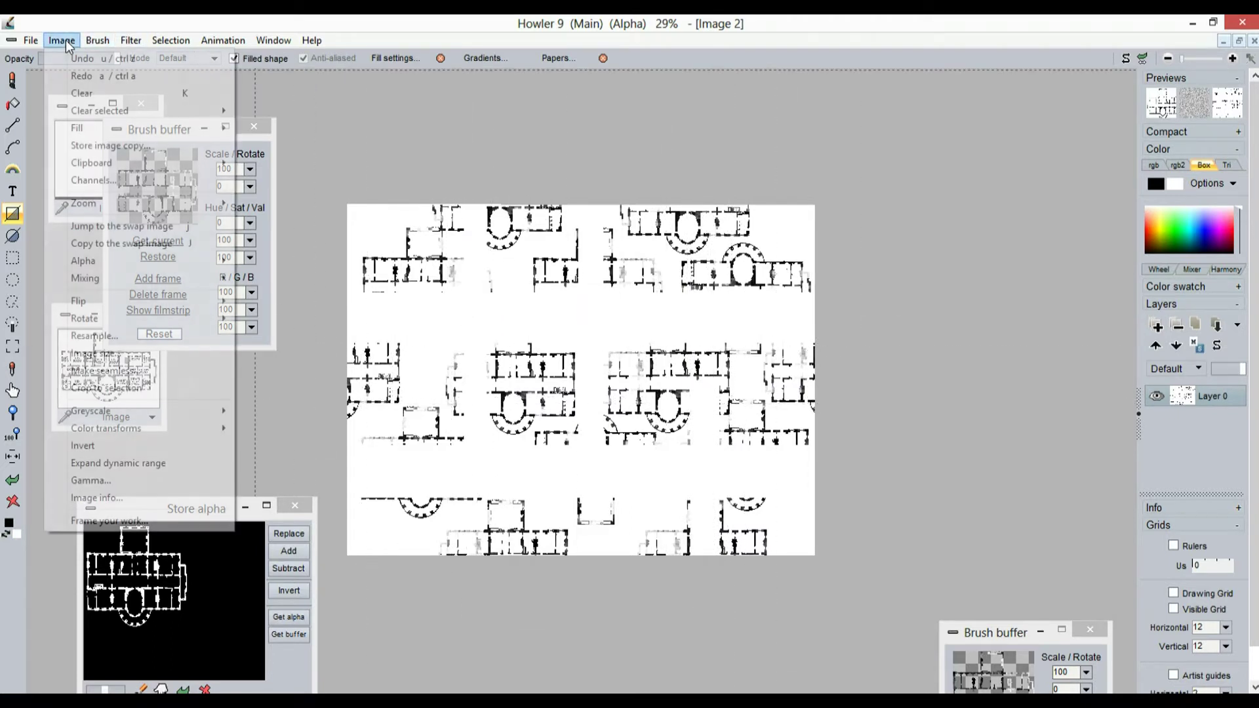
click(140, 371)
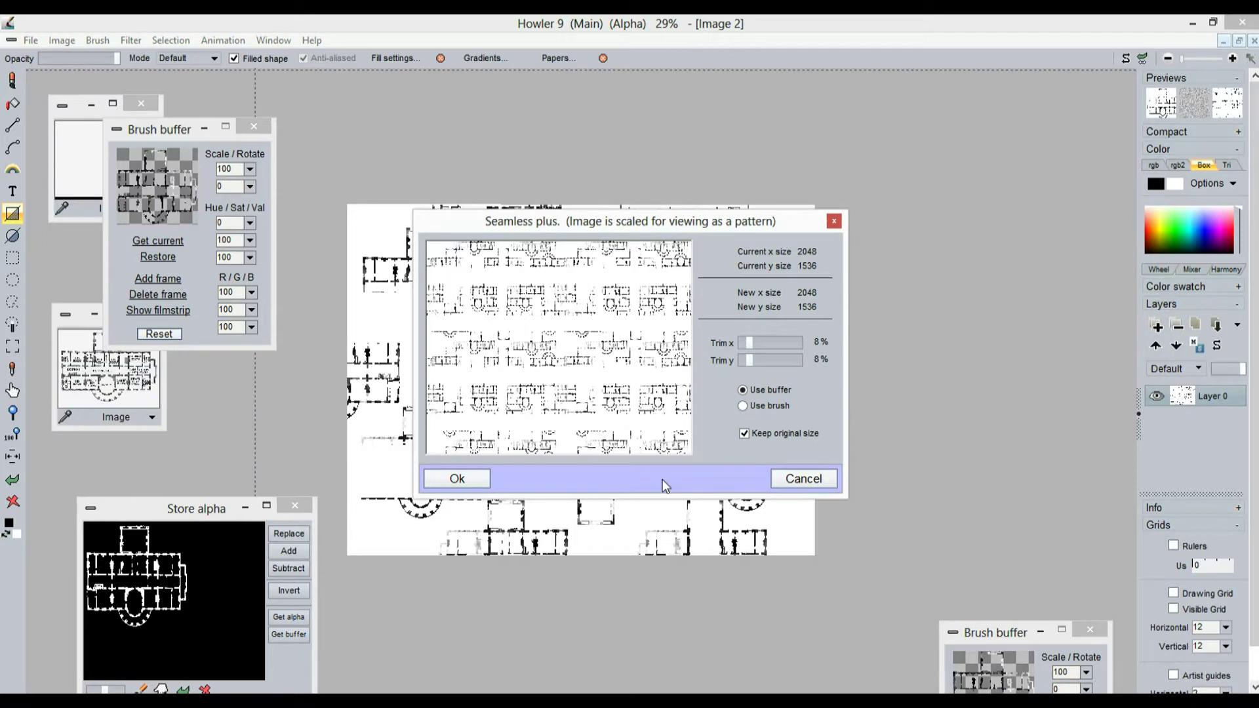
click(457, 480)
click(700, 408)
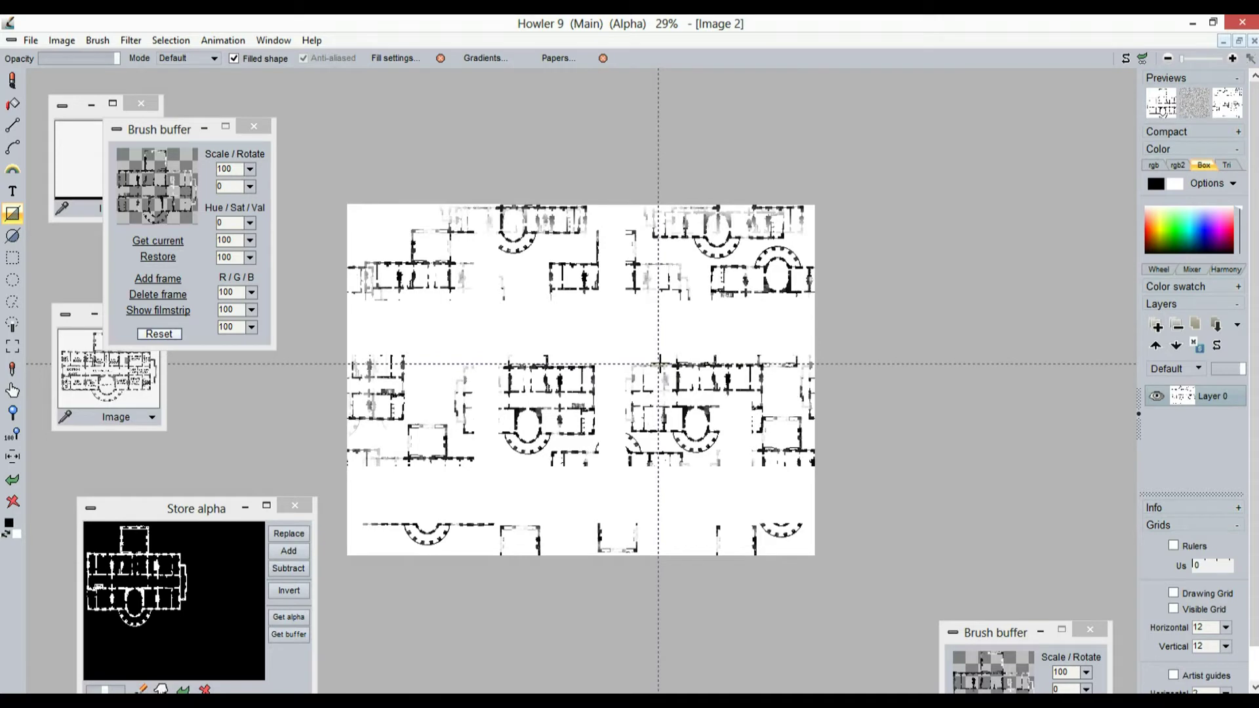
click(62, 40)
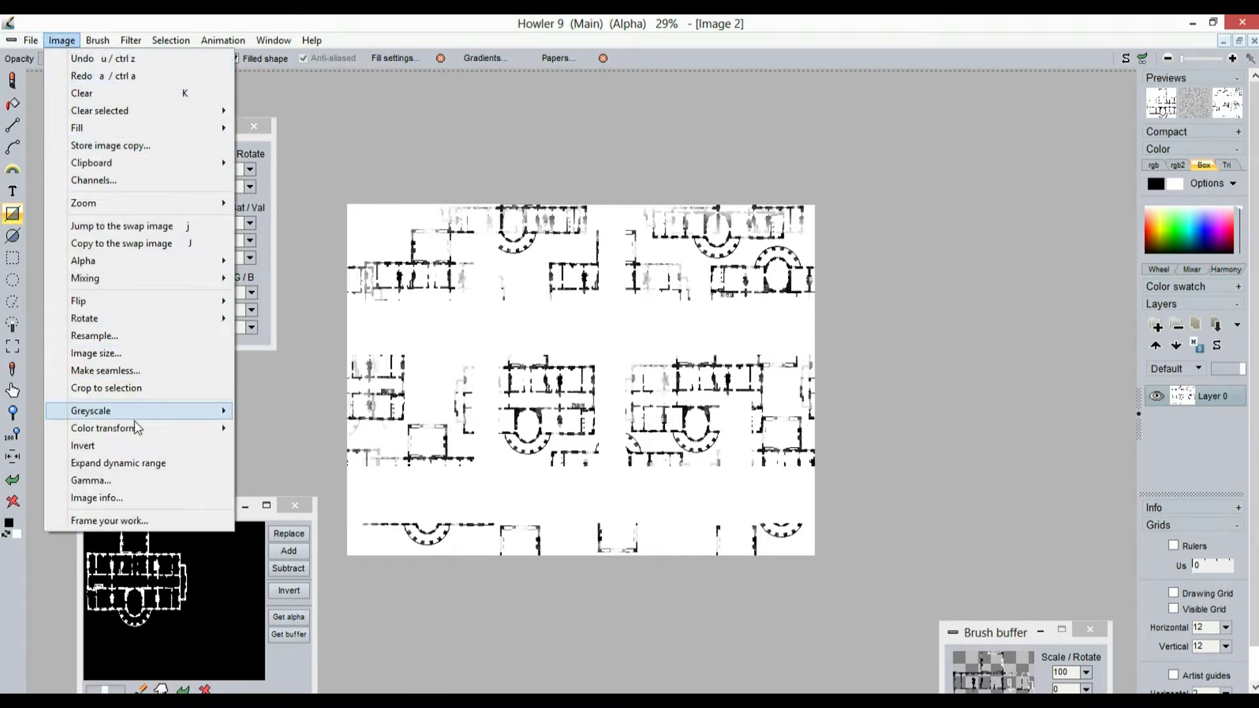
click(130, 446)
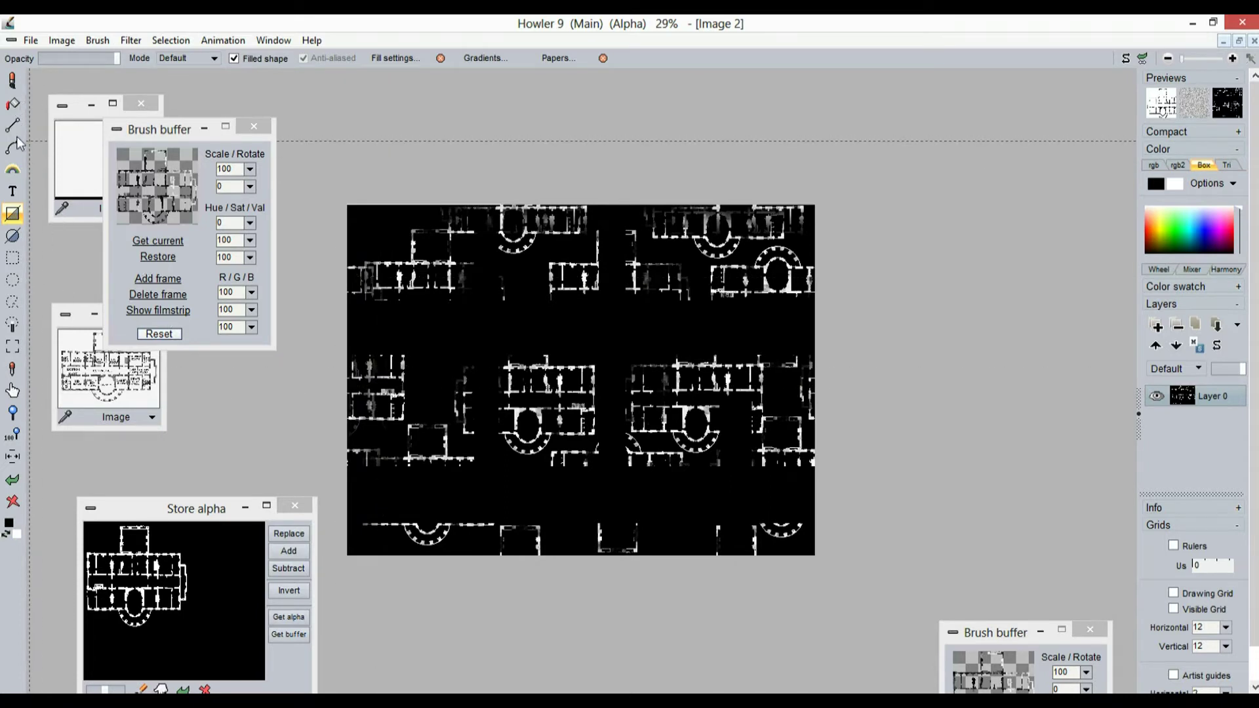
- Cover the image with a diagonal linear gradient running from black at the lower-left corner to lighter grey at the upper-right
click(13, 173)
right_click(13, 173)
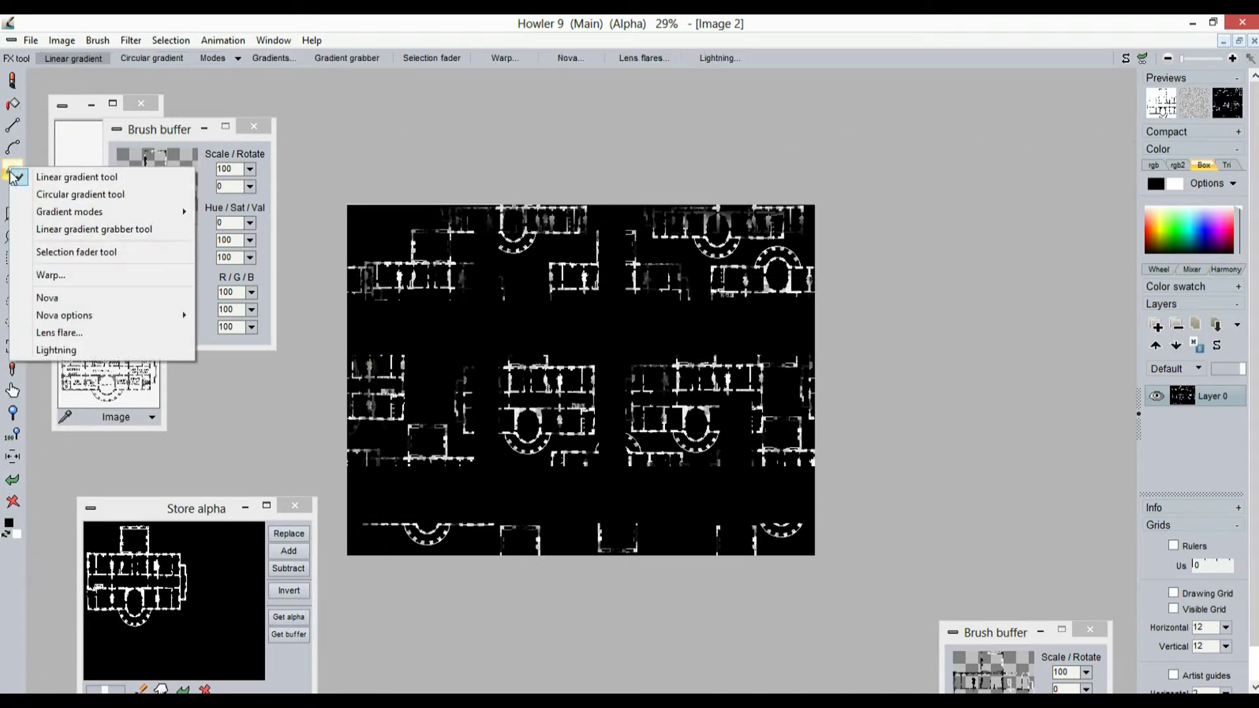
click(105, 181)
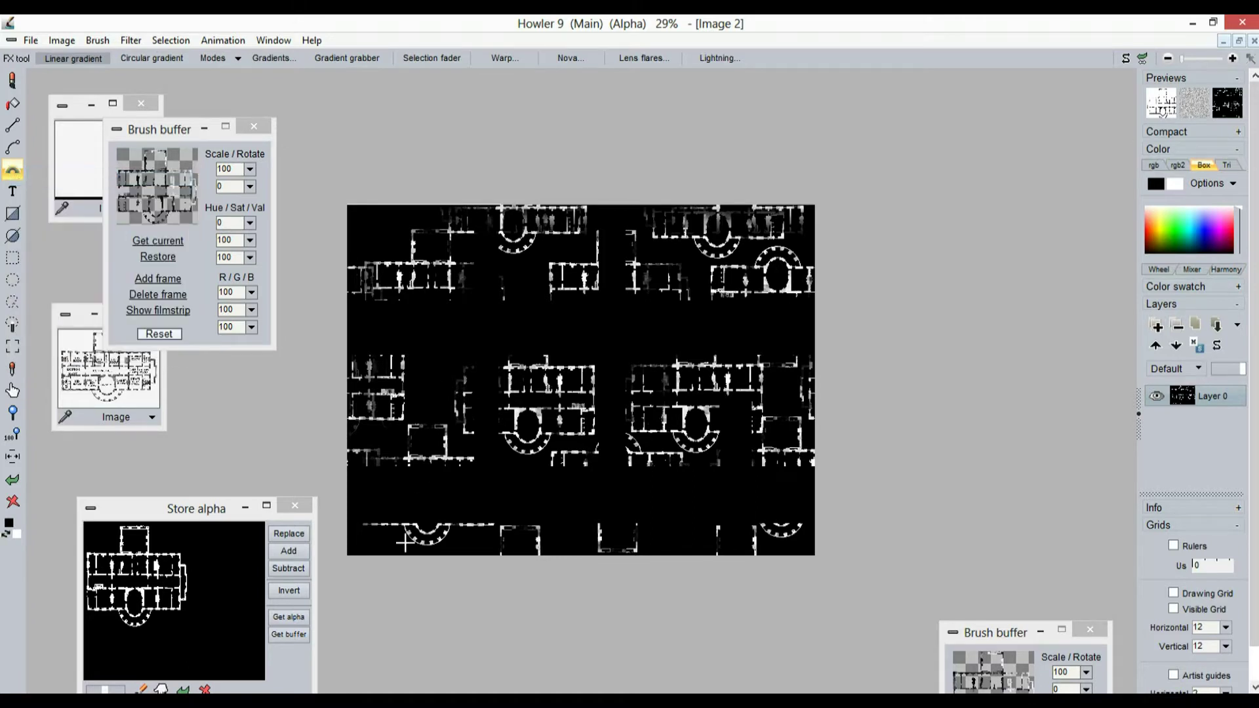
drag(345, 578, 854, 175)
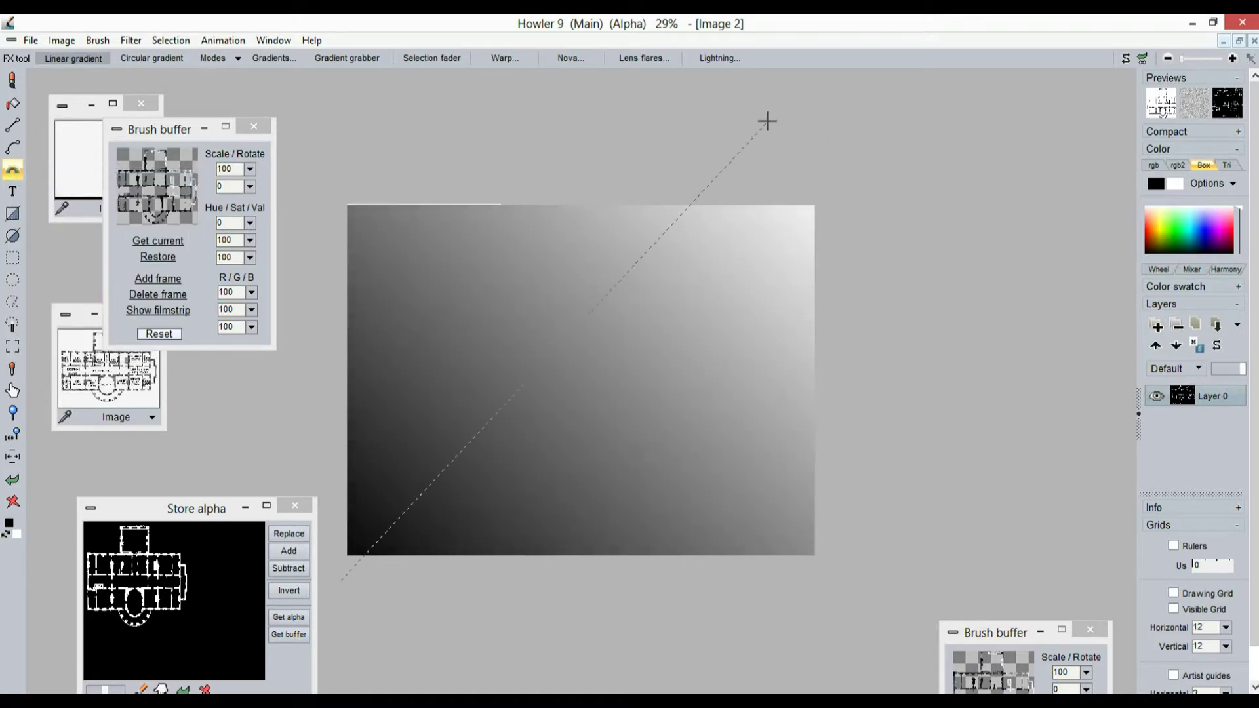
drag(786, 124, 834, 169)
drag(964, 78, 954, 86)
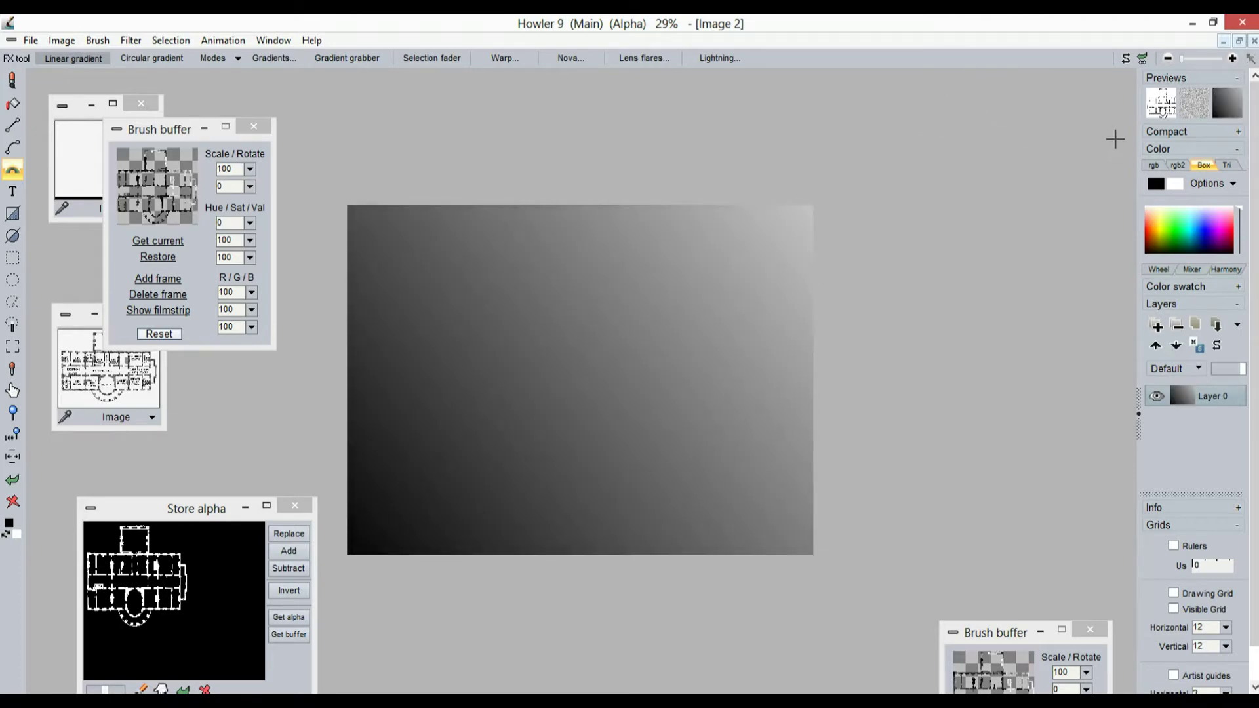
- Fade the gradient with Interactive undo so it only faintly tints the black ground around the white walls
click(1142, 57)
drag(1175, 109, 1085, 90)
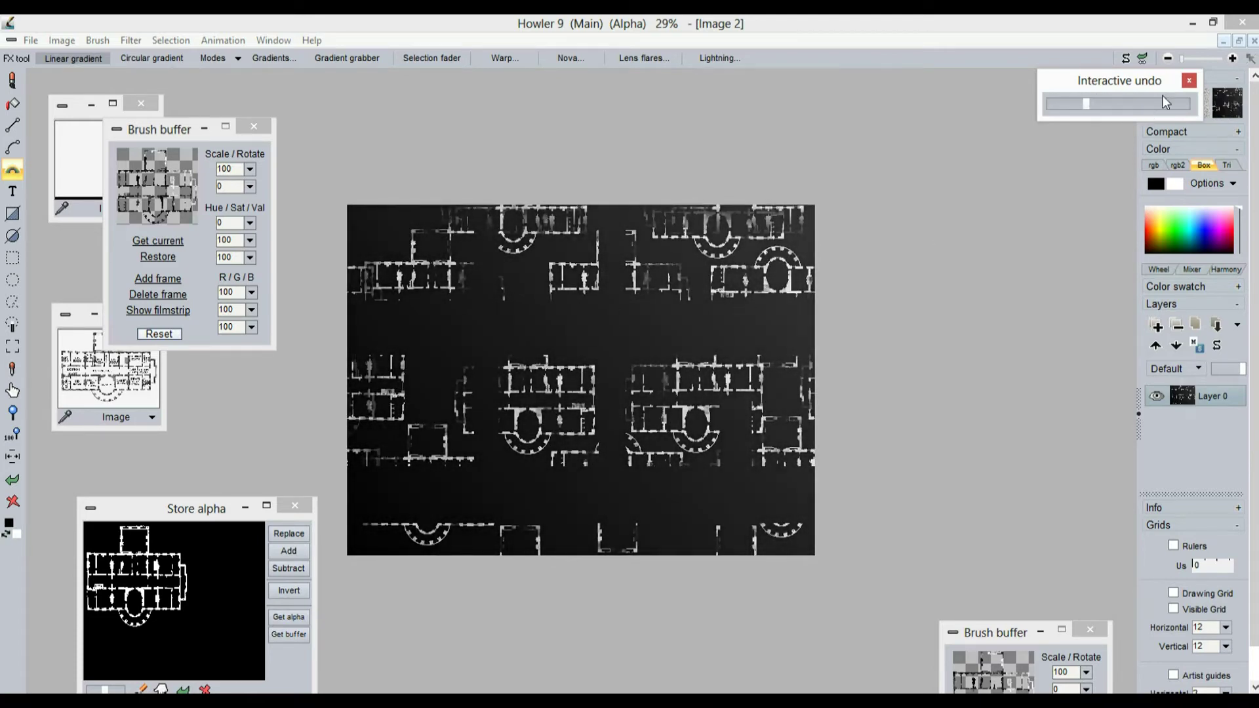
click(978, 22)
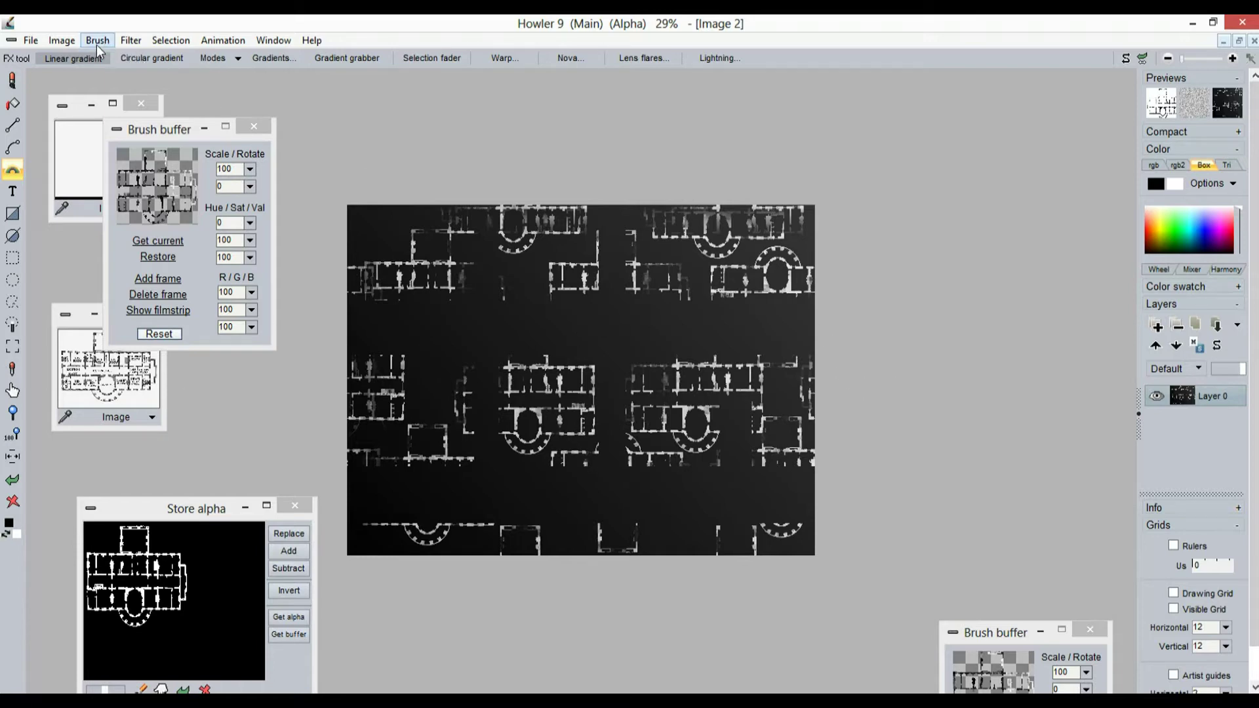
- Make the image seamless again with 24% trim in x and y, and replace the current buffer
click(62, 41)
click(104, 371)
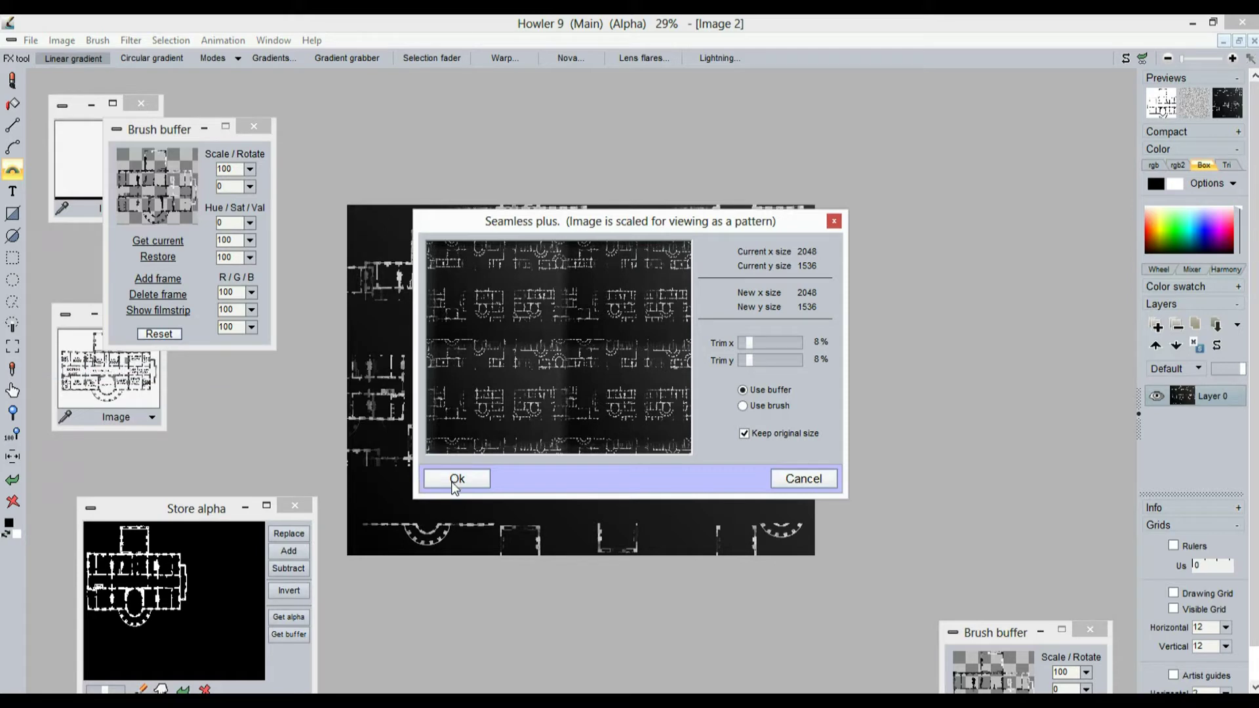
mouse_move(765, 346)
mouse_down()
mouse_move(812, 344)
mouse_move(734, 344)
mouse_move(769, 344)
mouse_move(770, 365)
mouse_up()
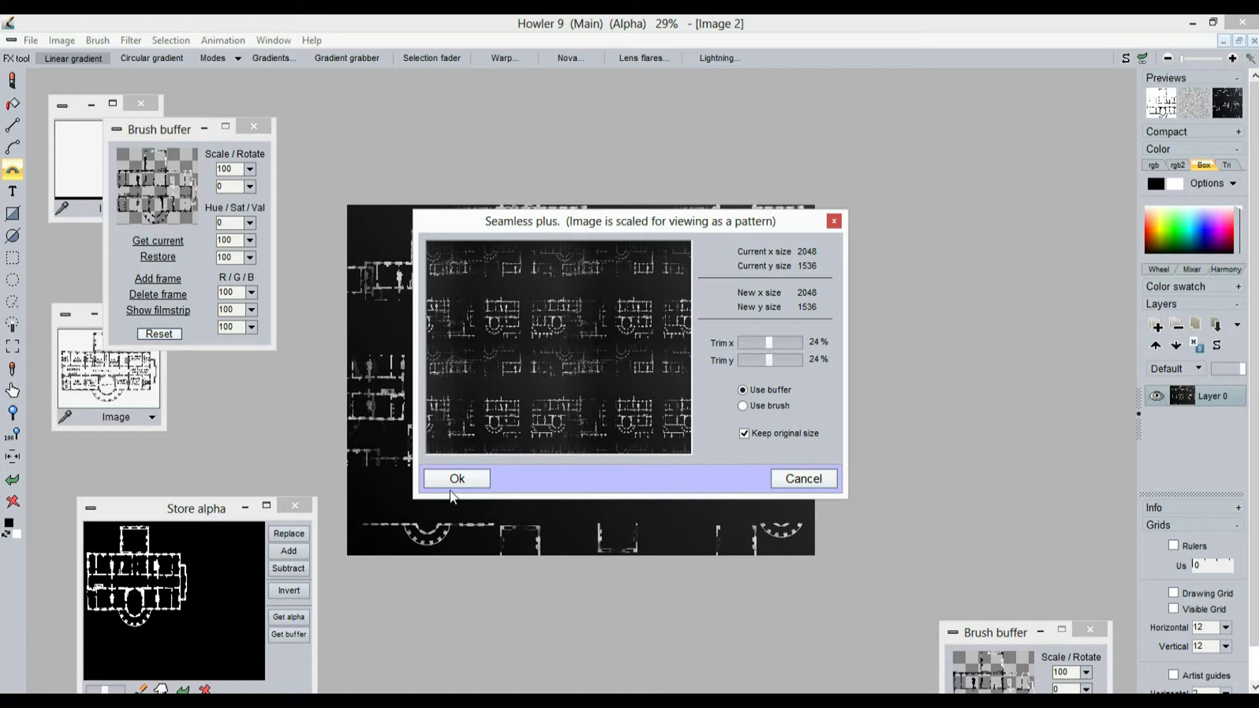
click(478, 481)
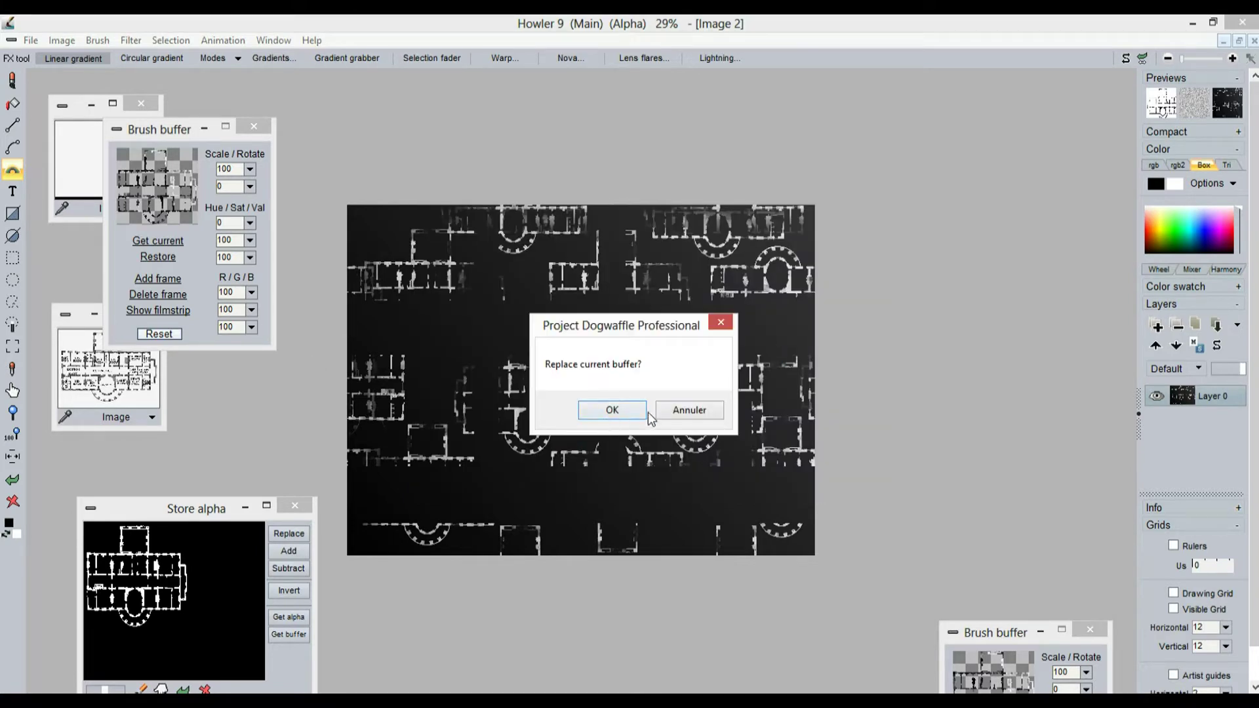
click(617, 406)
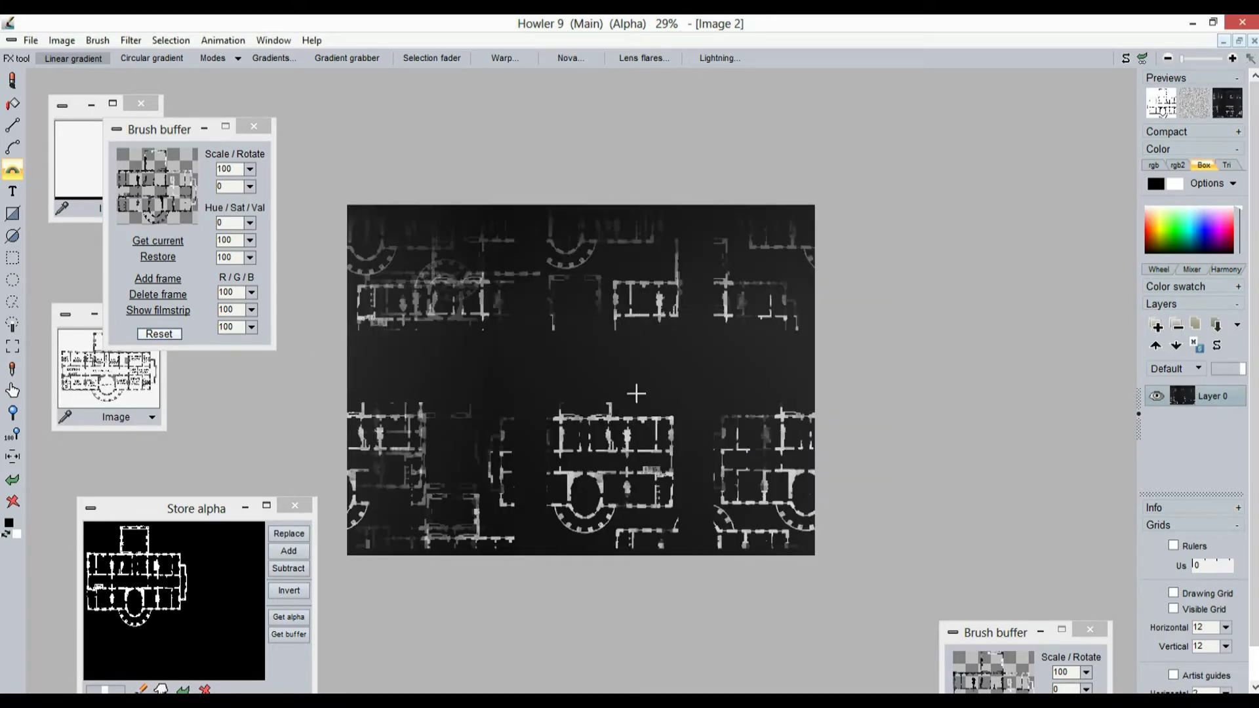
- Store a copy of the seamless city image and set its window beside the canvas, away from the other stored images
click(62, 40)
click(86, 144)
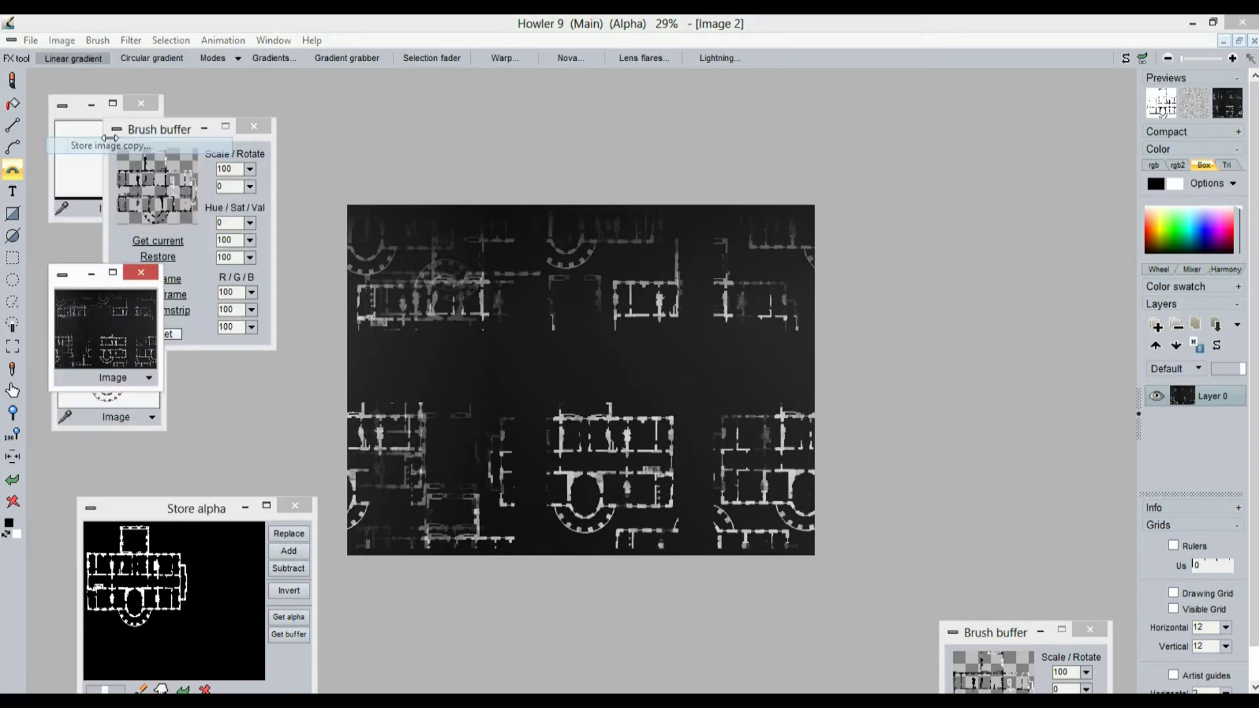
drag(121, 269, 1039, 109)
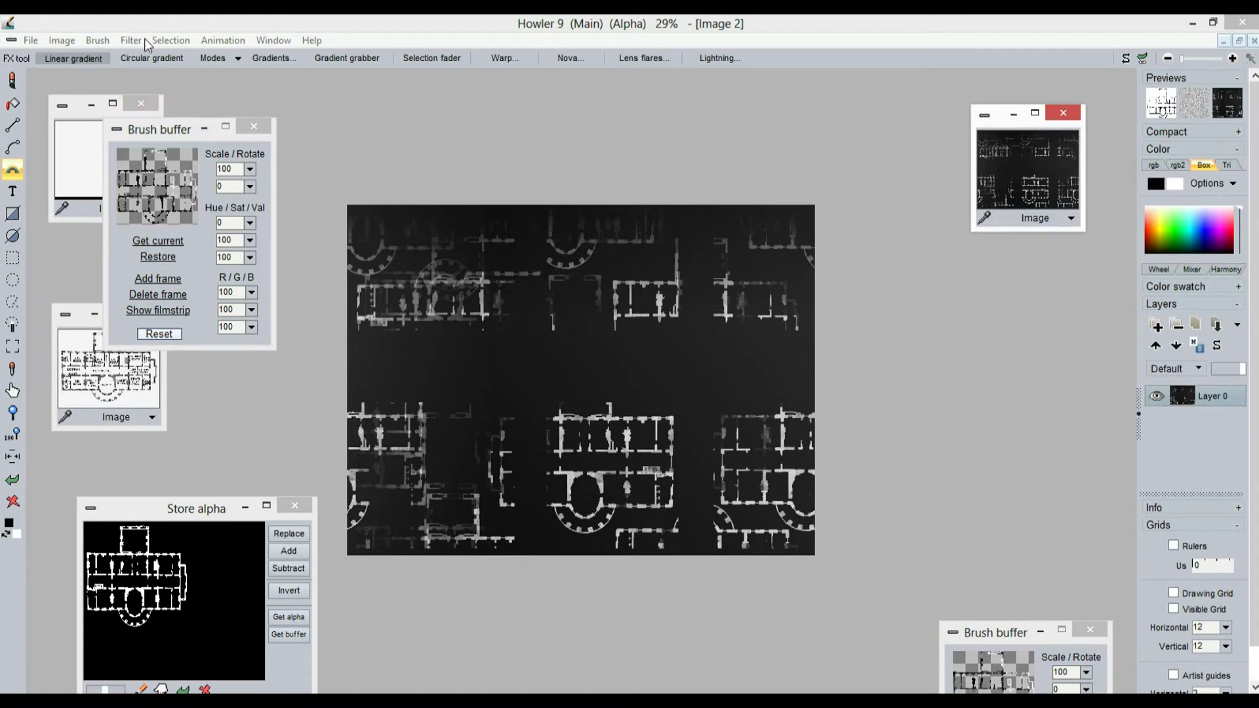
- Raytrace the city elevation map with Puppy Ray at preview quality, with the camera angled down over the buildings
click(131, 41)
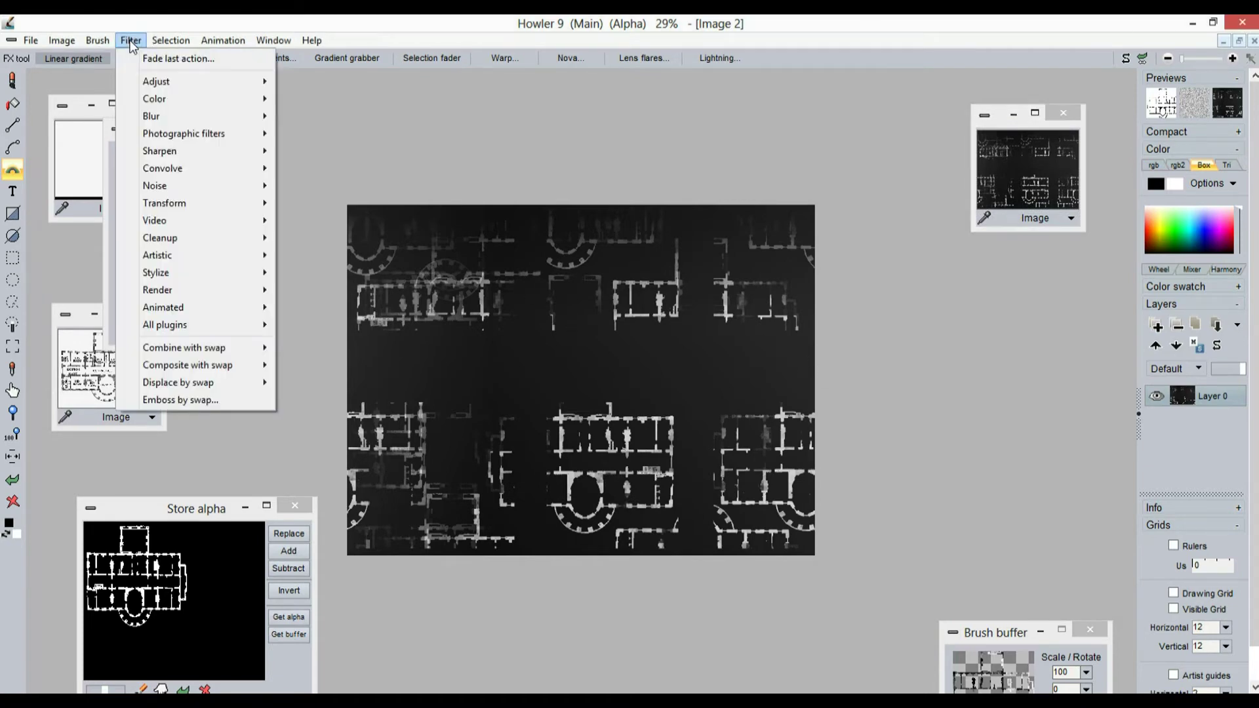
mouse_move(209, 204)
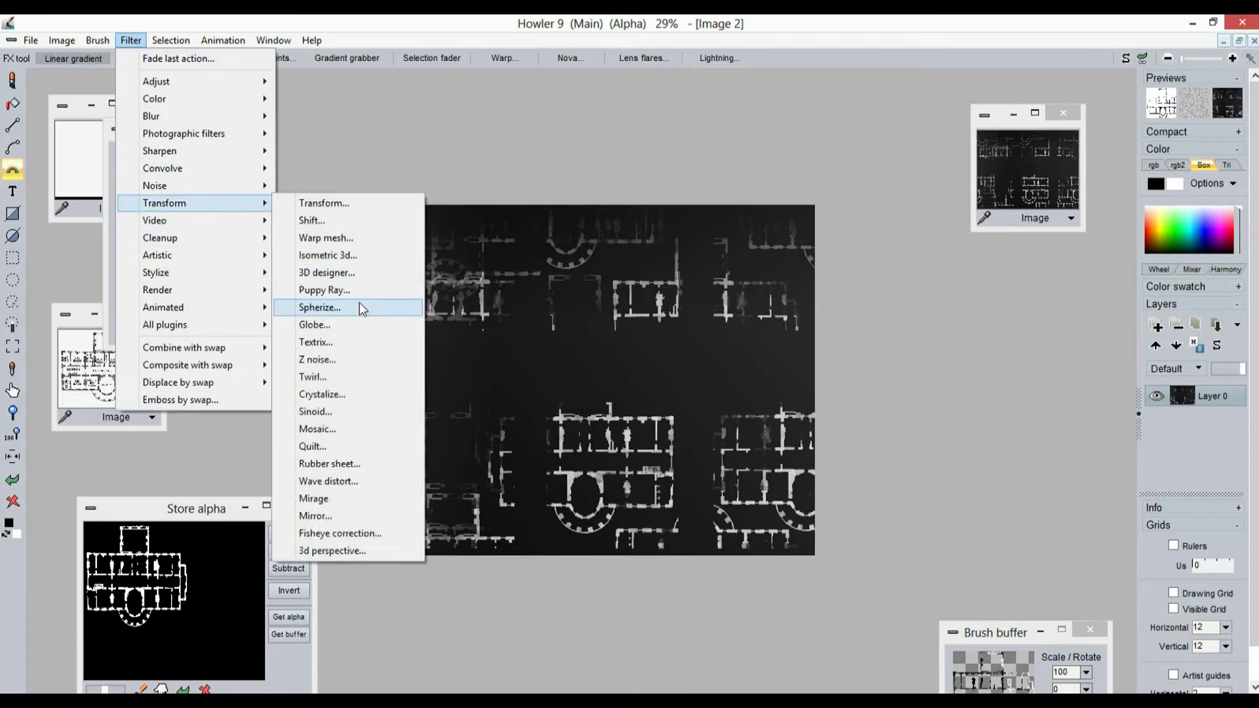
click(354, 296)
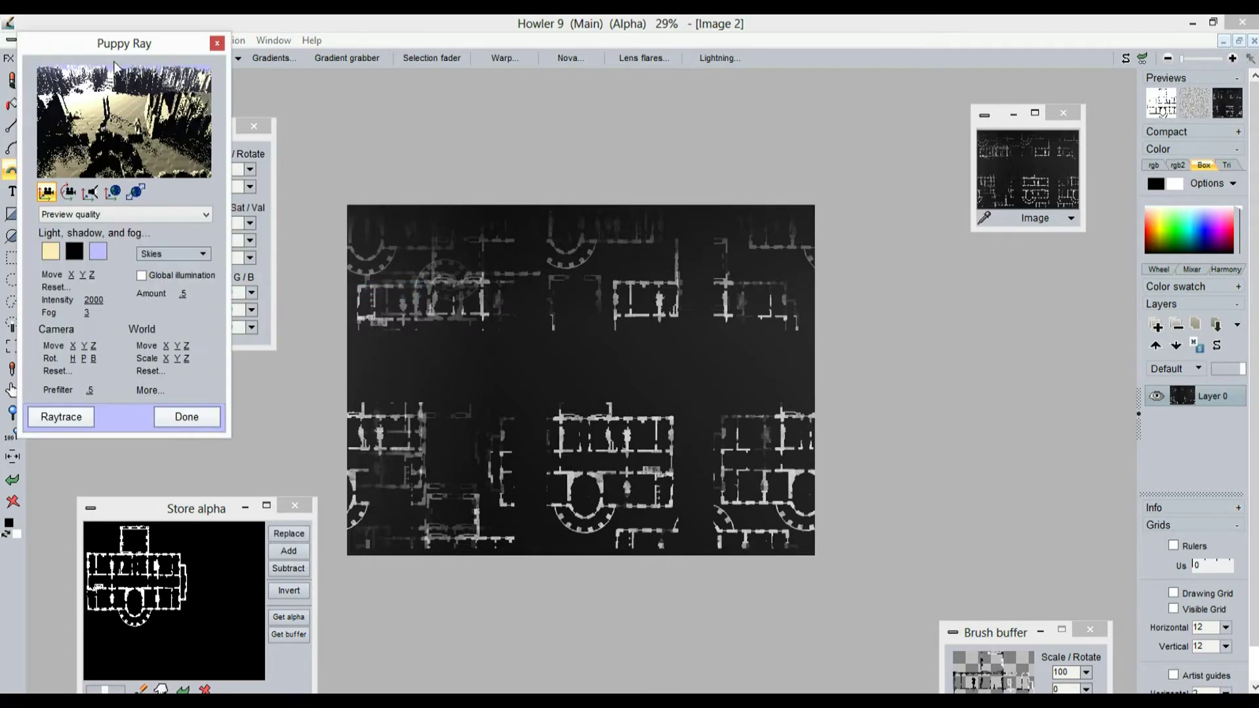
drag(98, 47, 204, 179)
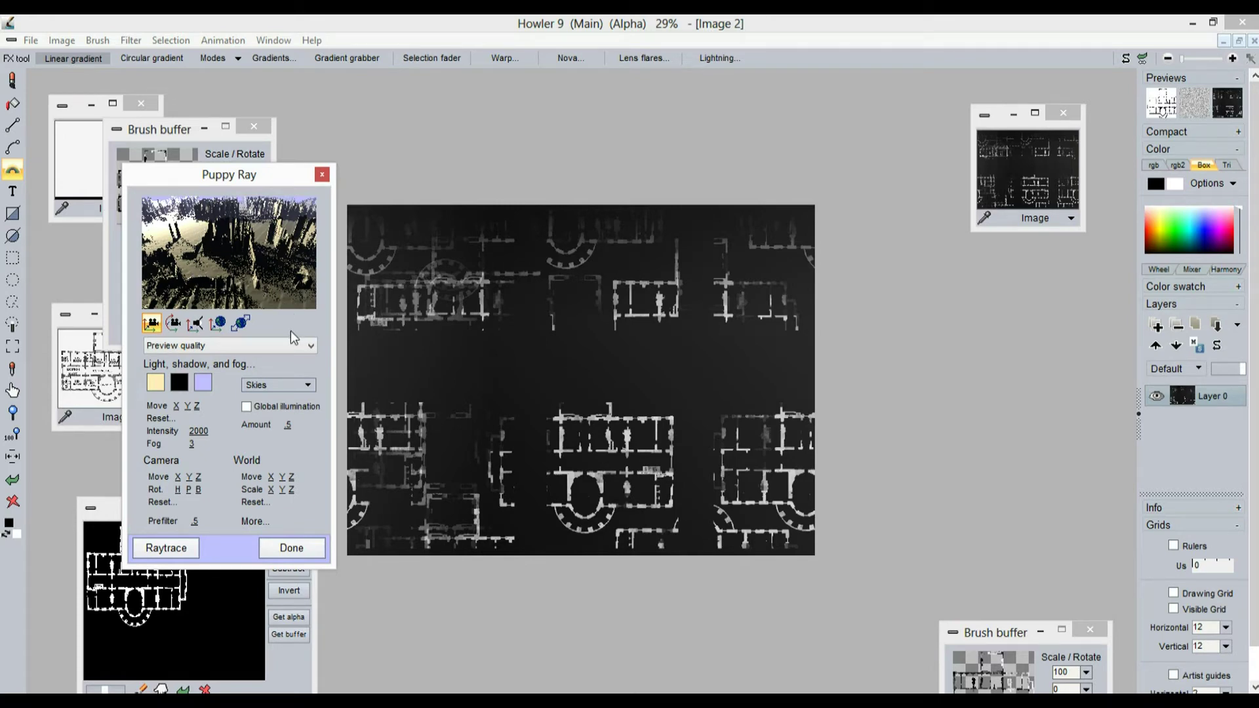
click(174, 324)
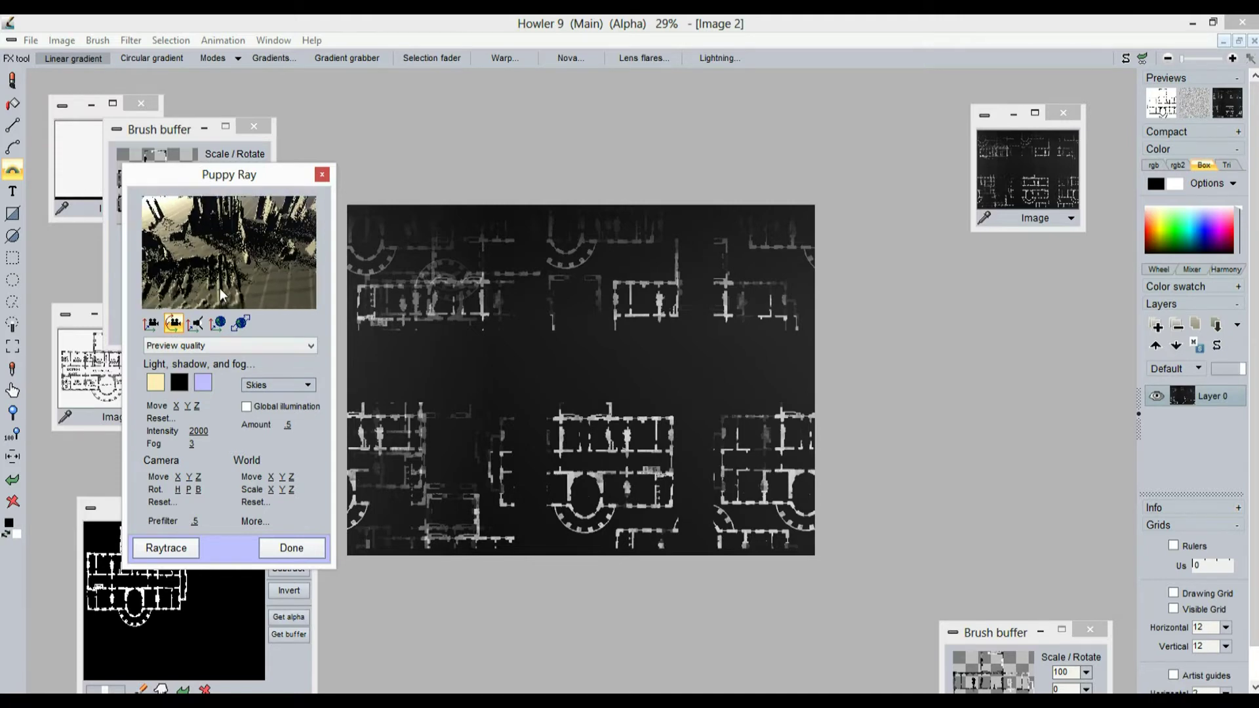
click(184, 552)
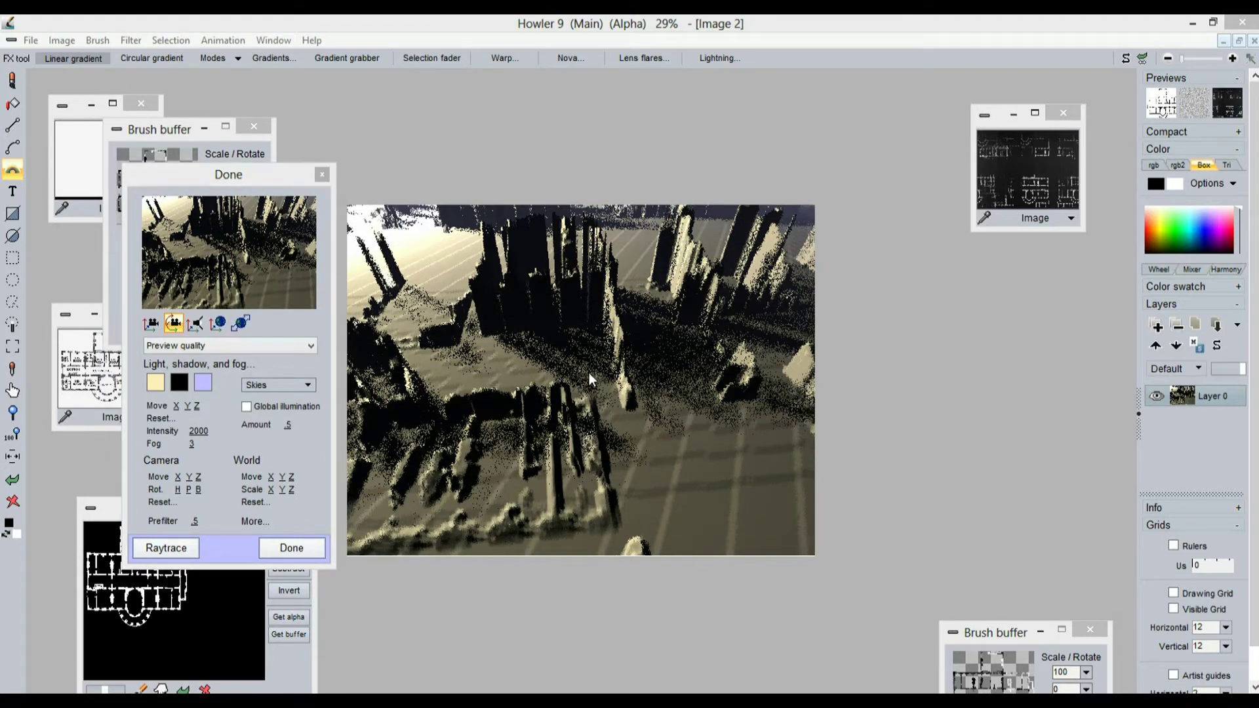
- Accept the preview render, examine the rendered towers and ground up close, and undo the render
key(Return)
scroll(344, 505, up, 5)
scroll(624, 410, down, 3)
drag(489, 317, 695, 400)
scroll(682, 379, down, 1)
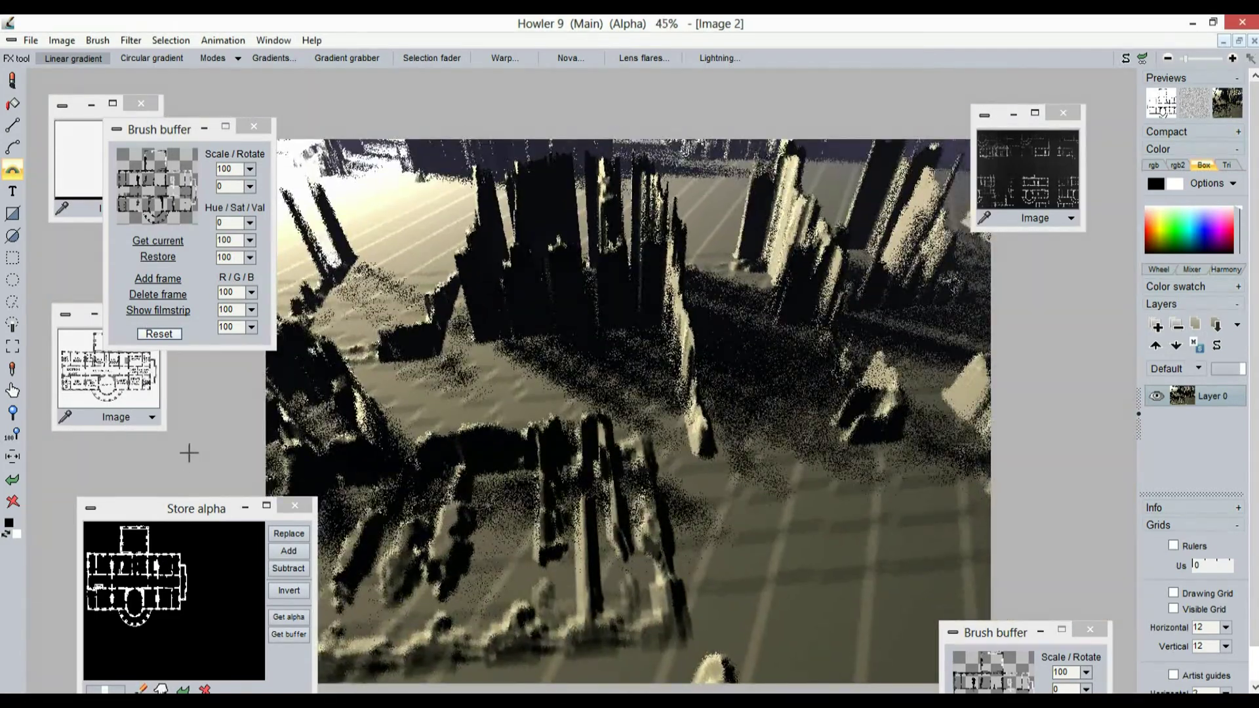
click(13, 482)
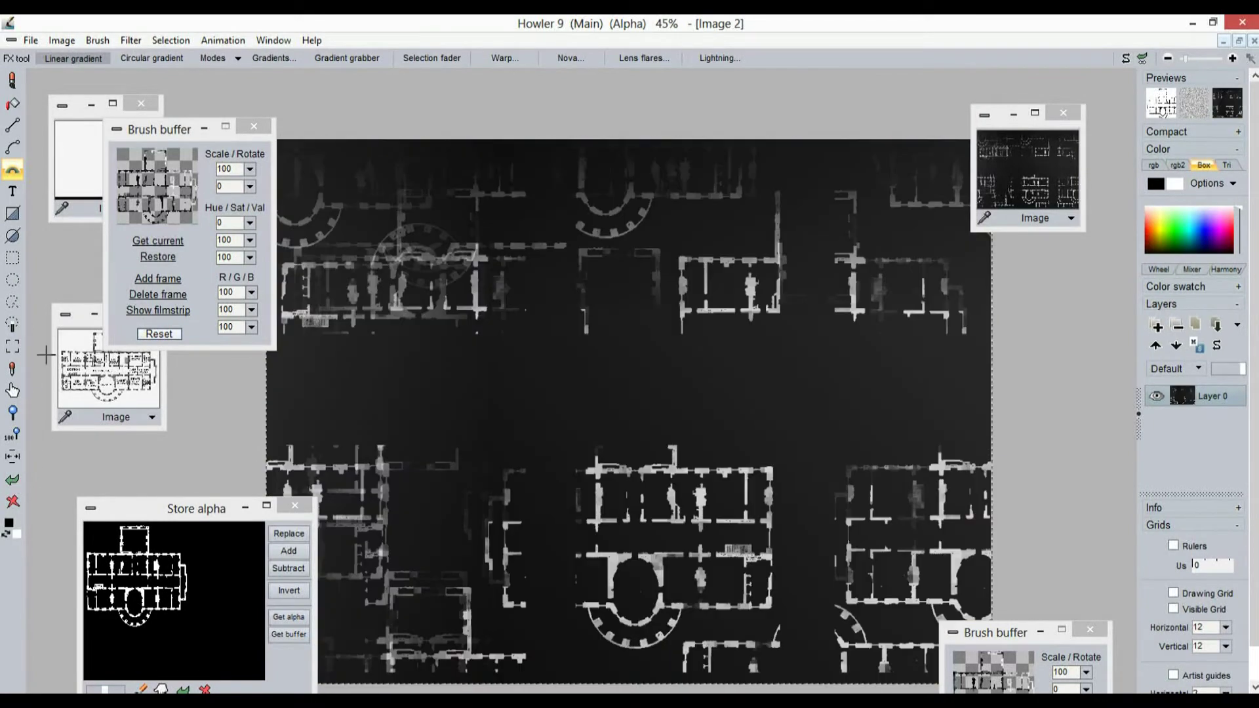
- Set the Puppy Ray camera low over the city so the ruins fill the lower frame beneath a strip of sky
click(130, 40)
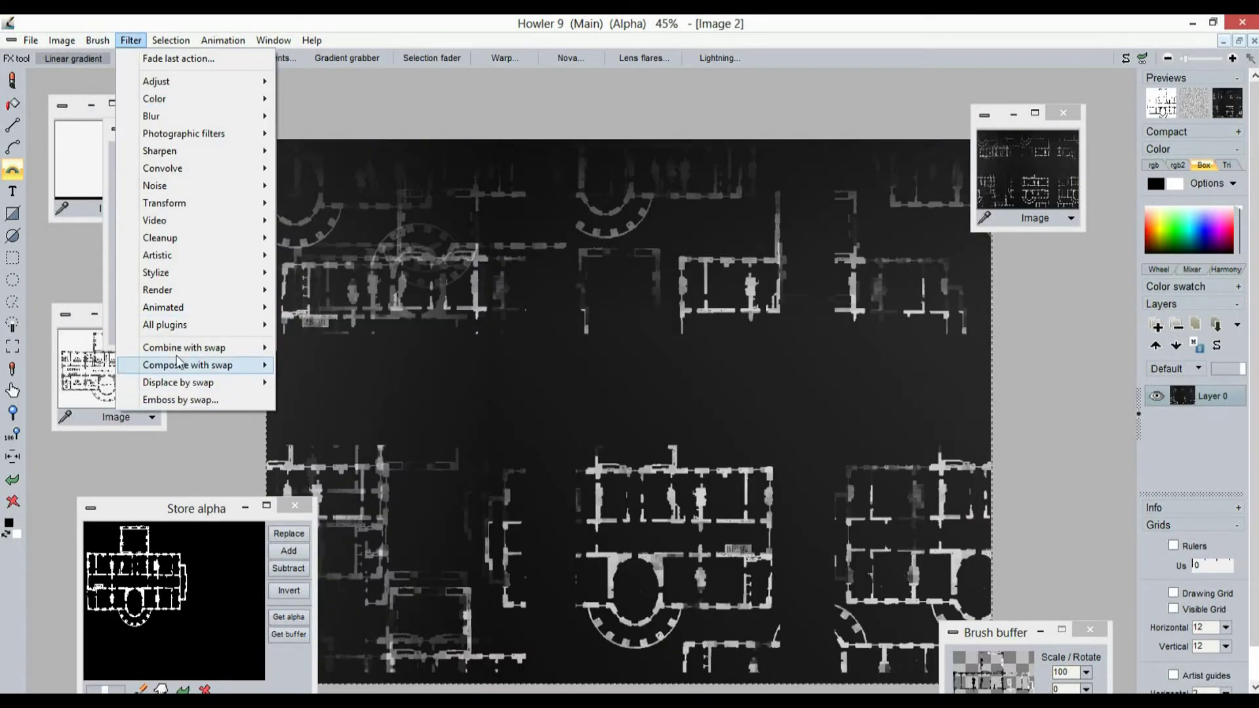
mouse_move(177, 299)
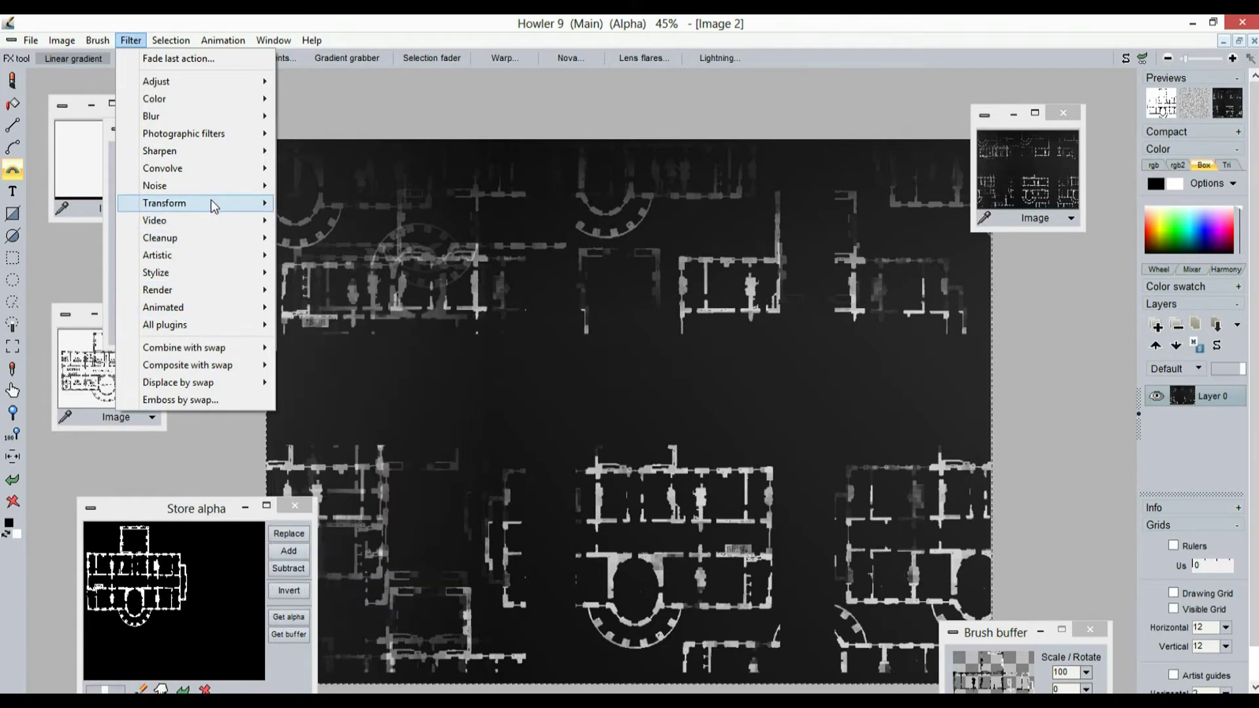
mouse_move(211, 204)
click(365, 291)
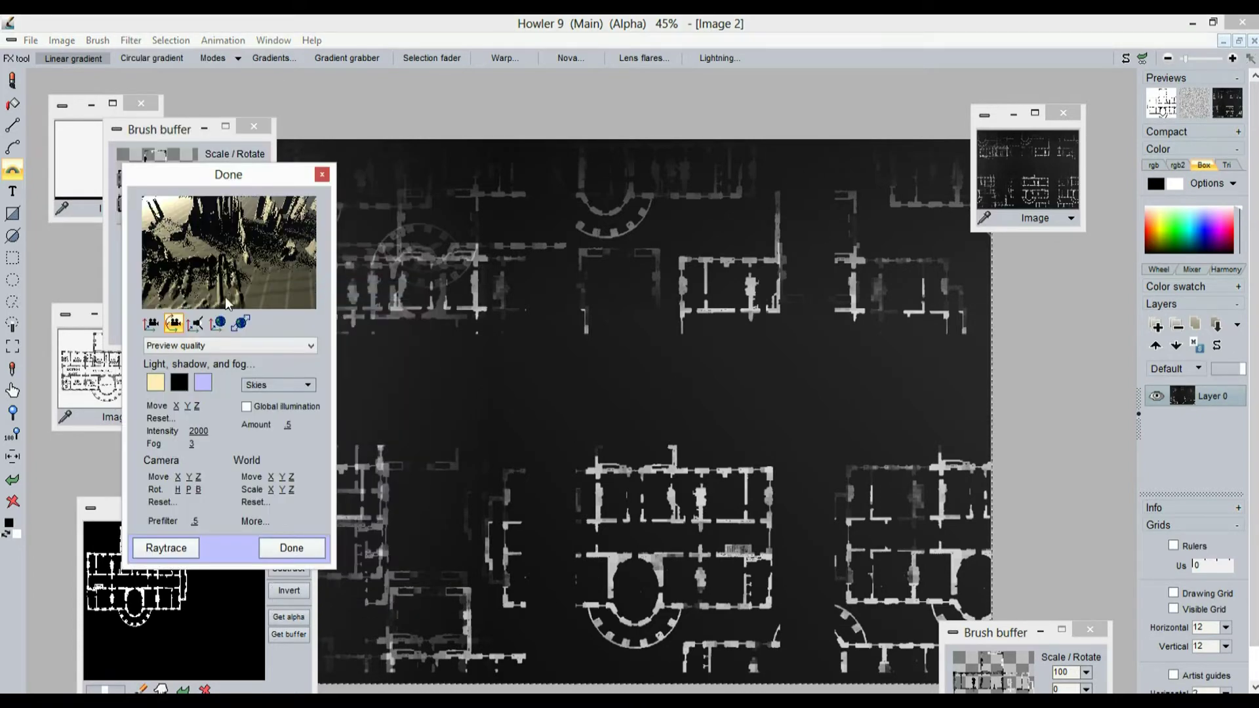
drag(215, 241, 354, 332)
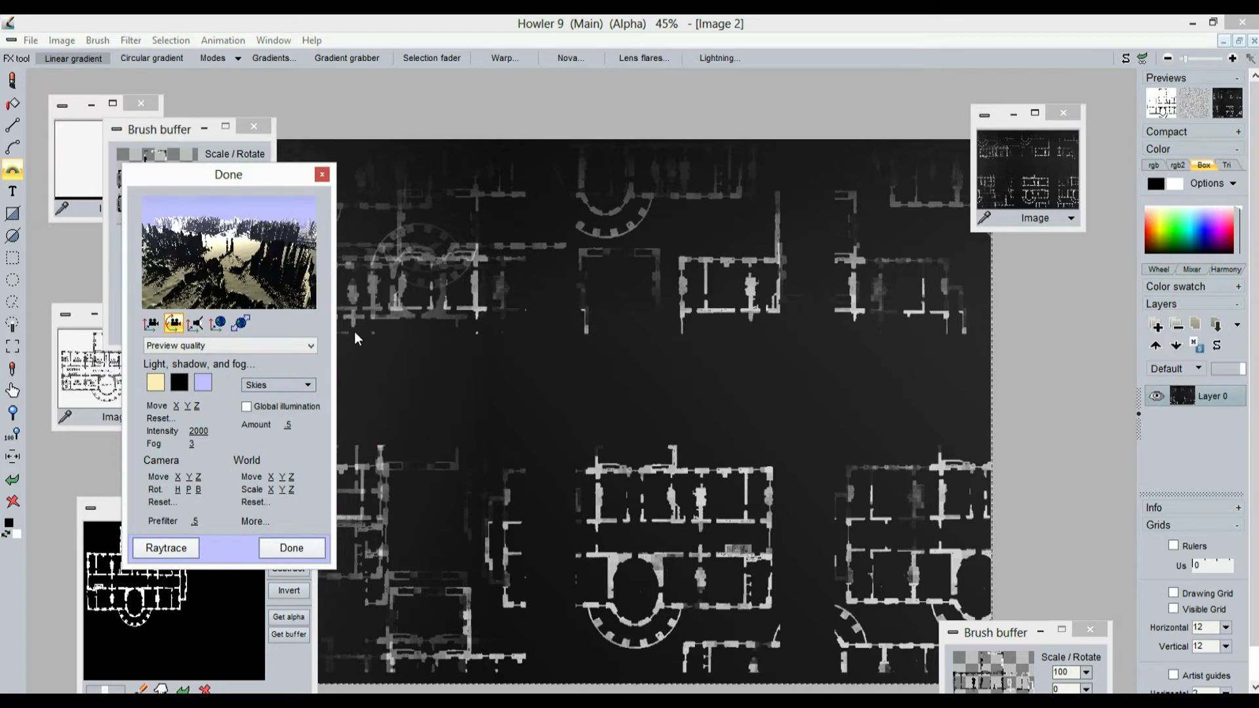
click(150, 324)
drag(197, 273, 201, 147)
drag(233, 234, 215, 309)
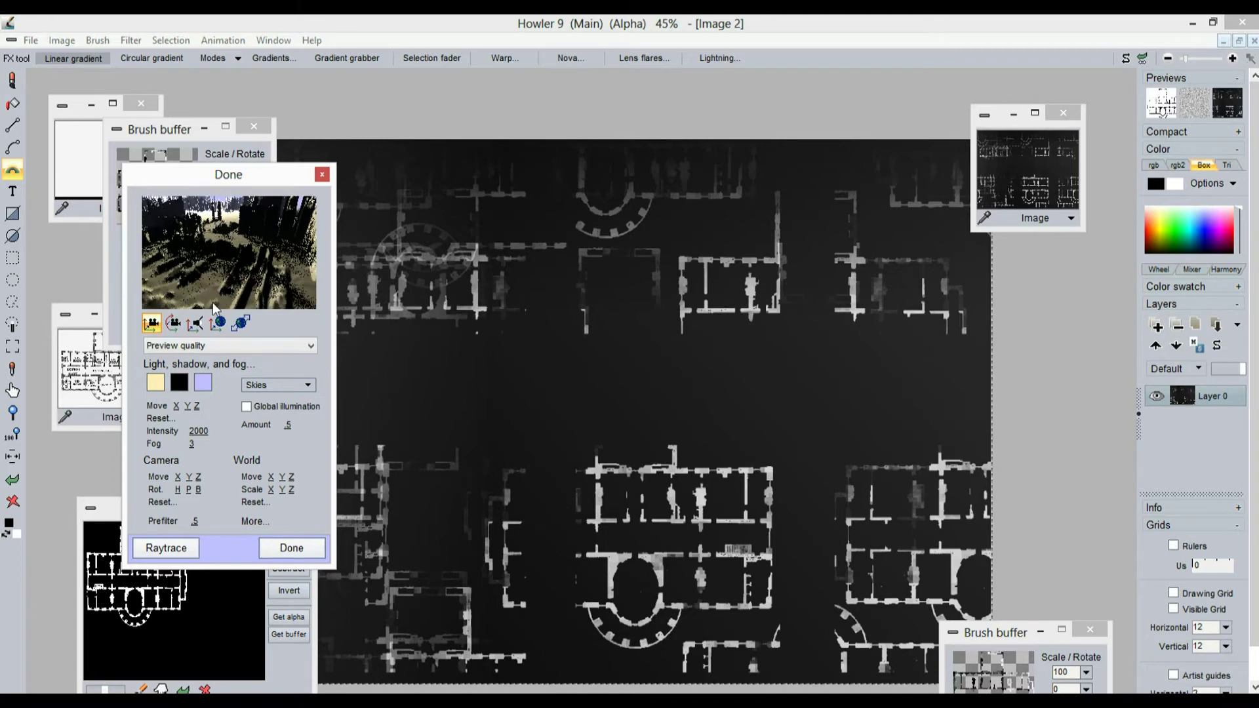
click(175, 323)
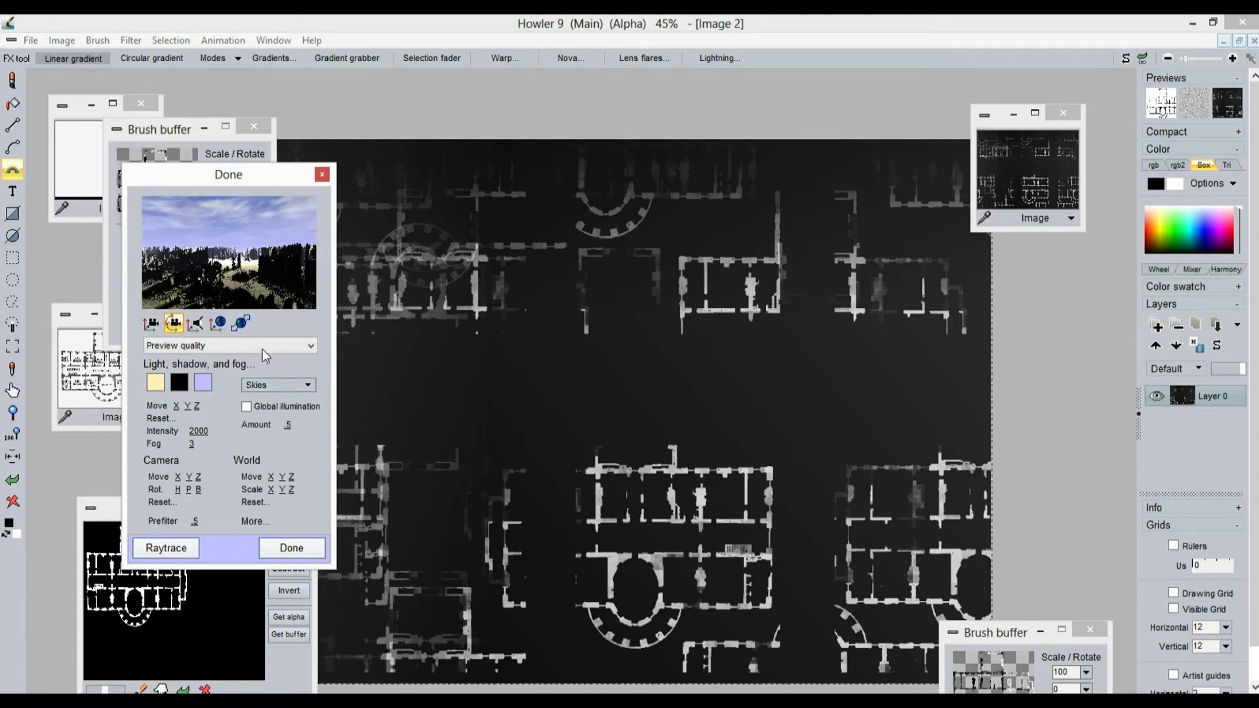
drag(258, 289, 231, 257)
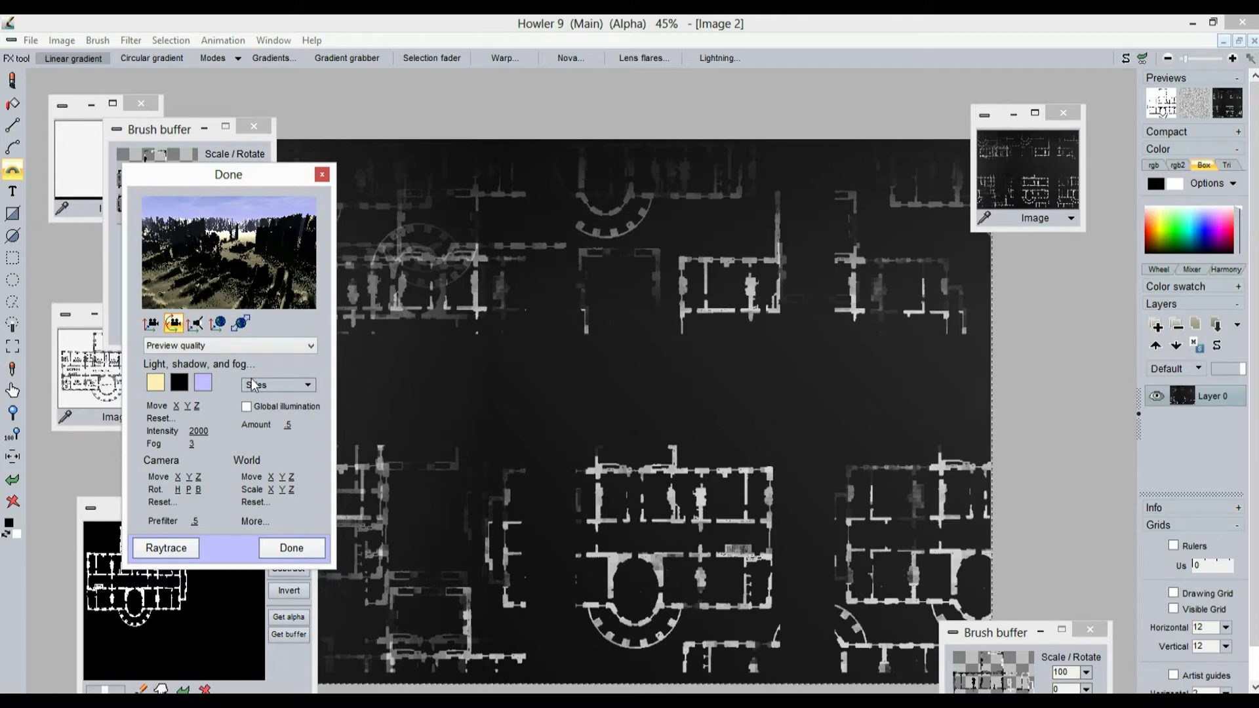
- Set the Puppy Ray fog colour to a light salmon orange for a sunset sky
click(202, 383)
drag(690, 282, 687, 274)
click(568, 431)
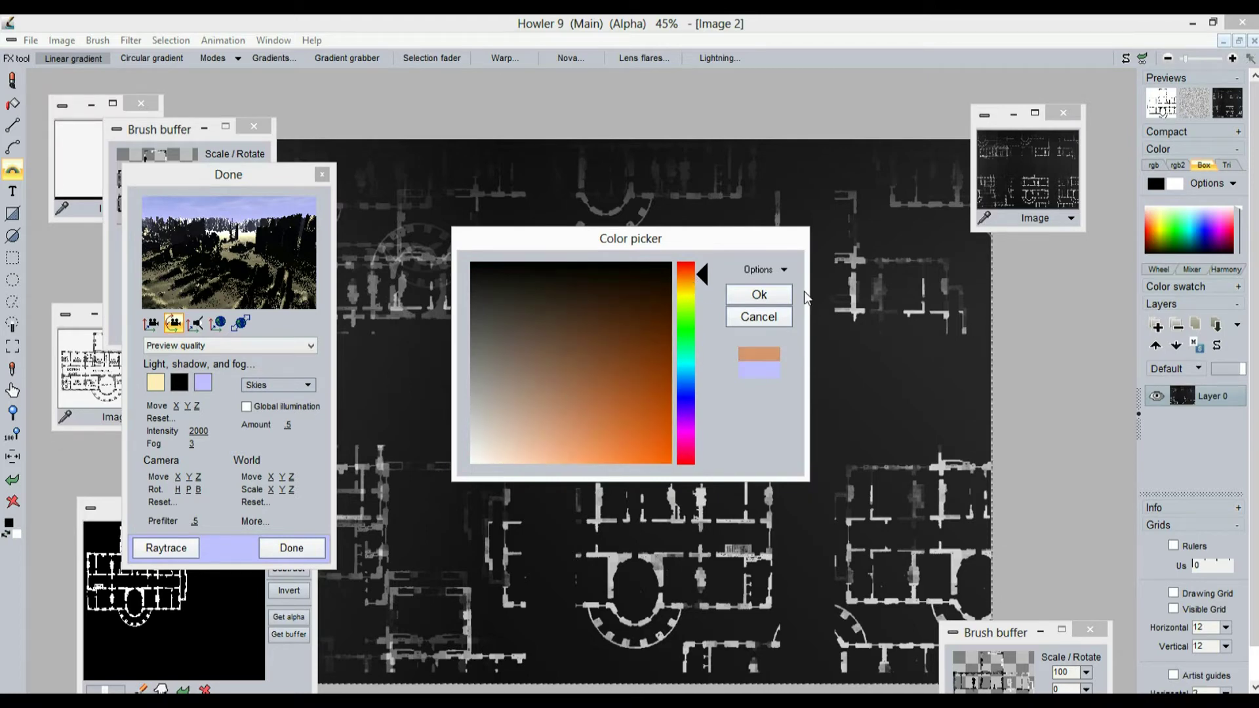
click(755, 293)
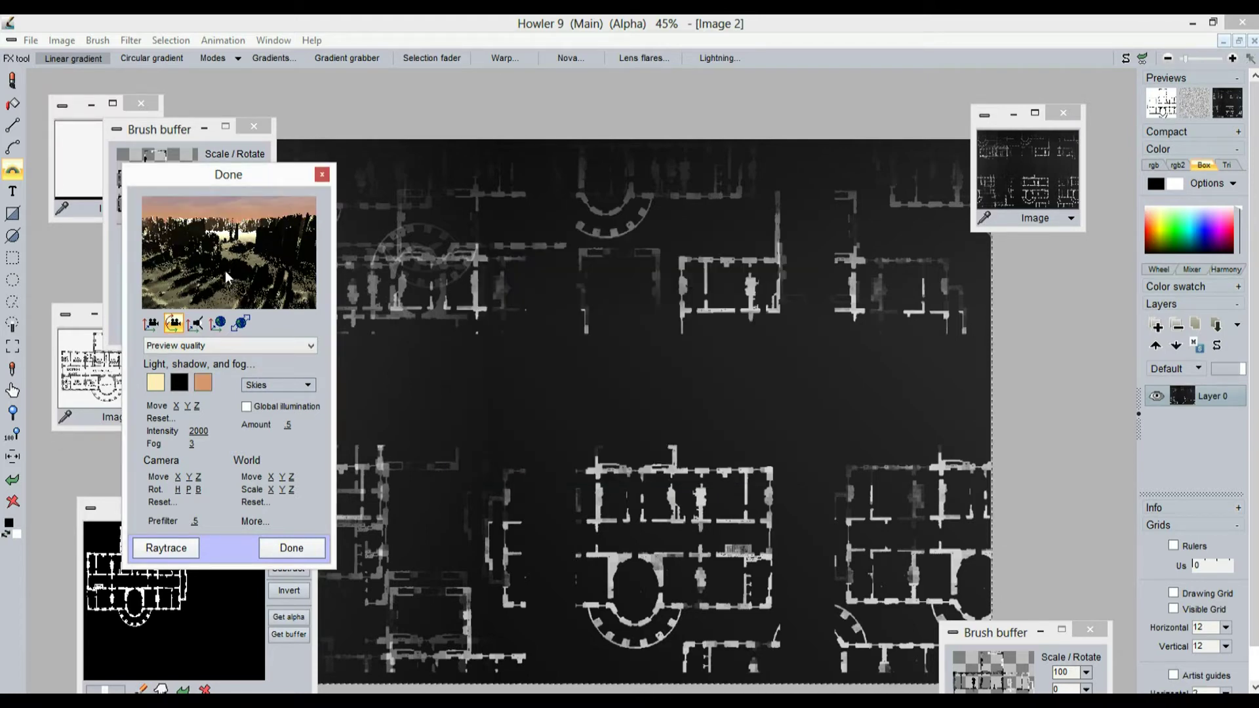
- Set the Puppy Ray light colour to orange-brown and reposition the light so it strikes the faces of the buildings
click(157, 383)
click(633, 407)
click(616, 419)
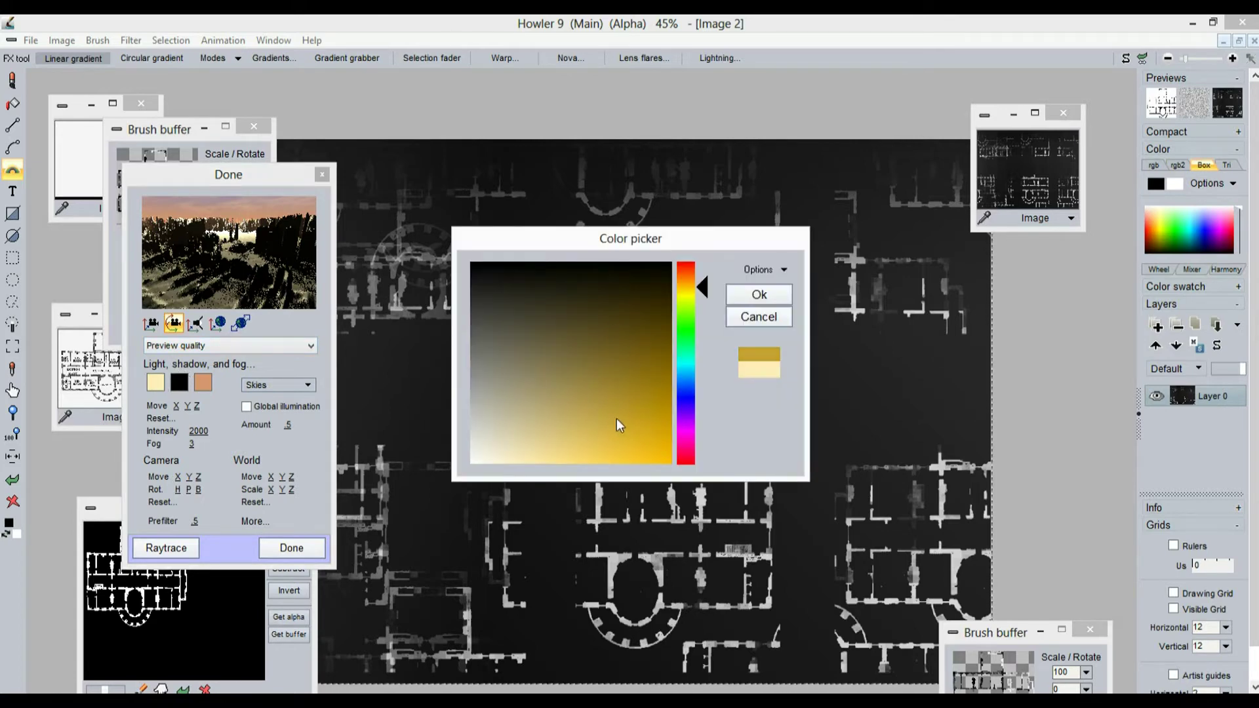
click(687, 280)
click(595, 392)
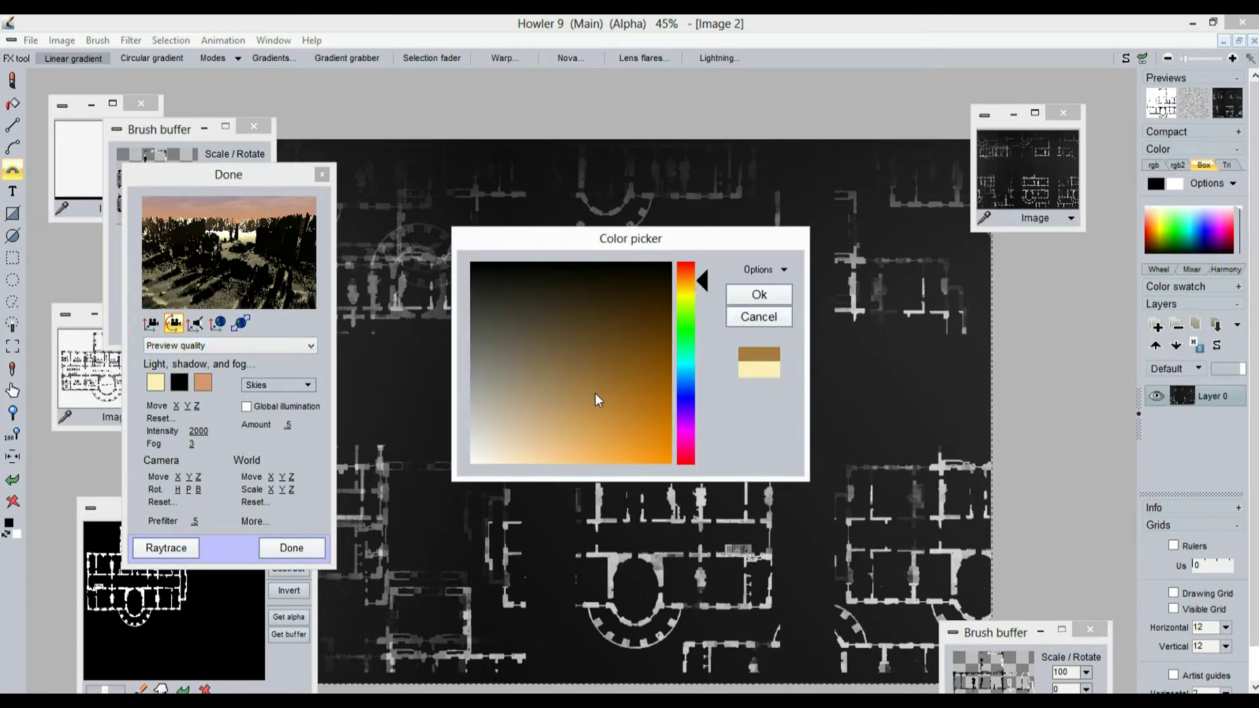
click(686, 273)
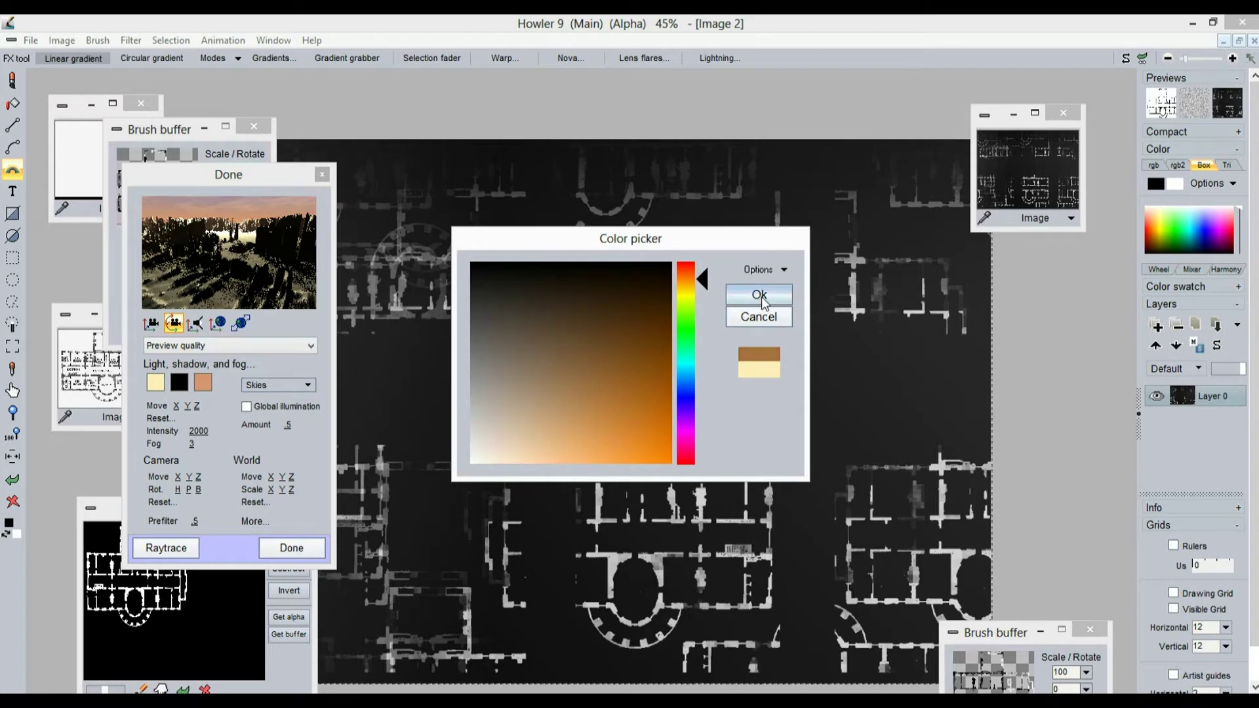
click(758, 294)
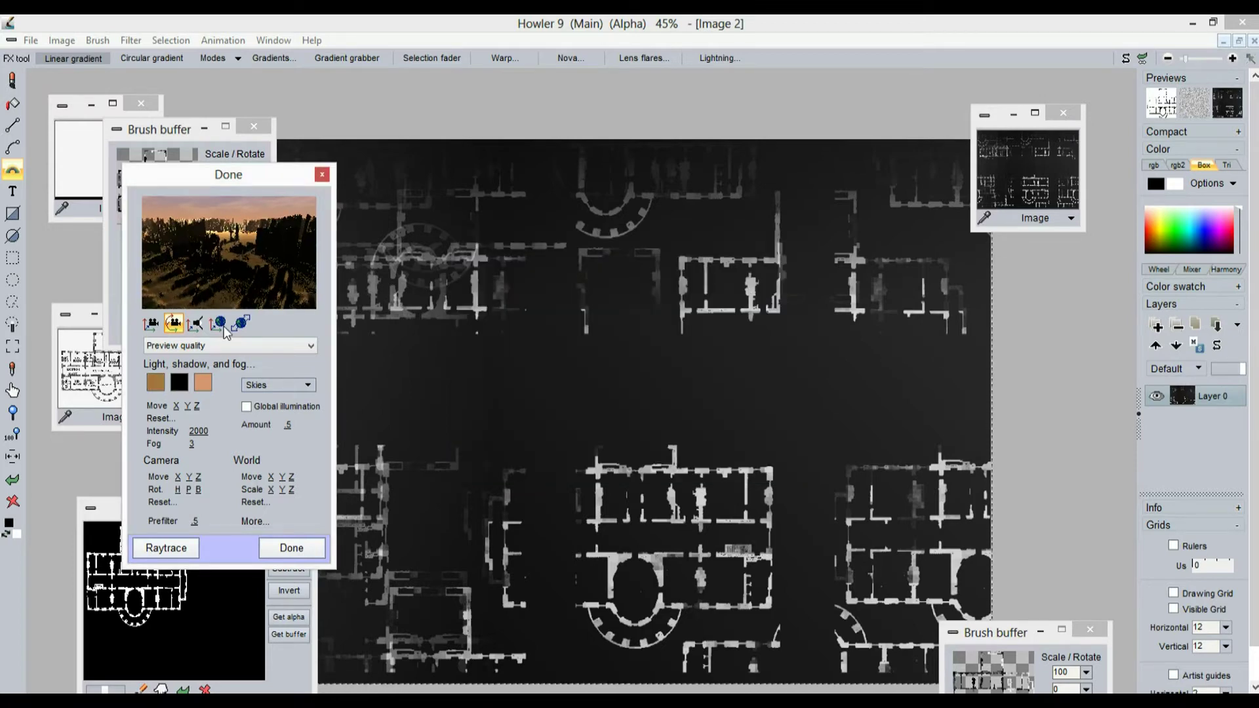
click(197, 324)
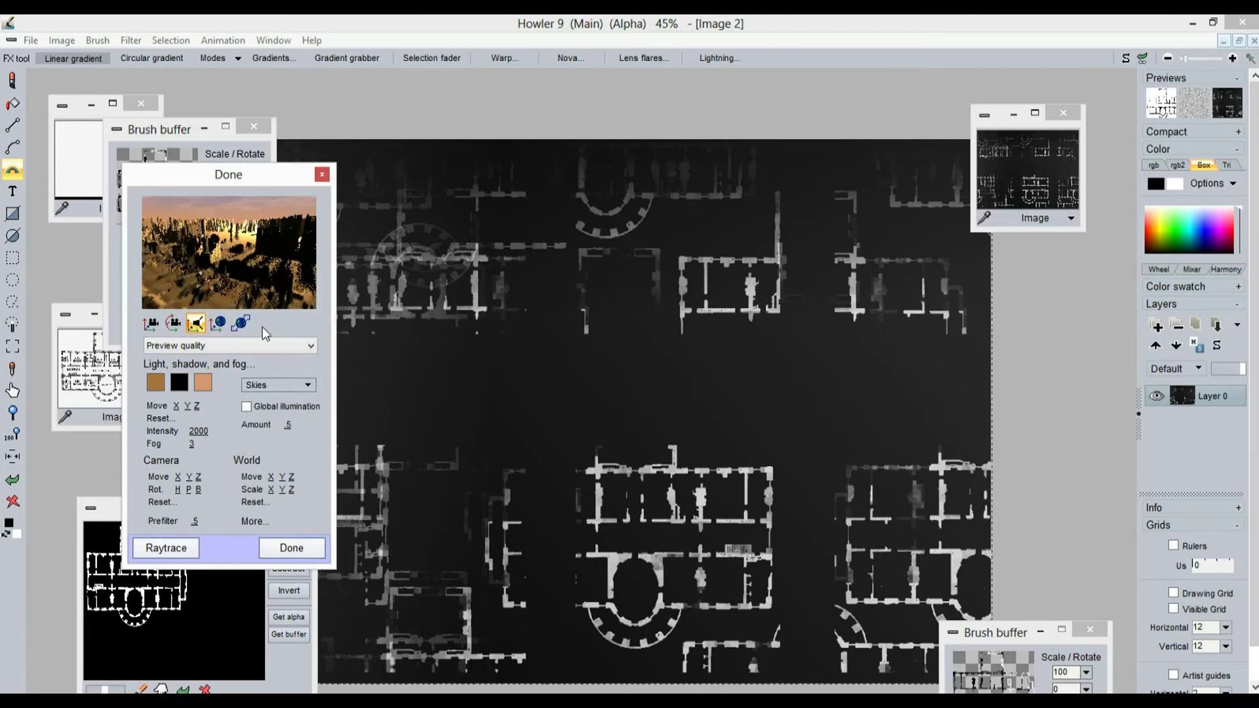
- Try to raytrace the sunset city at high quality and stop the render early
click(183, 343)
click(174, 394)
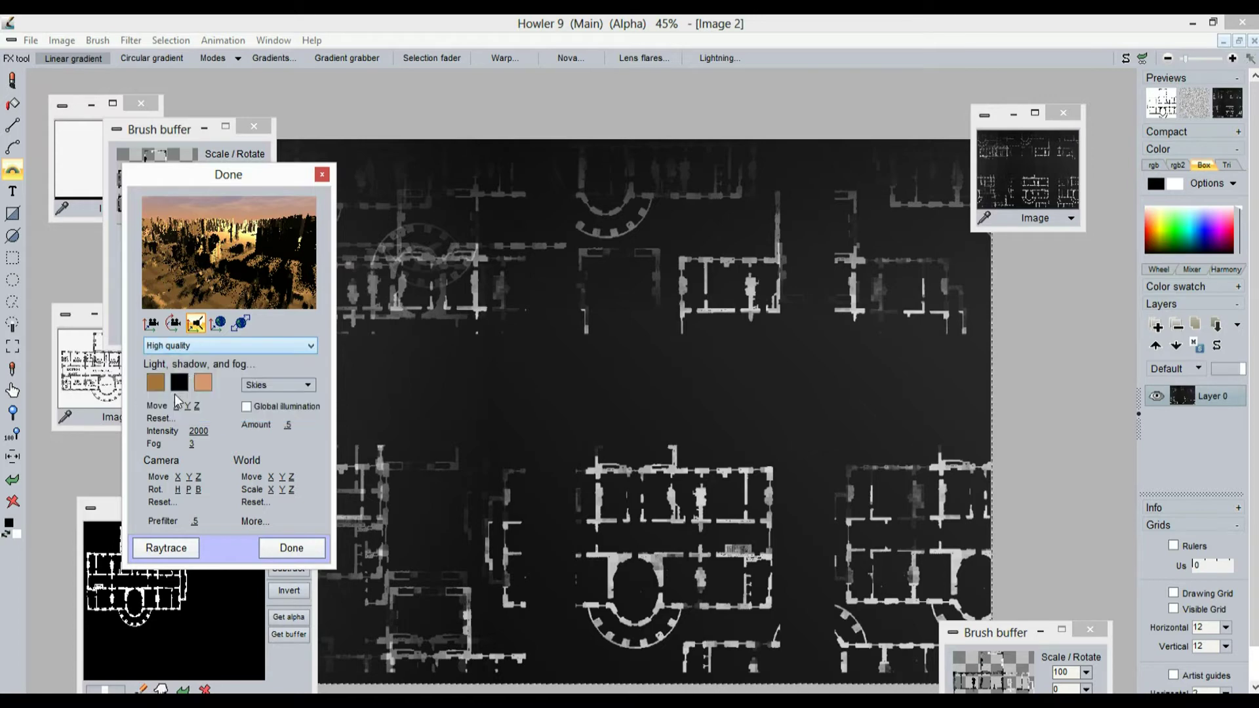
click(165, 548)
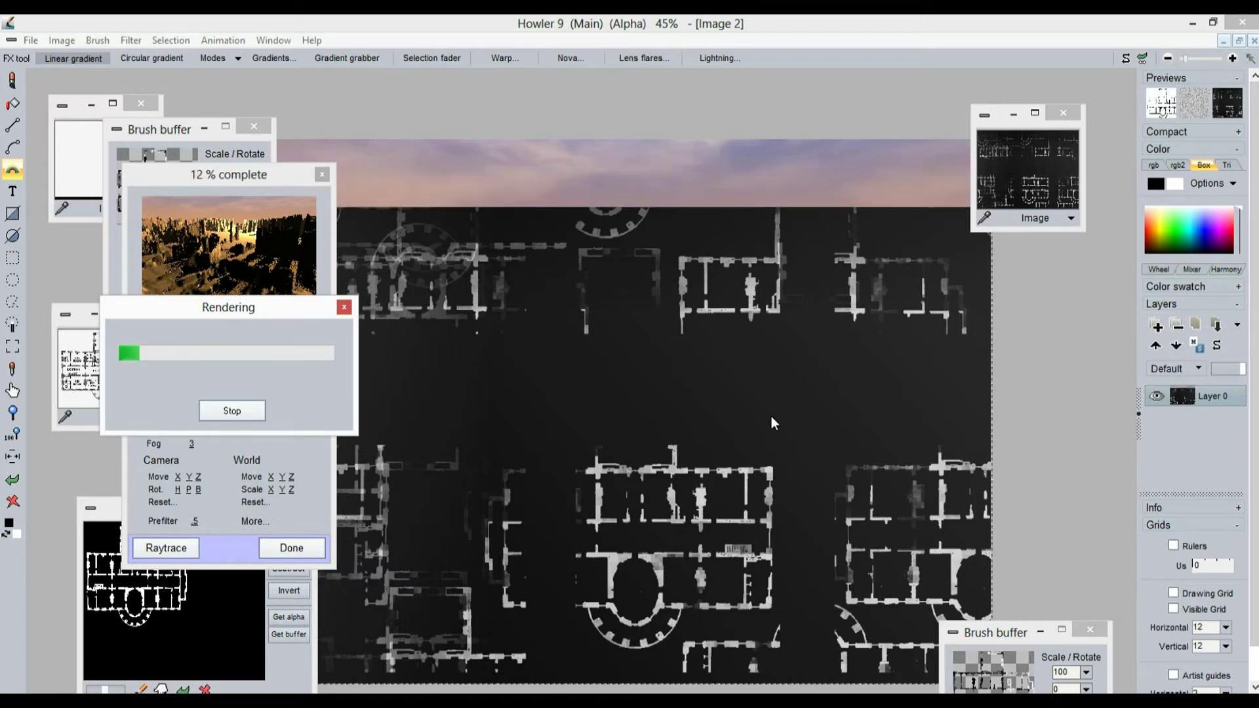
click(225, 411)
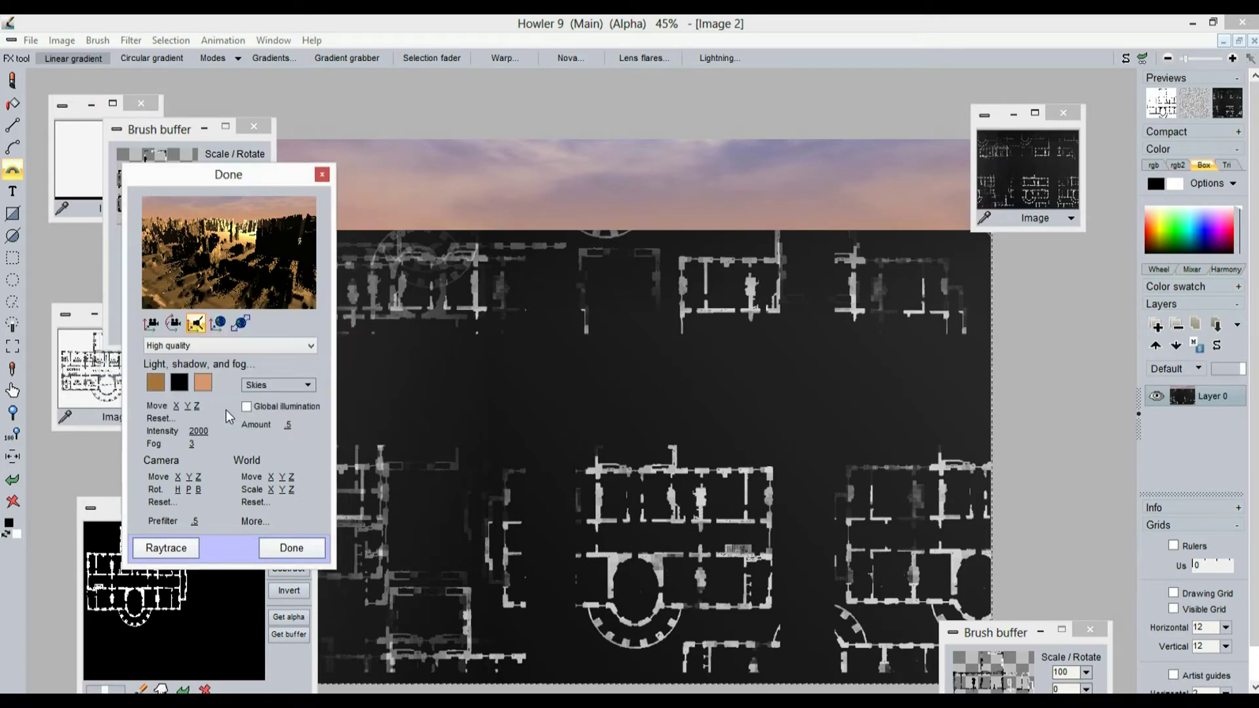
- Enable global illumination with an amount of 0.7, raytrace the city at medium quality and accept the render
click(246, 407)
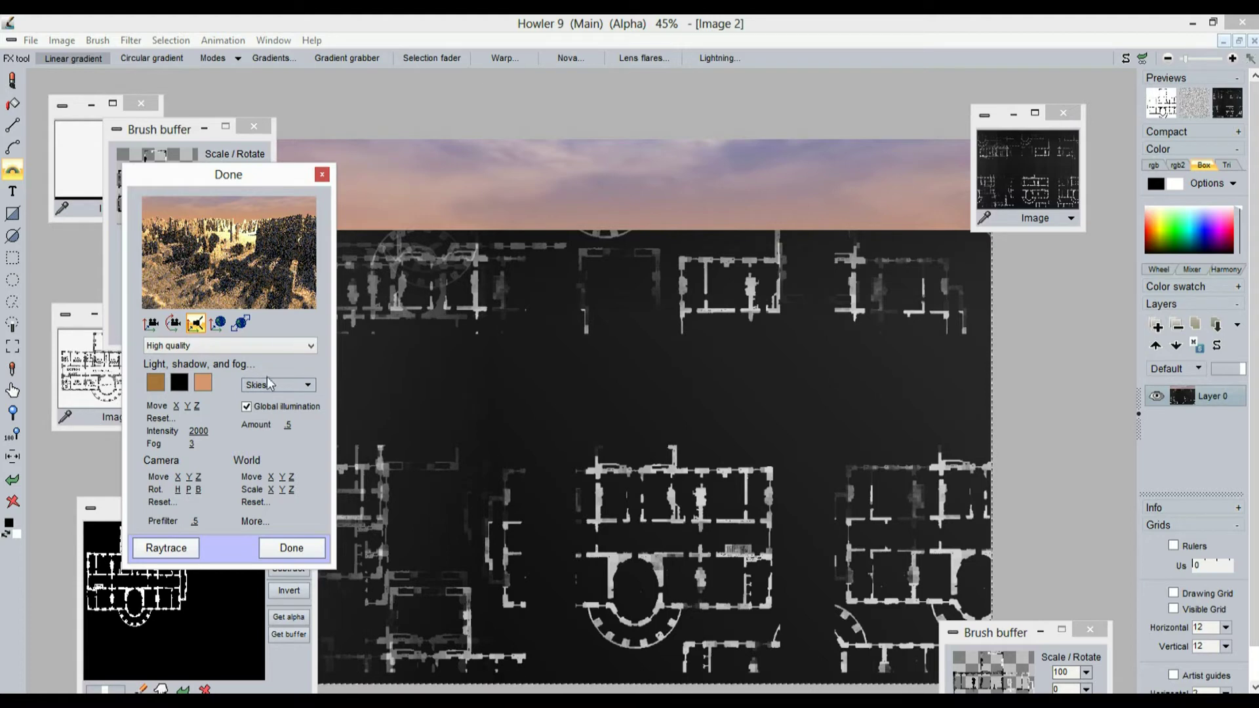
drag(286, 425, 344, 426)
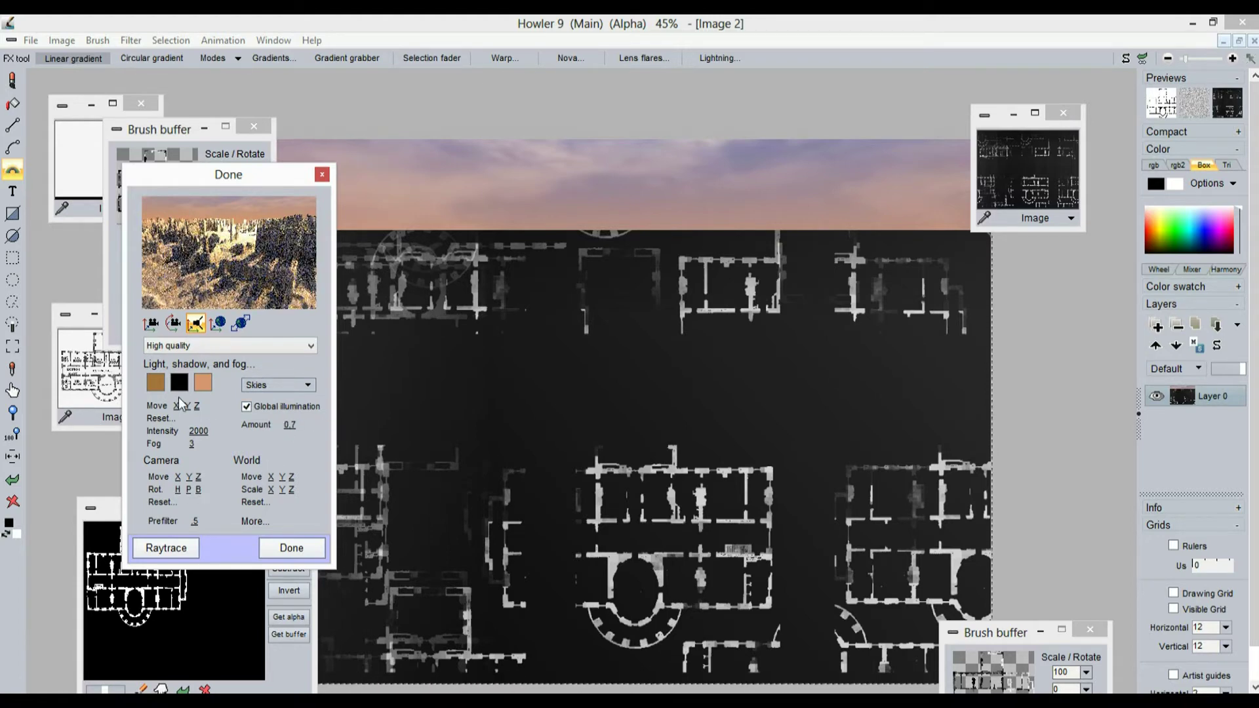
click(184, 345)
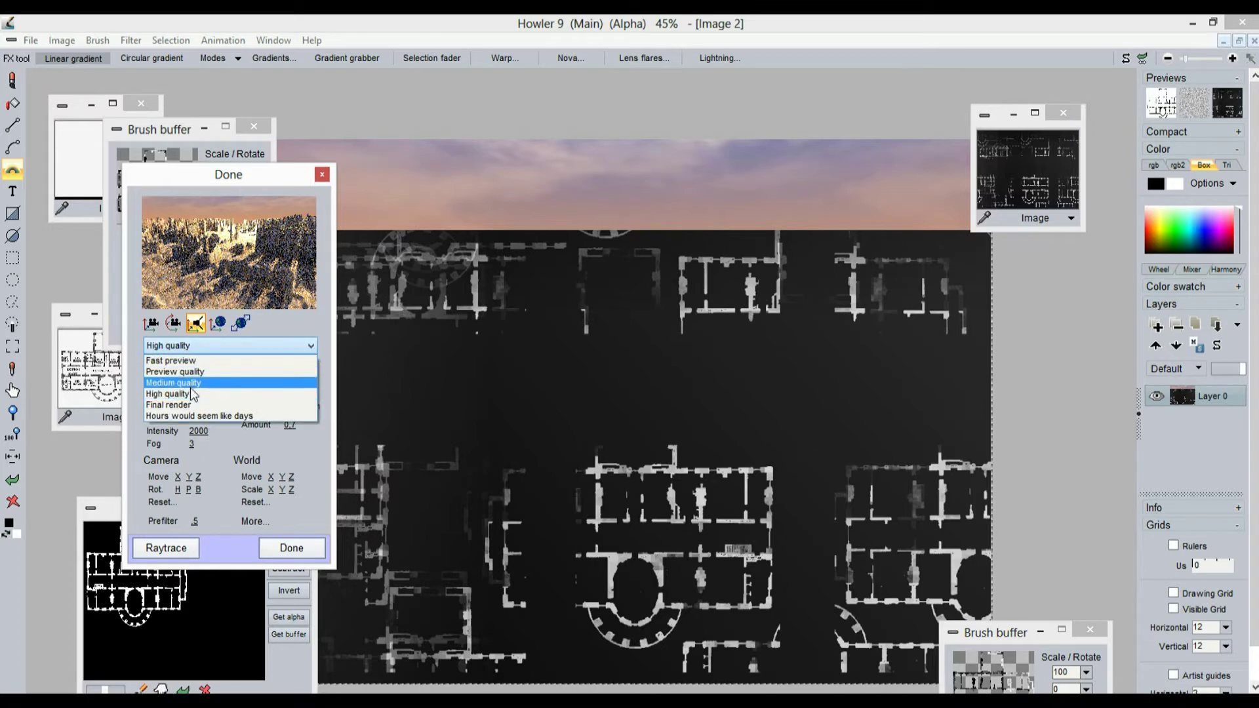
click(174, 374)
click(171, 549)
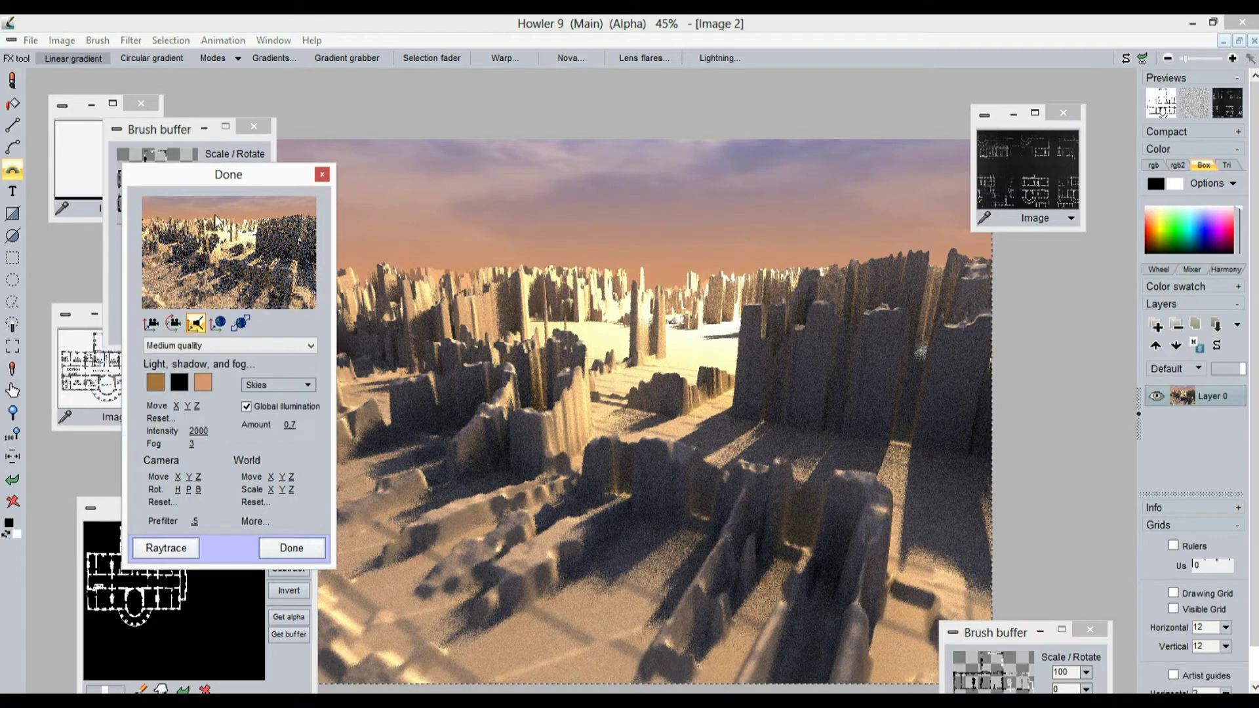
click(291, 547)
- Store a copy of the rendered landscape beneath the stored elevation map and put the elevation map back on the canvas
click(66, 44)
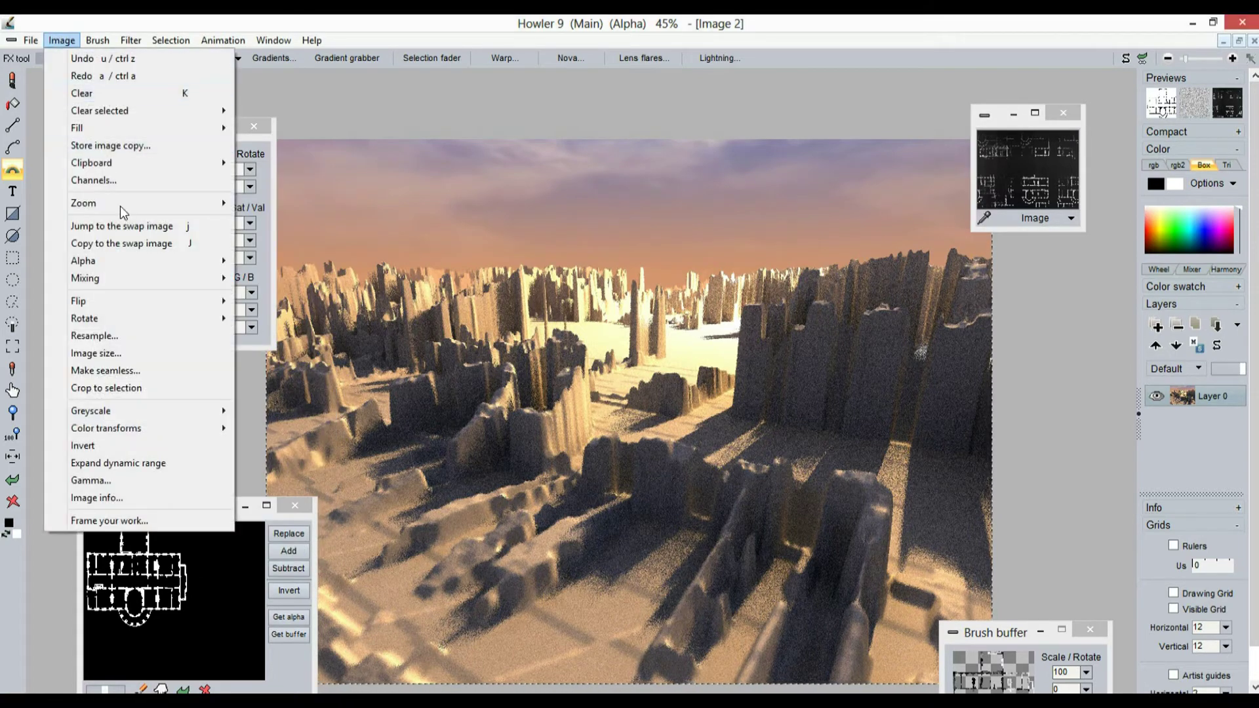
click(112, 146)
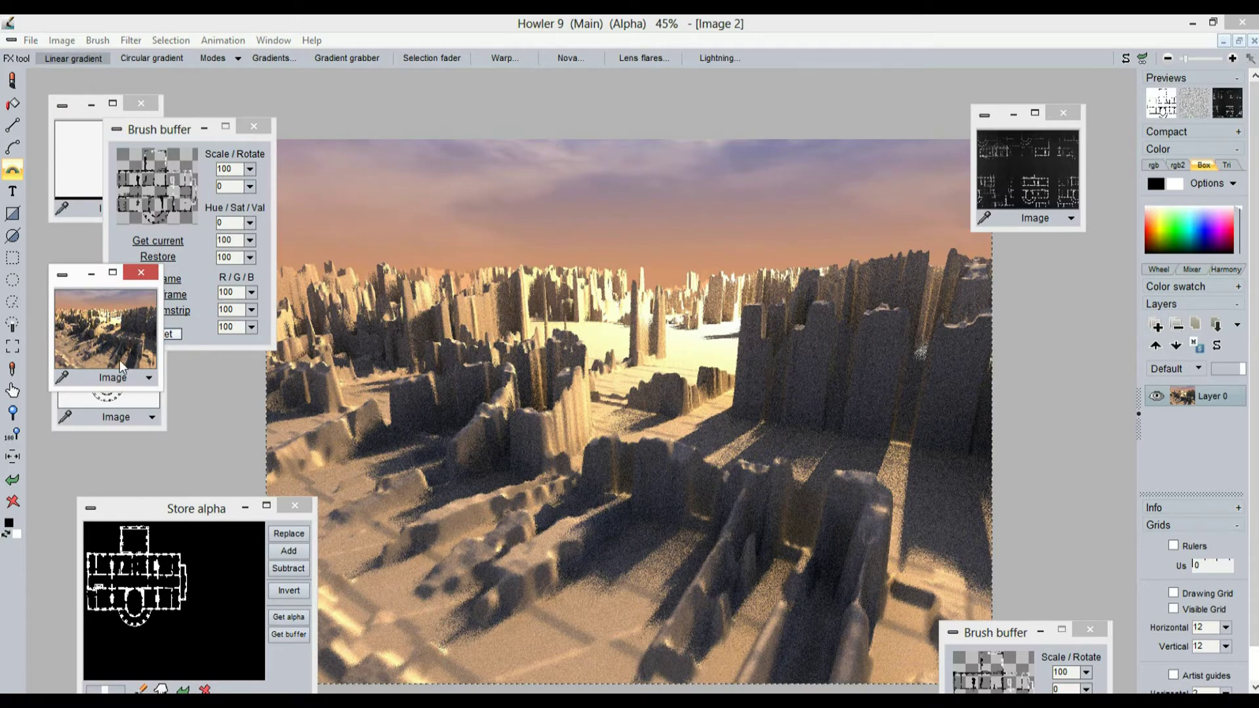
drag(71, 283, 1022, 281)
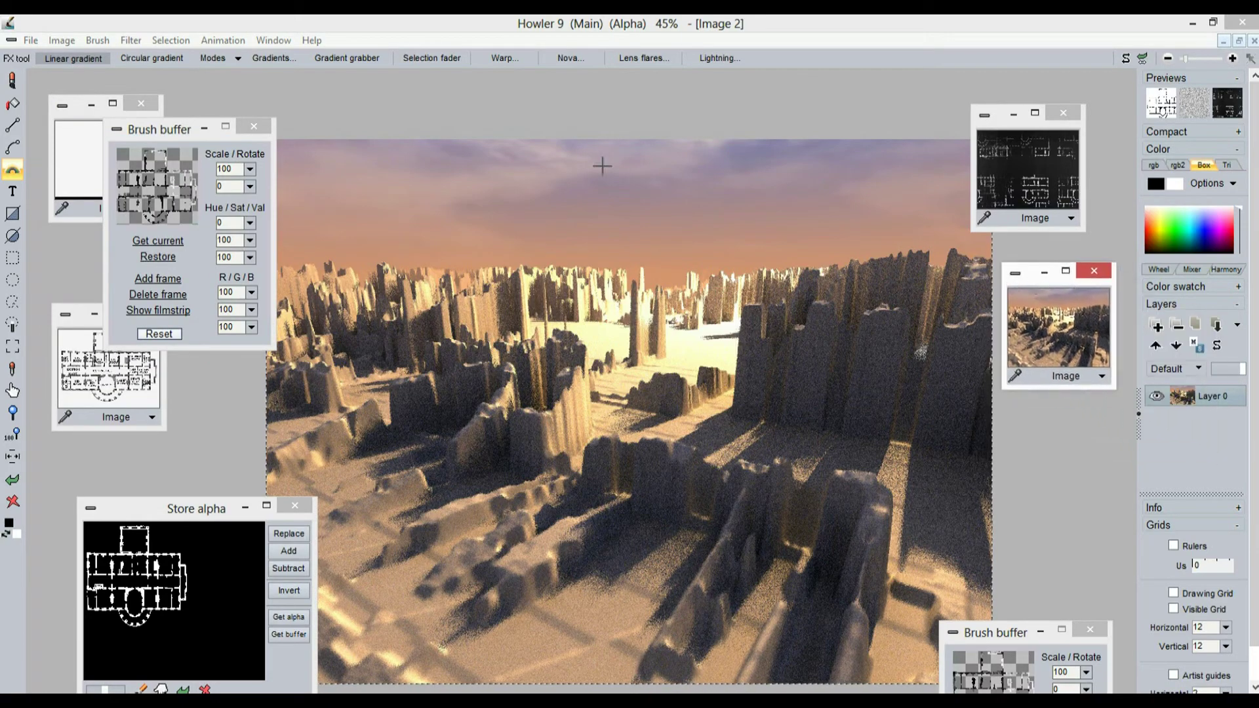
click(1014, 196)
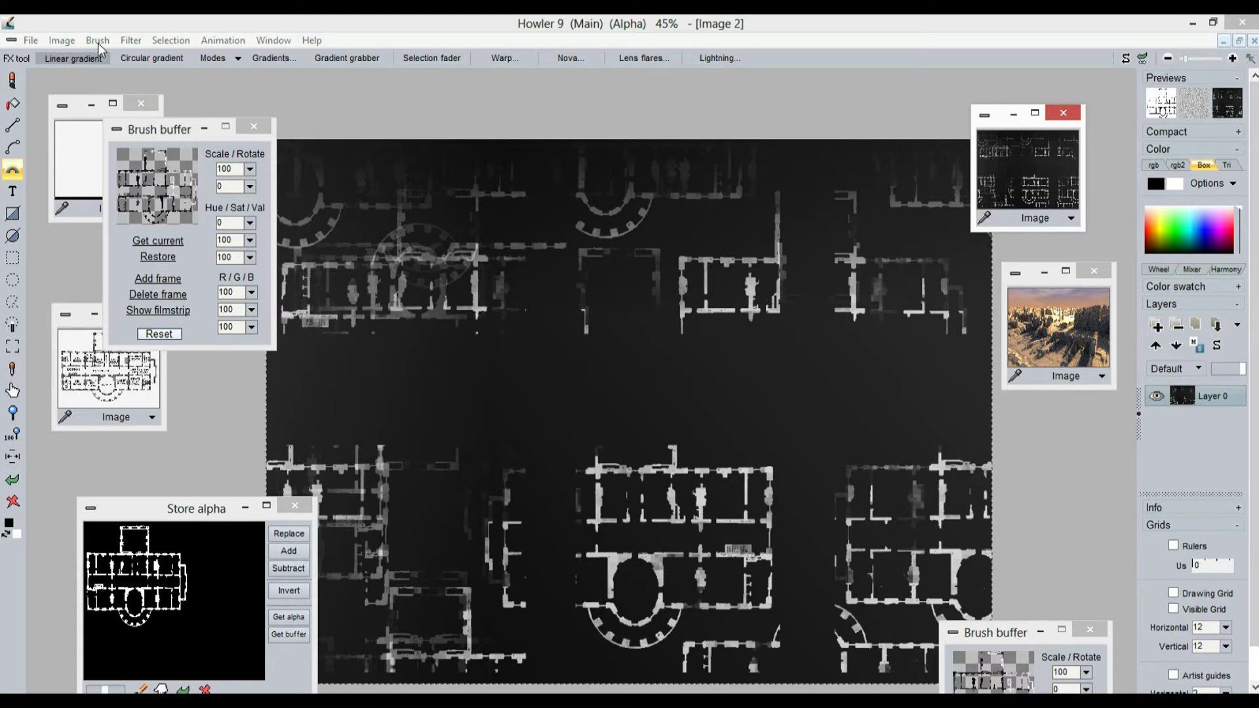
- Open the gradient sweep editor and choose the gradient at index 5
click(90, 28)
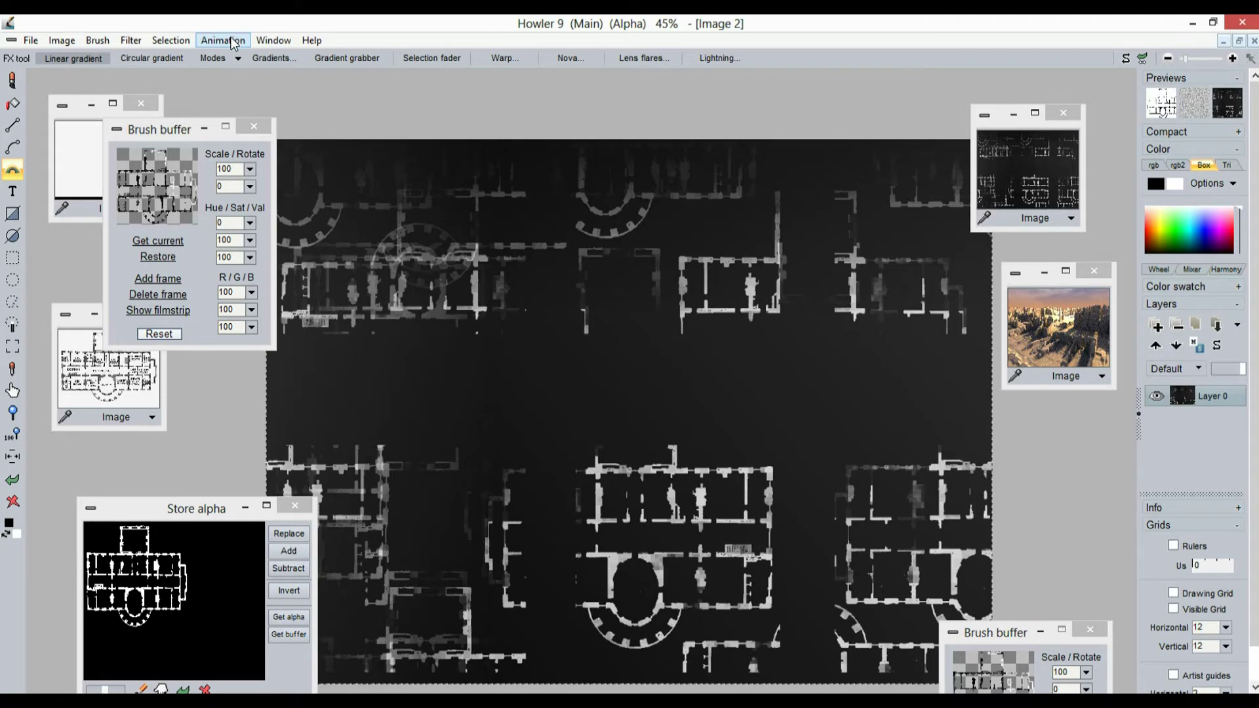
click(274, 40)
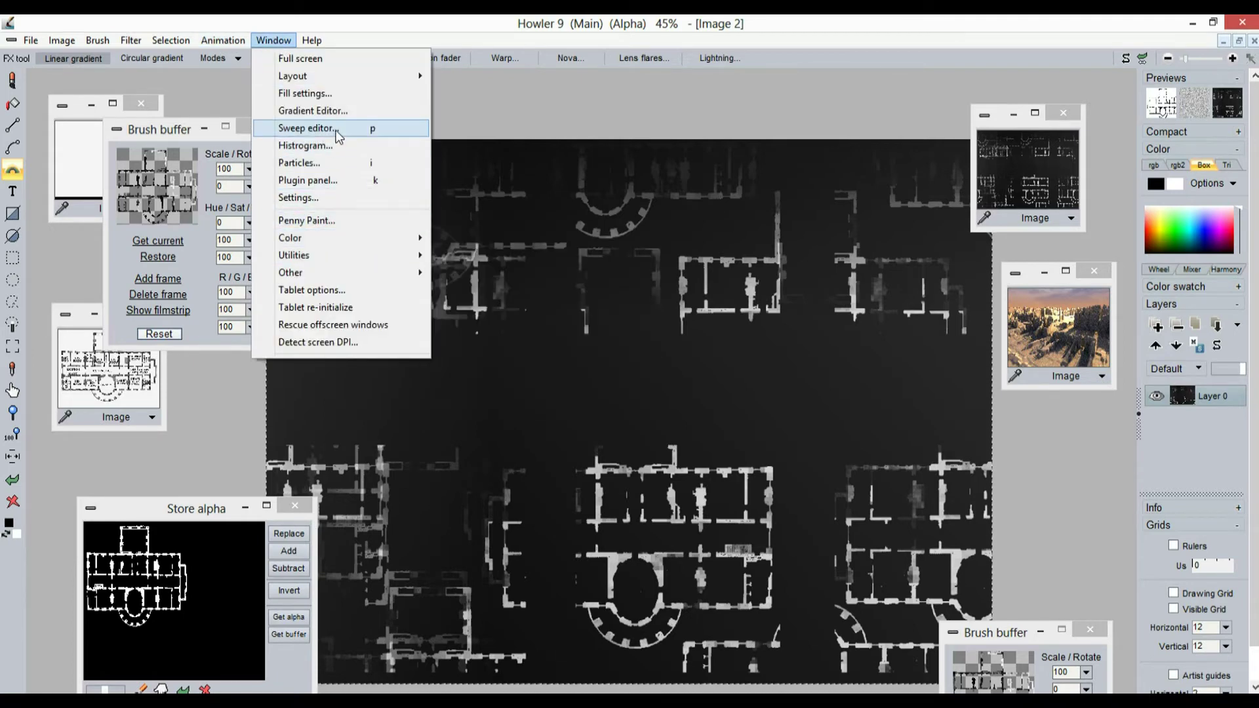
click(314, 128)
drag(579, 435, 585, 436)
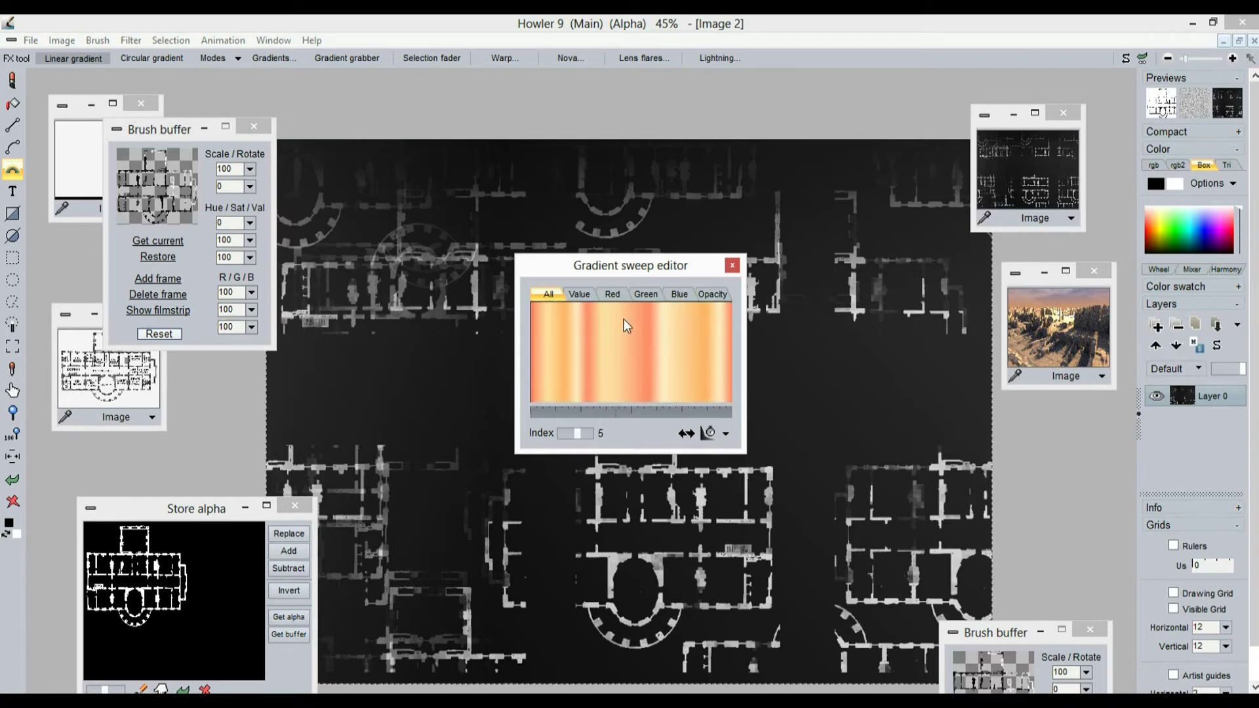
- Redraw stretches of the gradient's green, blue and red curves by hand and smooth the resulting curve
click(633, 297)
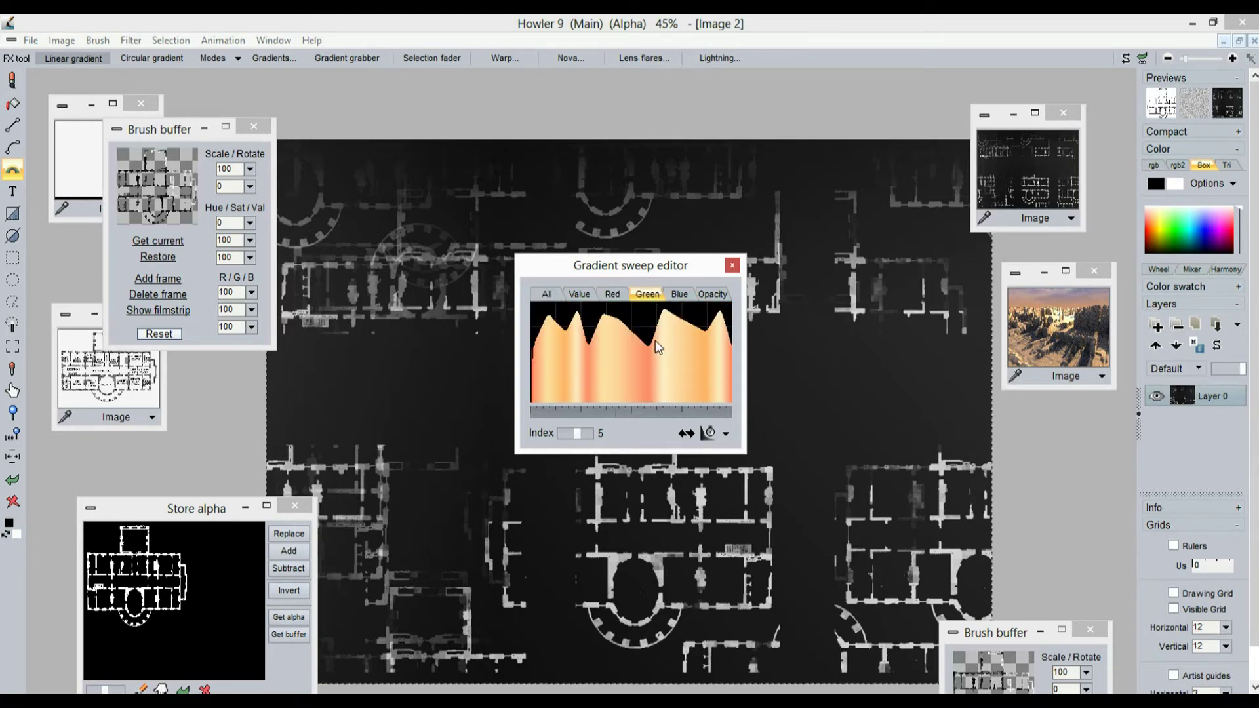
click(678, 294)
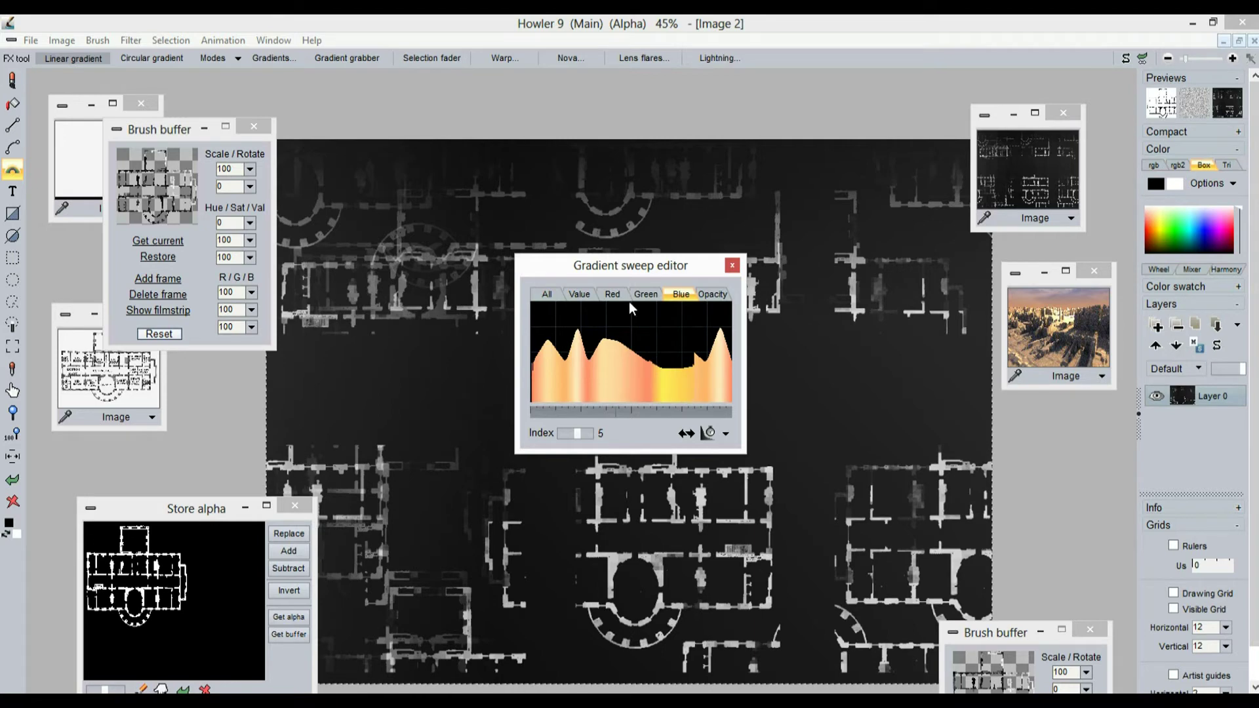
click(613, 294)
mouse_move(648, 340)
mouse_down()
mouse_move(694, 360)
mouse_move(711, 349)
mouse_move(668, 347)
mouse_move(666, 379)
mouse_move(711, 360)
mouse_up()
click(651, 297)
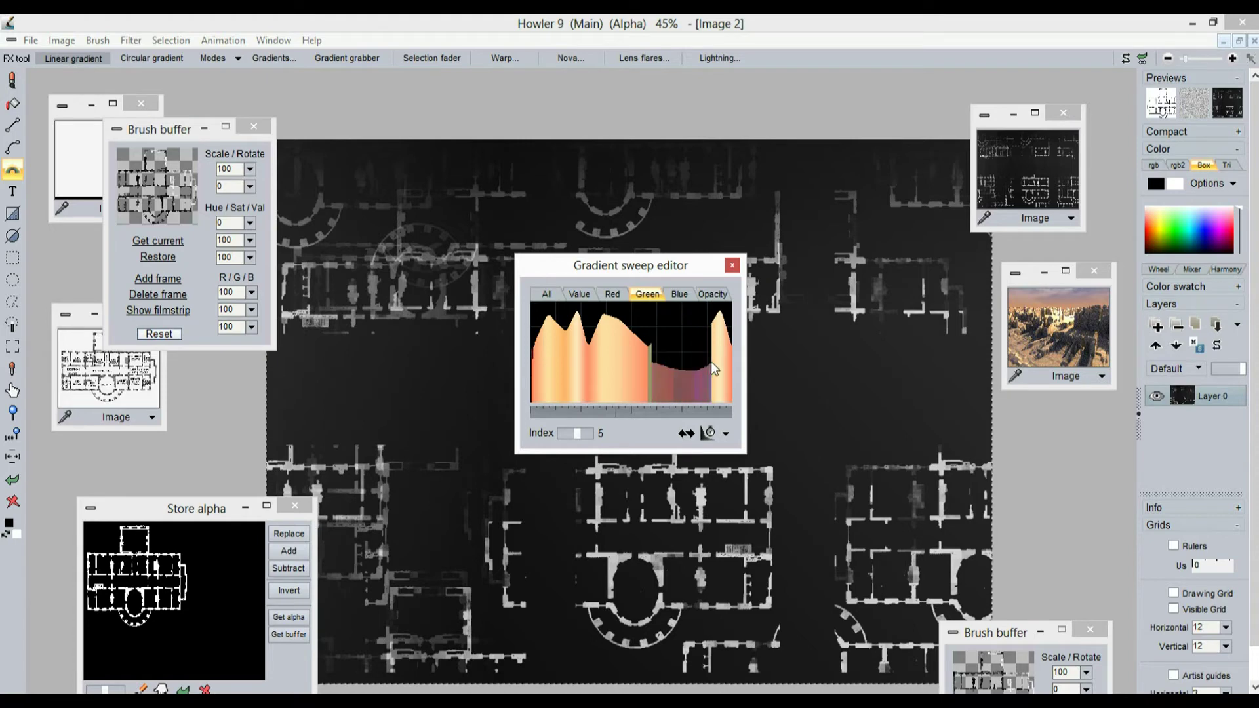
click(678, 294)
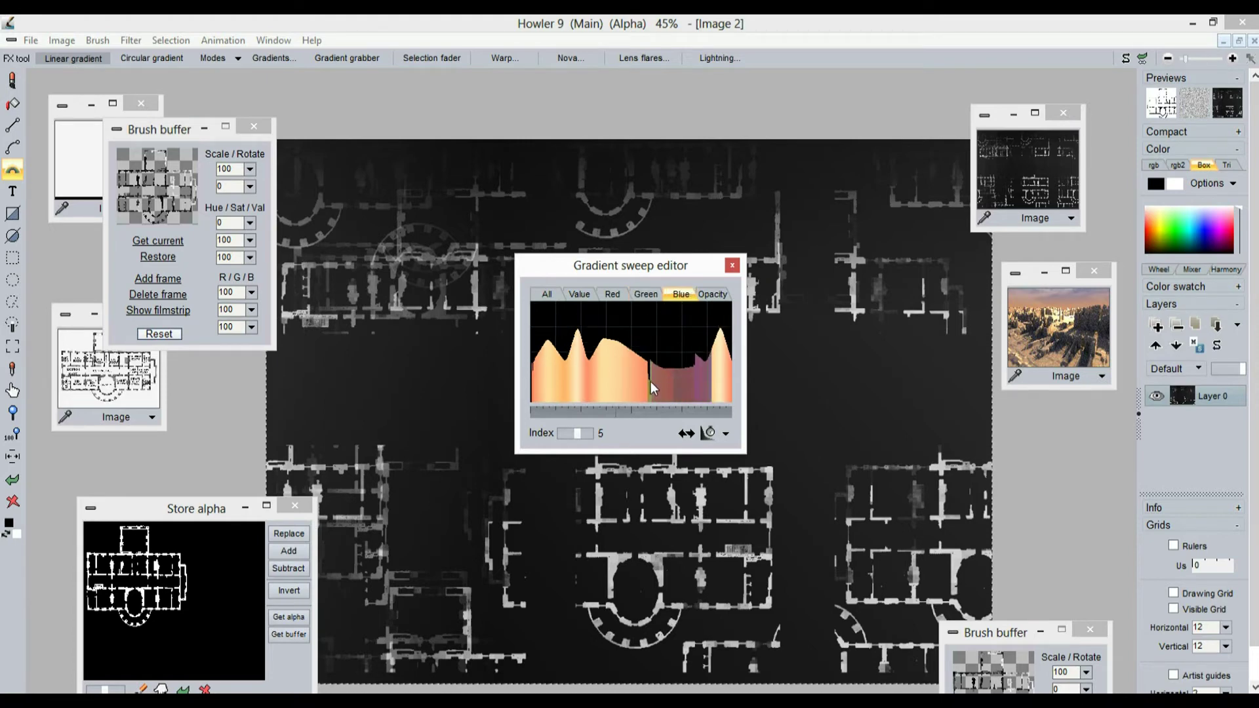
click(614, 295)
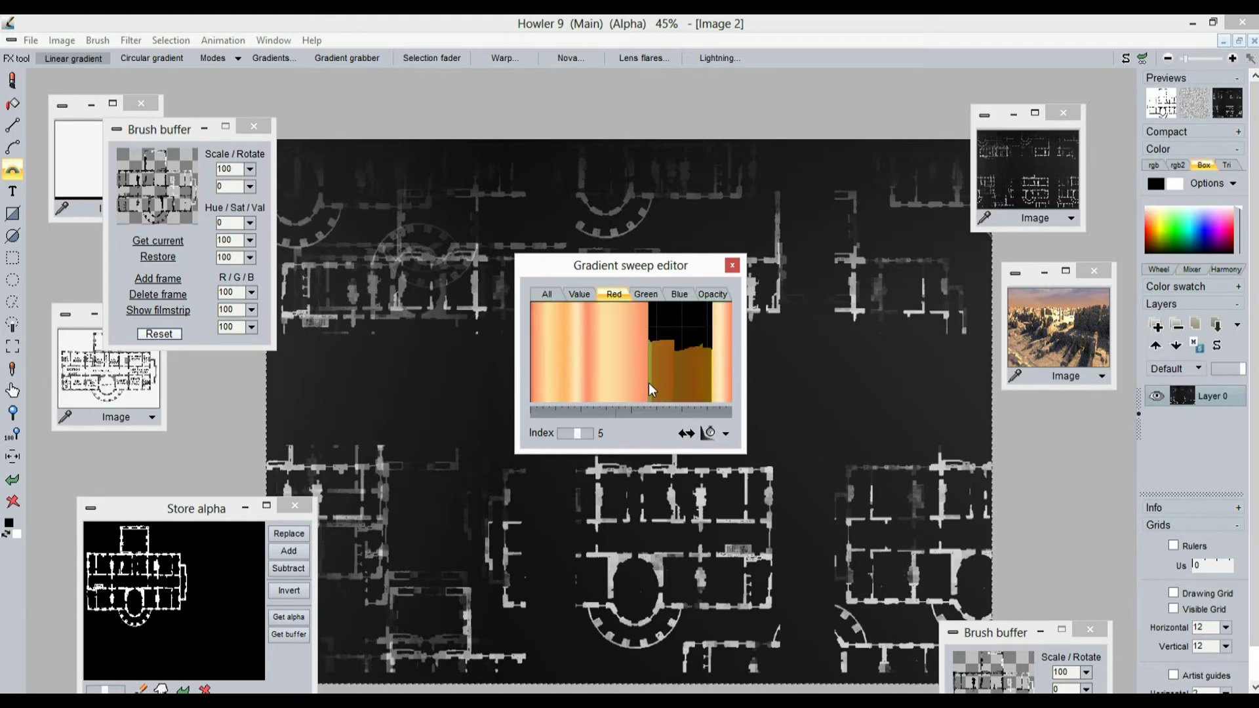
drag(706, 387, 717, 392)
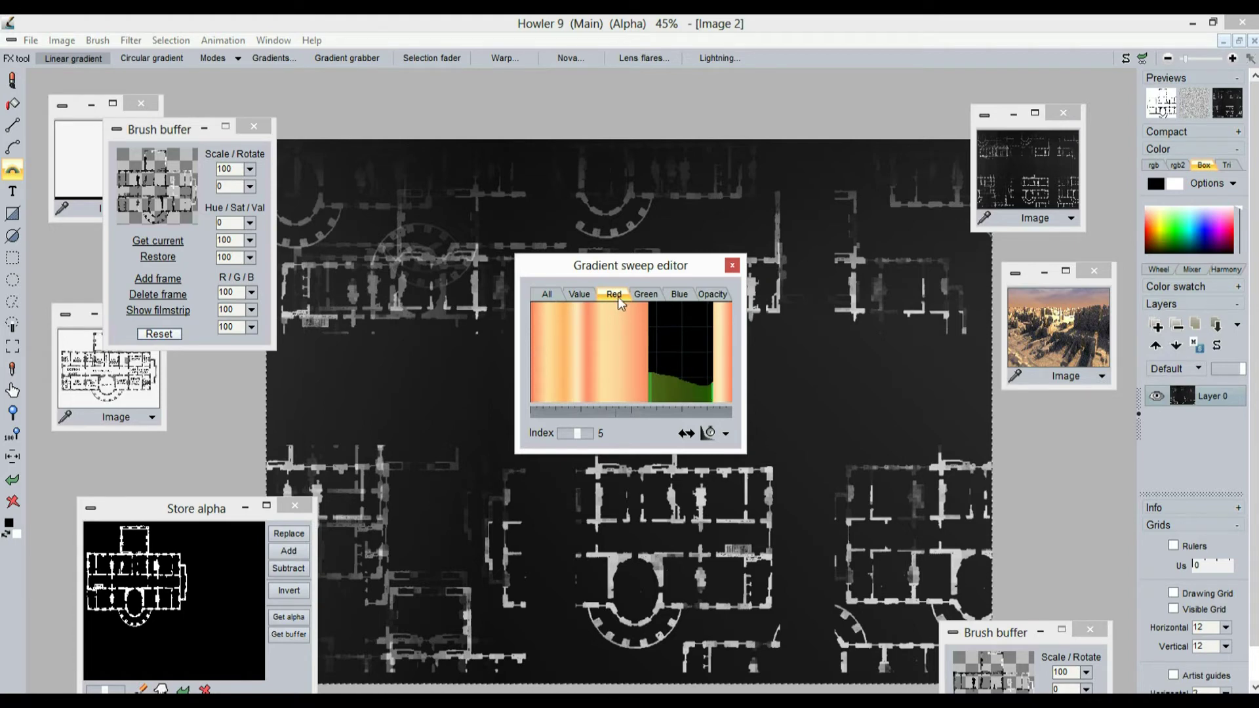
drag(589, 349, 567, 350)
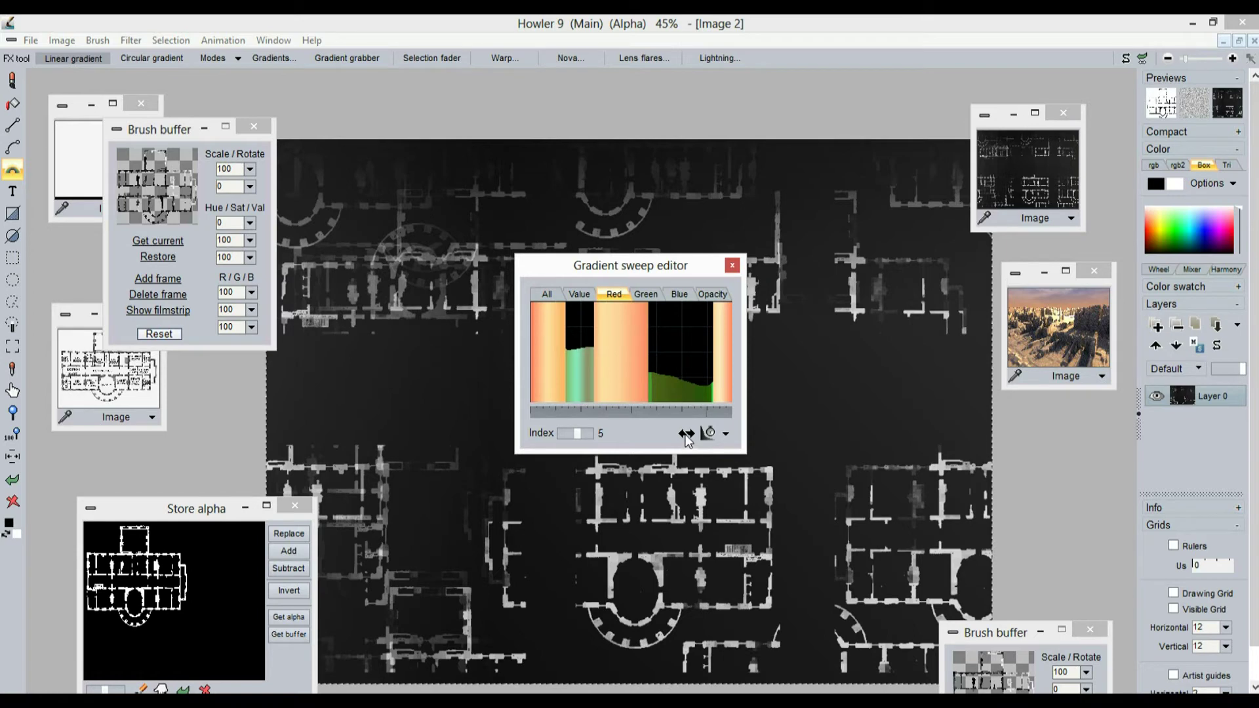
click(708, 435)
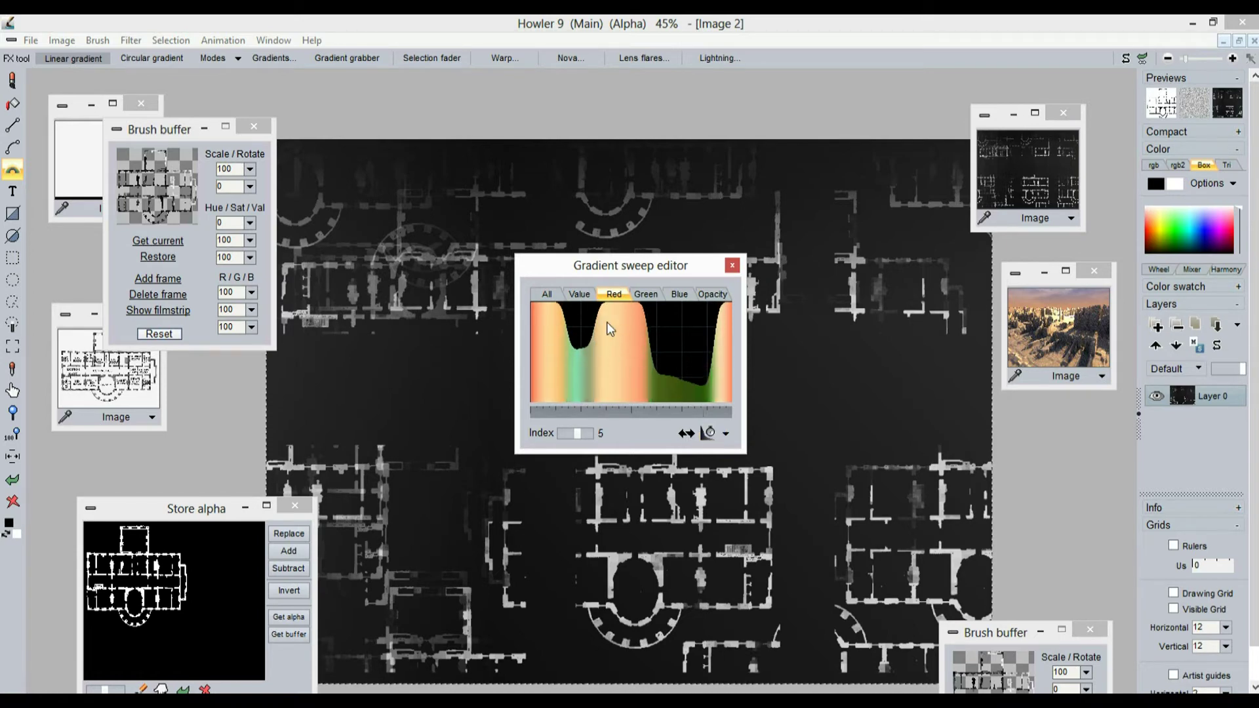
- Load a gradient preset file into the sweep editor in place of the hand-edited gradient
click(725, 434)
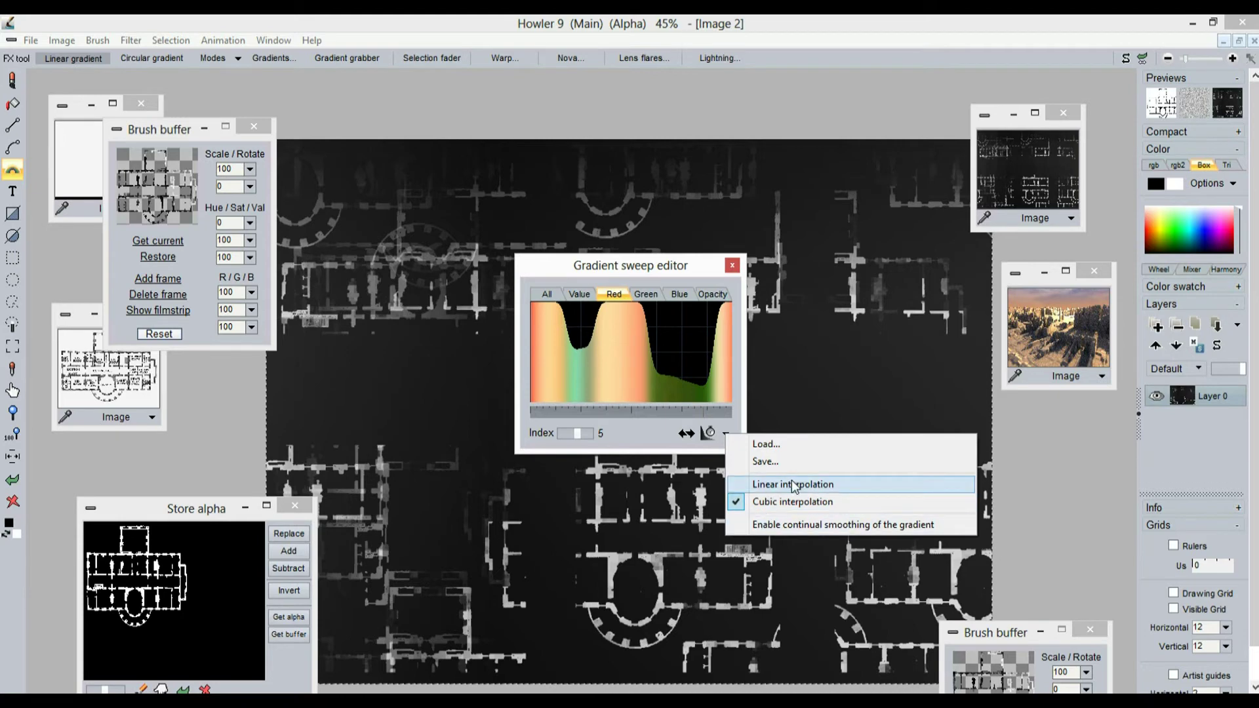
click(764, 451)
scroll(726, 376, down, 3)
scroll(729, 396, down, 3)
double_click(718, 421)
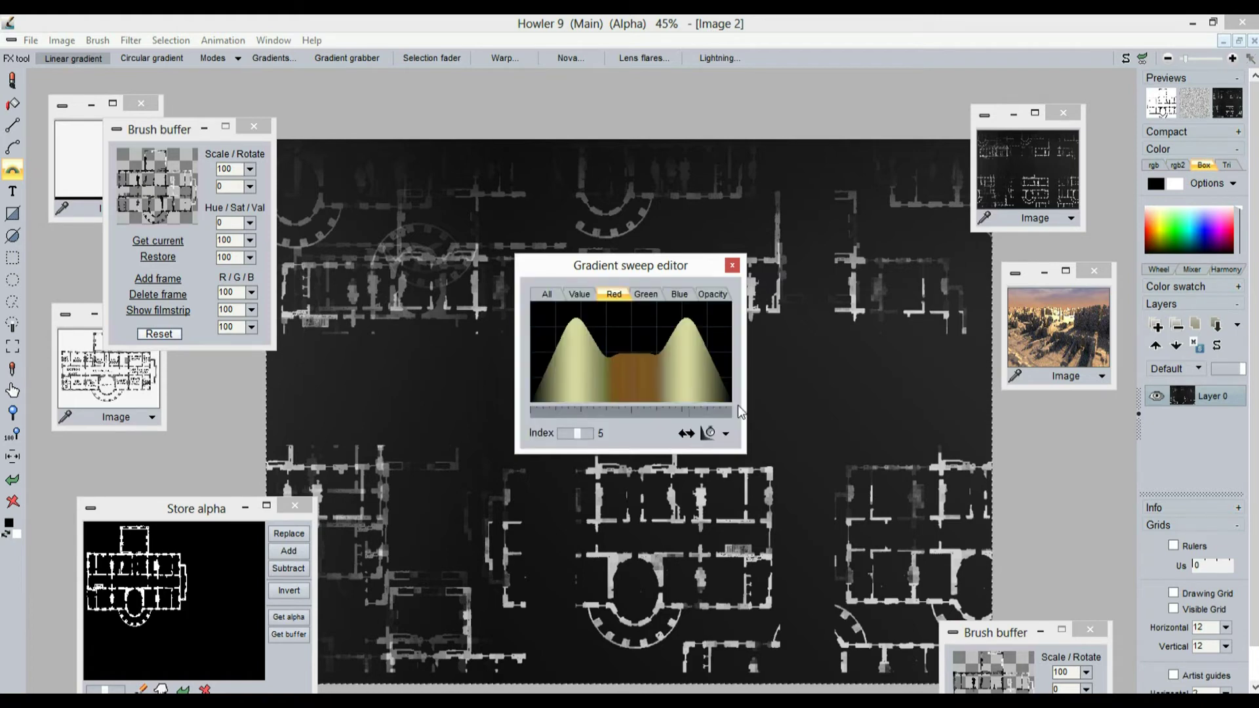
mouse_move(577, 430)
mouse_down()
mouse_move(562, 432)
mouse_move(592, 440)
mouse_move(579, 441)
mouse_up()
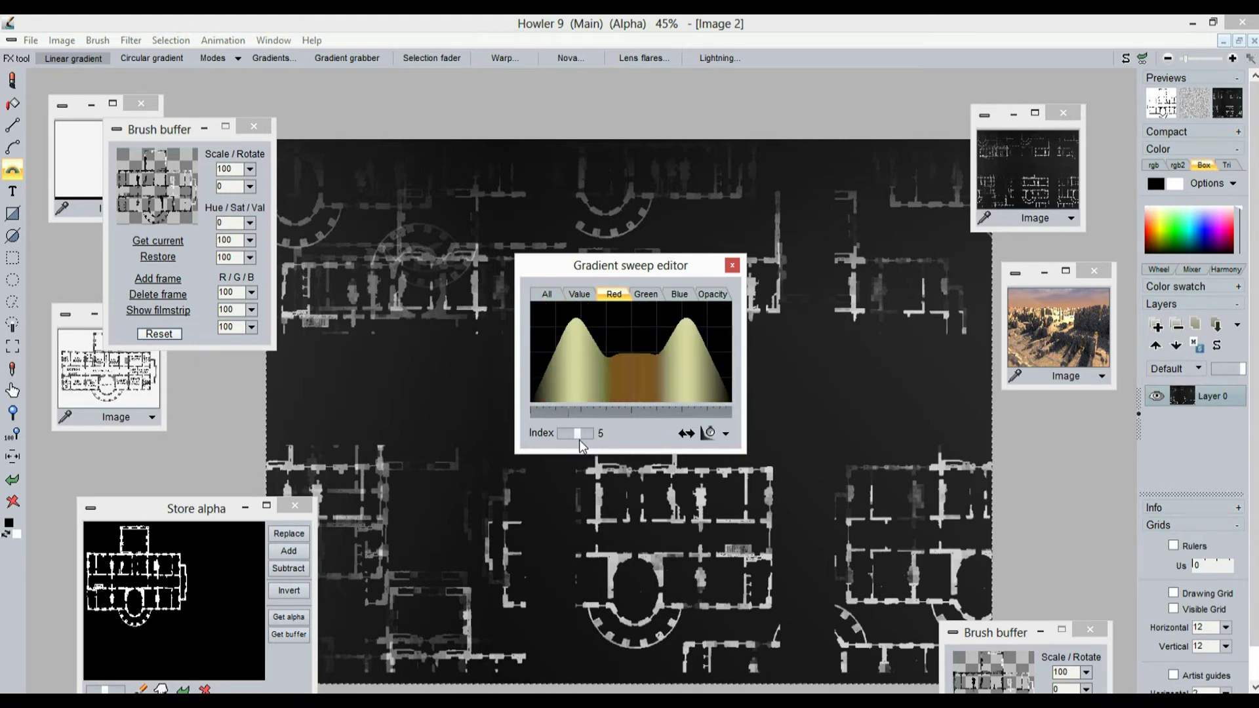
- Load a different gradient preset file and choose its gradient at index 8
click(725, 433)
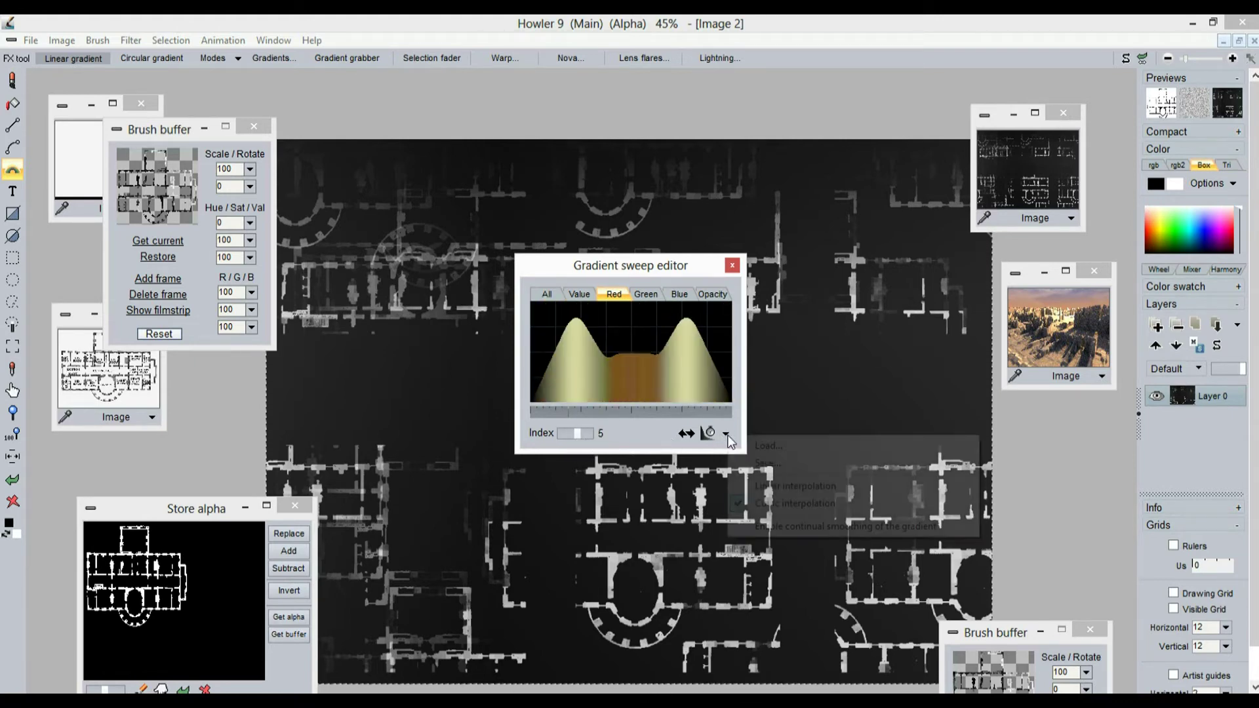
click(768, 446)
double_click(580, 430)
mouse_move(588, 432)
mouse_down()
mouse_move(566, 431)
mouse_move(600, 434)
mouse_up()
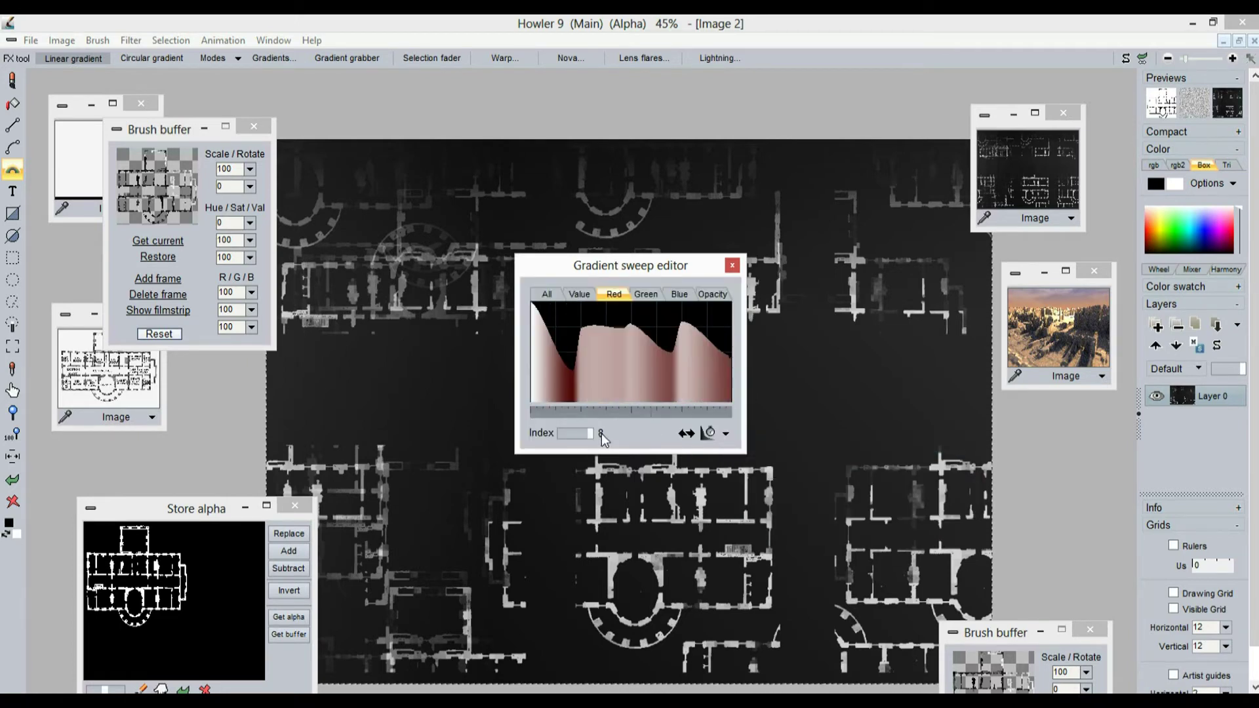
- Load the PictureFrames_11.grd gradients, choose index 3, and move the sweep editor away from the middle of the canvas
click(727, 434)
click(780, 443)
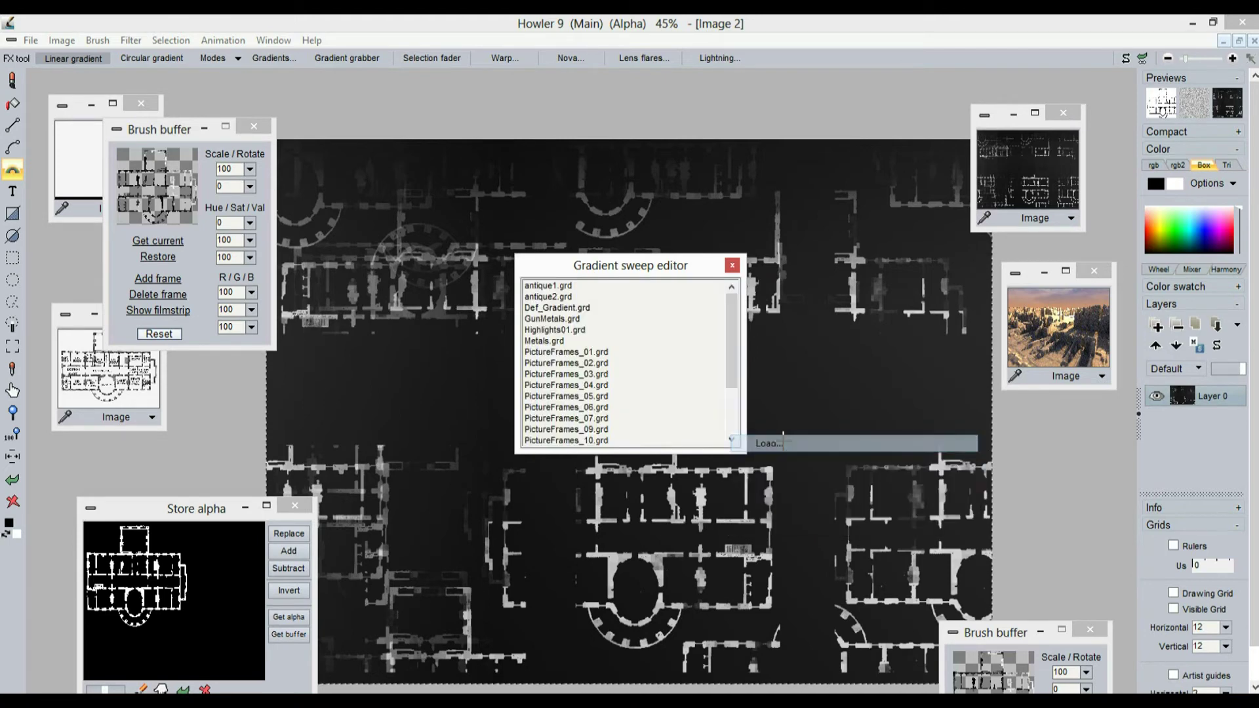
scroll(730, 406, down, 3)
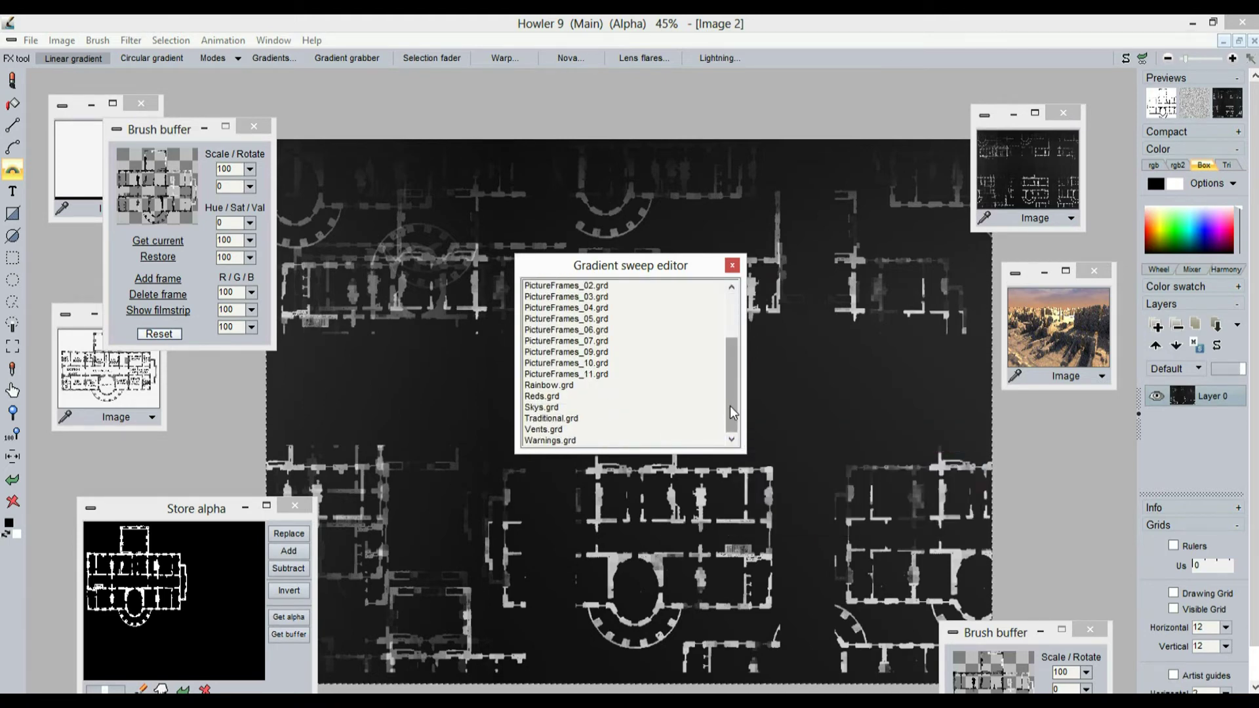
click(548, 377)
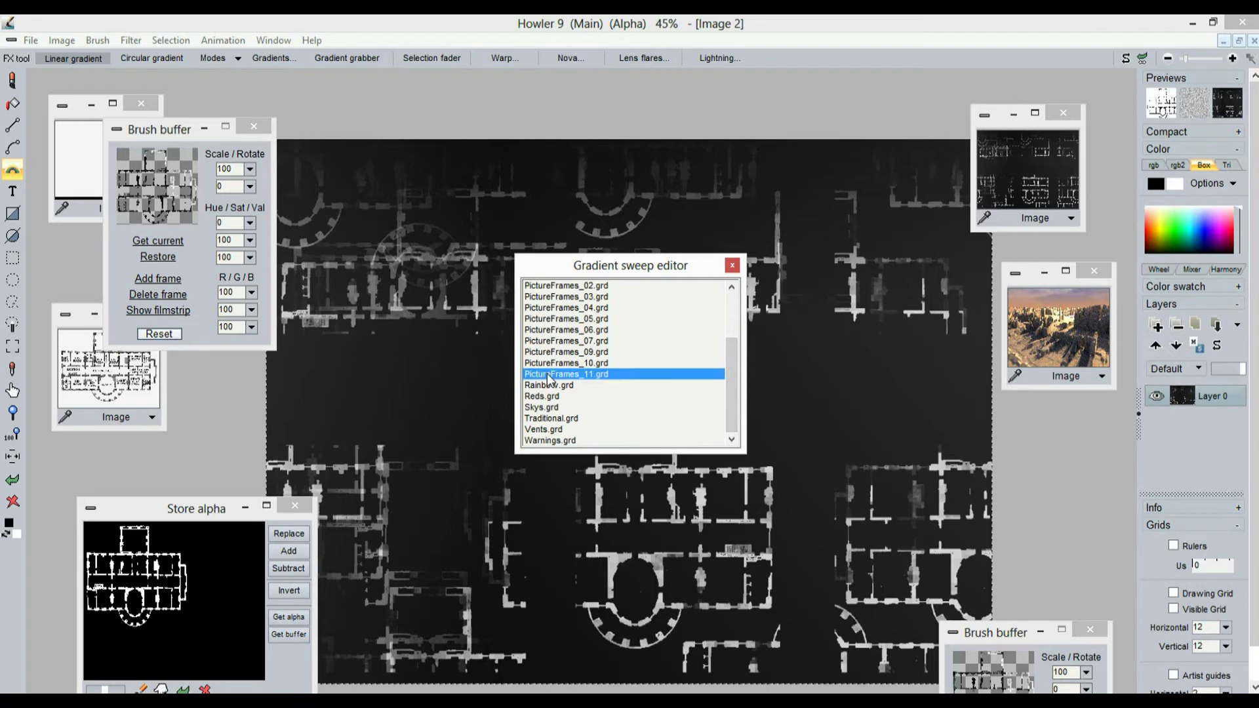
double_click(548, 377)
mouse_move(569, 434)
mouse_down()
mouse_move(592, 434)
mouse_move(572, 432)
mouse_up()
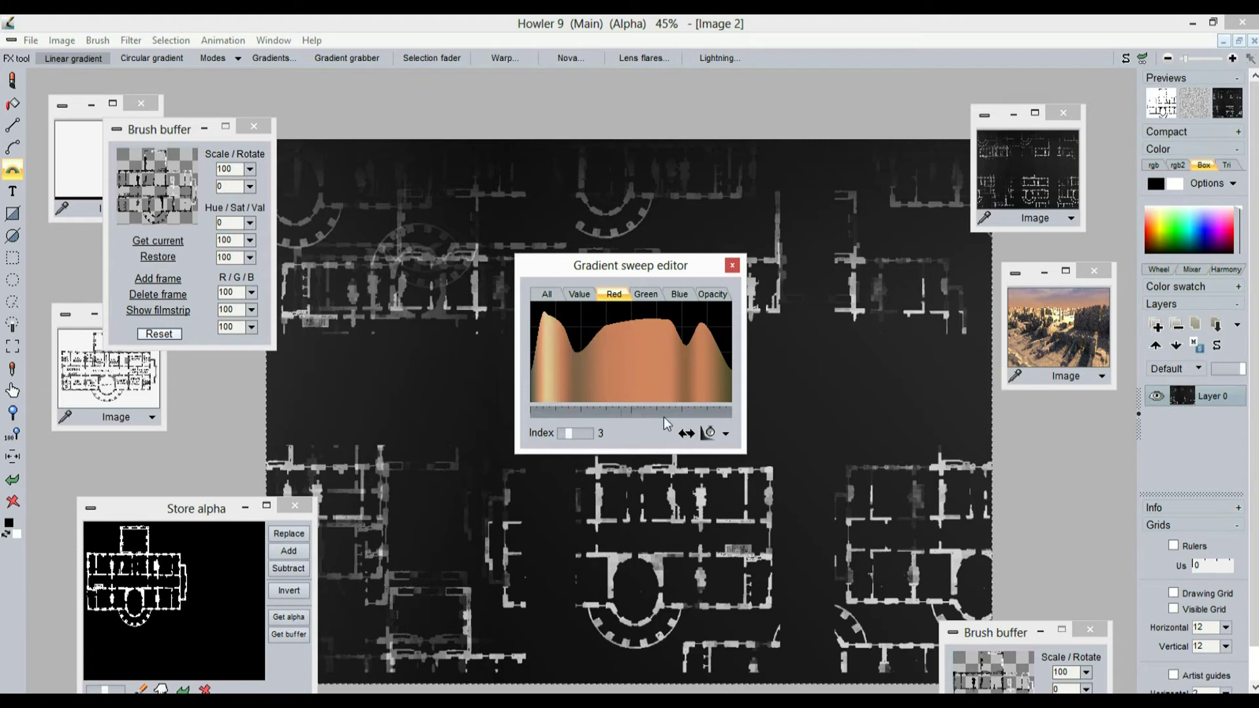
drag(706, 267, 889, 111)
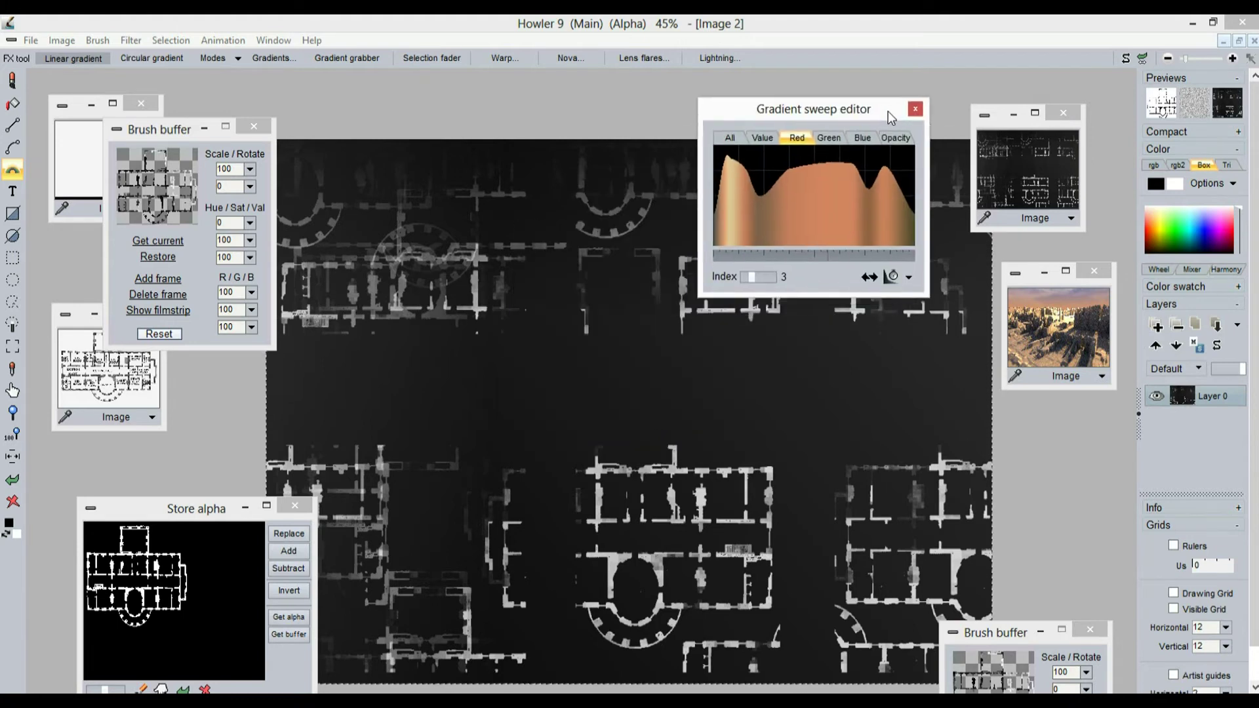
- Colour the elevation map on the canvas with the Map to current gradient filter
click(131, 41)
key(Right)
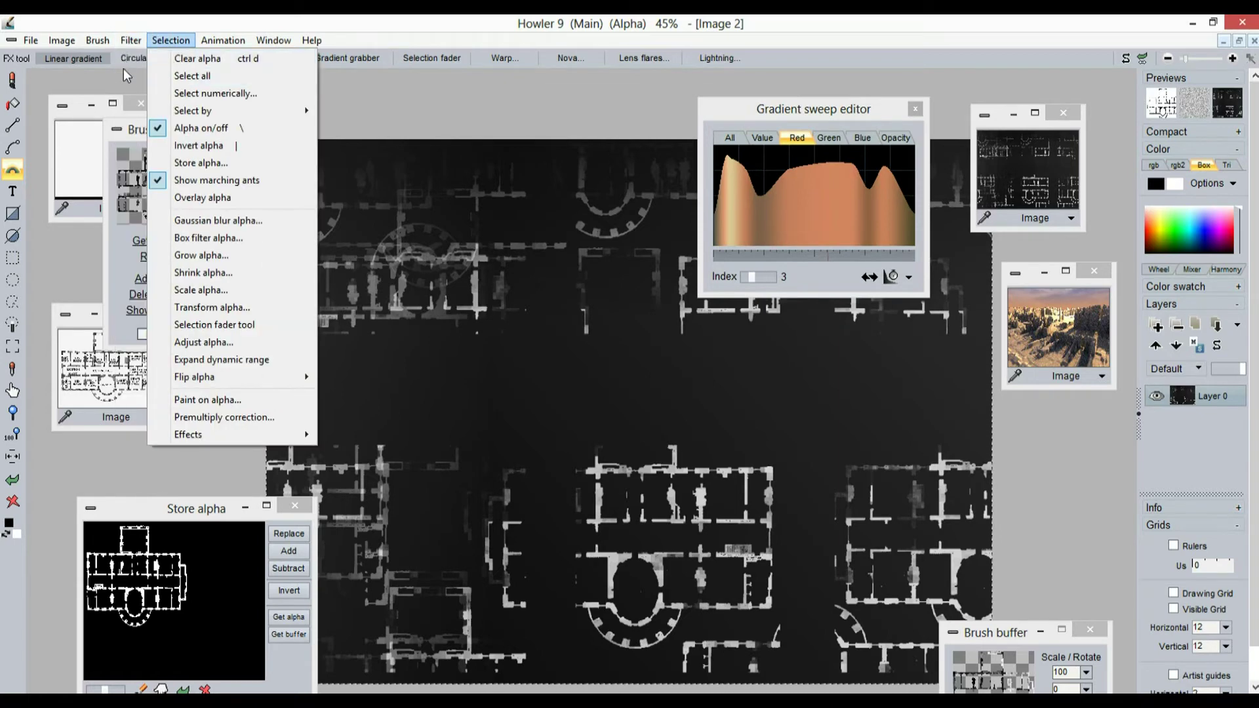
mouse_move(131, 41)
mouse_move(154, 98)
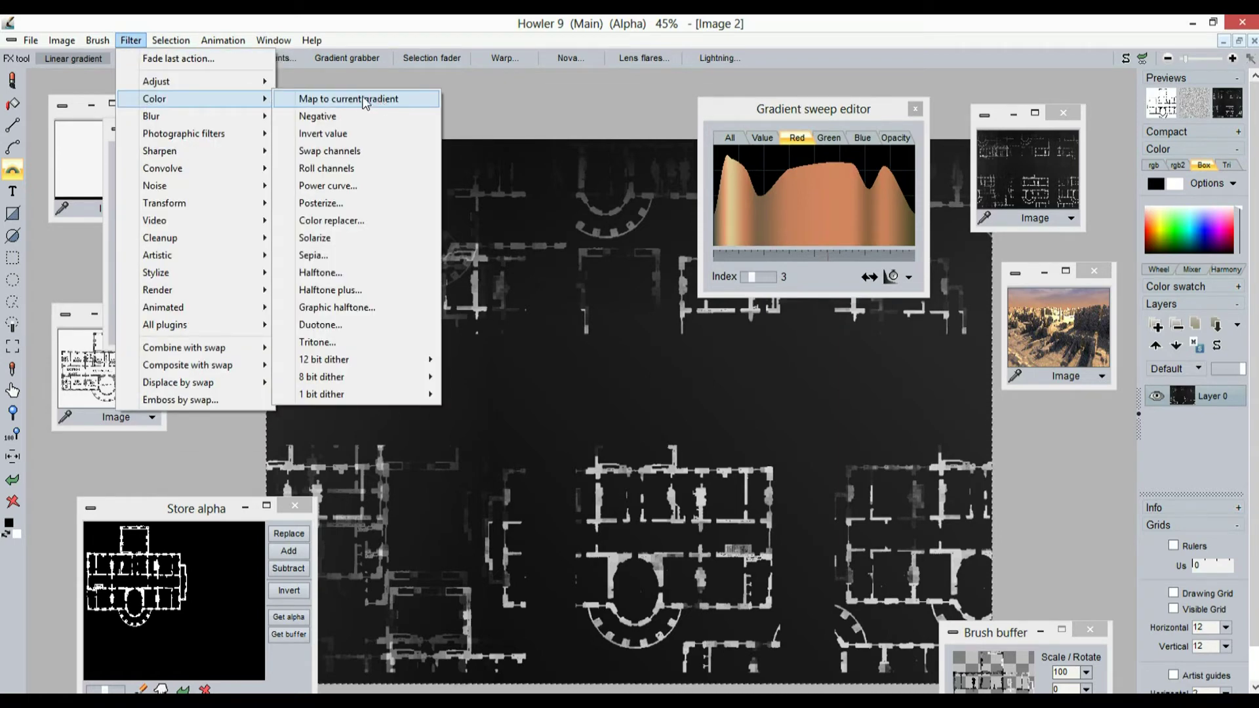
click(379, 101)
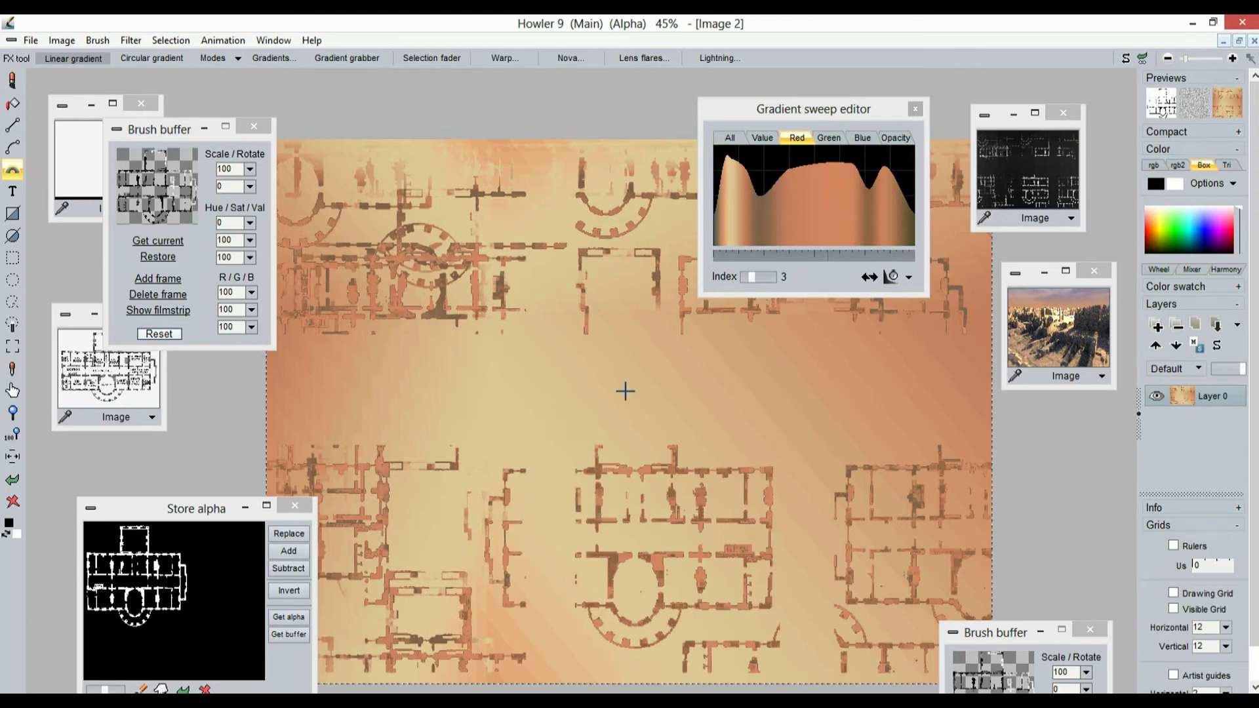
- Reverse the gradient's direction and map the canvas image to the current gradient again
click(869, 278)
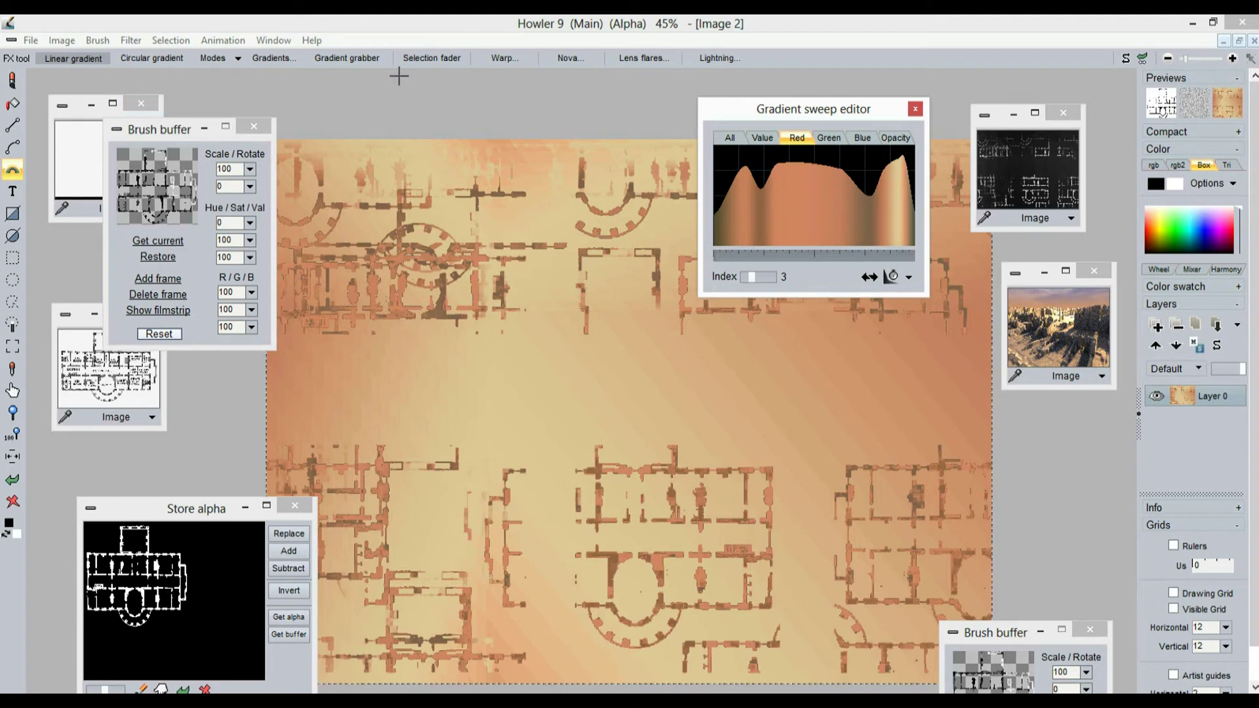
click(130, 40)
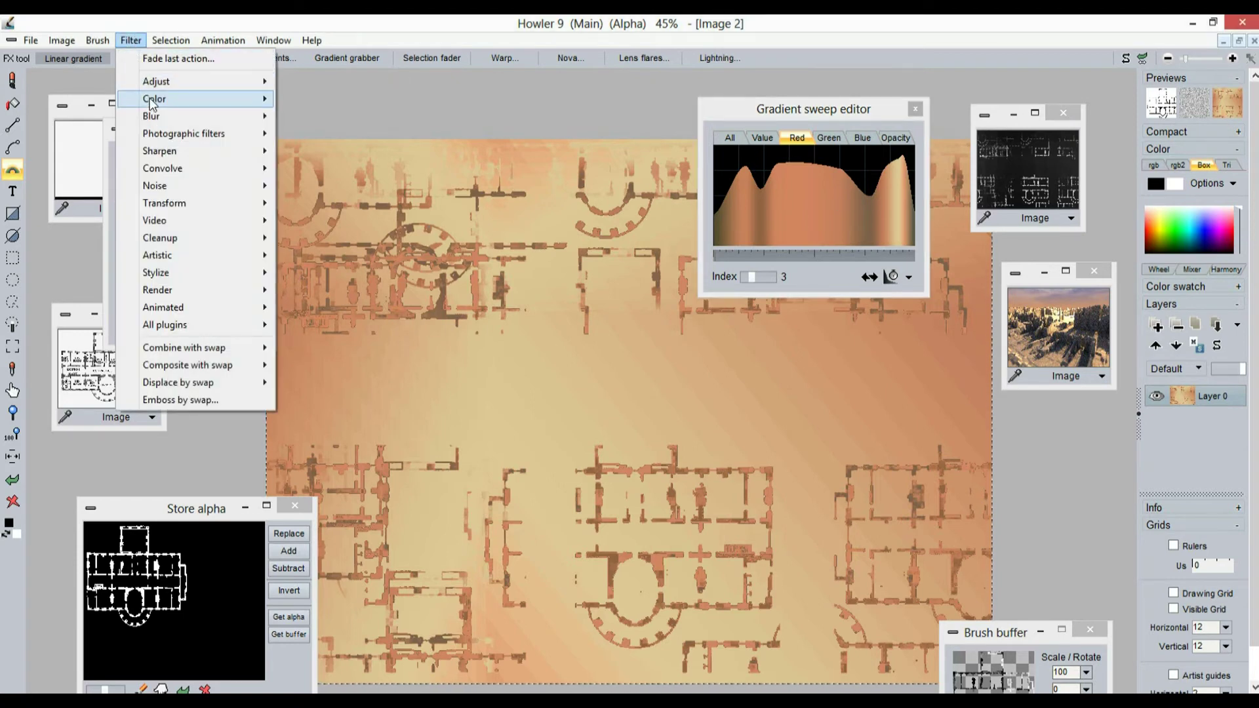
mouse_move(152, 98)
click(313, 100)
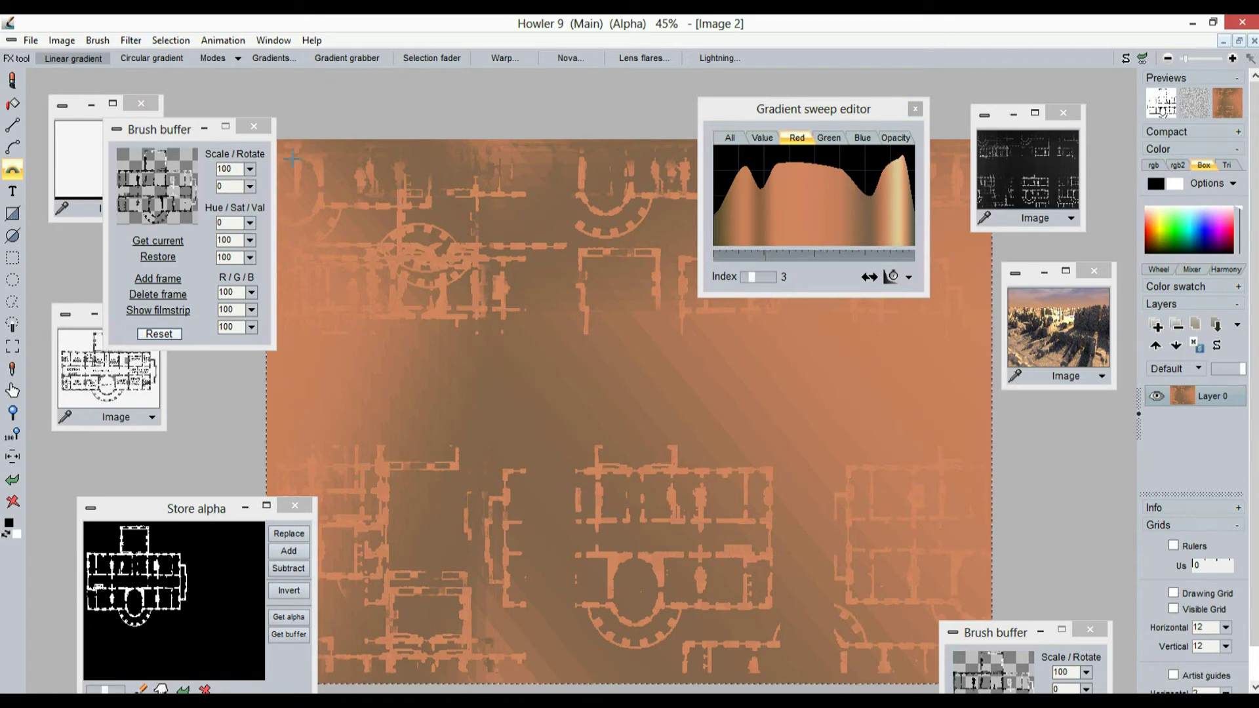
- Soften the coloured map with a low-level Gaussian blur using the Approximate algorithm
click(131, 41)
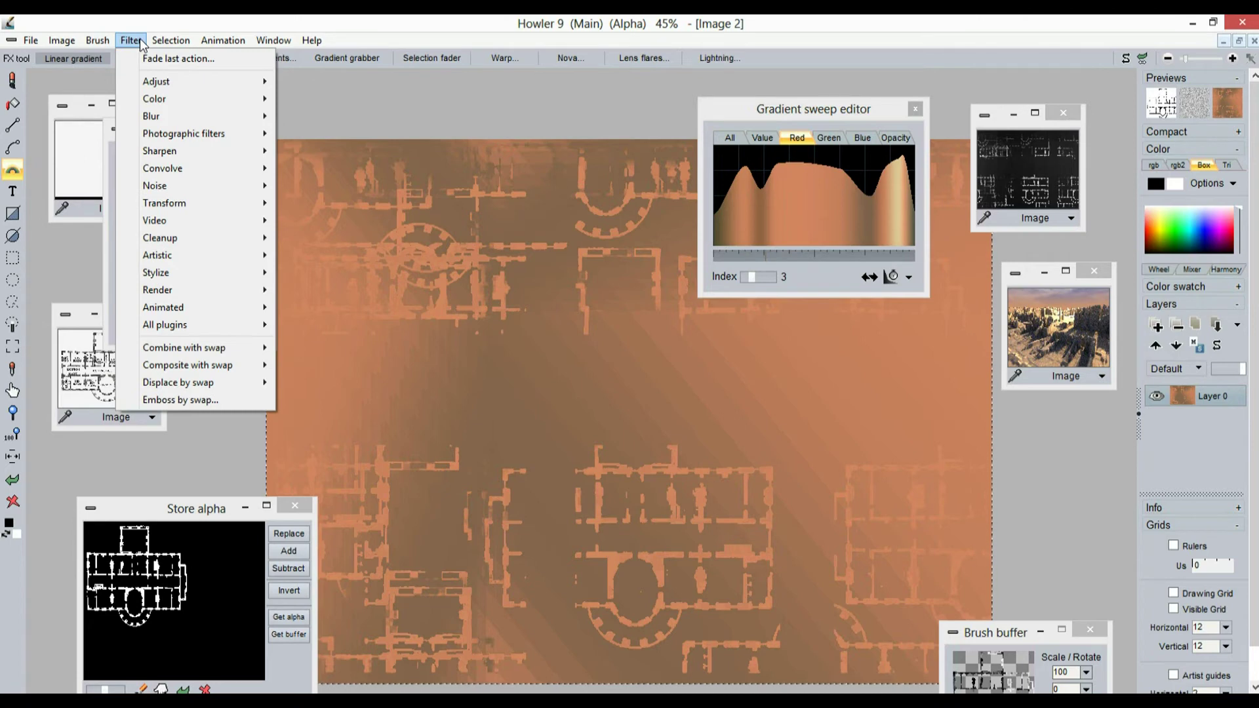
mouse_move(196, 116)
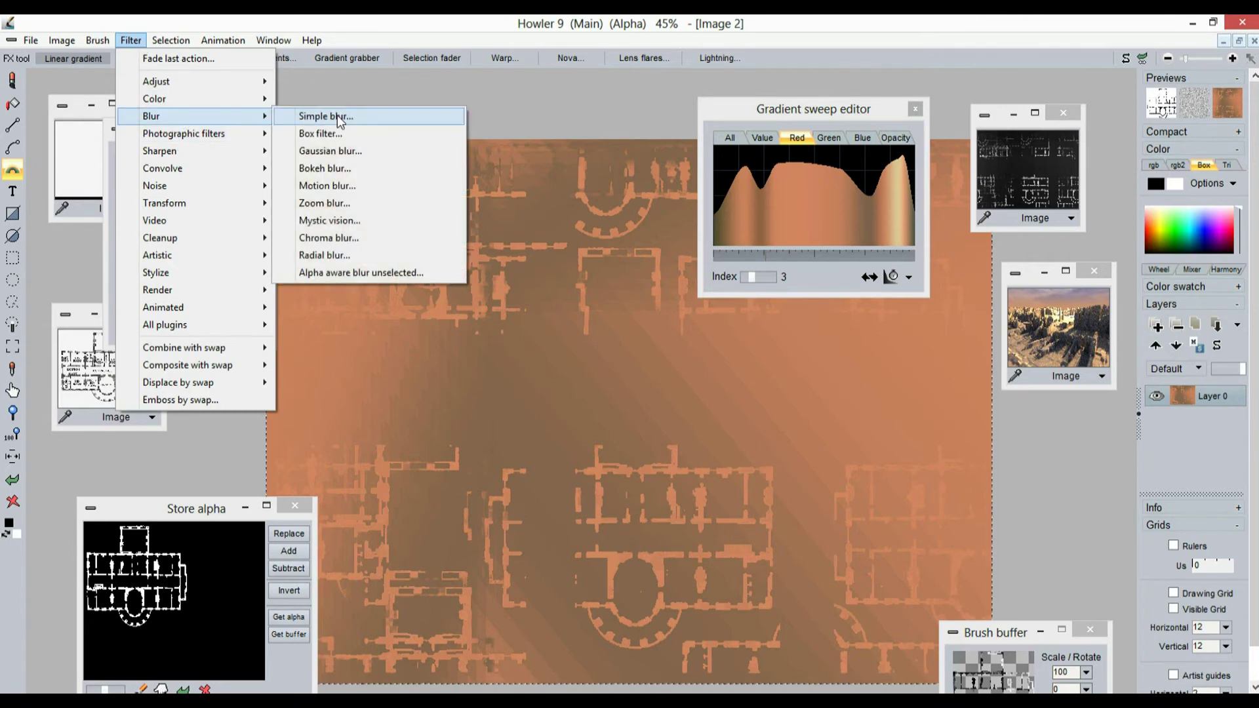
click(331, 151)
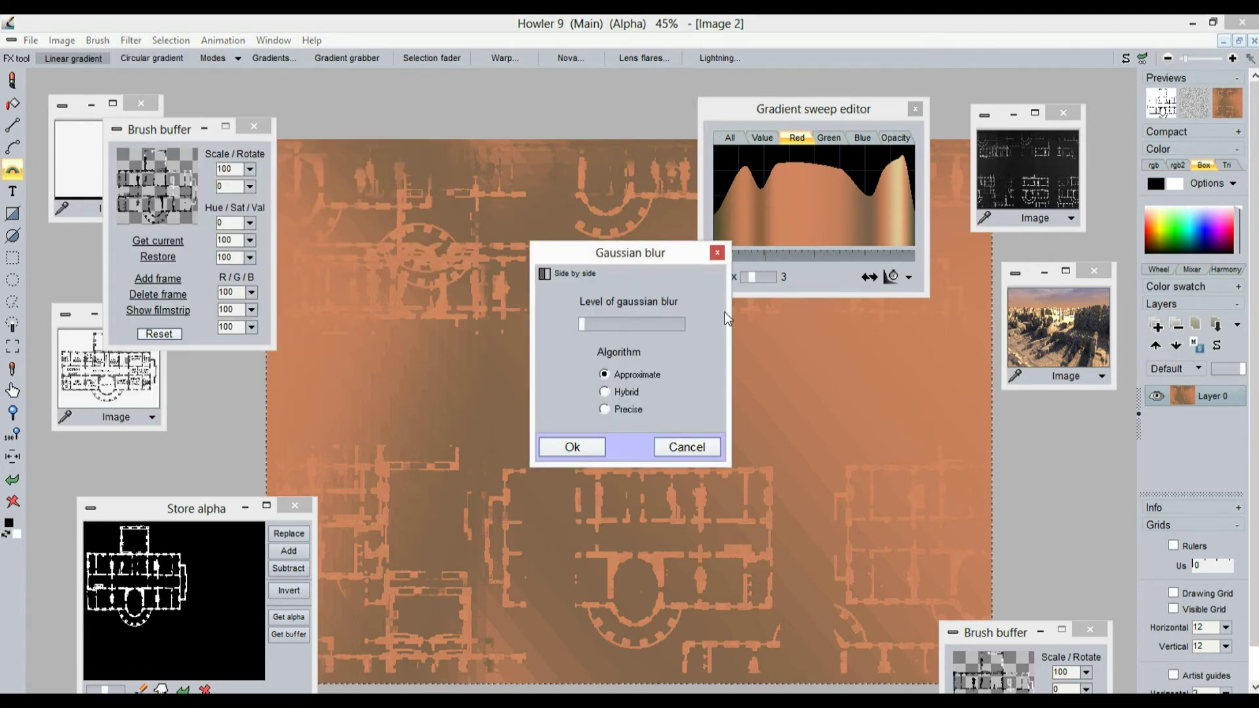
drag(579, 327, 591, 328)
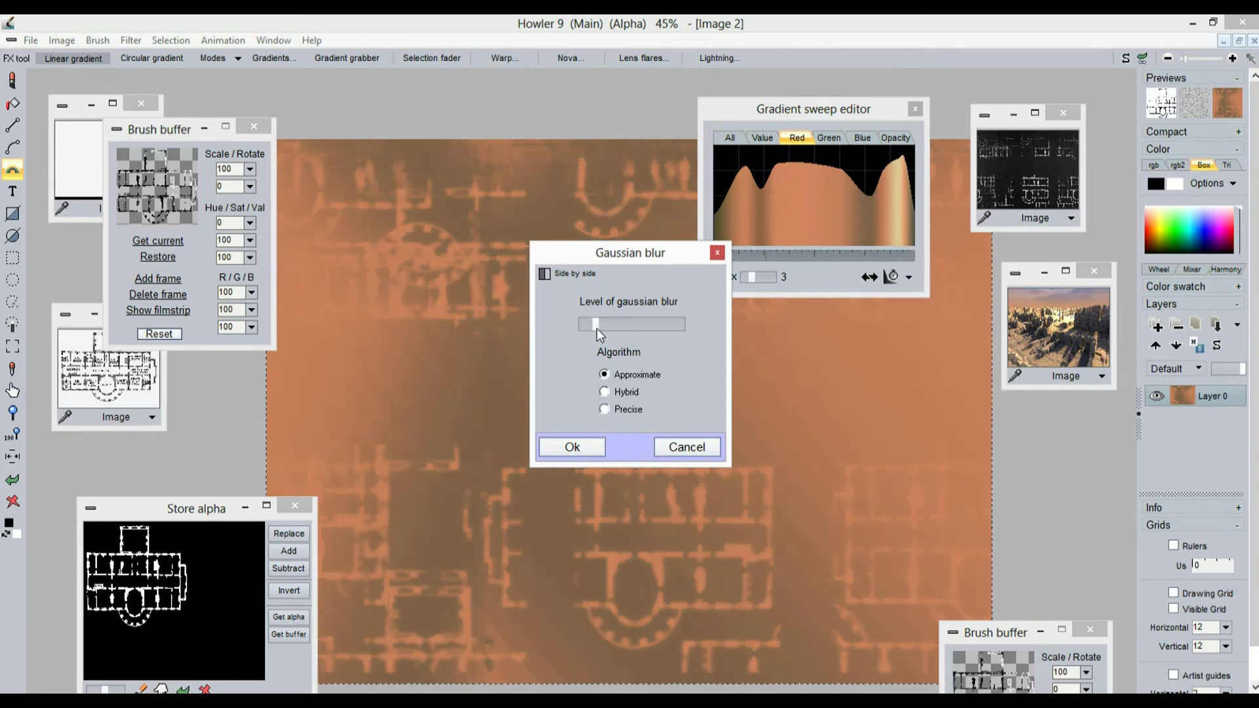
click(581, 451)
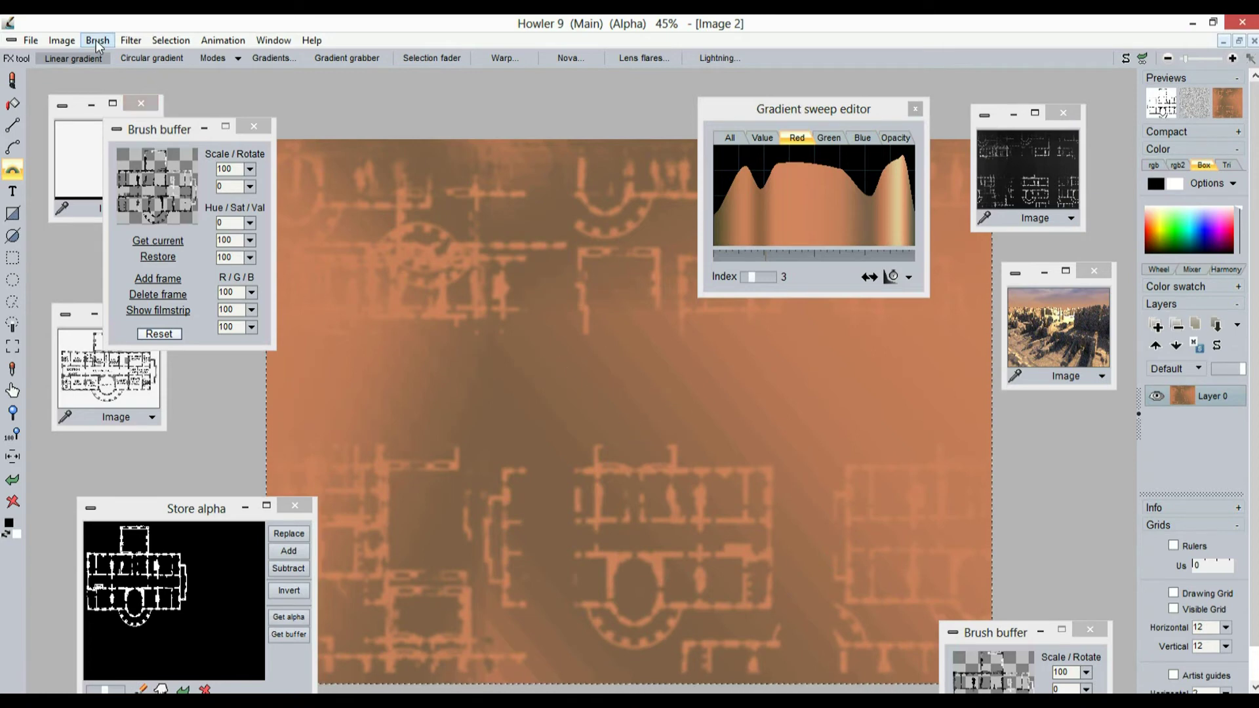
- Apply a small amount of Jitter noise to the blurred, coloured map to roughen its wall outlines
click(130, 39)
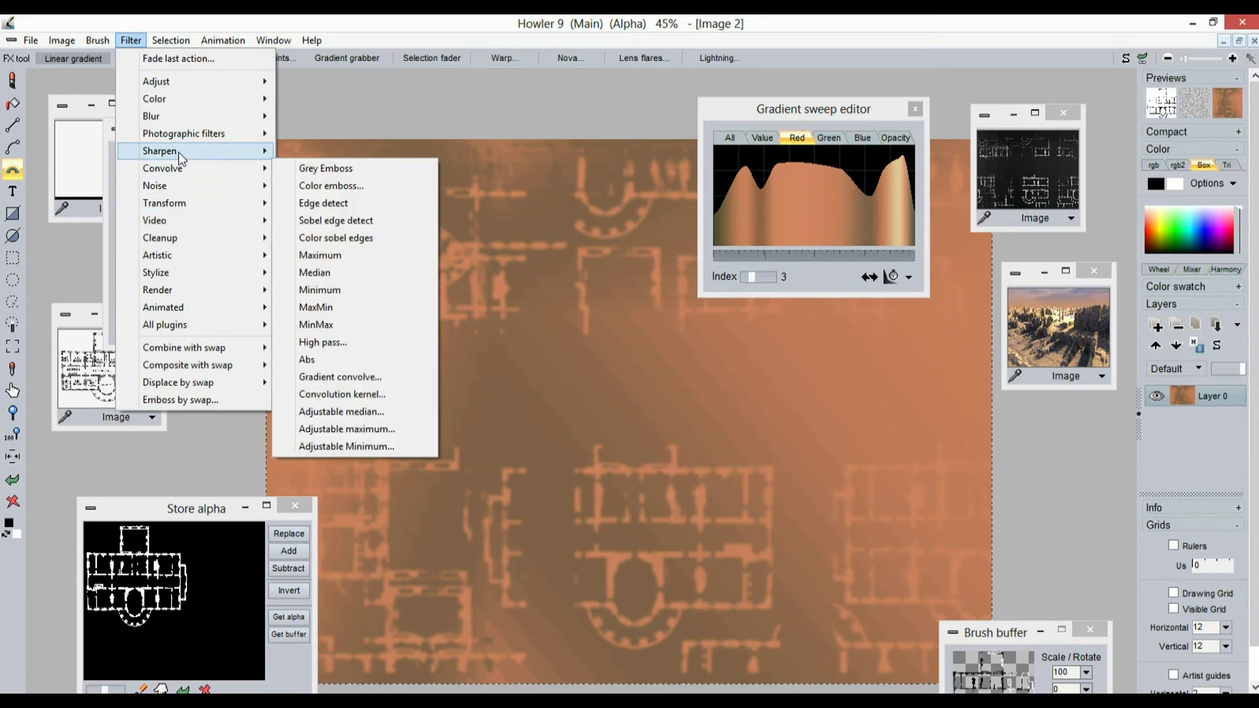
mouse_move(179, 189)
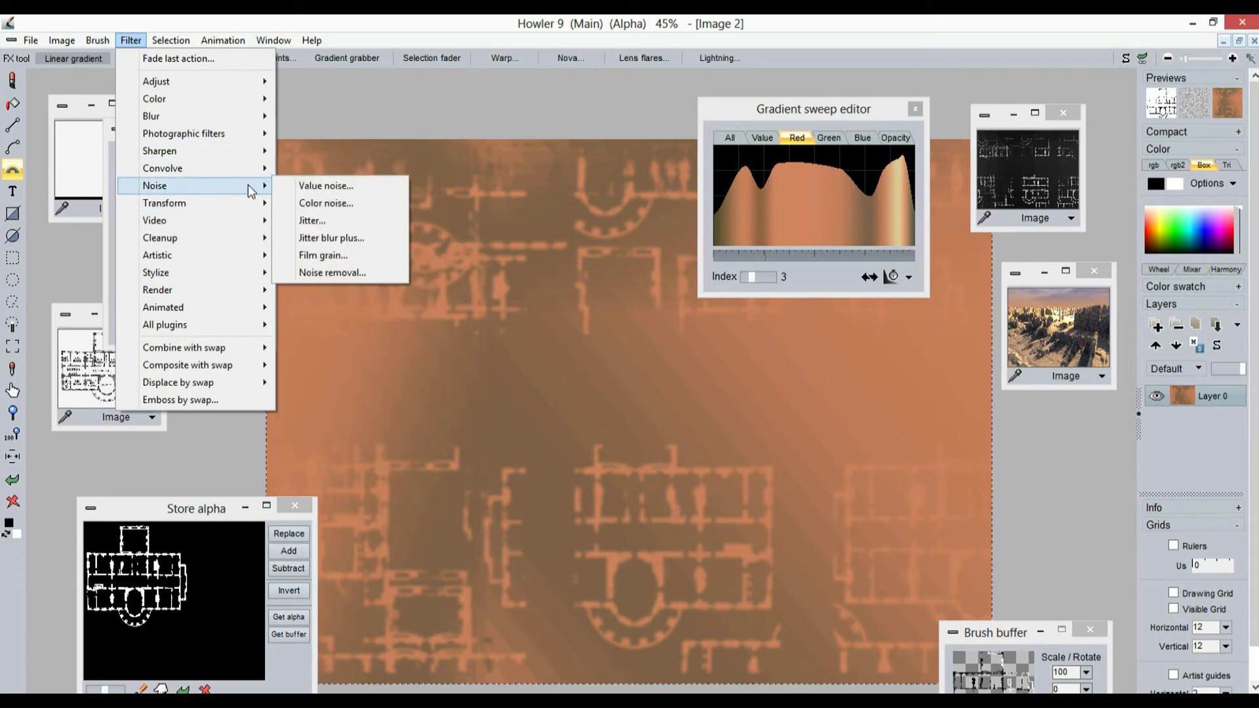
click(316, 221)
drag(581, 350, 592, 379)
click(576, 402)
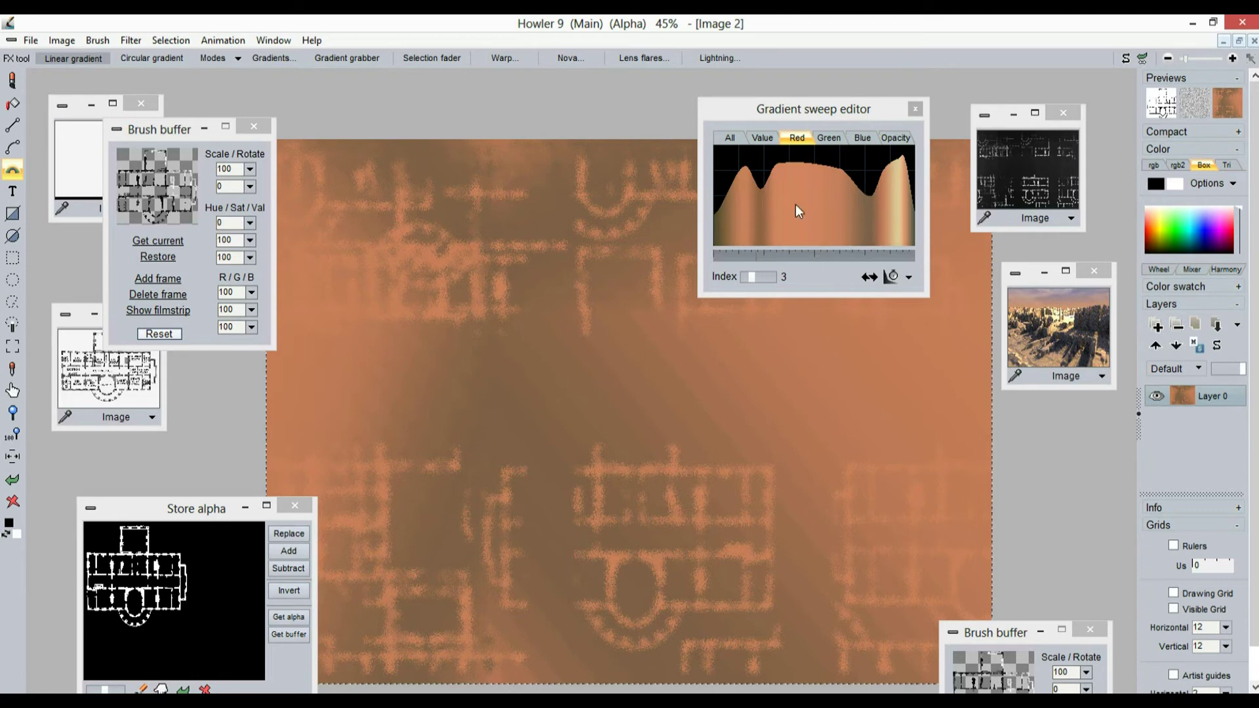
- Copy the coloured texture to the swap image and bring the stored black-and-white elevation map back onto the canvas
drag(877, 111, 863, 82)
click(61, 40)
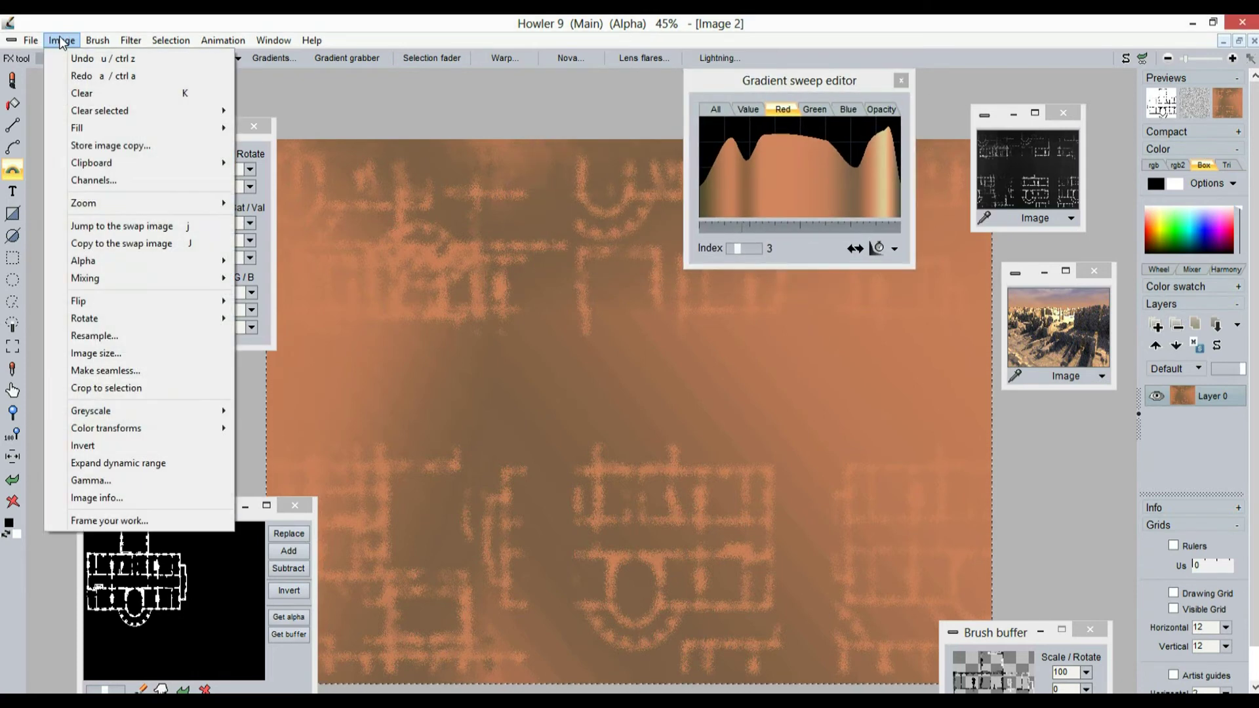
click(99, 247)
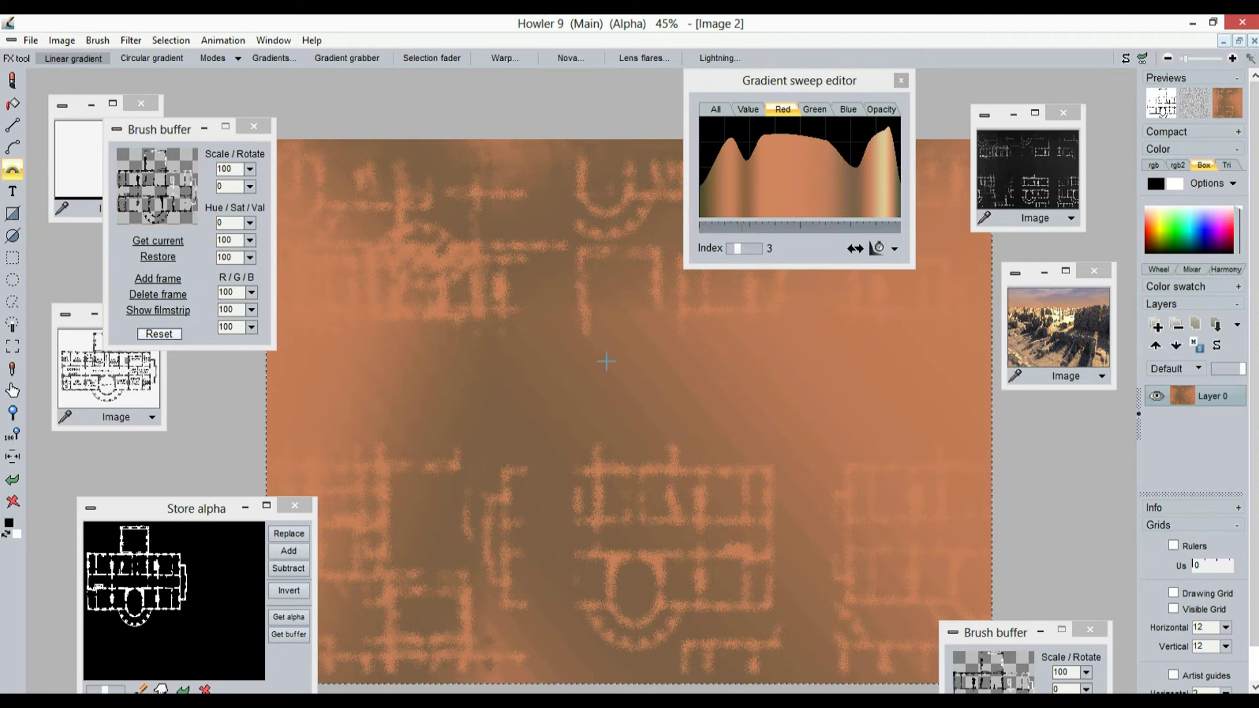
click(1044, 174)
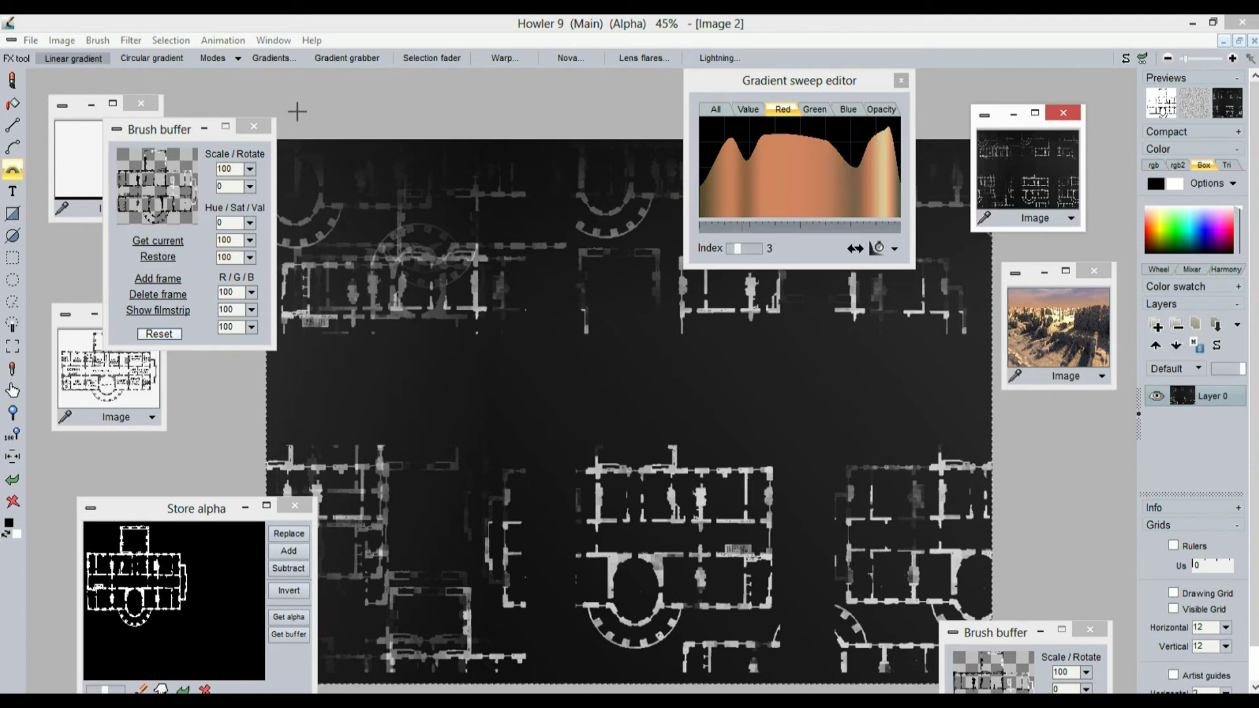
- Move the gradient sweep editor clear of the map and enlarge the preview of the stored city render
drag(791, 90, 1115, 508)
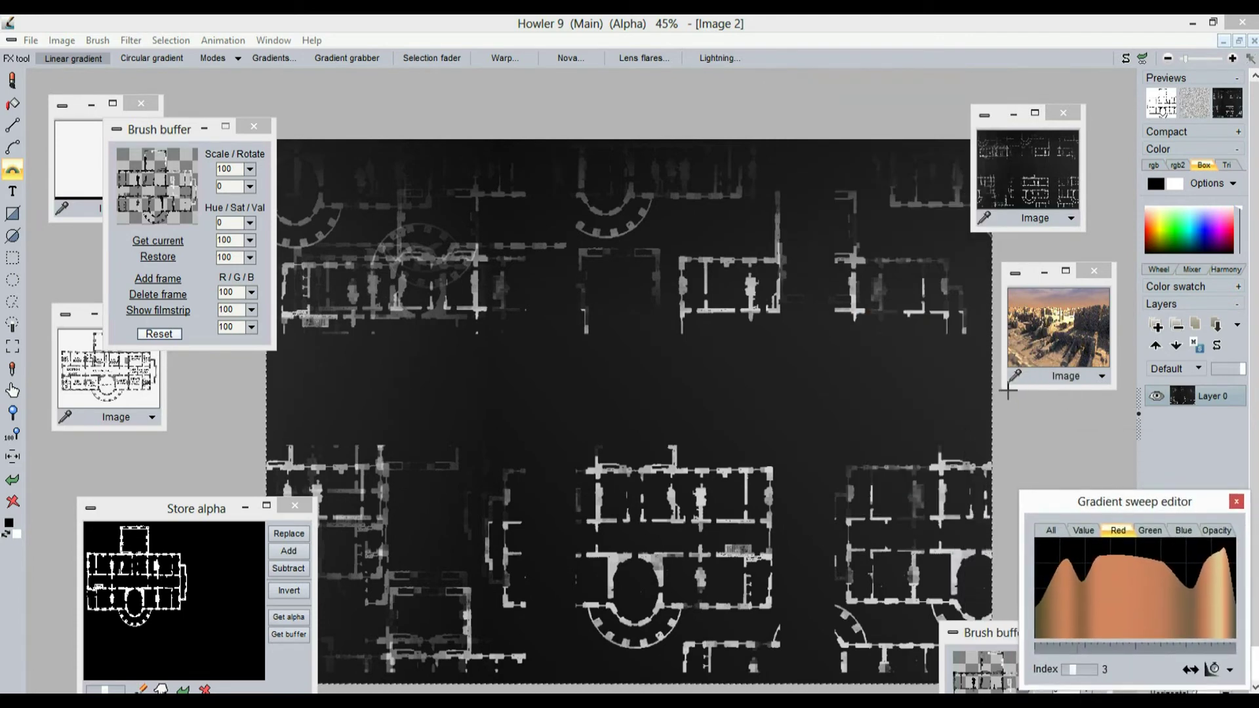
drag(1008, 389, 876, 467)
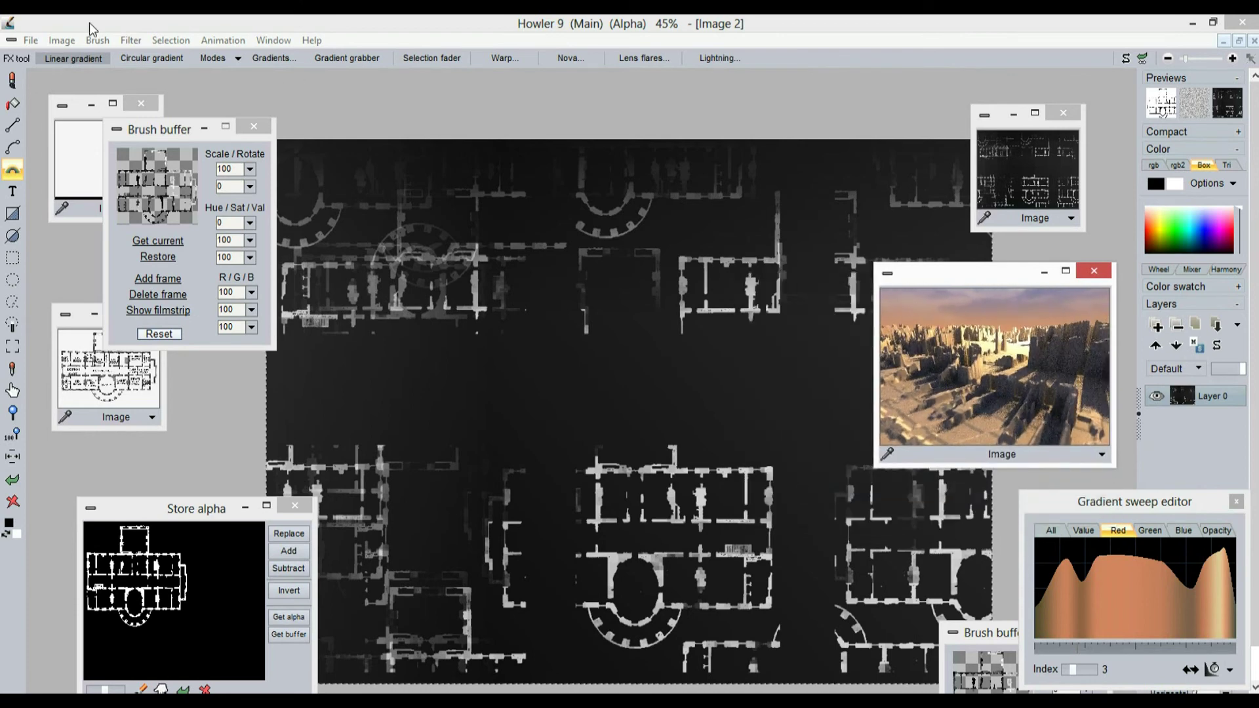
- Open Puppy Ray for the elevation map, set its preview to camera rotation and move its dialog clear of the canvas
click(131, 40)
mouse_move(194, 208)
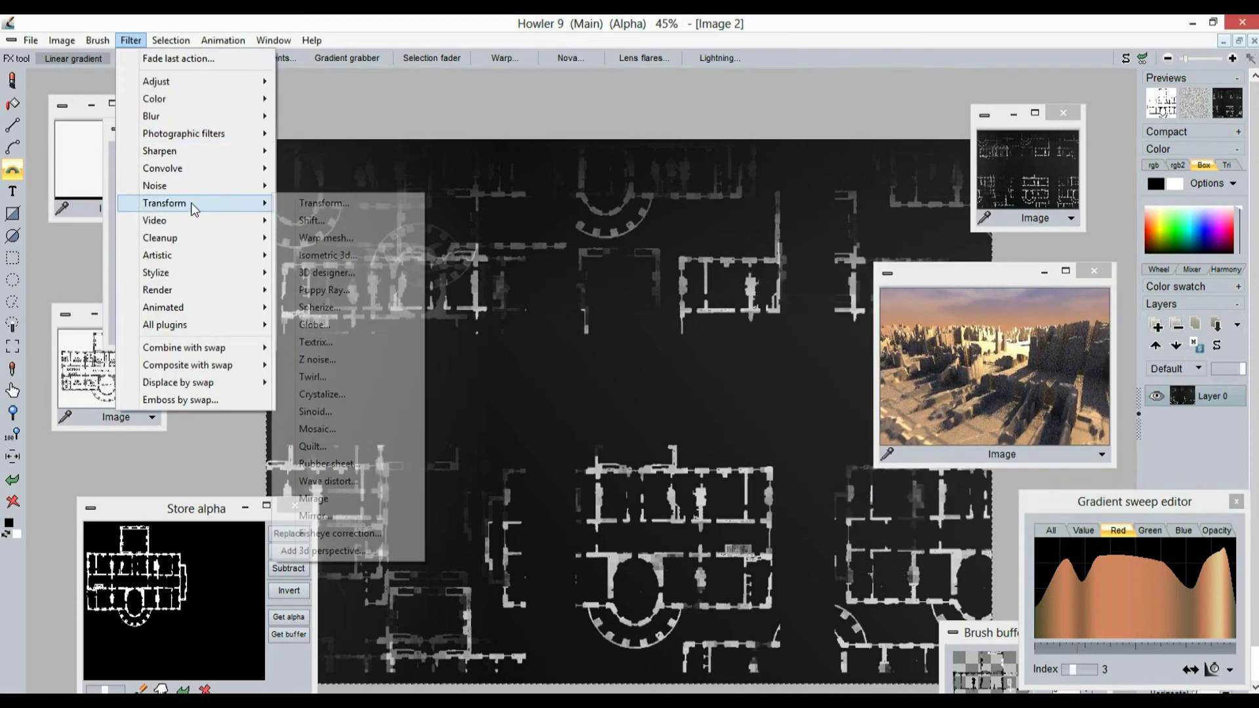
click(340, 293)
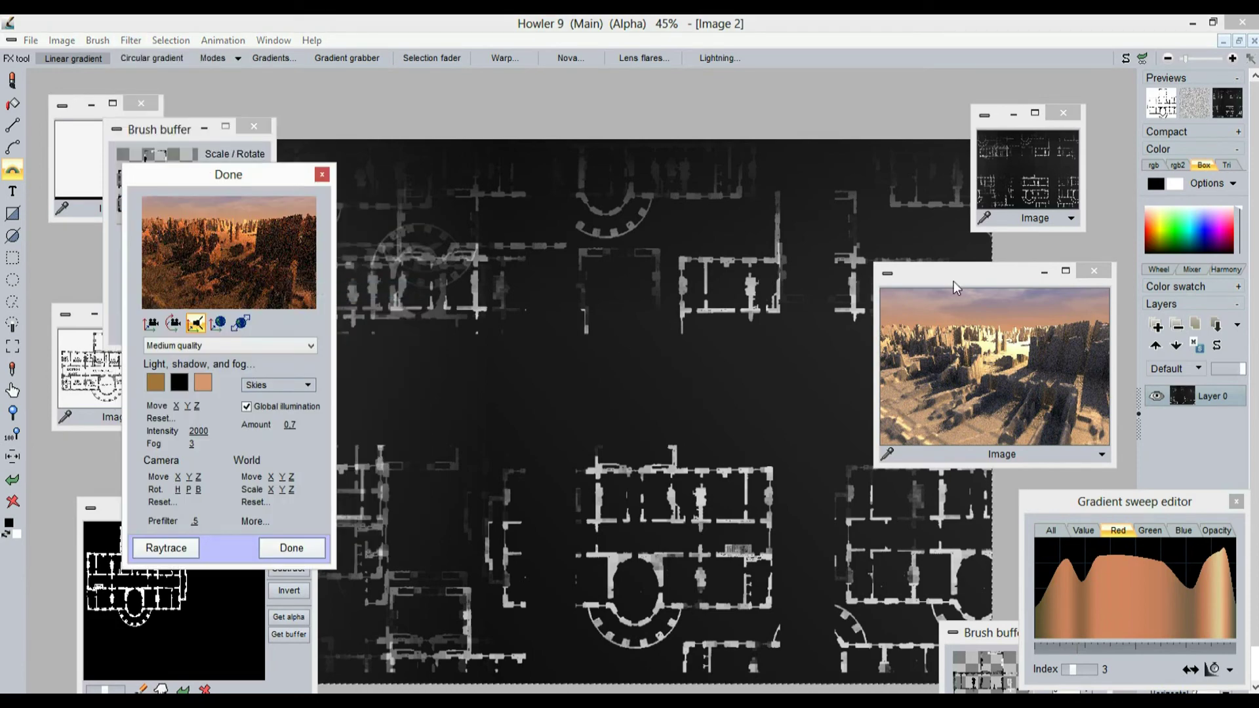
mouse_move(209, 181)
mouse_down()
mouse_move(601, 195)
mouse_move(685, 256)
mouse_move(427, 206)
mouse_move(262, 205)
mouse_up()
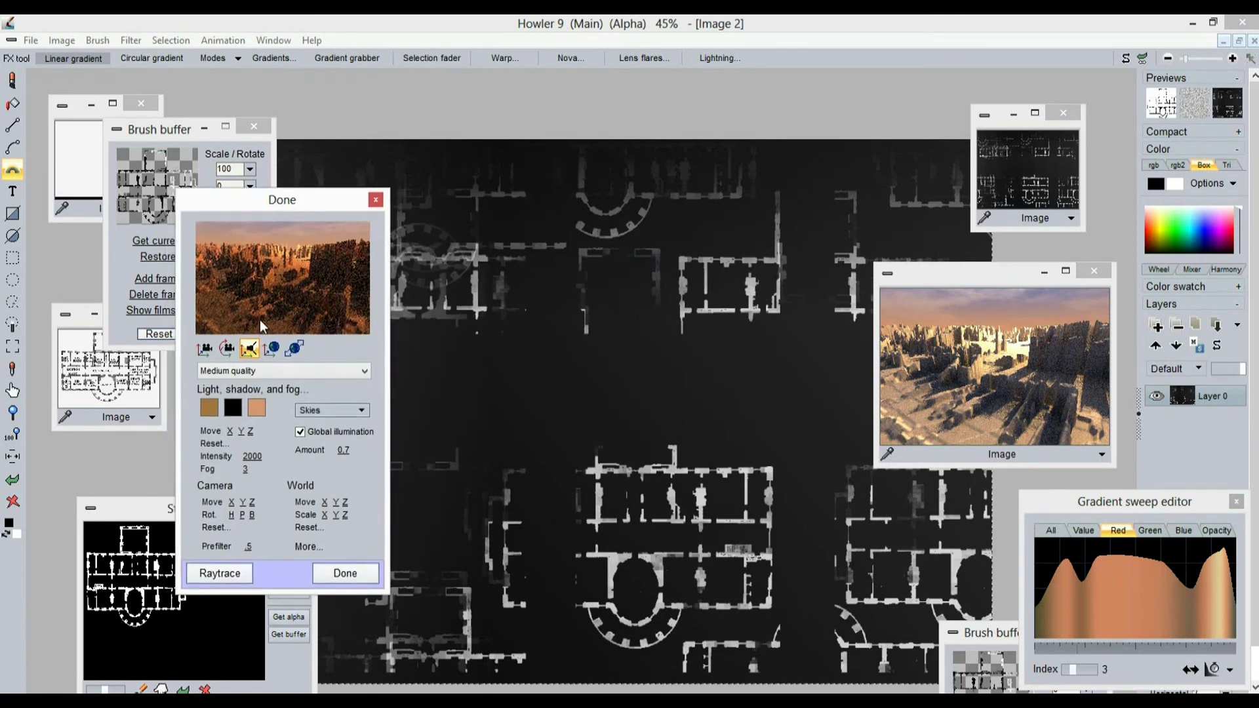
click(228, 349)
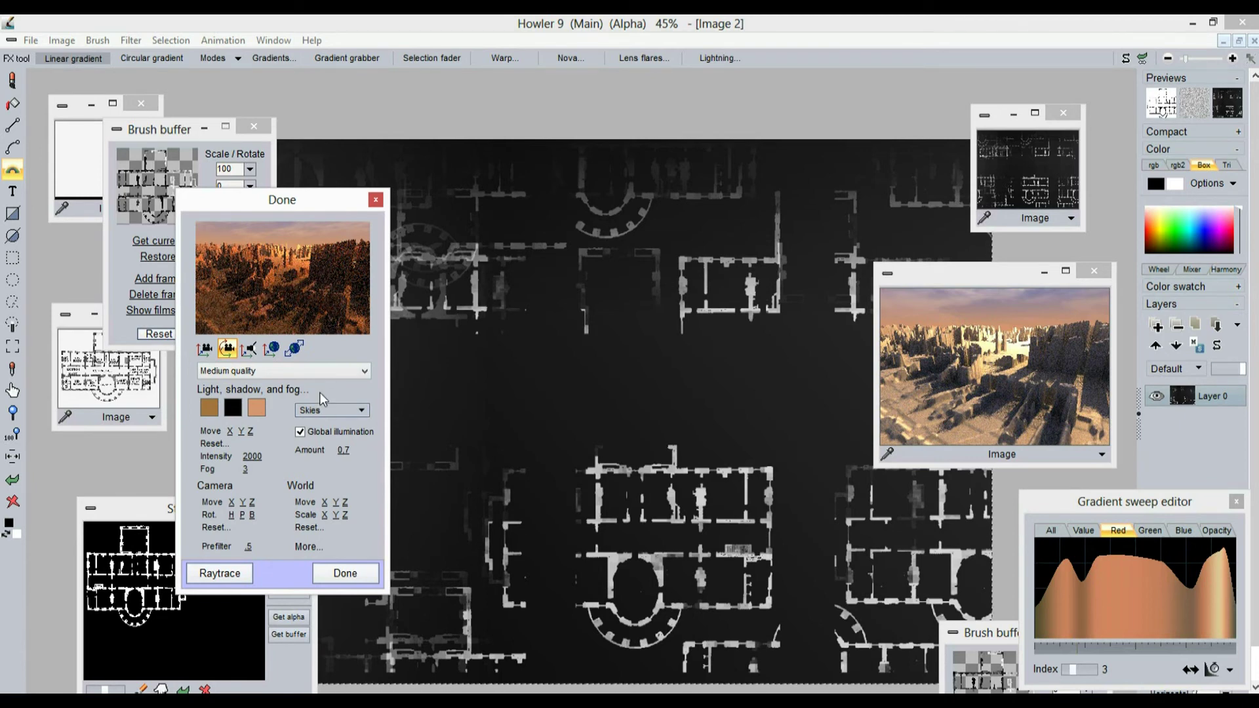
drag(296, 202, 160, 106)
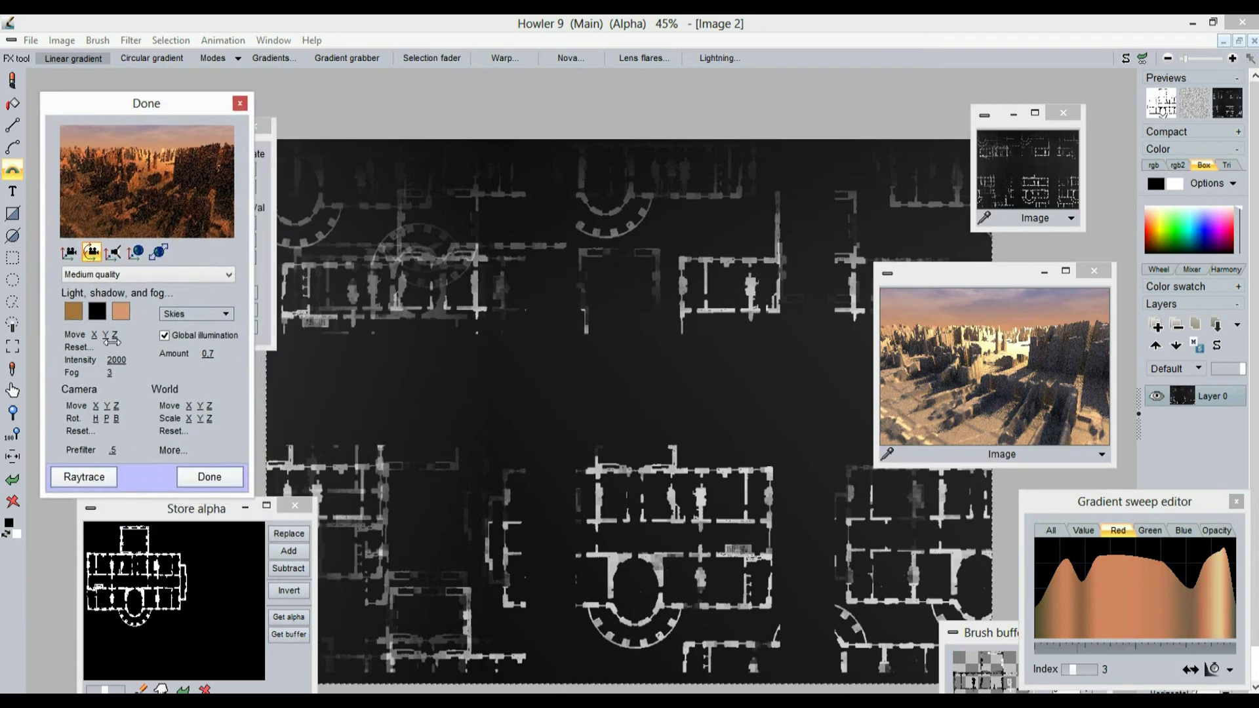
- Raytrace a medium-quality test of the city on the canvas and stop it partway
click(97, 473)
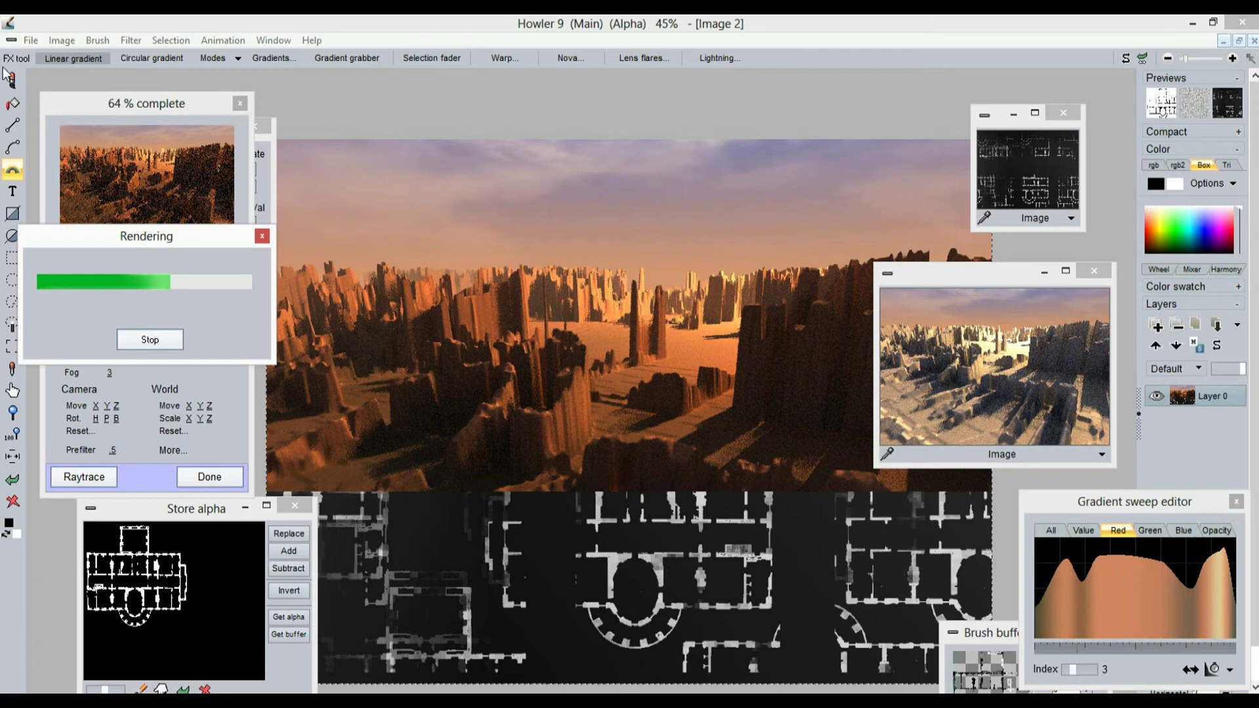
click(156, 345)
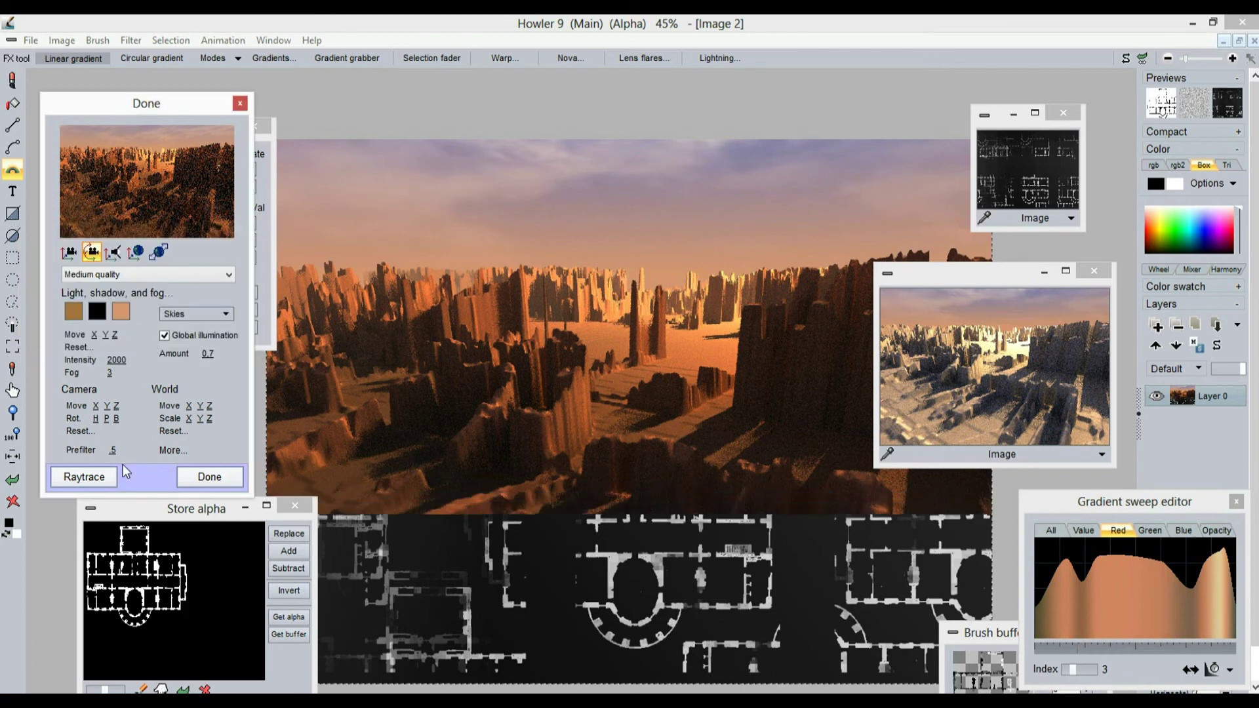
- Set the prefilter to 0.9, reduce the world's Z scale to 0.1375 and adjust the light's Z position to 0.85
drag(112, 450, 214, 450)
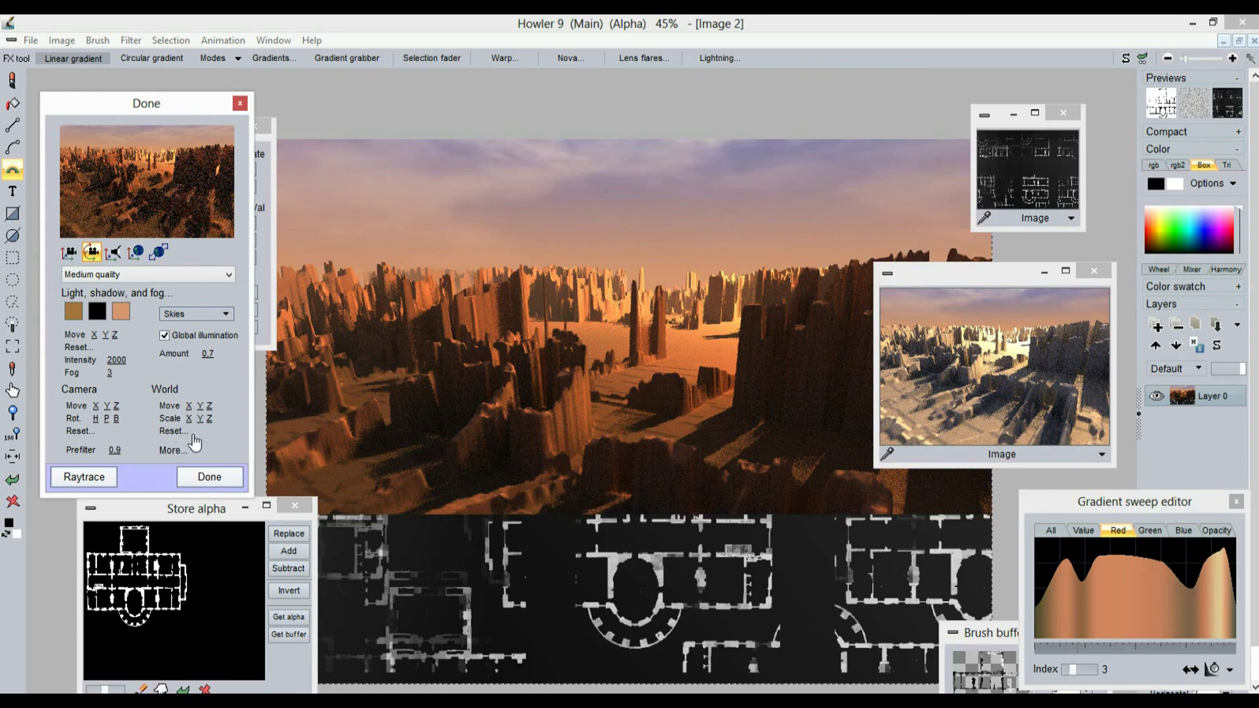
mouse_move(202, 418)
mouse_down()
mouse_move(215, 420)
mouse_move(201, 419)
mouse_up()
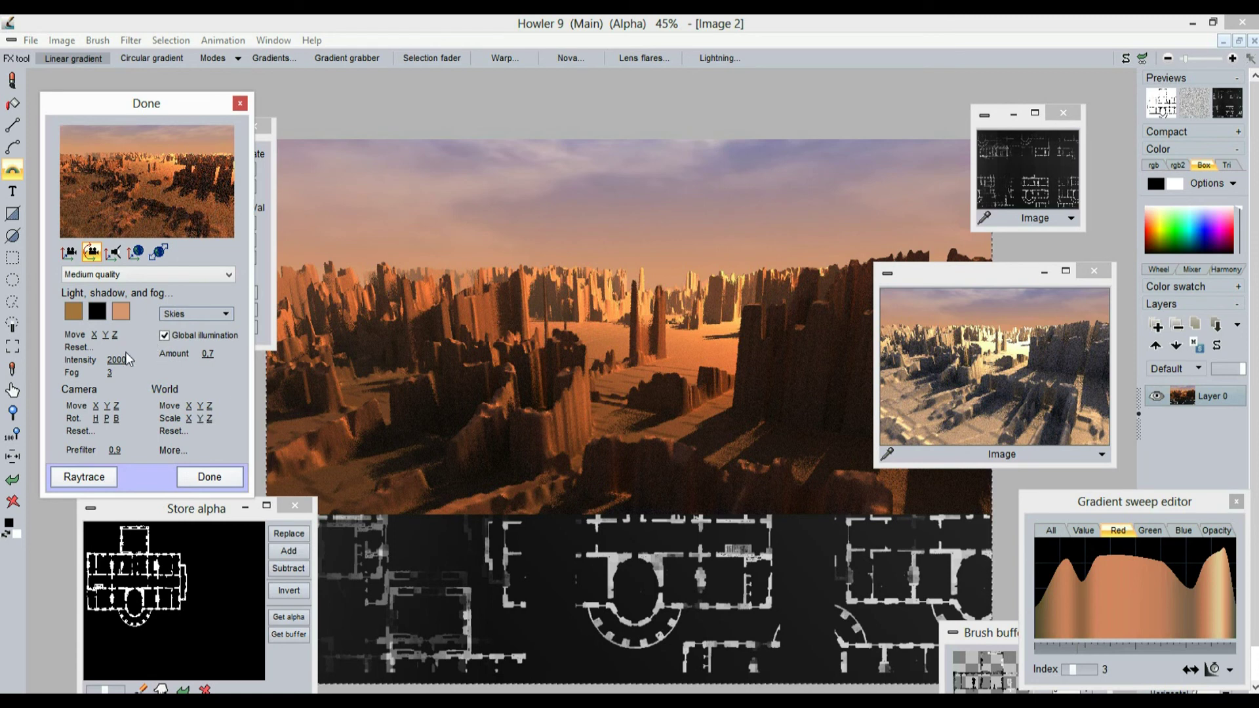
mouse_move(115, 335)
mouse_down()
mouse_move(142, 334)
mouse_move(118, 335)
mouse_up()
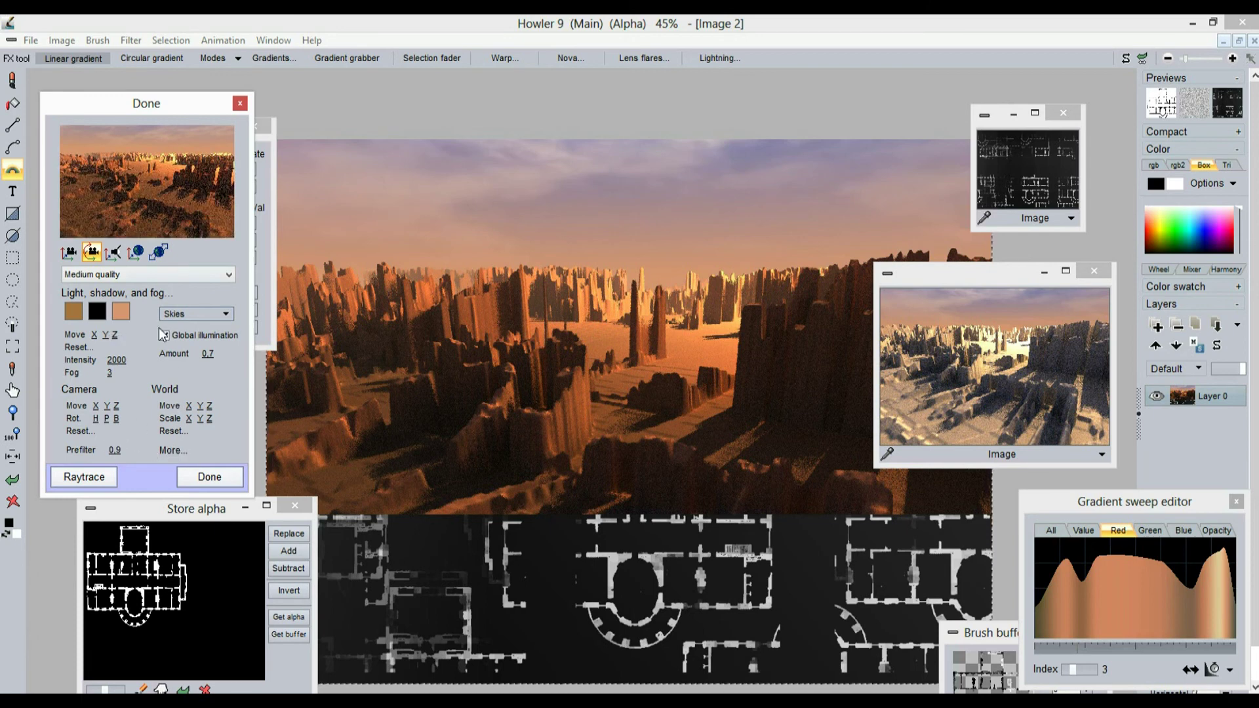
- In the extended render settings, set the shadow quality to 1 and the raystep to 0.0015
click(173, 451)
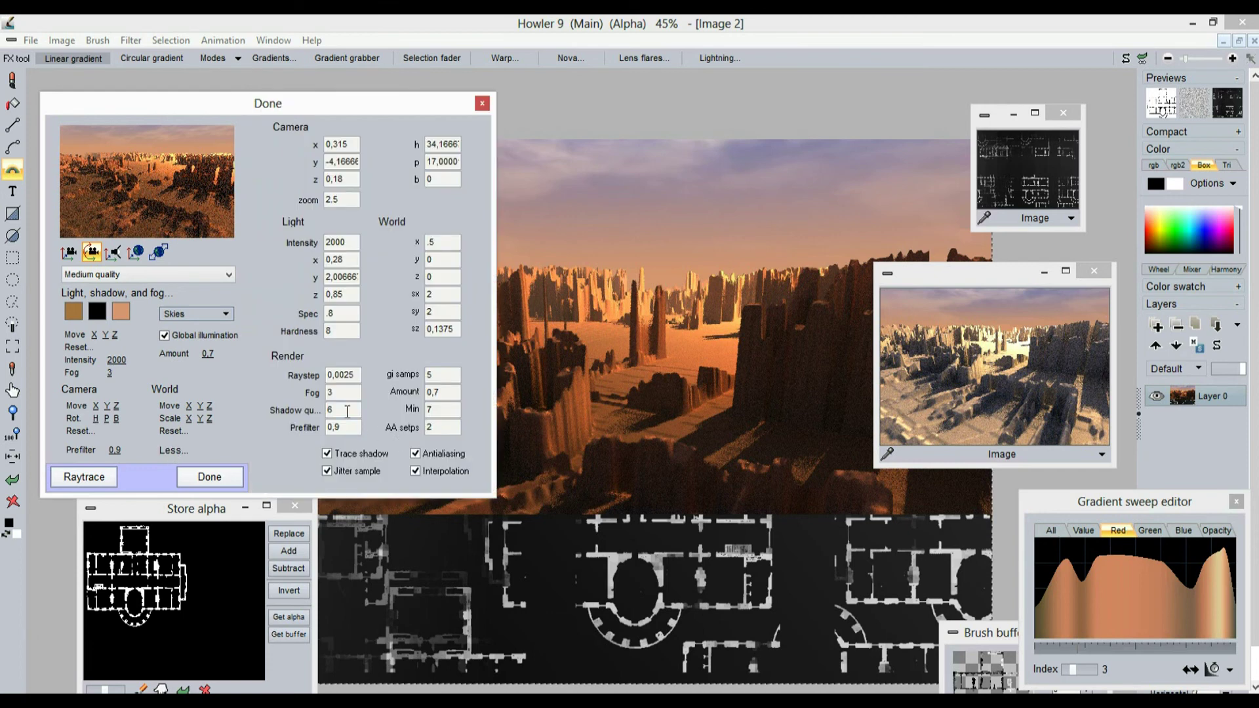
text(1)
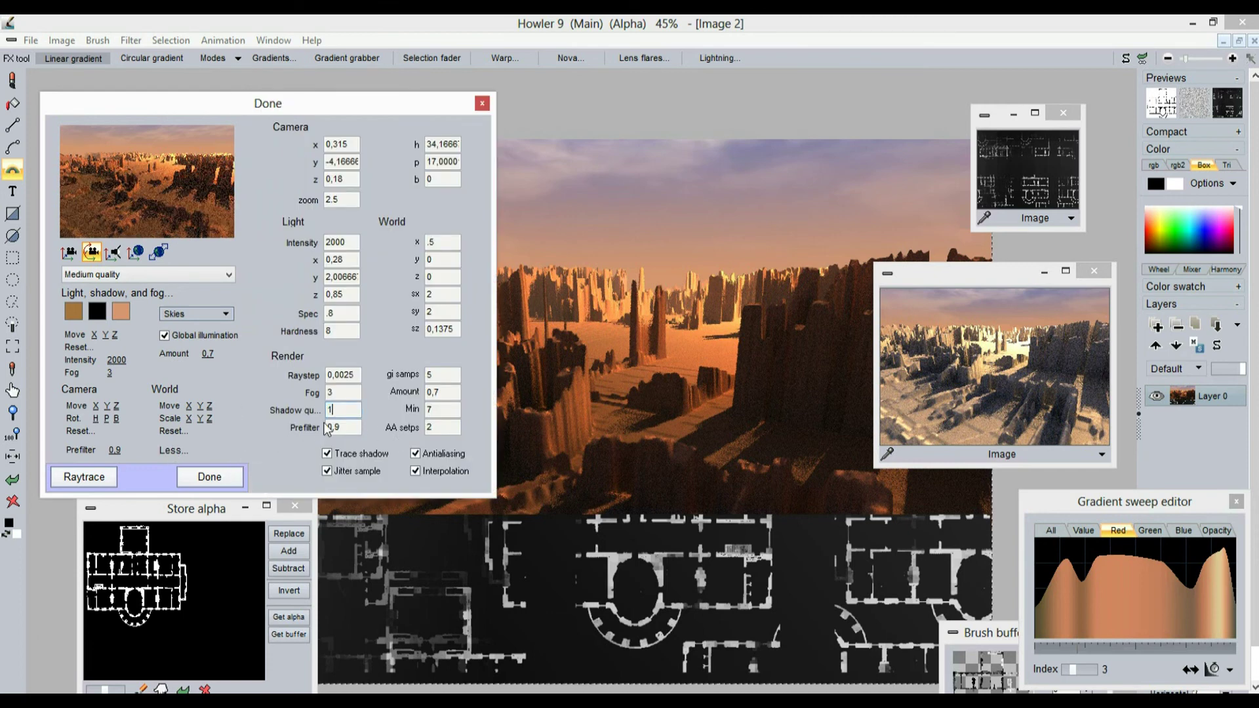
click(353, 374)
key(BackSpace)
text(1)
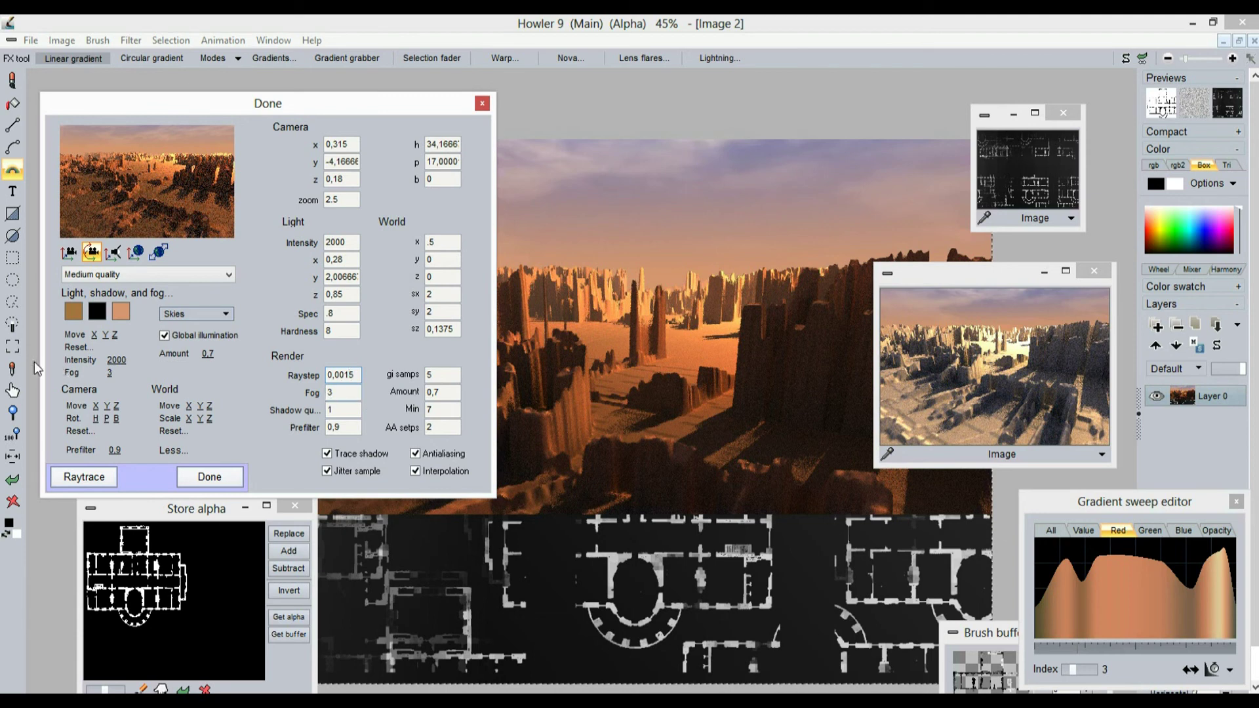
- Reduce the fog to 1.38 and raytrace the city again with the adjusted settings
drag(109, 372, 70, 389)
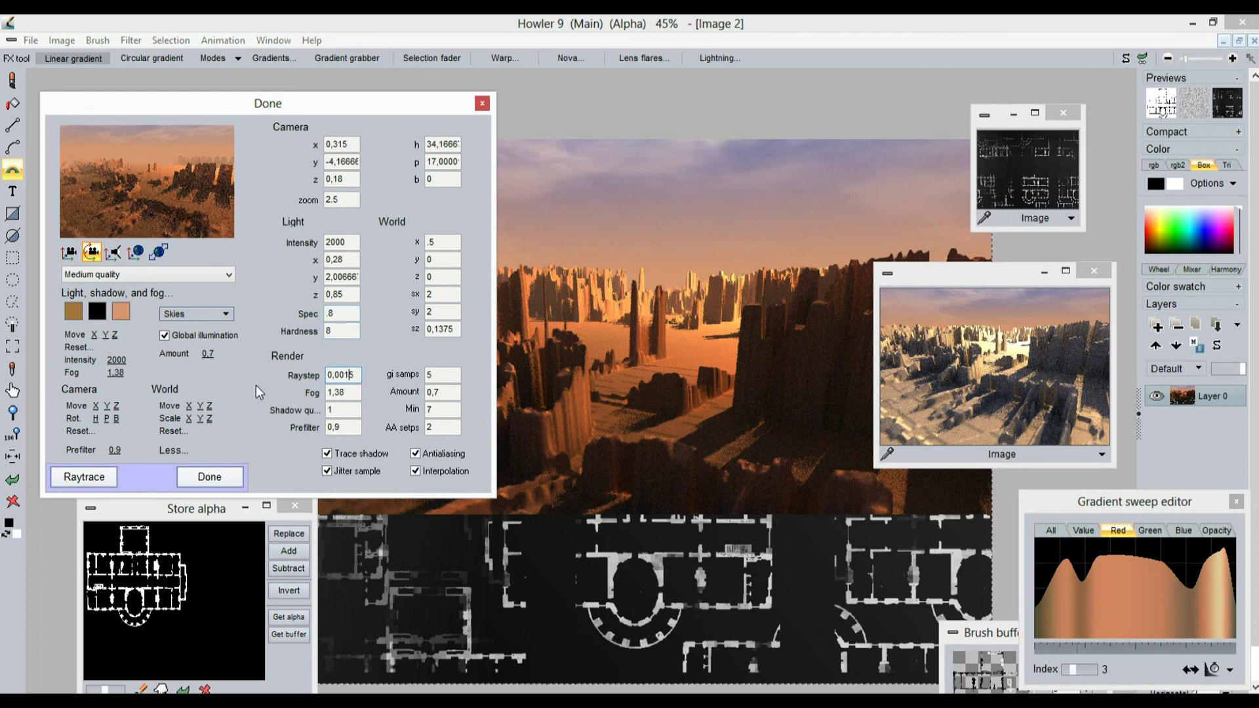
click(171, 451)
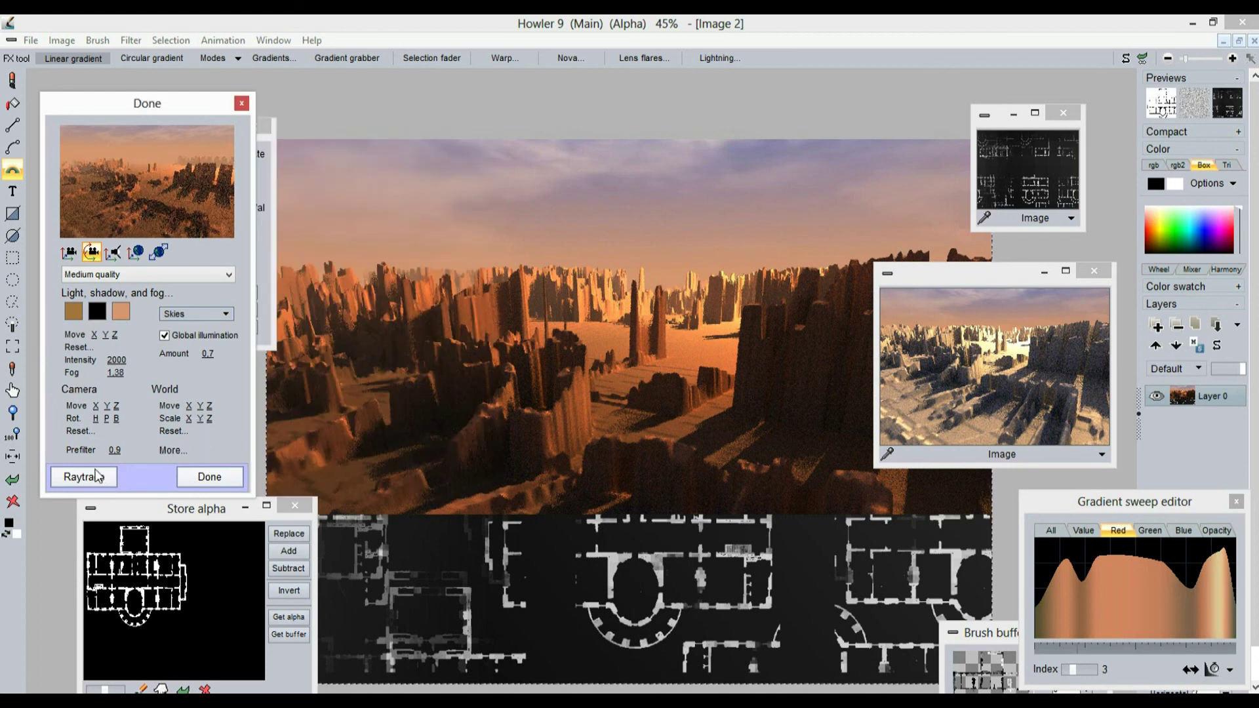
click(72, 481)
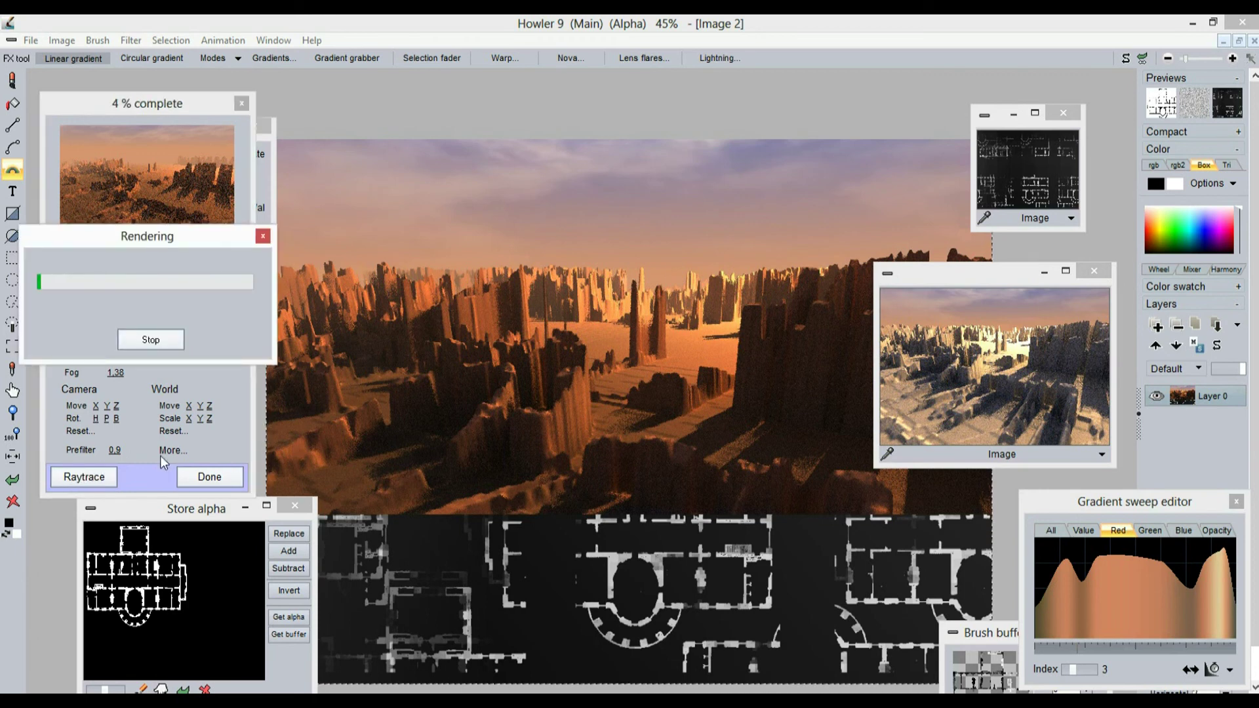